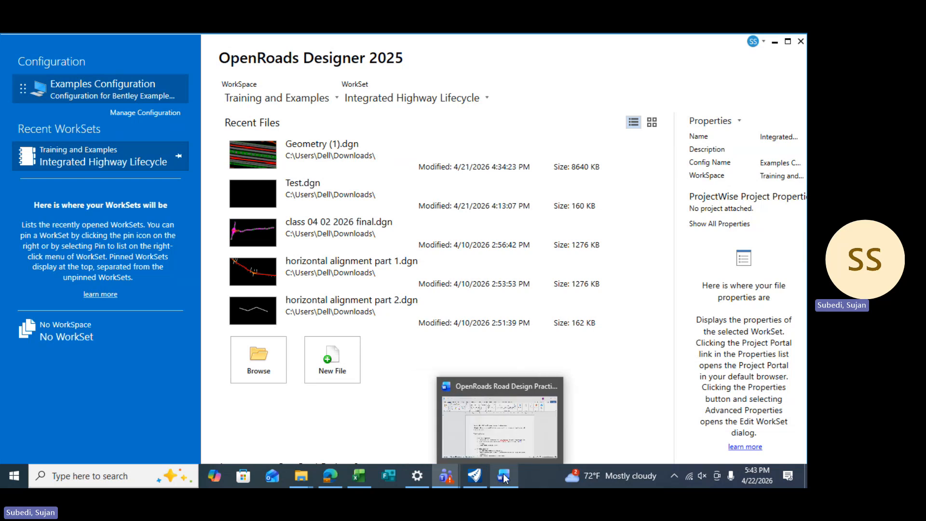
Switch to the Word practice question and read the task requirements for the roadway design, from horizontal alignment through production and reporting.
{"action": "left_click", "coordinate": [500, 477]}
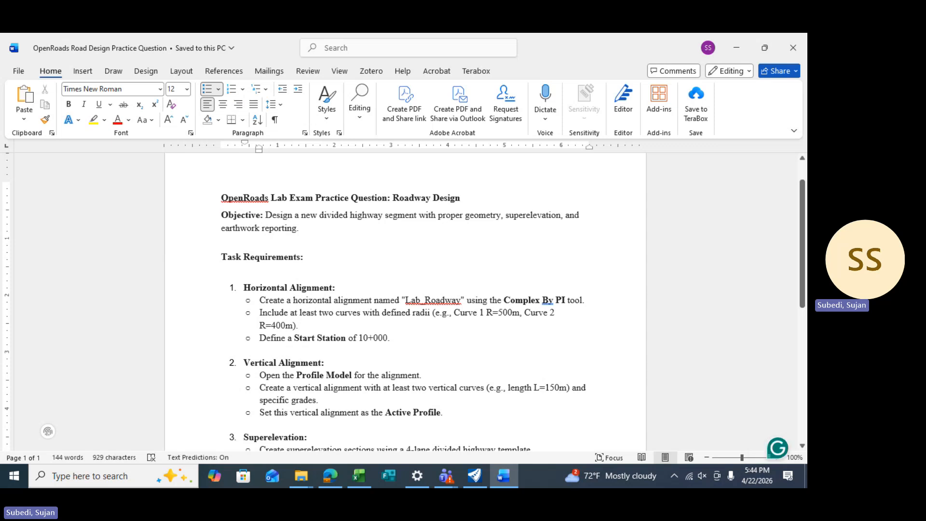
{"action": "scroll", "coordinate": [394, 302], "scroll_direction": "down", "scroll_amount": 1}
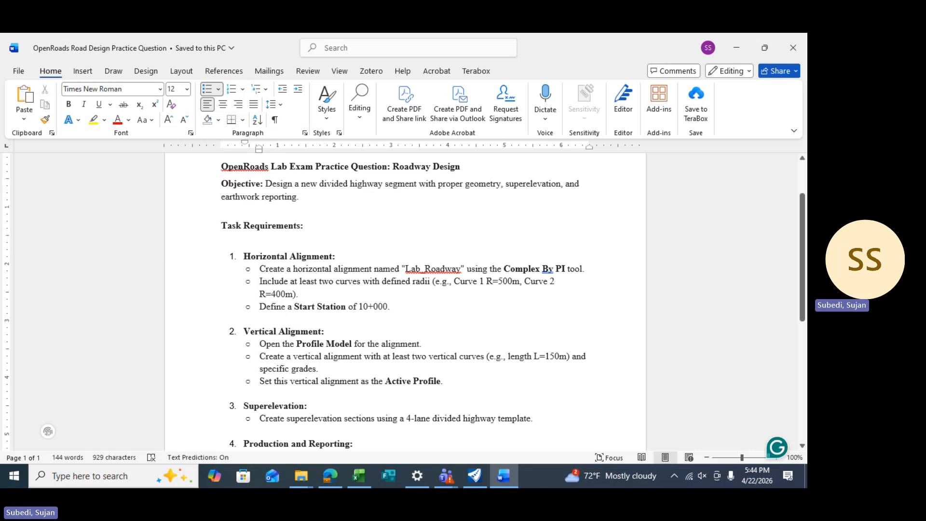
{"action": "scroll", "coordinate": [405, 301], "scroll_direction": "down", "scroll_amount": 1}
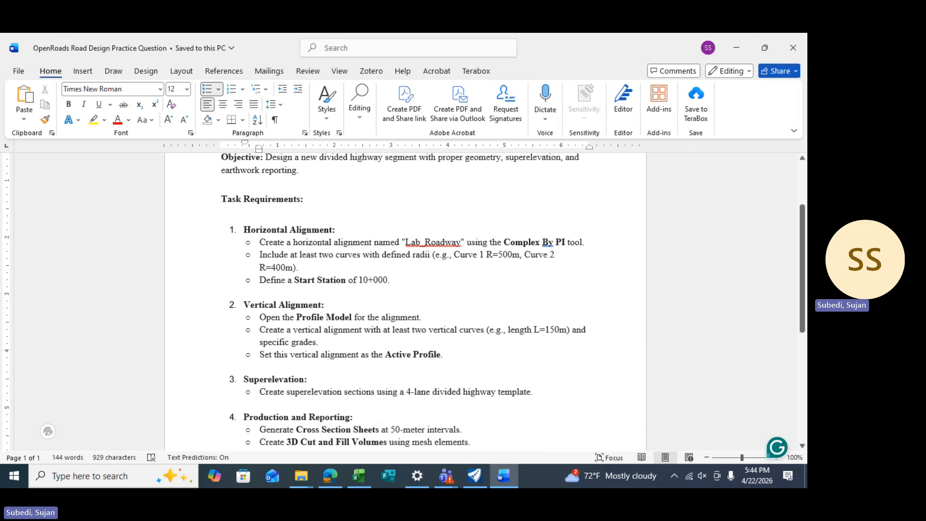
{"action": "scroll", "coordinate": [405, 301], "scroll_direction": "up", "scroll_amount": 1}
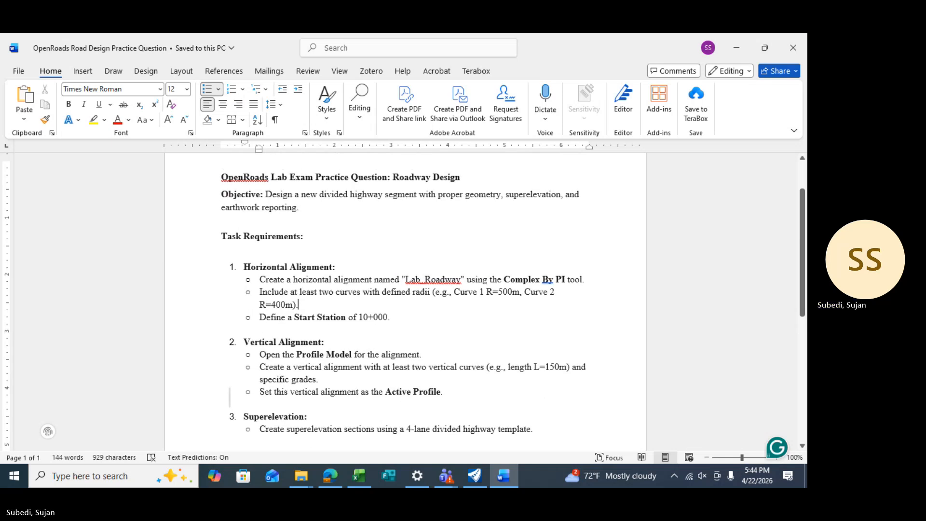
{"action": "scroll", "coordinate": [344, 360], "scroll_direction": "down", "scroll_amount": 2}
{"action": "left_click", "coordinate": [344, 360]}
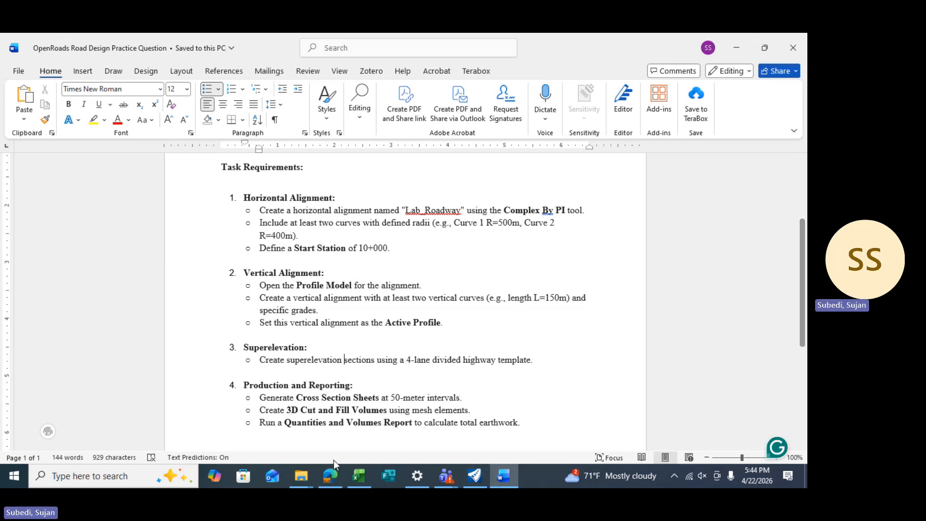
Review the supplied files in the Openroads Final - Video folder, including Corridor_Route97, Geometry, OG.tin and Terrain3D.
{"action": "mouse_move", "coordinate": [299, 477]}
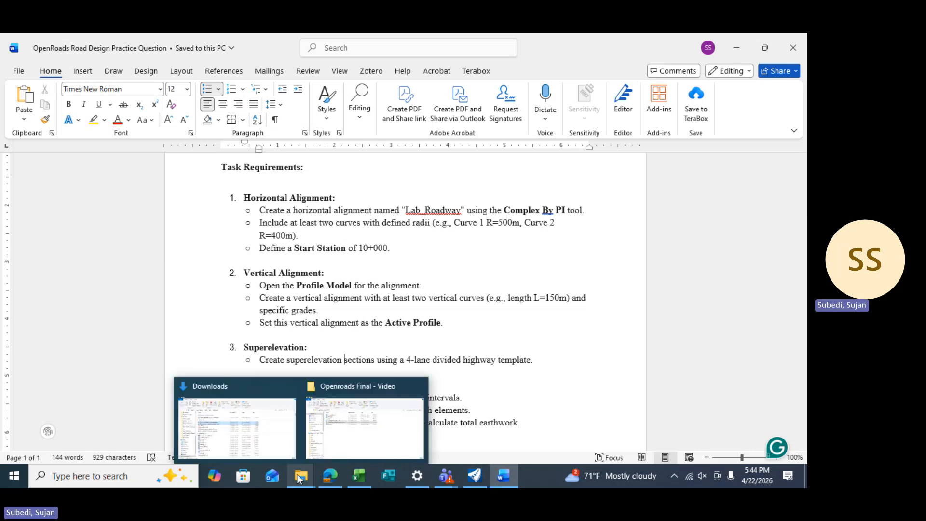
{"action": "left_click", "coordinate": [336, 433]}
{"action": "left_click", "coordinate": [212, 162]}
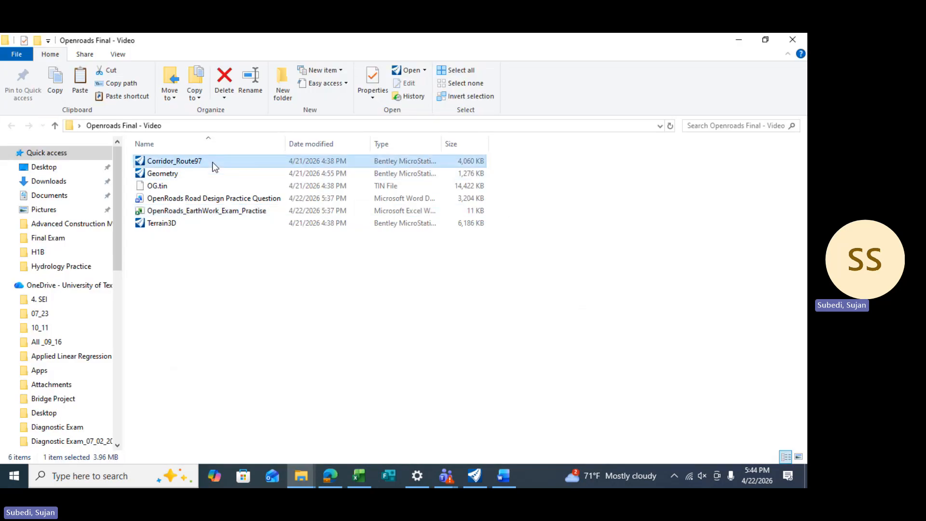
{"action": "left_click", "coordinate": [188, 171]}
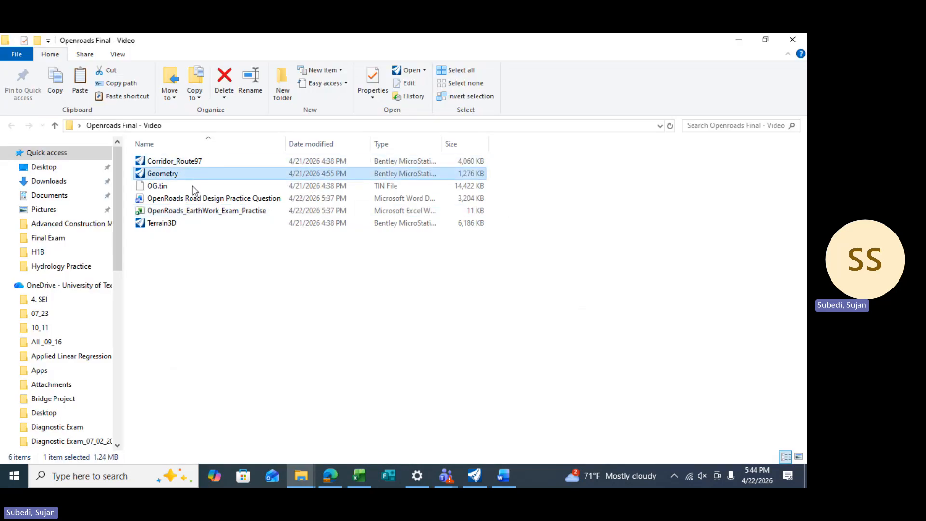
{"action": "double_click", "coordinate": [177, 188]}
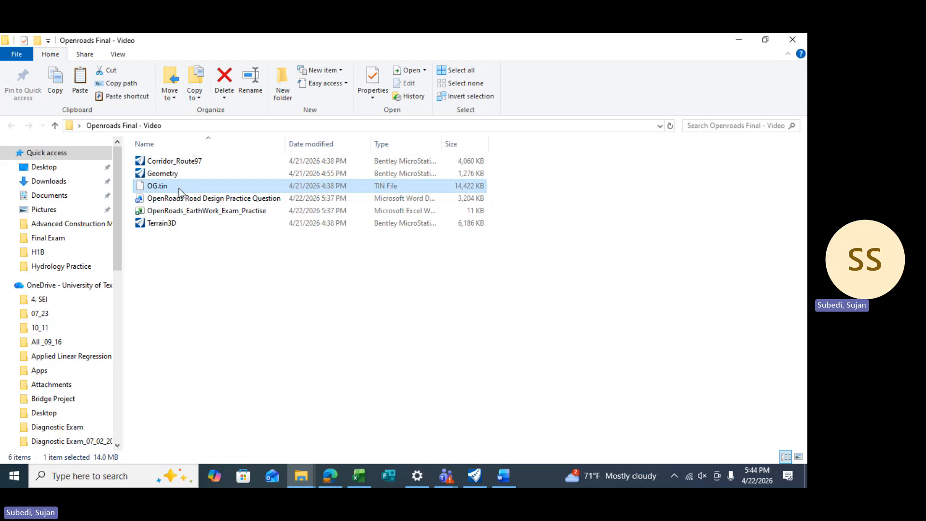
{"action": "left_click", "coordinate": [171, 223]}
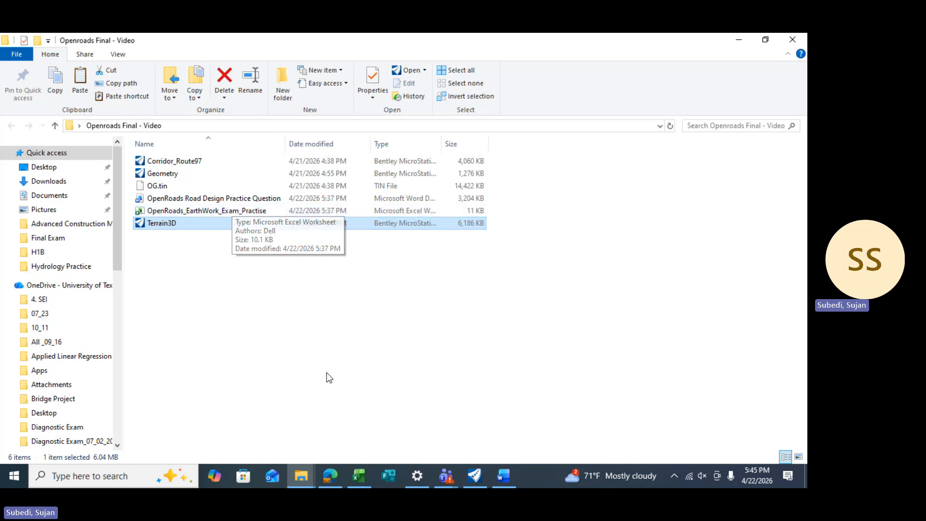
Switch to the OpenRoads_EarthWork_Exam_Practise workbook and examine the overall and station-wise cells for cut and fill.
{"action": "left_click", "coordinate": [363, 474]}
{"action": "left_click", "coordinate": [287, 301]}
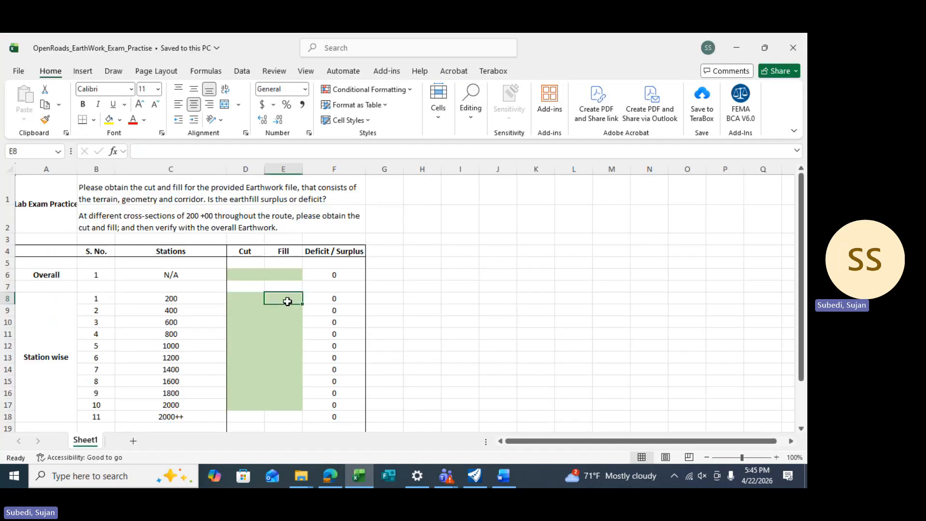
{"action": "left_click", "coordinate": [233, 273]}
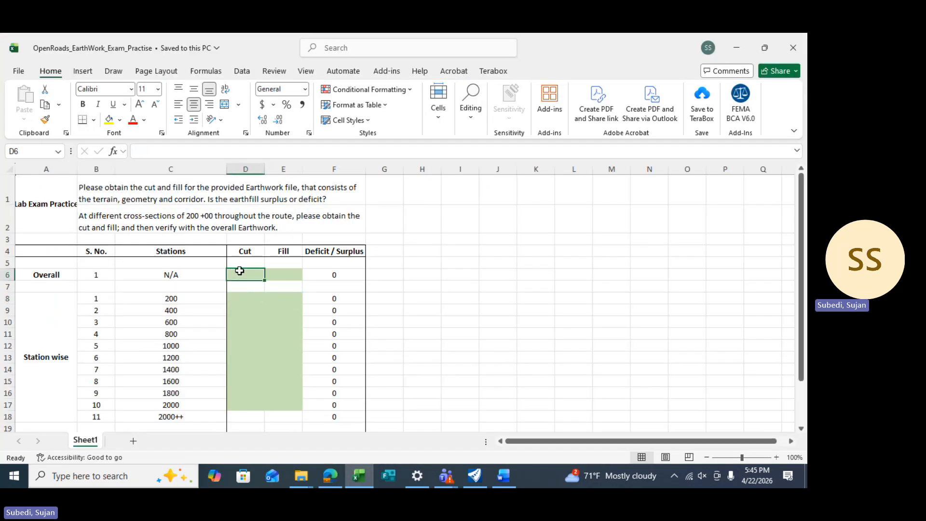
{"action": "left_click", "coordinate": [294, 270]}
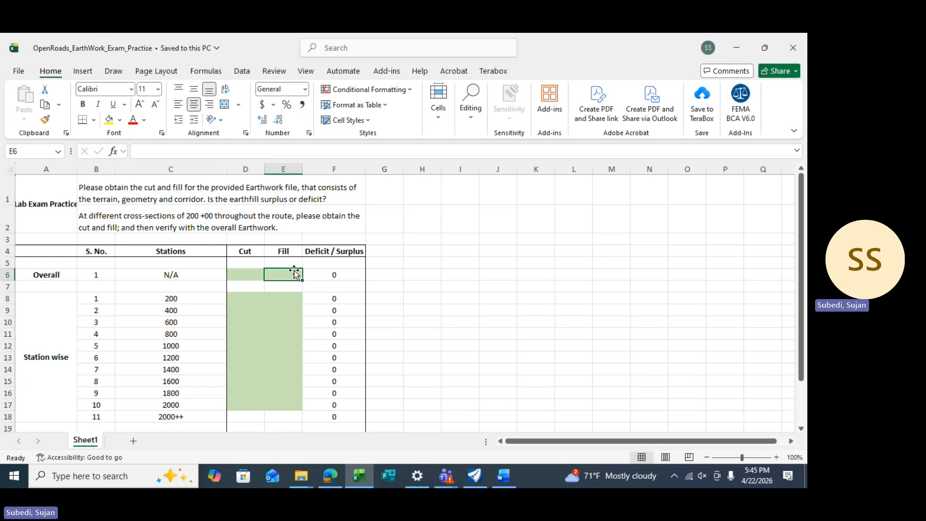
{"action": "left_click", "coordinate": [251, 269]}
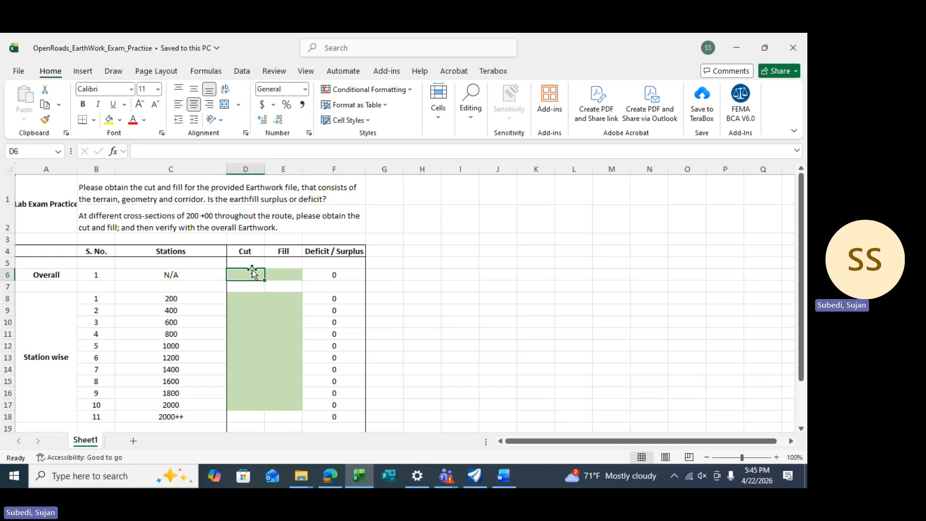
{"action": "left_click", "coordinate": [281, 275]}
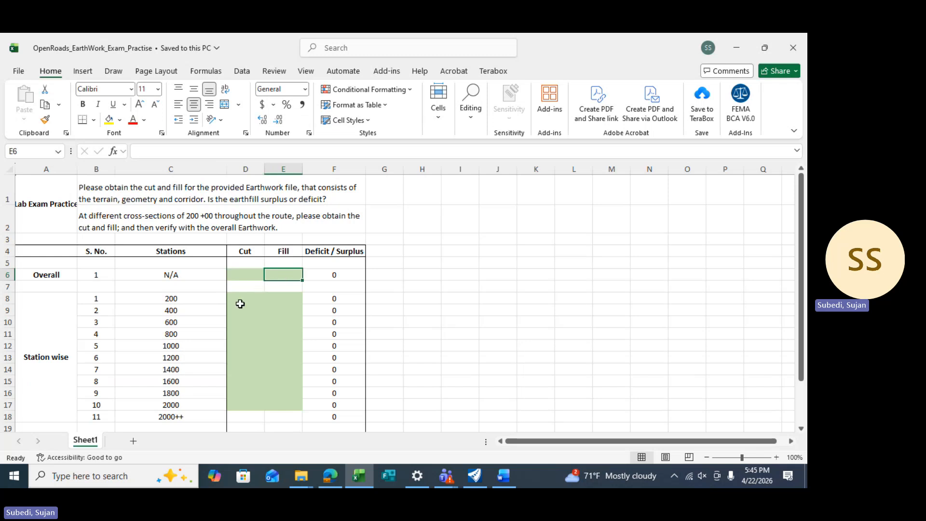
{"action": "mouse_move", "coordinate": [240, 304]}
{"action": "left_mouse_down"}
{"action": "mouse_move", "coordinate": [263, 322]}
{"action": "mouse_move", "coordinate": [277, 393]}
{"action": "left_mouse_up"}
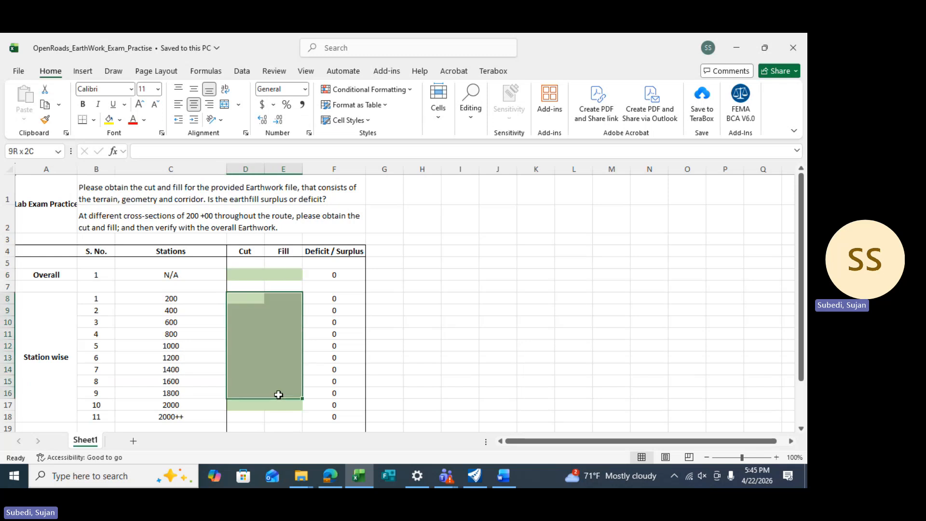
{"action": "left_click", "coordinate": [251, 349]}
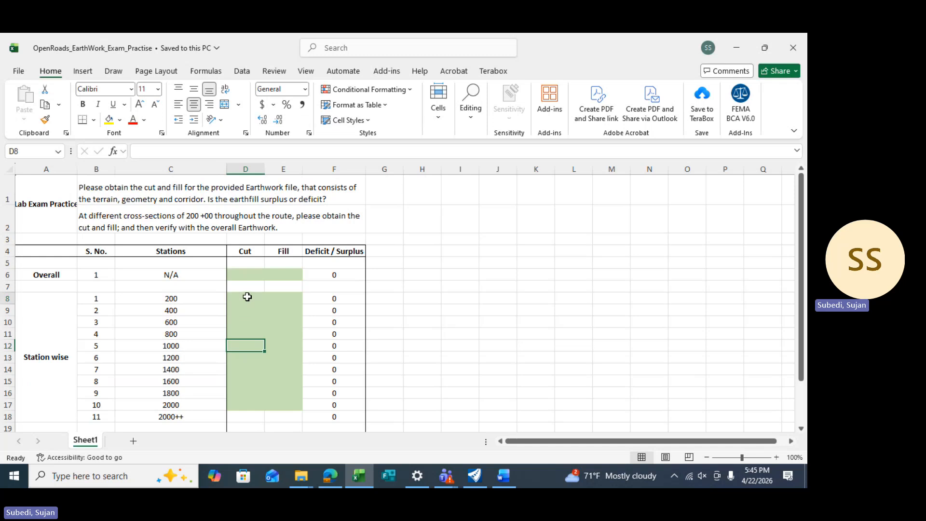
{"action": "mouse_move", "coordinate": [247, 296]}
{"action": "left_mouse_down"}
{"action": "mouse_move", "coordinate": [293, 355]}
{"action": "mouse_move", "coordinate": [288, 413]}
{"action": "left_mouse_up"}
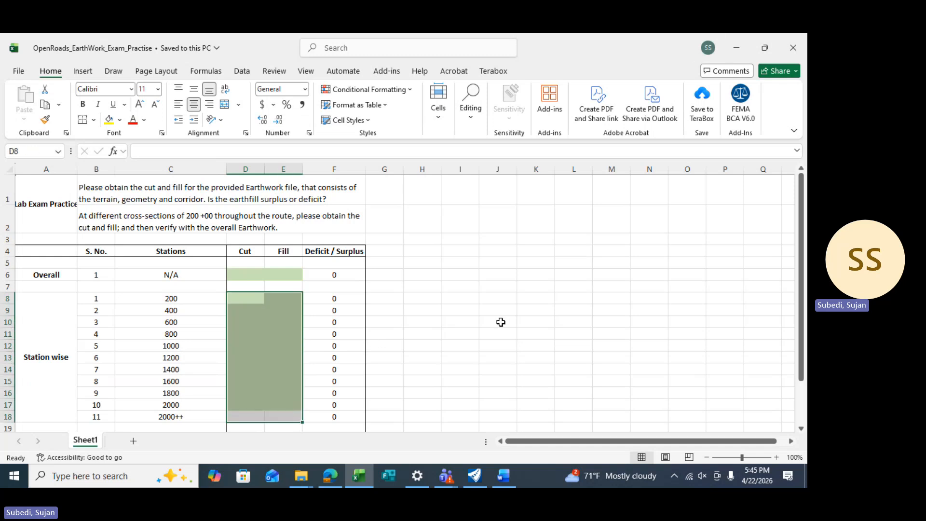
Return to the Openroads Final - Video folder and open the Geometry design file in OpenRoads Designer.
{"action": "left_click", "coordinate": [475, 482]}
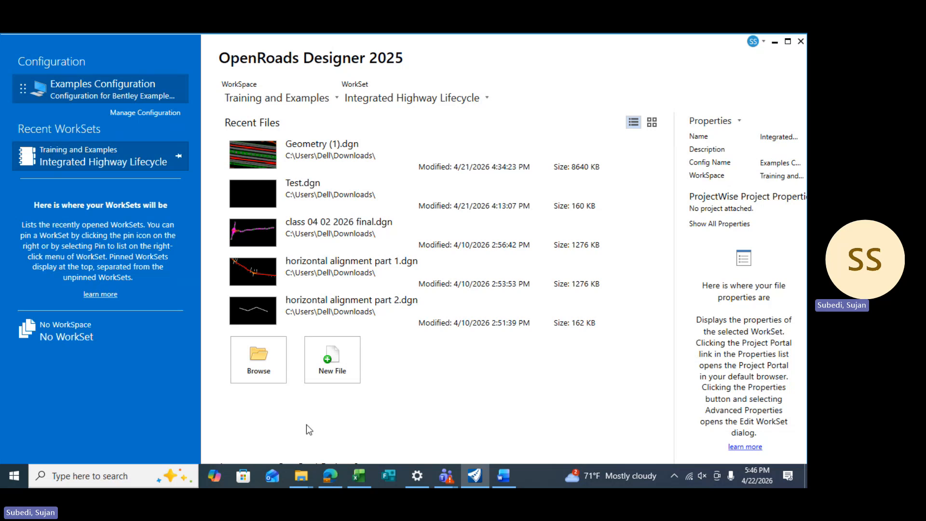
{"action": "mouse_move", "coordinate": [301, 474]}
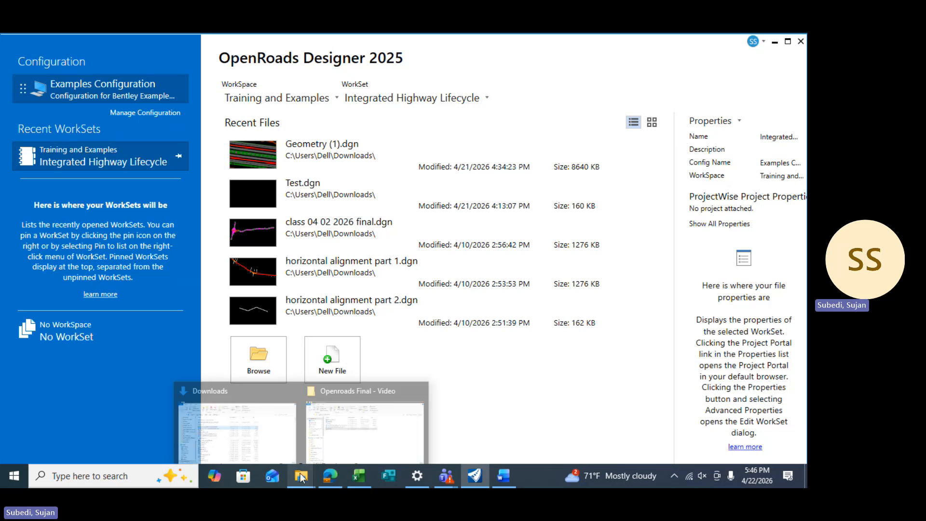
{"action": "left_click", "coordinate": [340, 424]}
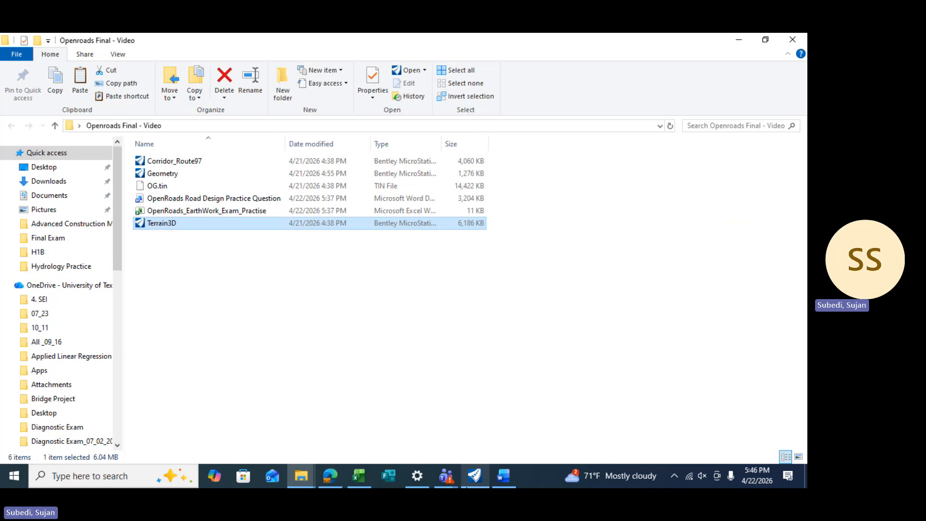
{"action": "left_click", "coordinate": [503, 475]}
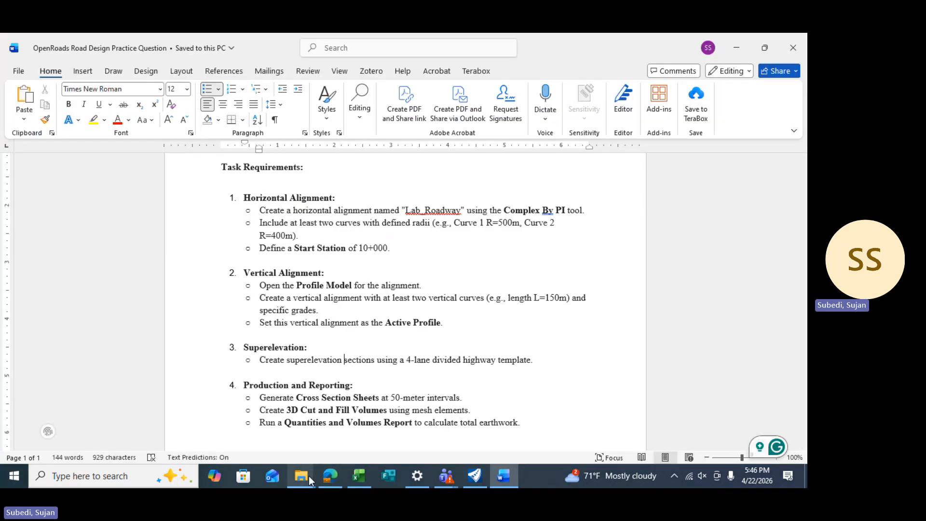
{"action": "mouse_move", "coordinate": [309, 478]}
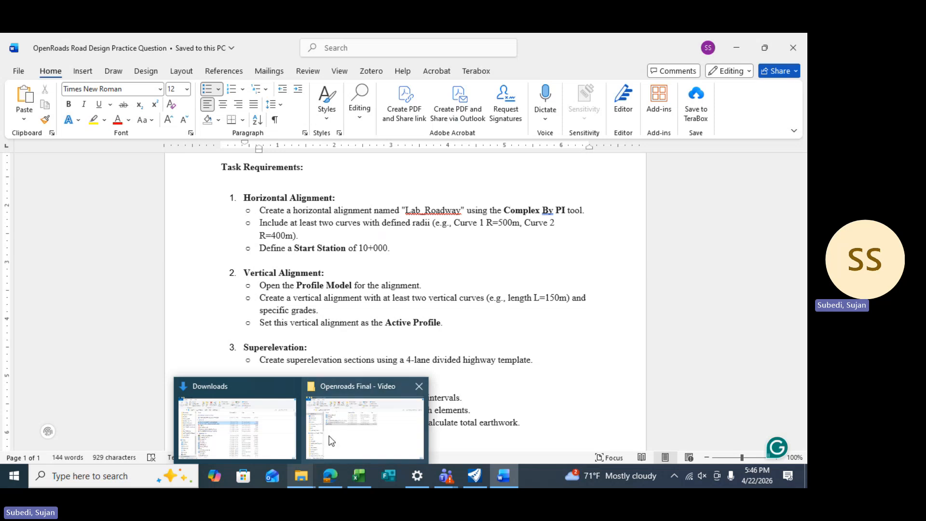
{"action": "left_click", "coordinate": [343, 417]}
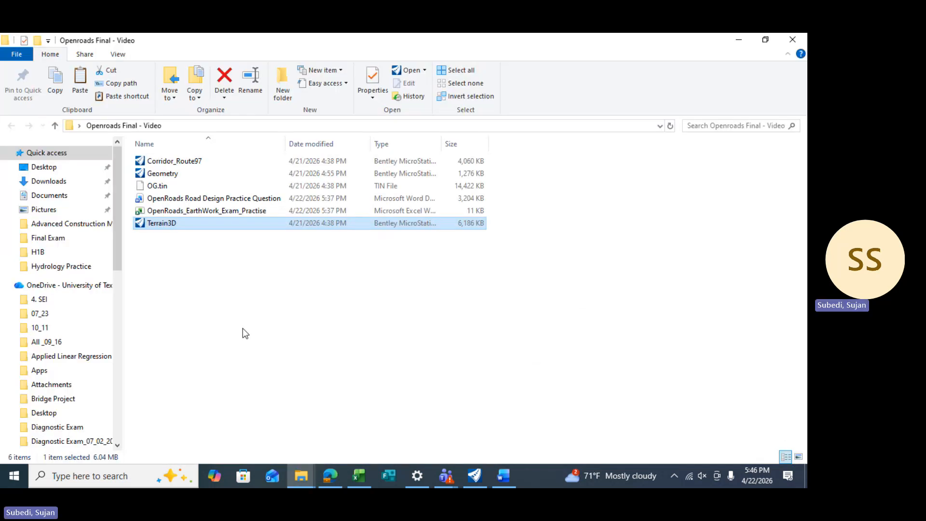
{"action": "left_click", "coordinate": [192, 175]}
{"action": "double_click", "coordinate": [202, 175]}
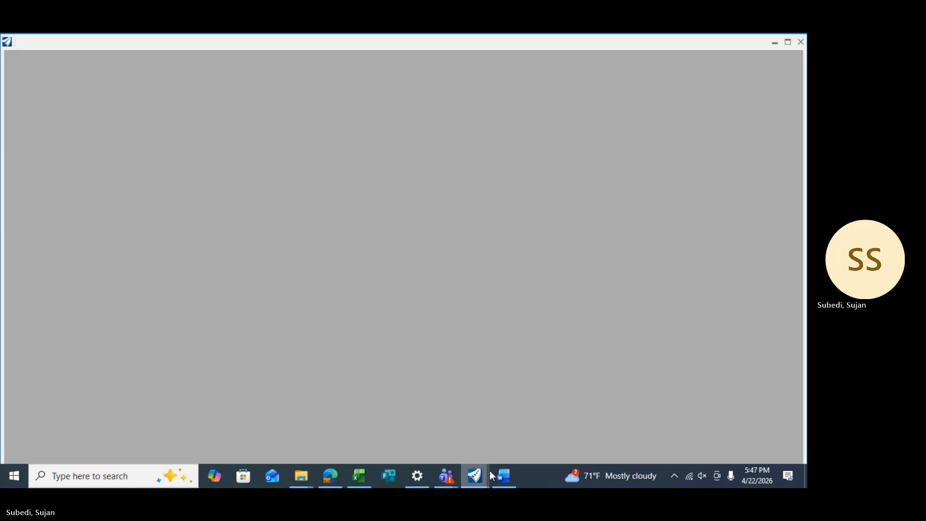
Switch to the earthwork workbook and review its station table, totals and the two cut-and-fill instructions above the table.
{"action": "mouse_move", "coordinate": [499, 475]}
{"action": "left_click", "coordinate": [359, 476]}
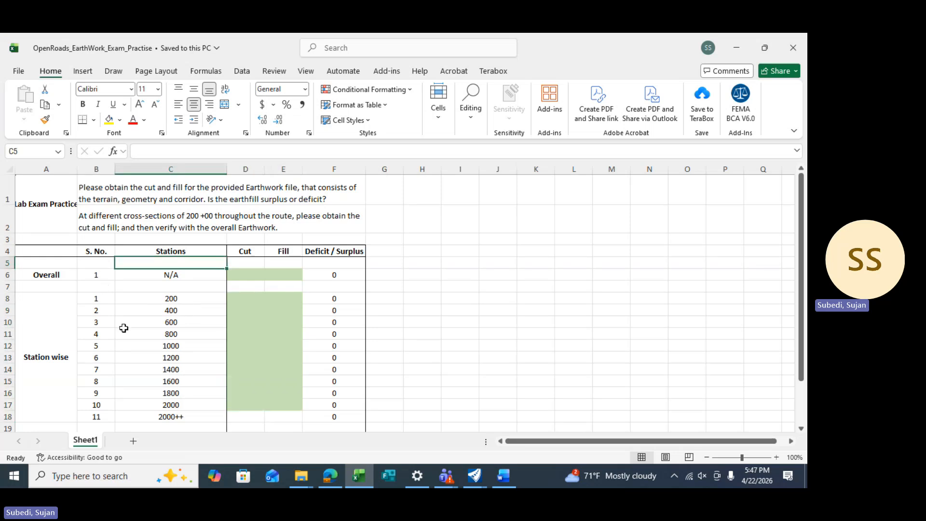
{"action": "scroll", "coordinate": [126, 309], "scroll_direction": "down", "scroll_amount": 3}
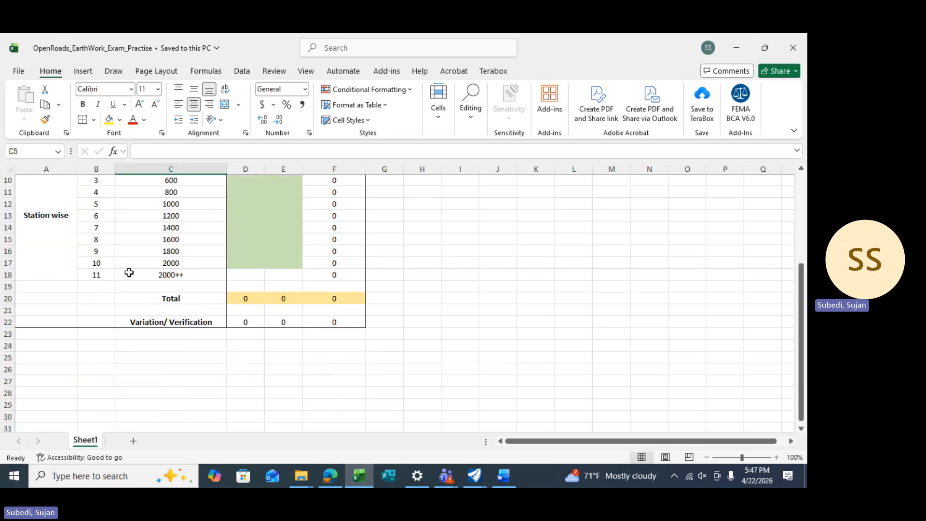
{"action": "scroll", "coordinate": [129, 266], "scroll_direction": "up", "scroll_amount": 3}
{"action": "left_click", "coordinate": [129, 192]}
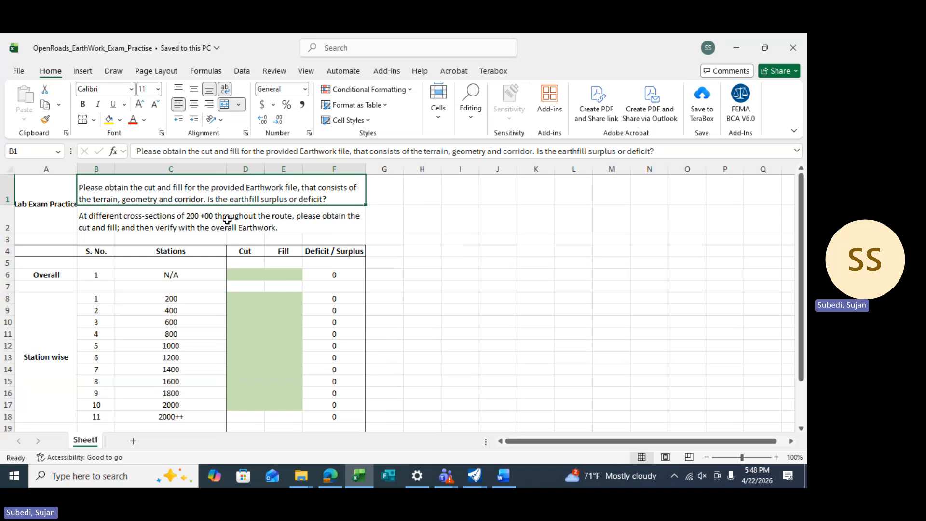
{"action": "left_click", "coordinate": [153, 220]}
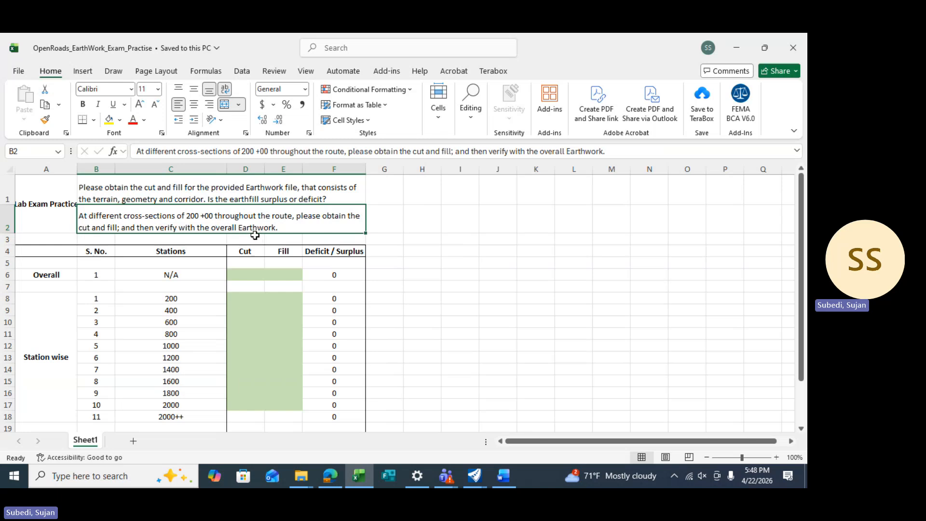
Switch to the OpenRoads Designer window with Geometry.dgn and fit View 1 to all files to show every survey control point.
{"action": "mouse_move", "coordinate": [510, 479]}
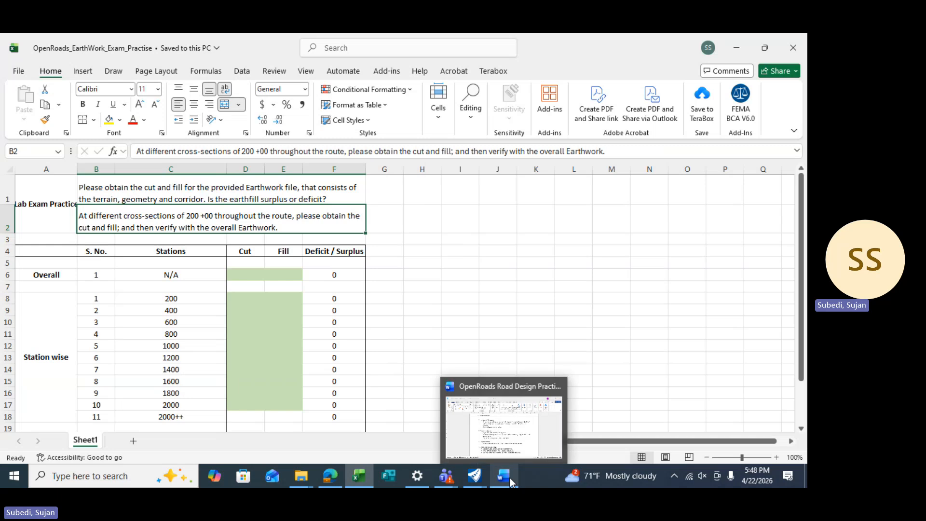
{"action": "left_click", "coordinate": [472, 472]}
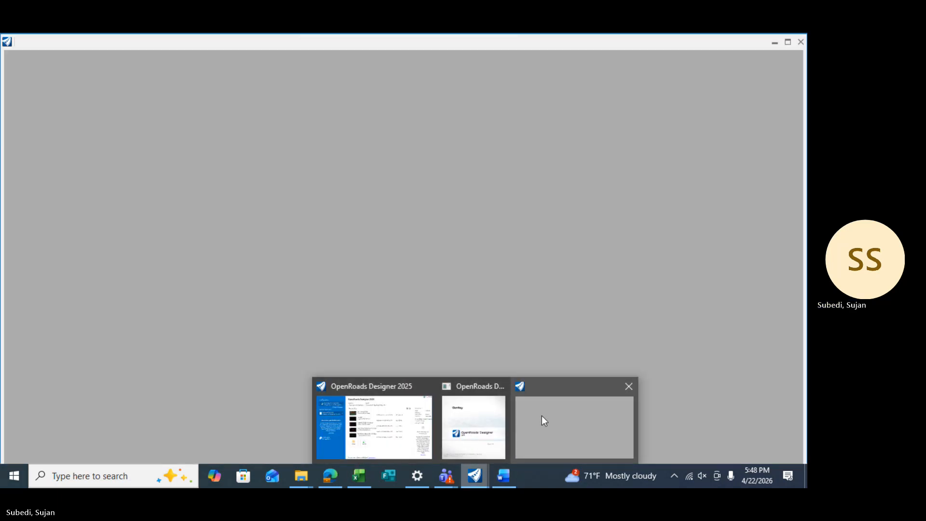
{"action": "left_click", "coordinate": [542, 416]}
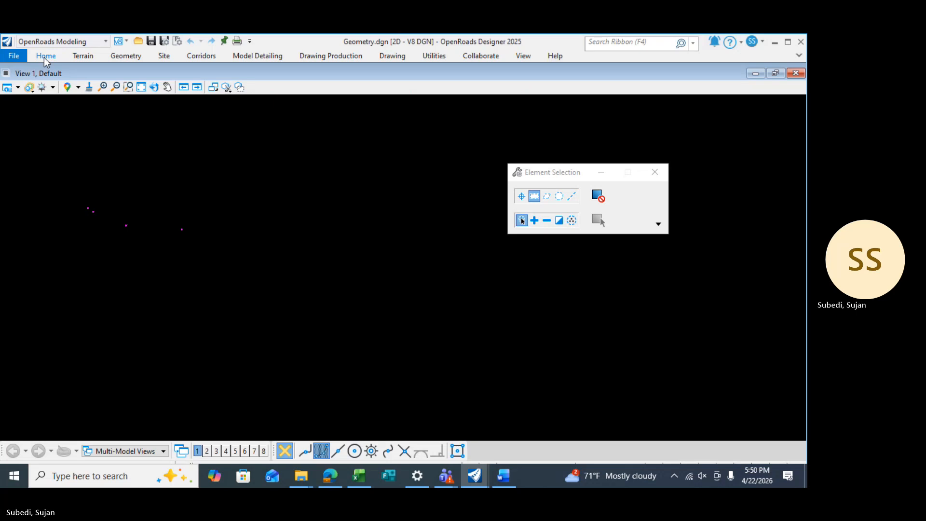
{"action": "left_click", "coordinate": [45, 56]}
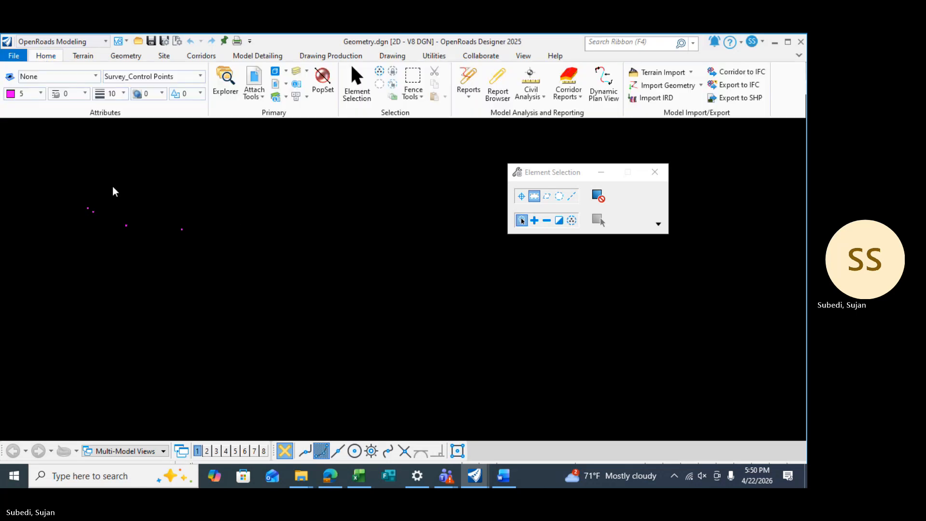
{"action": "left_click", "coordinate": [42, 56]}
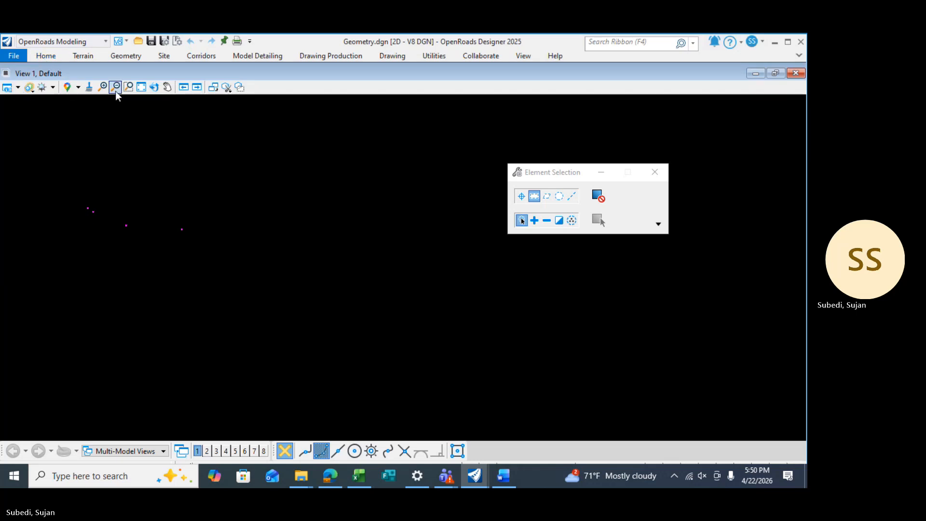
{"action": "left_click", "coordinate": [139, 88]}
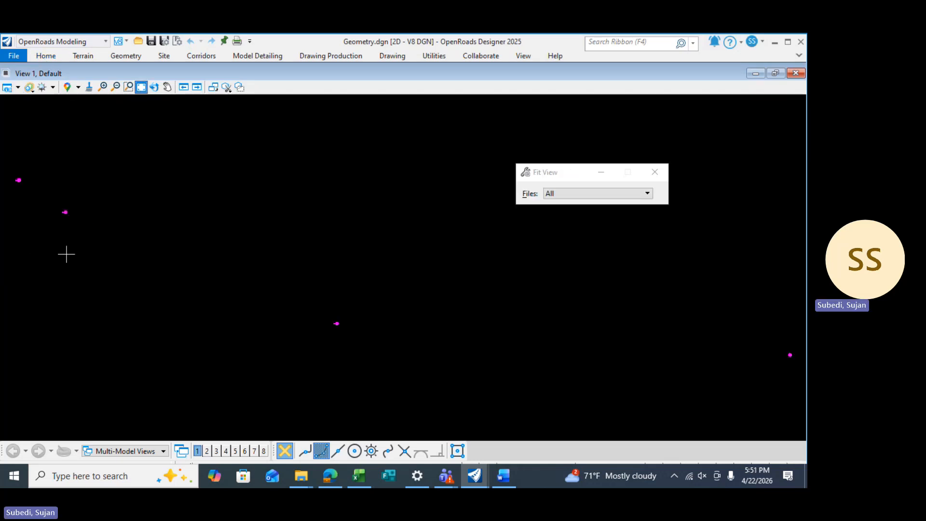
Restore View 1 from its maximised state and move its window down to leave room for the expanded ribbon.
{"action": "left_click", "coordinate": [108, 243]}
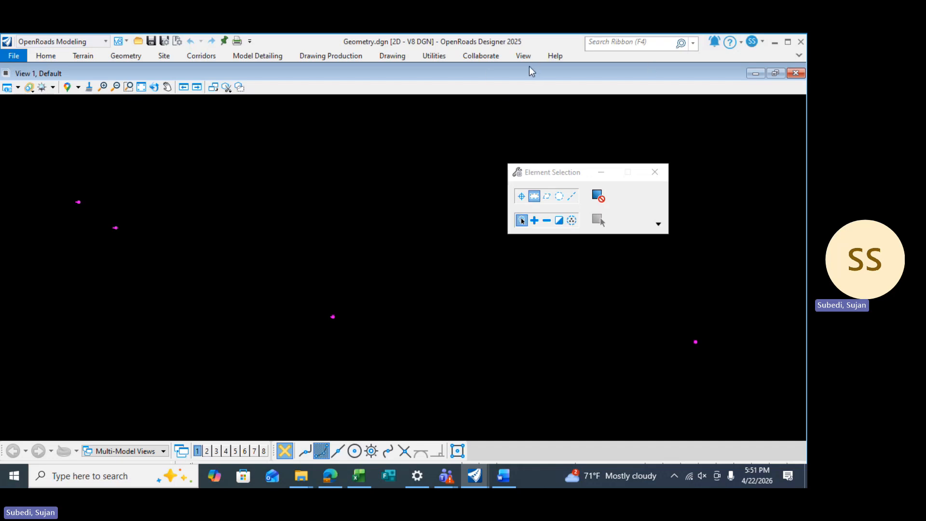
{"action": "left_click", "coordinate": [774, 73]}
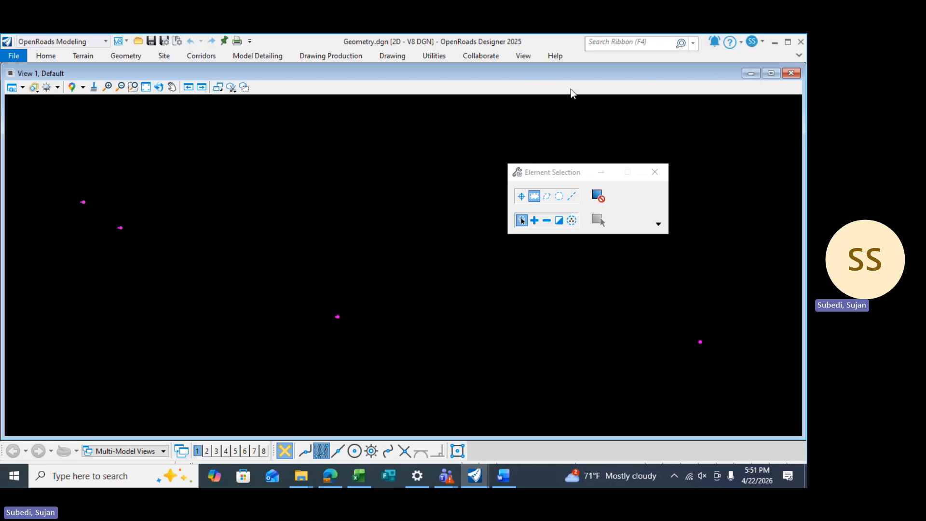
{"action": "left_click_drag", "start_coordinate": [484, 77], "coordinate": [482, 88]}
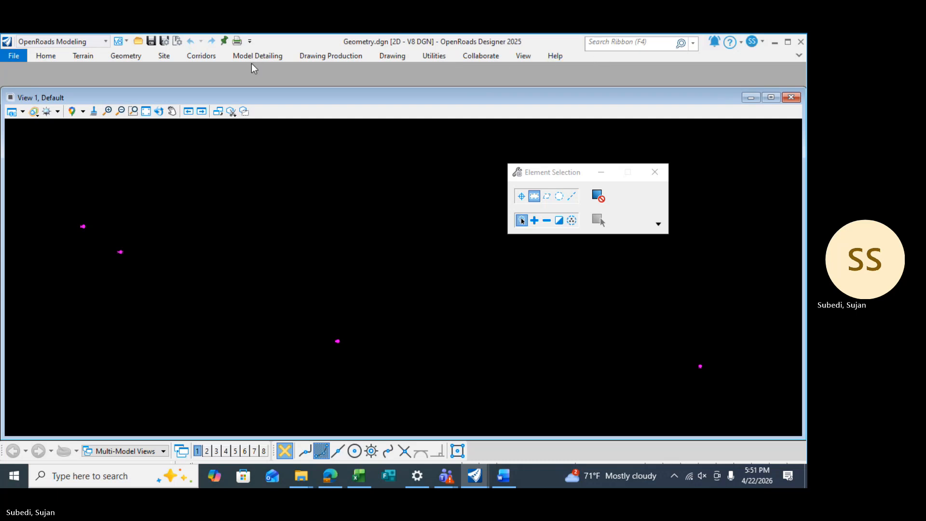
{"action": "left_click", "coordinate": [72, 111]}
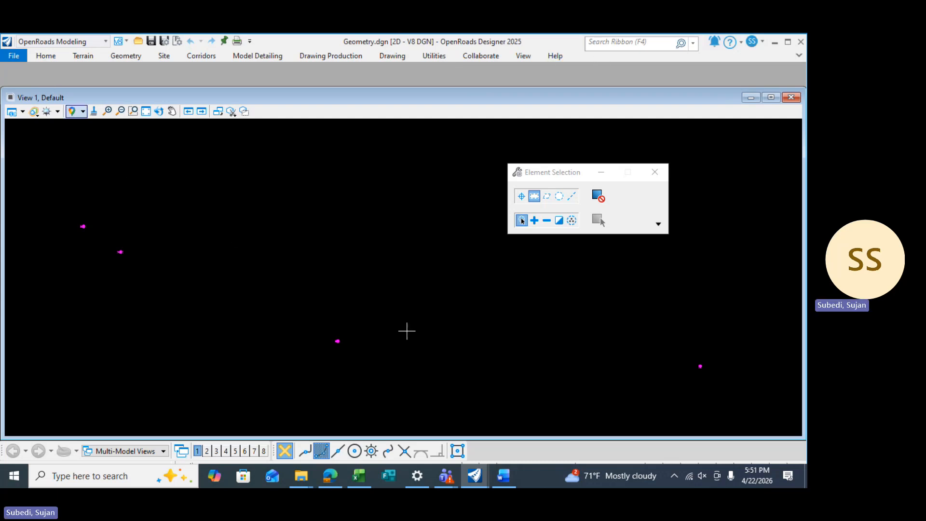
{"action": "scroll", "coordinate": [501, 361], "scroll_direction": "down", "scroll_amount": 2}
{"action": "scroll", "coordinate": [405, 355], "scroll_direction": "up", "scroll_amount": 1}
{"action": "scroll", "coordinate": [284, 314], "scroll_direction": "up", "scroll_amount": 1}
{"action": "key", "text": "Escape"}
{"action": "left_click_drag", "start_coordinate": [333, 87], "coordinate": [334, 113]}
{"action": "scroll", "coordinate": [428, 325], "scroll_direction": "down", "scroll_amount": 1}
{"action": "middle_click_drag", "start_coordinate": [453, 353], "coordinate": [367, 336]}
Check the Horizontal Alignment requirements in the Word practice question, and in OpenRoads Designer start a Complex By PI alignment at control point PI #1.
{"action": "left_click", "coordinate": [505, 485]}
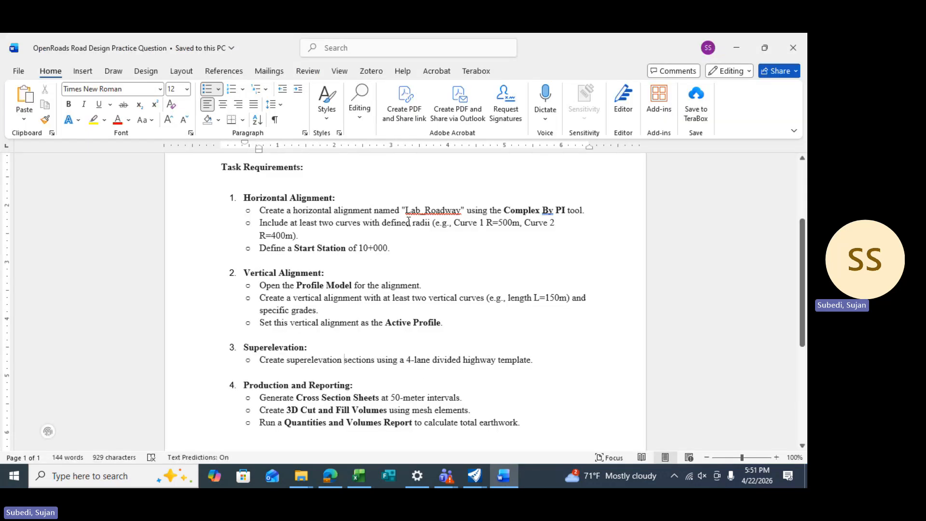
{"action": "left_click", "coordinate": [737, 48]}
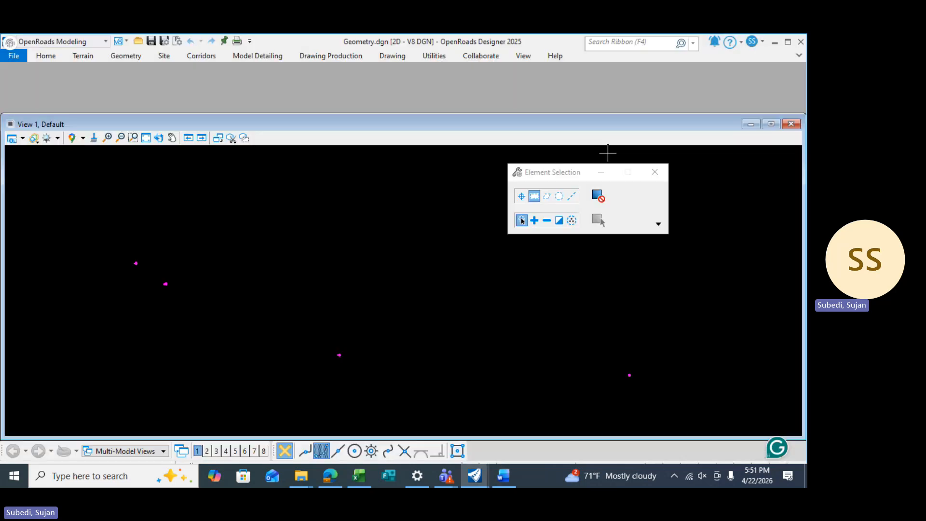
{"action": "left_click", "coordinate": [46, 56]}
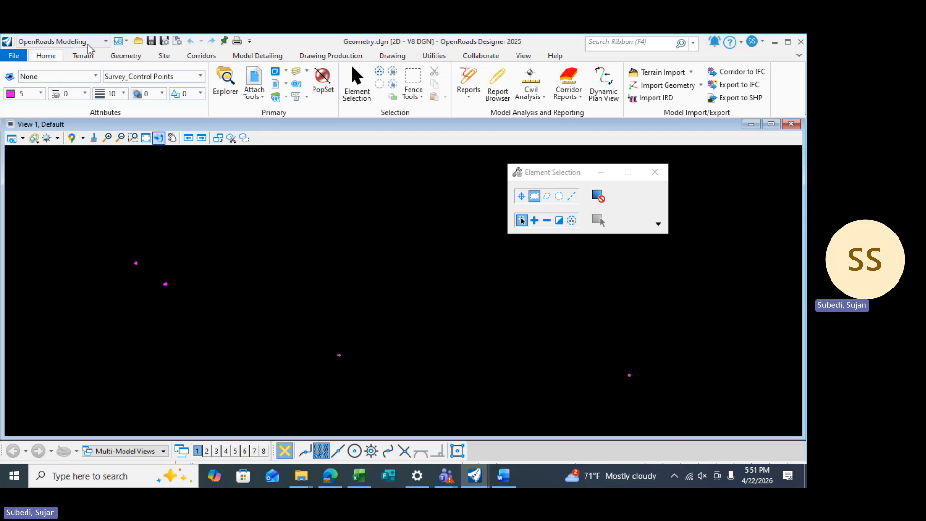
{"action": "left_click", "coordinate": [129, 57]}
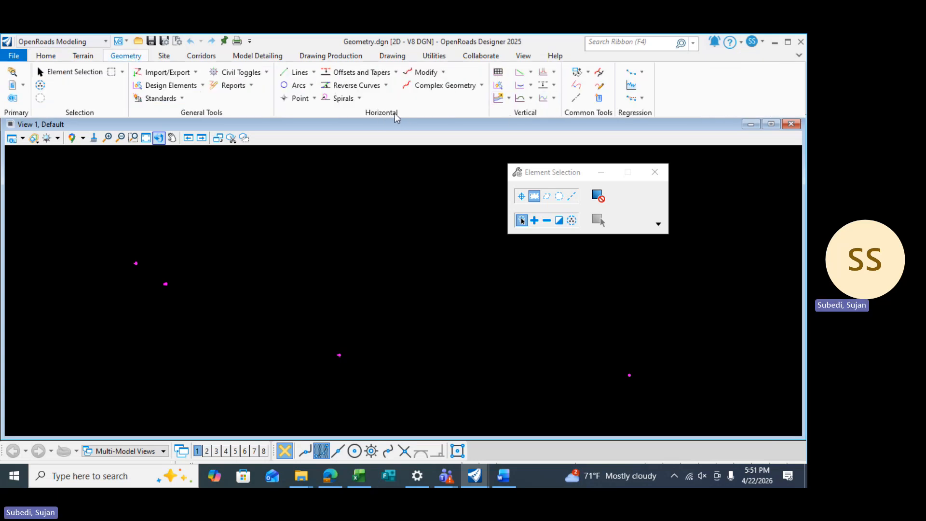
{"action": "left_click", "coordinate": [482, 85]}
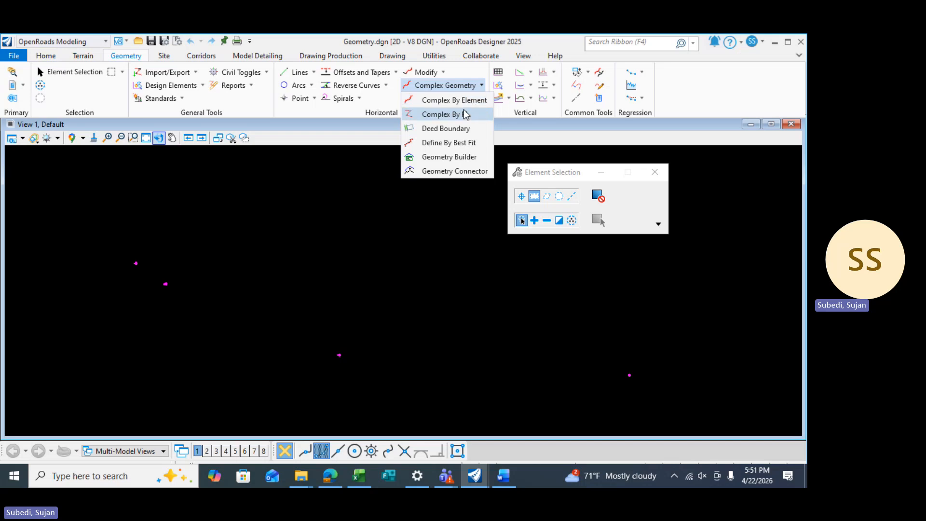
{"action": "left_click", "coordinate": [461, 112]}
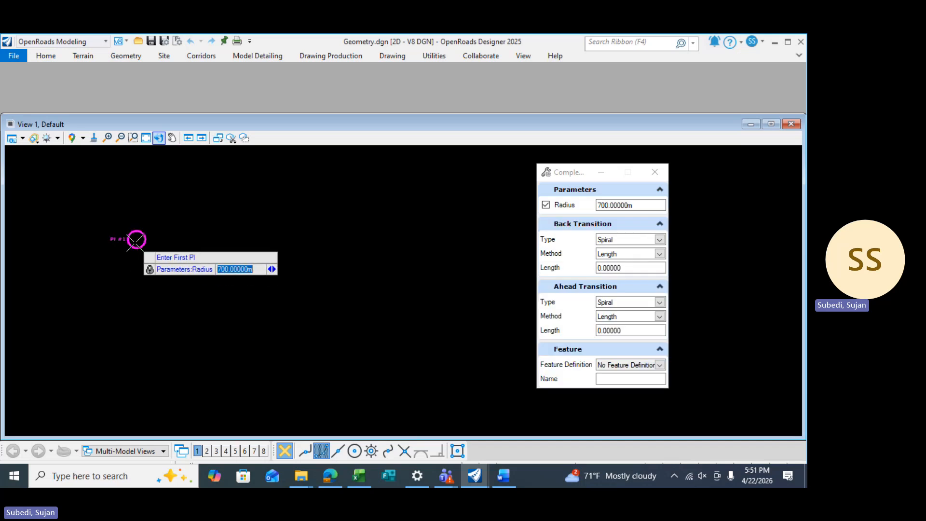
{"action": "left_click", "coordinate": [137, 238]}
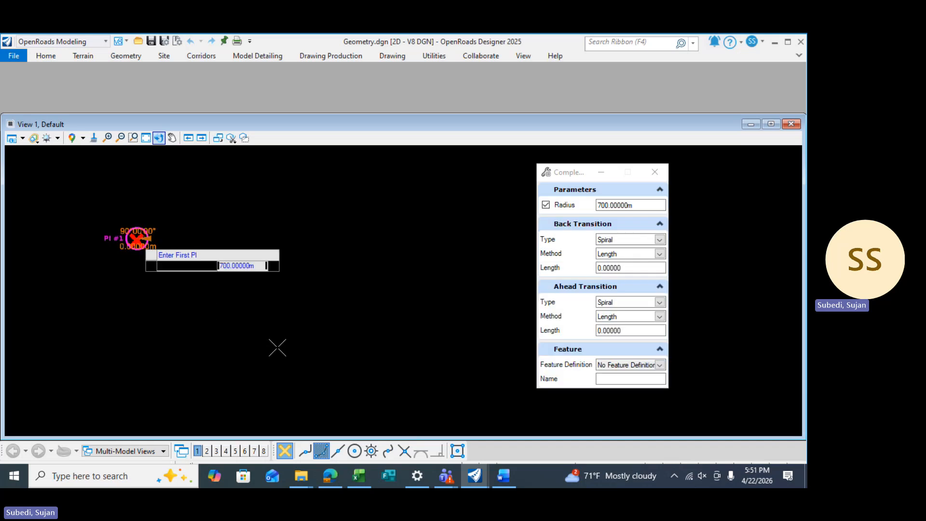
Place the alignment's second PI at control point PI #2 with the radius set to 700 m.
{"action": "scroll", "coordinate": [331, 359], "scroll_direction": "down", "scroll_amount": 1}
{"action": "middle_click_drag", "start_coordinate": [335, 358], "coordinate": [208, 271]}
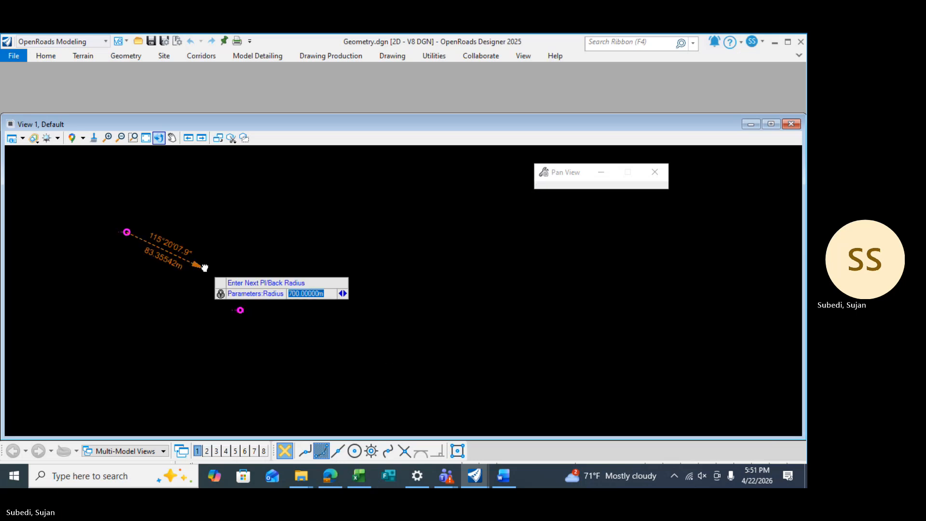
{"action": "scroll", "coordinate": [208, 283], "scroll_direction": "up", "scroll_amount": 3}
{"action": "scroll", "coordinate": [212, 291], "scroll_direction": "up", "scroll_amount": 1}
{"action": "scroll", "coordinate": [248, 327], "scroll_direction": "up", "scroll_amount": 1}
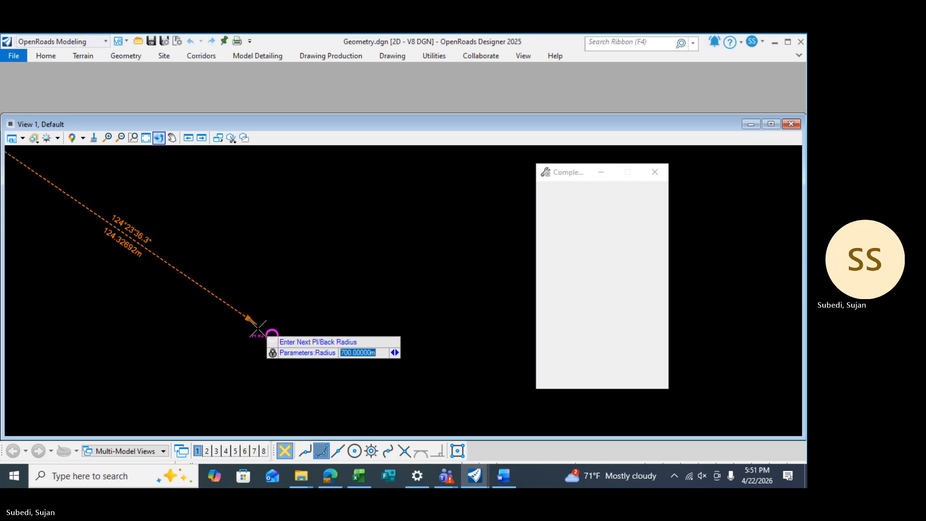
{"action": "left_click", "coordinate": [278, 341]}
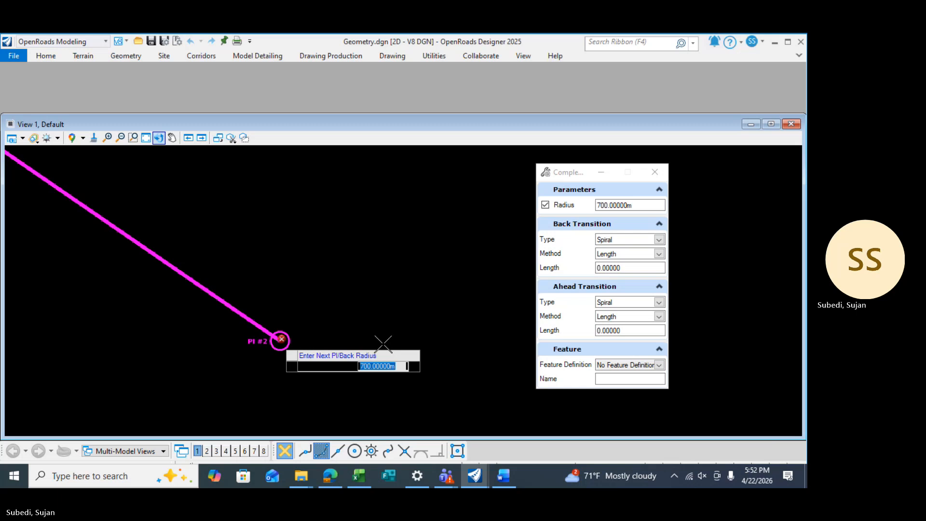
Place the alignment's third PI at the third survey control point, keeping the 700 m curve radius.
{"action": "scroll", "coordinate": [383, 341], "scroll_direction": "down", "scroll_amount": 1}
{"action": "scroll", "coordinate": [361, 331], "scroll_direction": "down", "scroll_amount": 2}
{"action": "middle_click_drag", "start_coordinate": [359, 329], "coordinate": [165, 312]}
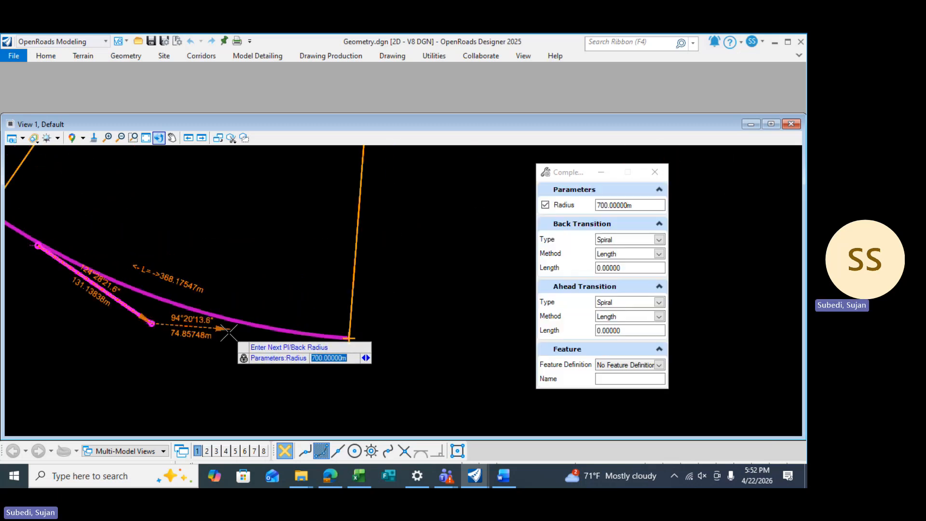
{"action": "middle_click_drag", "start_coordinate": [227, 332], "coordinate": [160, 314]}
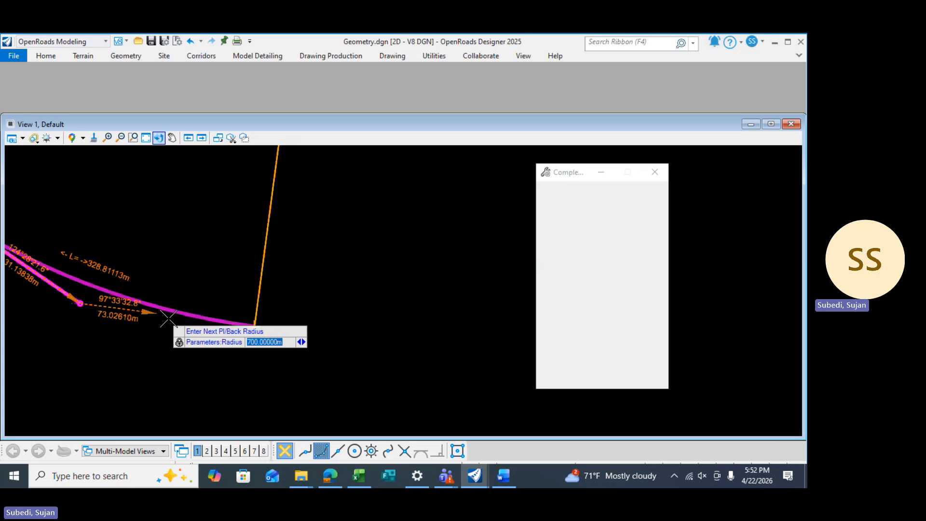
{"action": "scroll", "coordinate": [332, 349], "scroll_direction": "down", "scroll_amount": 3}
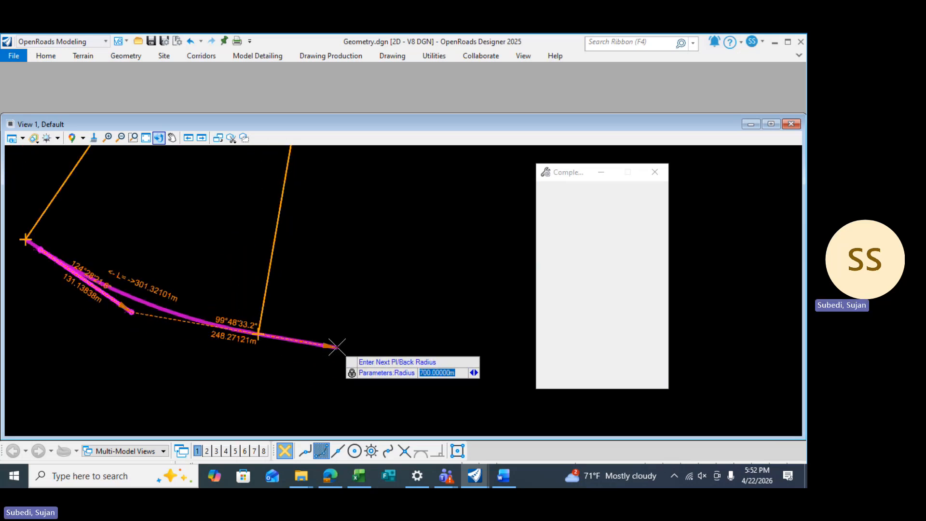
{"action": "middle_click_drag", "start_coordinate": [368, 331], "coordinate": [177, 296]}
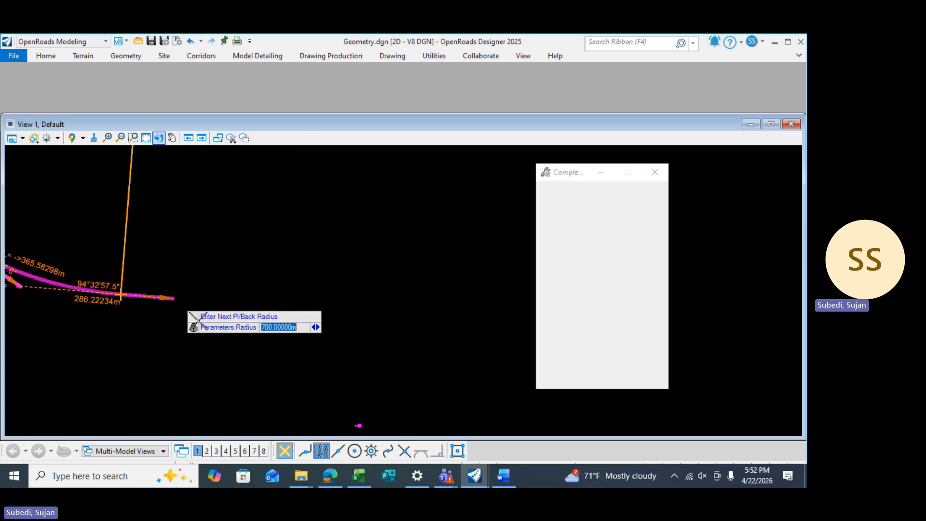
{"action": "middle_click_drag", "start_coordinate": [196, 366], "coordinate": [185, 256]}
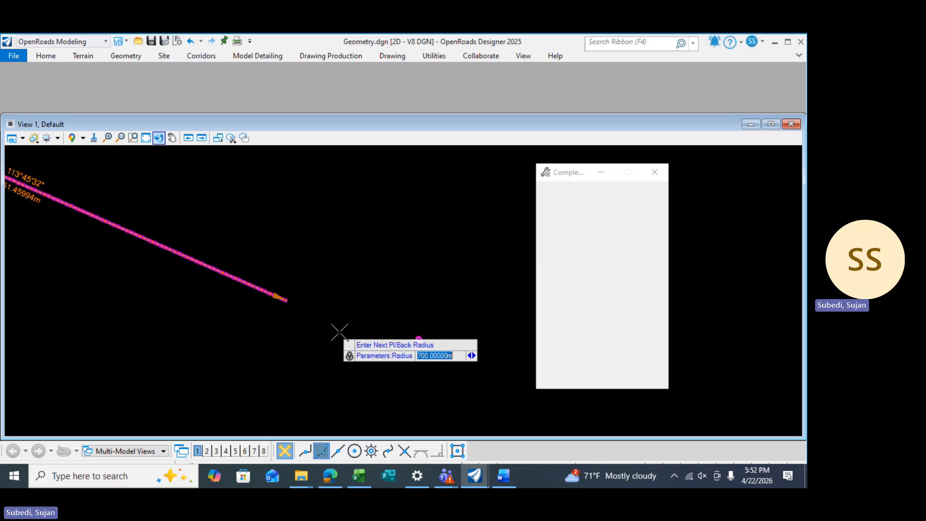
{"action": "middle_click_drag", "start_coordinate": [418, 337], "coordinate": [234, 347]}
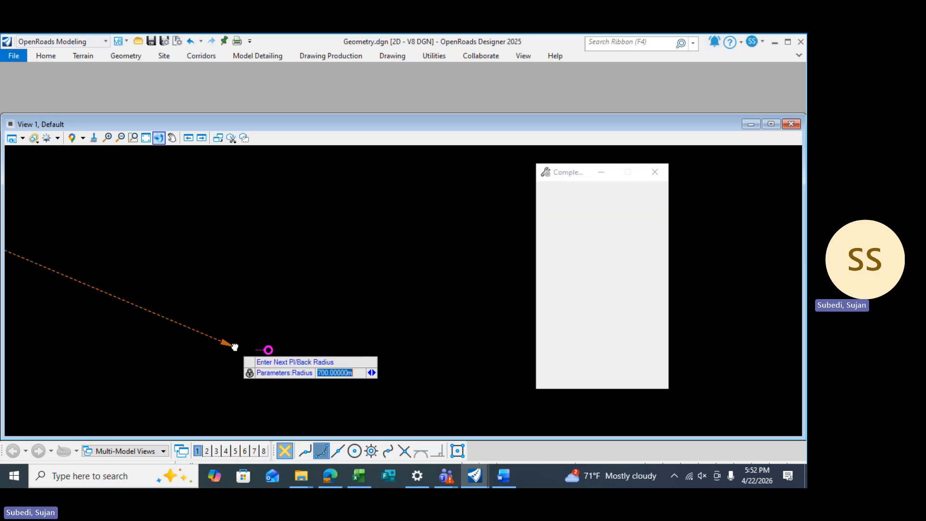
{"action": "left_click", "coordinate": [273, 350]}
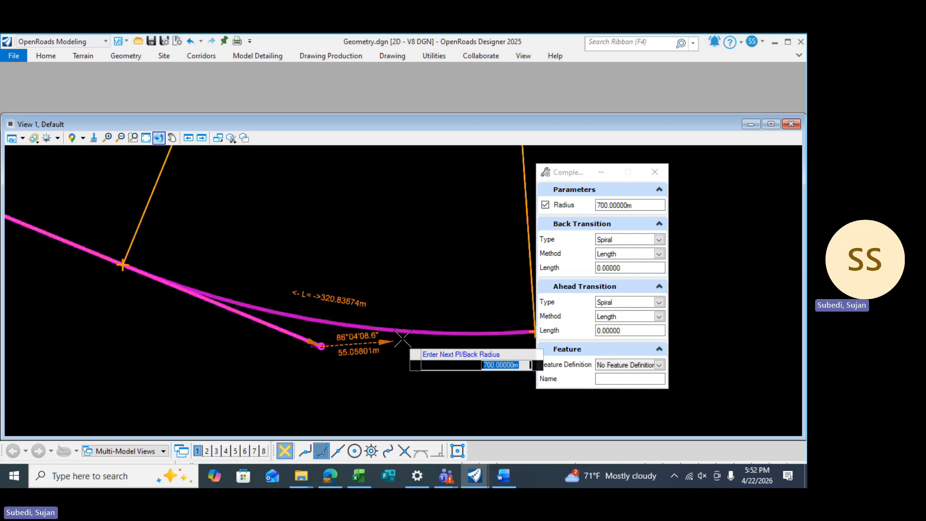
Place the final PI at control point PI #4 with a 700 m radius and complete the horizontal alignment.
{"action": "middle_click_drag", "start_coordinate": [407, 338], "coordinate": [139, 324]}
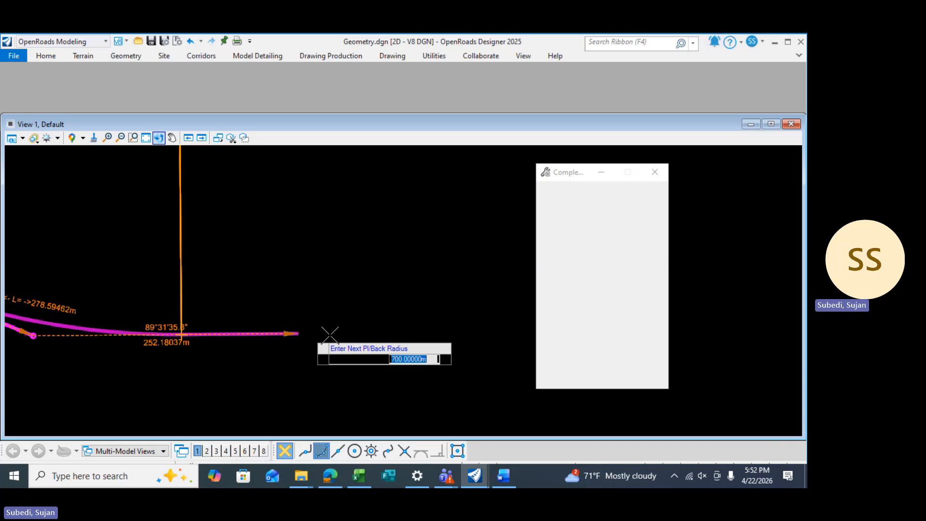
{"action": "middle_click_drag", "start_coordinate": [381, 332], "coordinate": [149, 321]}
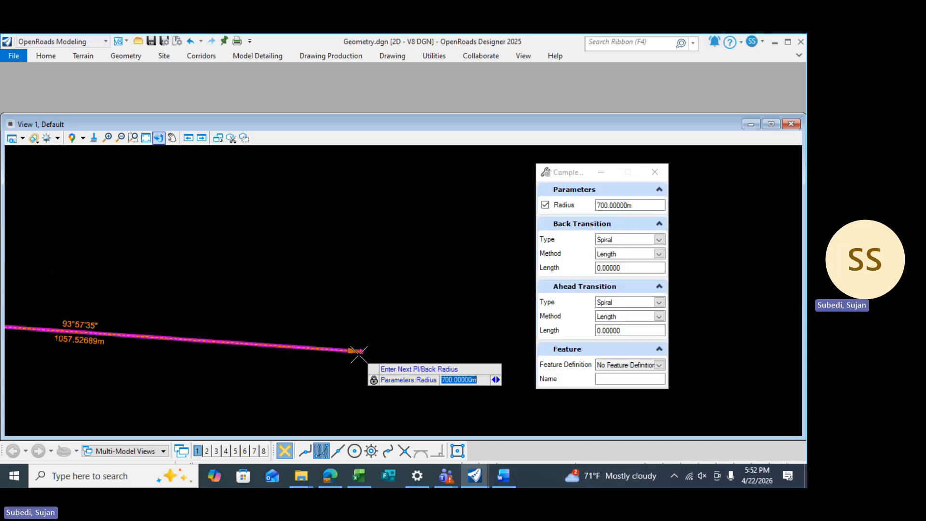
{"action": "scroll", "coordinate": [359, 355], "scroll_direction": "up", "scroll_amount": 3}
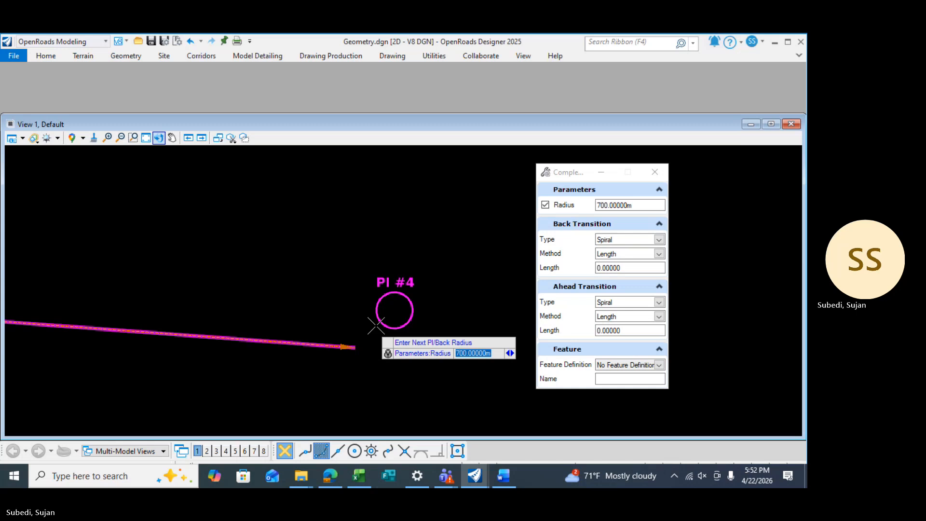
{"action": "left_click", "coordinate": [403, 303]}
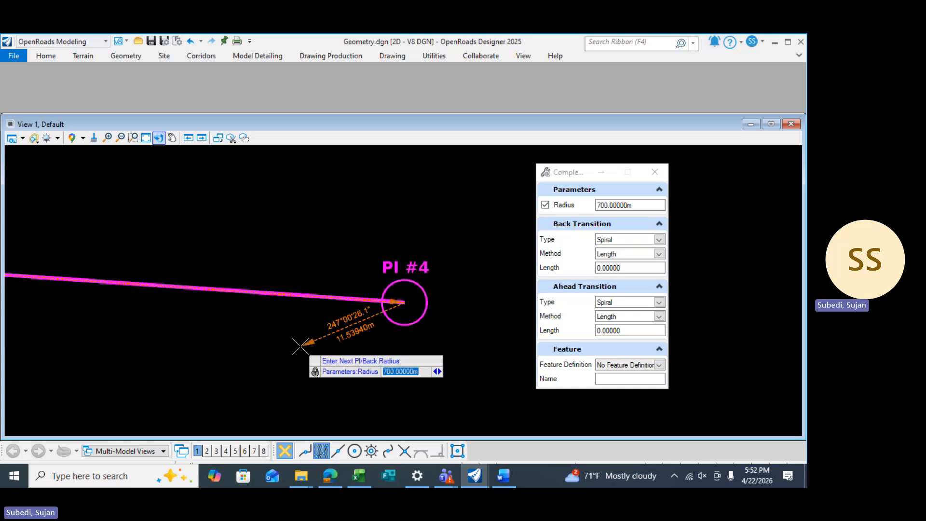
{"action": "right_click", "coordinate": [300, 346]}
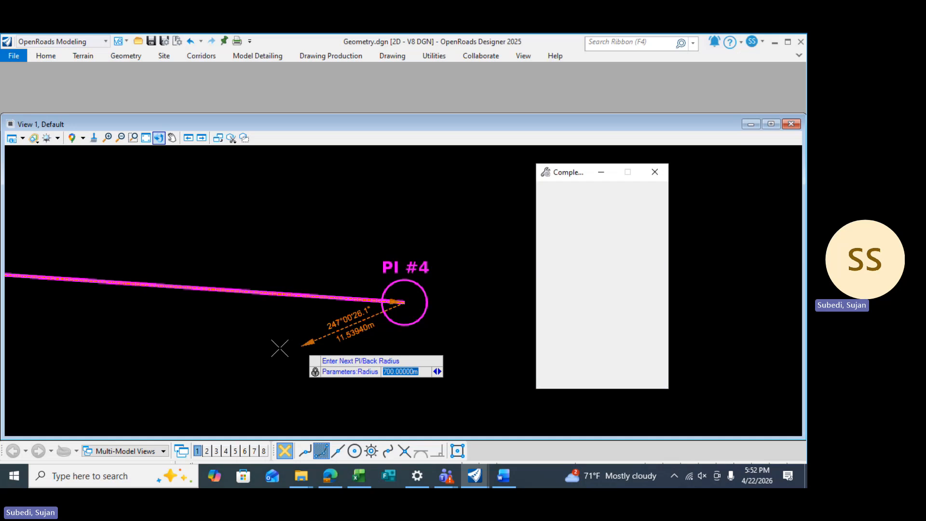
{"action": "scroll", "coordinate": [101, 319], "scroll_direction": "down", "scroll_amount": 3}
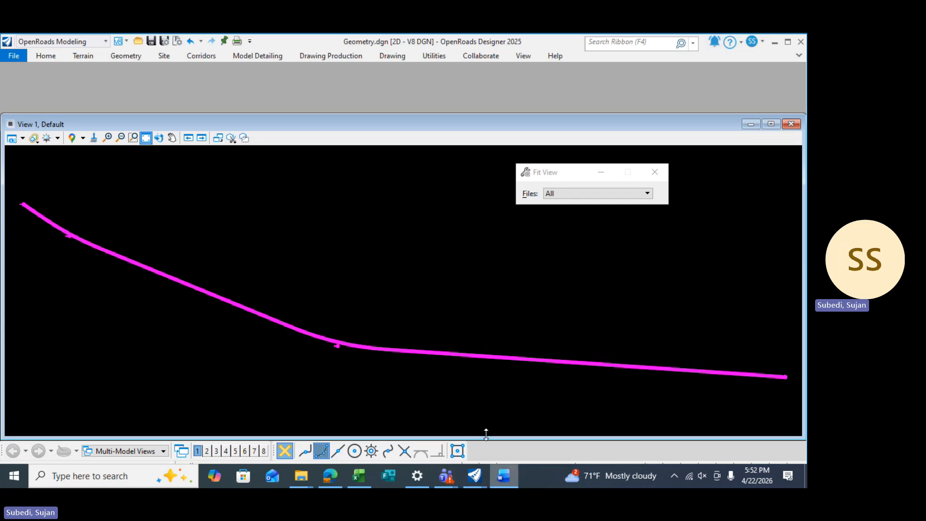
Review the name, curve radii and start station requirements in the Word practice question, and return to OpenRoads Designer to end the Complex By PI command.
{"action": "left_click", "coordinate": [504, 476]}
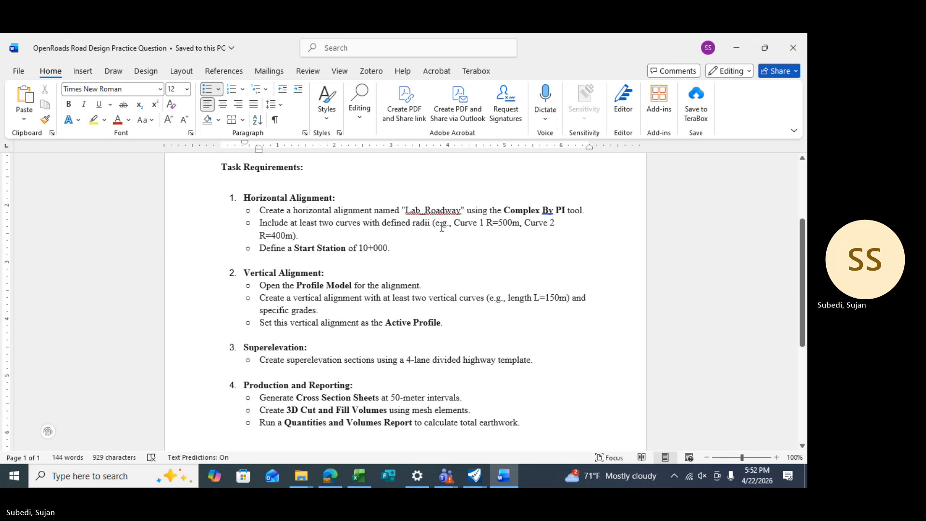
{"action": "left_click", "coordinate": [739, 49]}
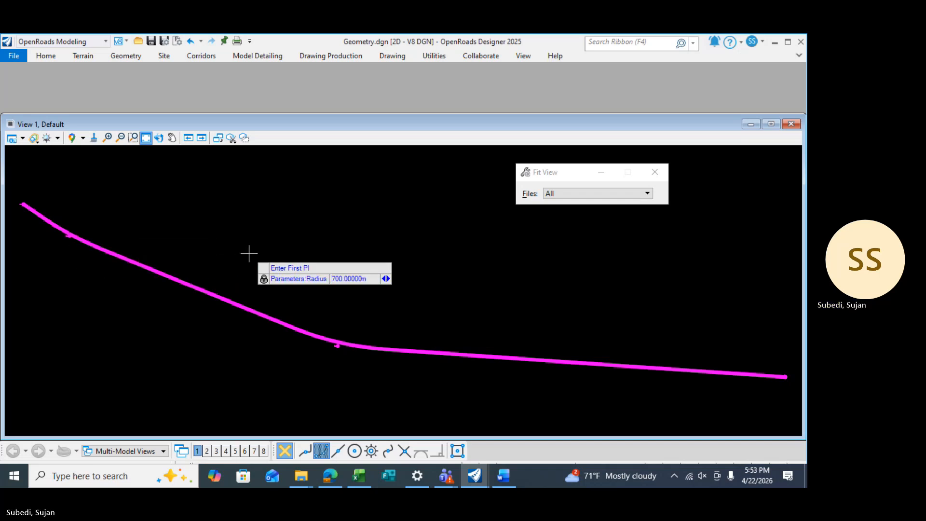
{"action": "key", "text": "Escape"}
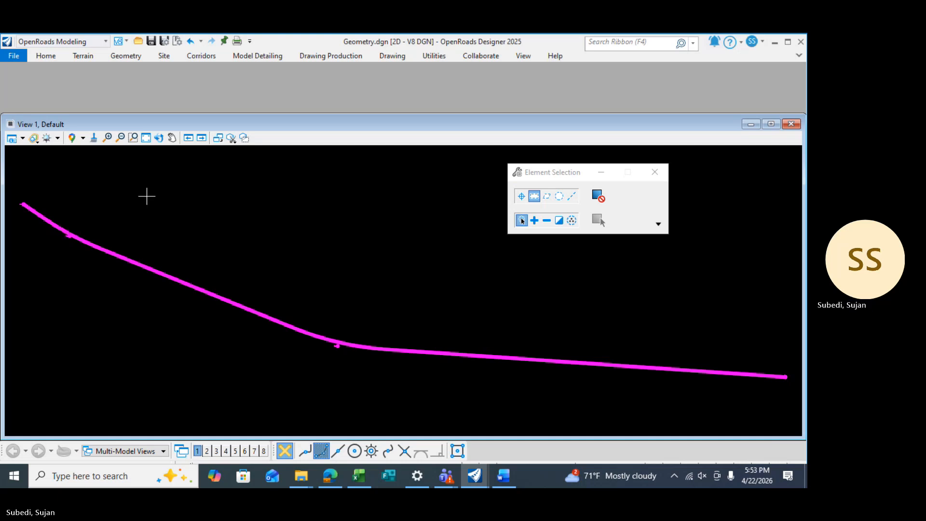
{"action": "left_click", "coordinate": [46, 55]}
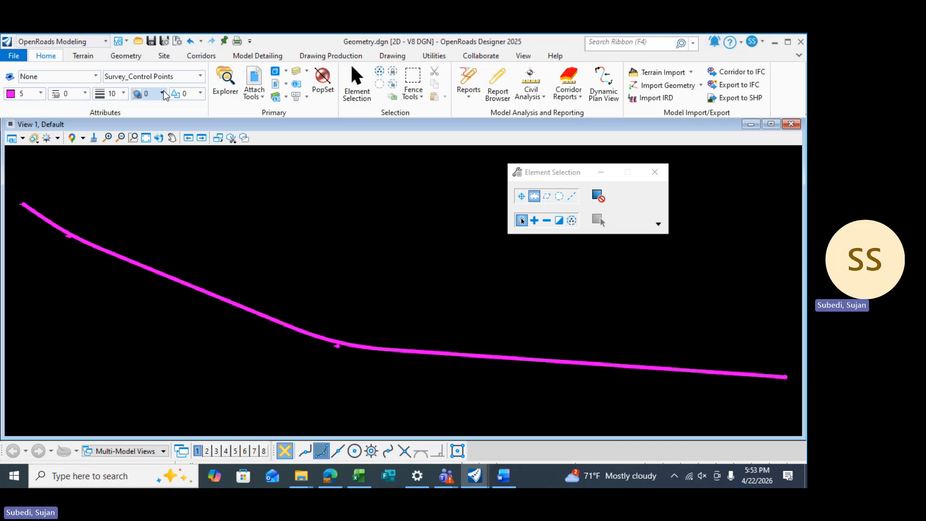
{"action": "left_click", "coordinate": [366, 86]}
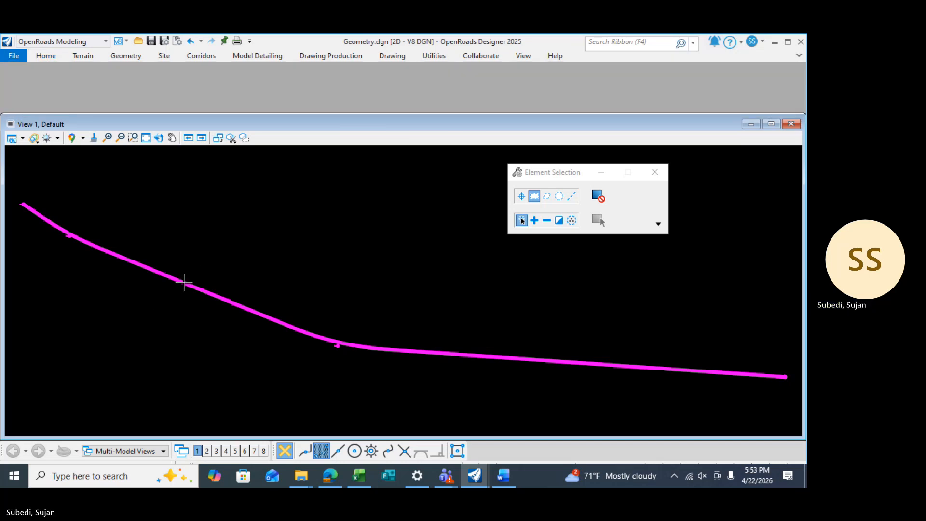
{"action": "left_click_drag", "start_coordinate": [183, 282], "coordinate": [265, 222]}
{"action": "left_click", "coordinate": [46, 56]}
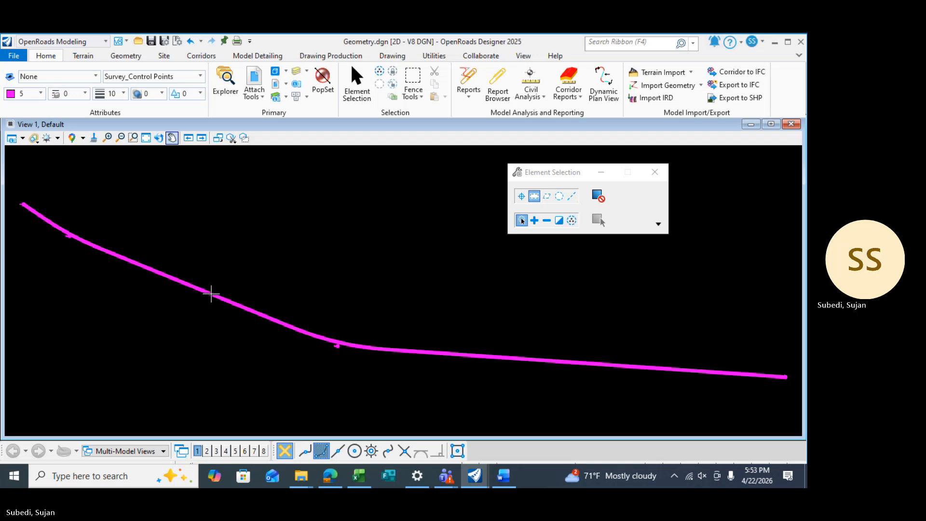
Switch the view group from Multi-Model Views to Default and bring the whole alignment into sight in View 1.
{"action": "left_click_drag", "start_coordinate": [211, 293], "coordinate": [163, 372]}
{"action": "left_click", "coordinate": [164, 452]}
{"action": "left_click", "coordinate": [153, 405]}
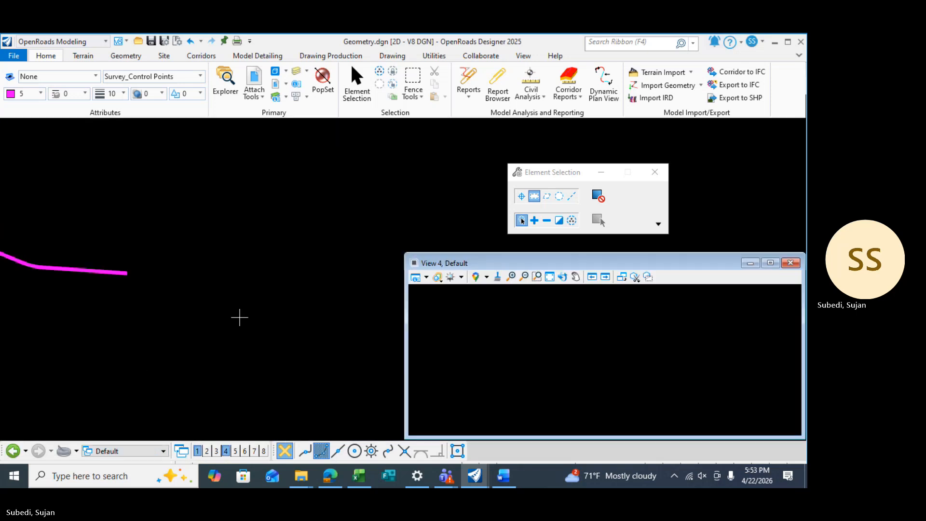
{"action": "scroll", "coordinate": [281, 321], "scroll_direction": "down", "scroll_amount": 1}
{"action": "scroll", "coordinate": [151, 309], "scroll_direction": "up", "scroll_amount": 6}
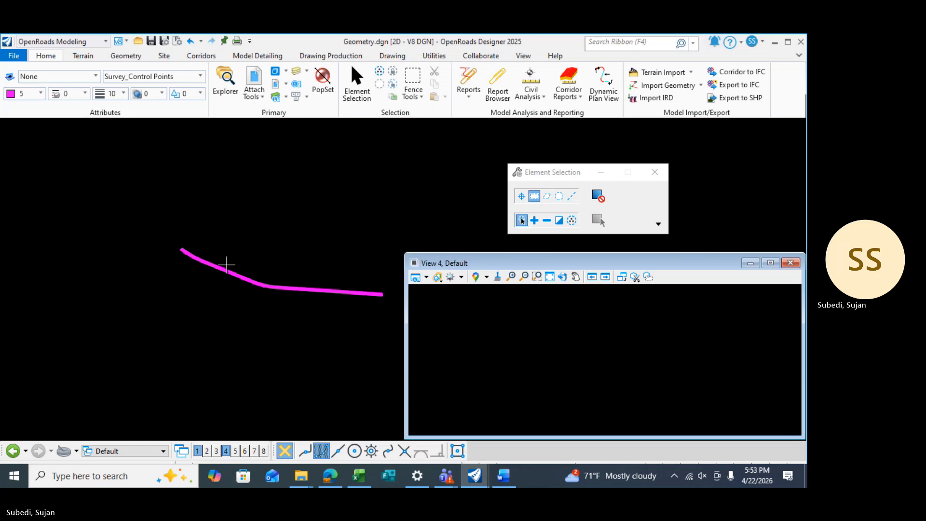
Minimize View 4 so the whole alignment is unobstructed in View 1.
{"action": "middle_click_drag", "start_coordinate": [227, 264], "coordinate": [174, 256]}
{"action": "scroll", "coordinate": [174, 256], "scroll_direction": "up", "scroll_amount": 2}
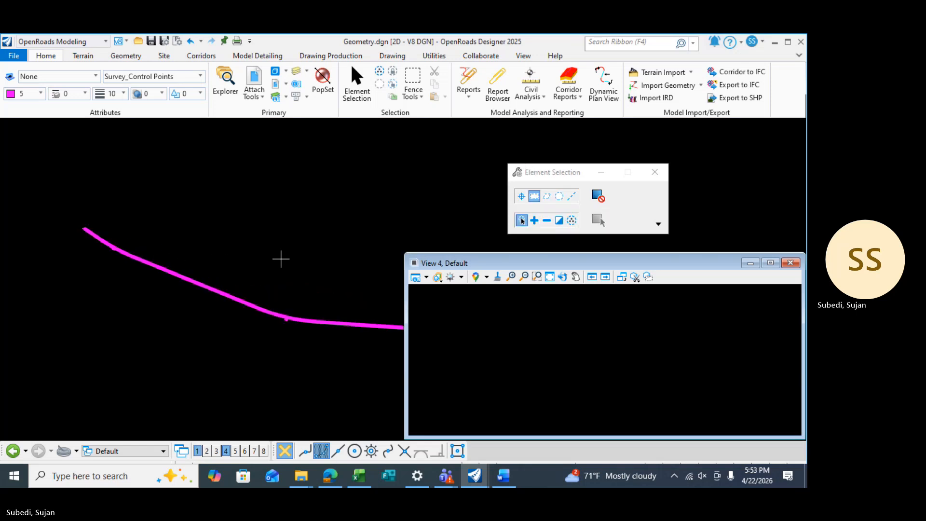
{"action": "middle_click_drag", "start_coordinate": [282, 258], "coordinate": [209, 253]}
{"action": "left_click", "coordinate": [751, 263]}
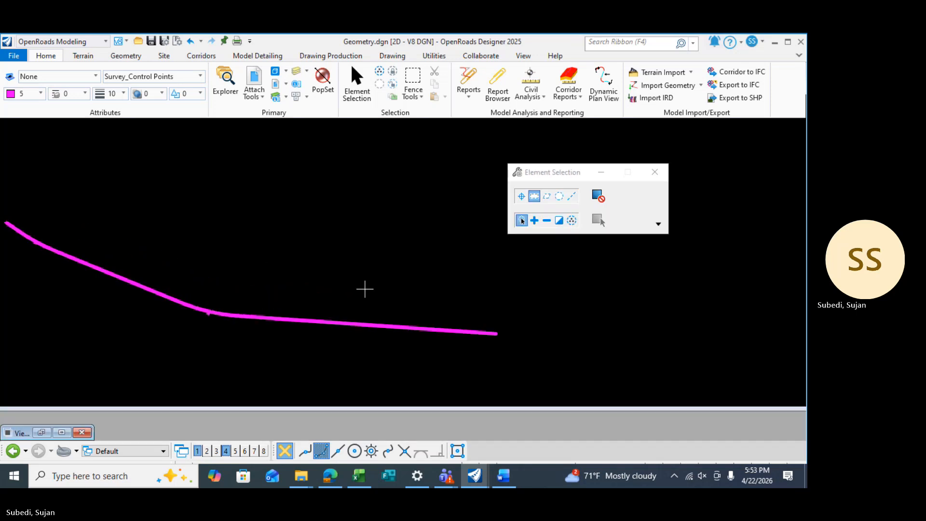
{"action": "middle_click_drag", "start_coordinate": [147, 302], "coordinate": [224, 317]}
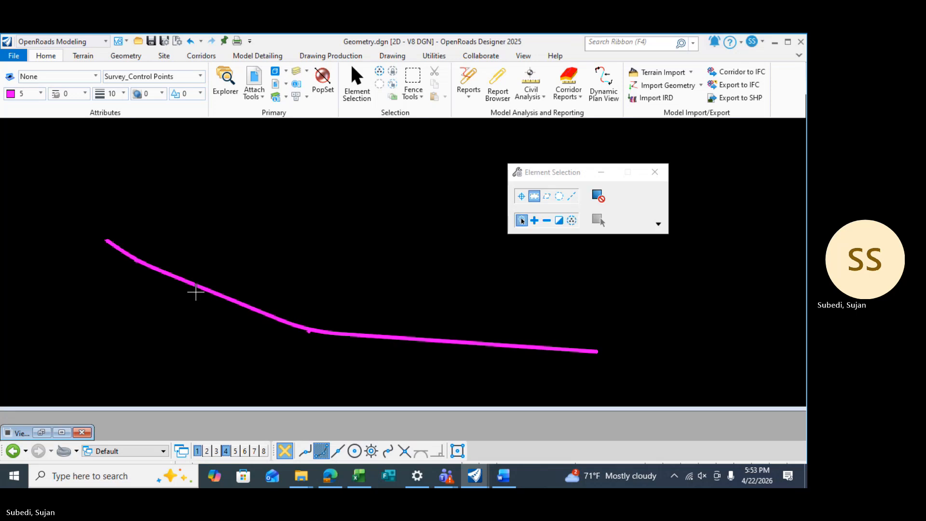
Change element selection from block to individual picking and select the Complex By PI alignment.
{"action": "scroll", "coordinate": [194, 291], "scroll_direction": "up", "scroll_amount": 2}
{"action": "left_click", "coordinate": [145, 259]}
{"action": "left_click_drag", "start_coordinate": [146, 259], "coordinate": [221, 232]}
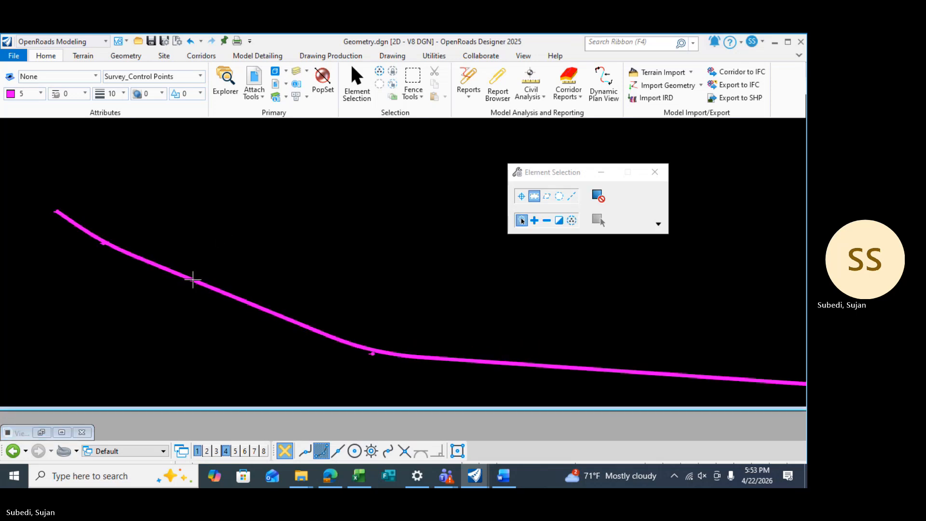
{"action": "left_click", "coordinate": [354, 99]}
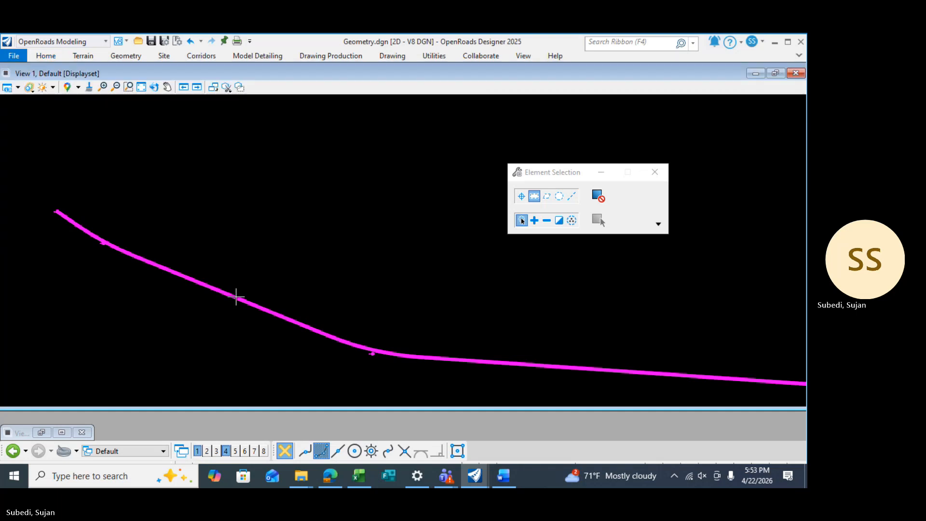
{"action": "left_click_drag", "start_coordinate": [235, 297], "coordinate": [375, 228]}
{"action": "left_click", "coordinate": [522, 196]}
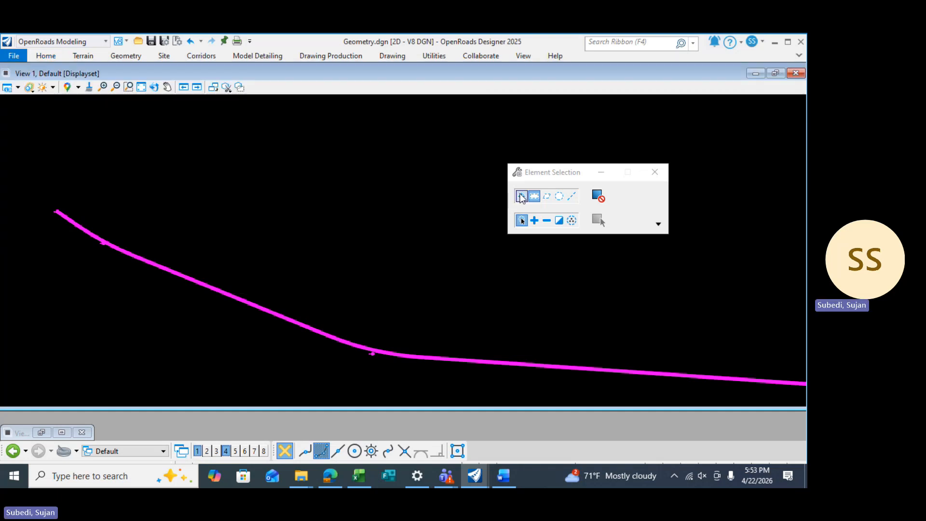
{"action": "left_click", "coordinate": [285, 321]}
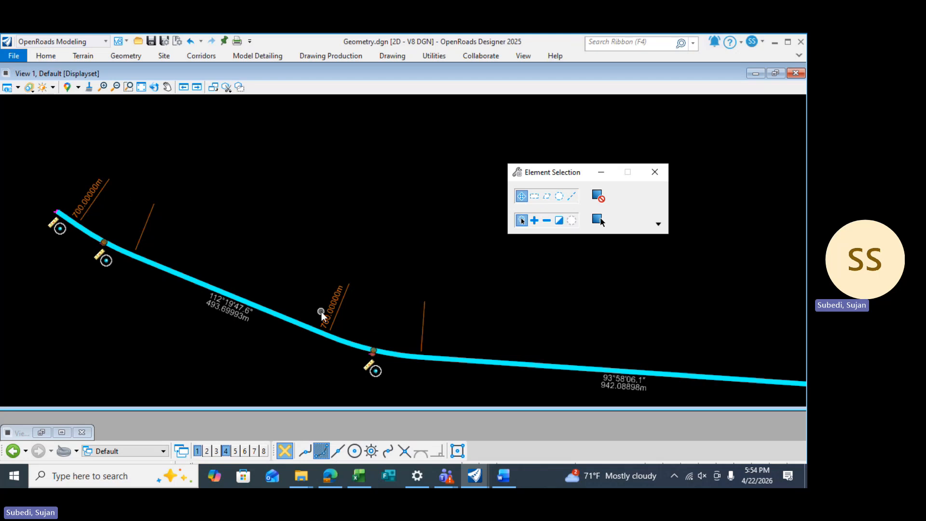
Look over the selected alignment's curve annotations and check the task requirements in the Word practice question.
{"action": "scroll", "coordinate": [321, 311], "scroll_direction": "up", "scroll_amount": 2}
{"action": "scroll", "coordinate": [322, 314], "scroll_direction": "down", "scroll_amount": 1}
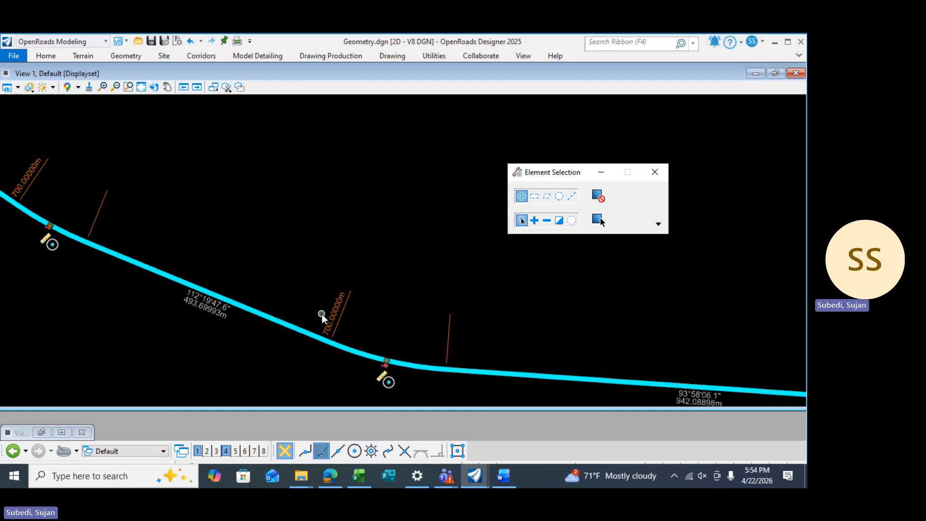
{"action": "scroll", "coordinate": [322, 311], "scroll_direction": "down", "scroll_amount": 1}
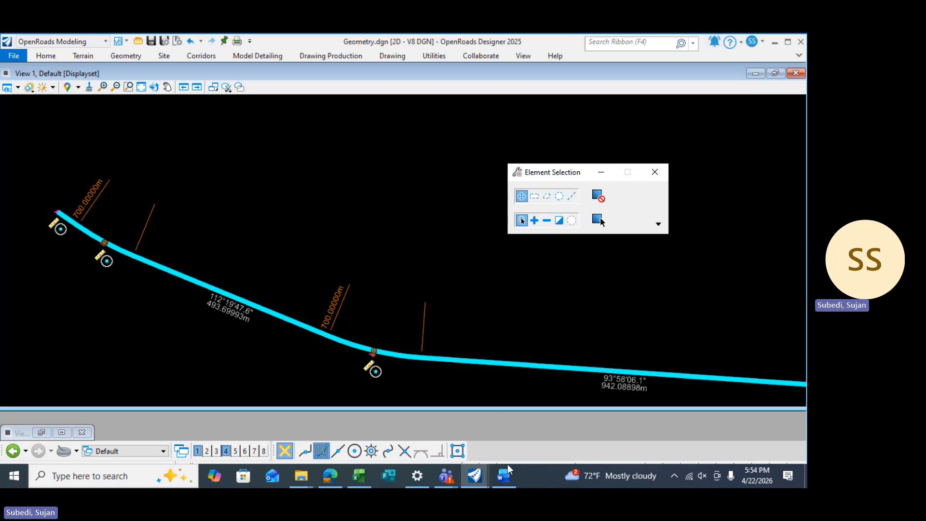
{"action": "left_click", "coordinate": [503, 478]}
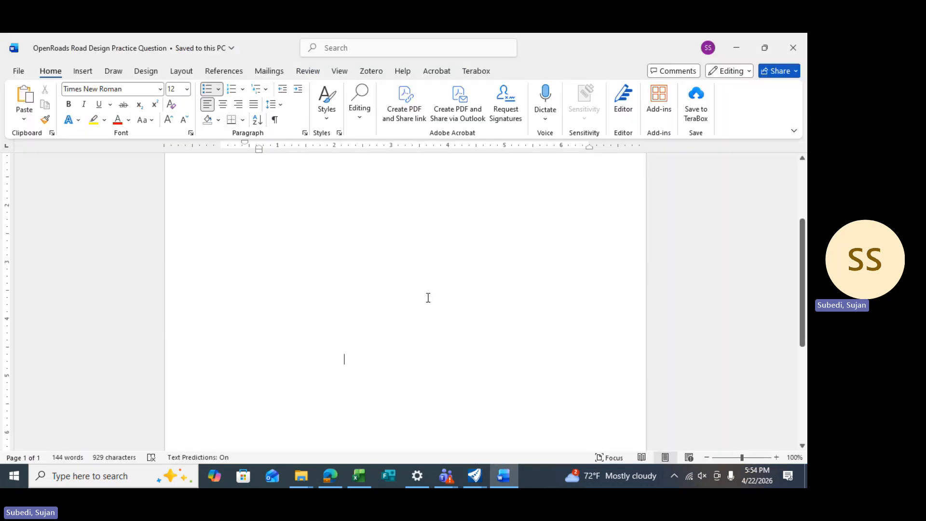
{"action": "left_click", "coordinate": [736, 48]}
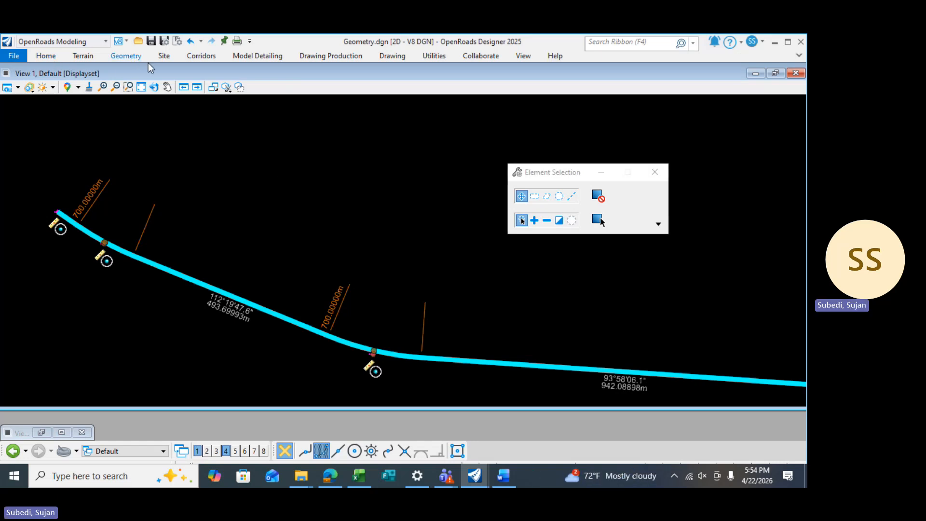
Define a start station of 10+000 at the beginning of the alignment, checking the required value in the Word practice question.
{"action": "left_click", "coordinate": [138, 56]}
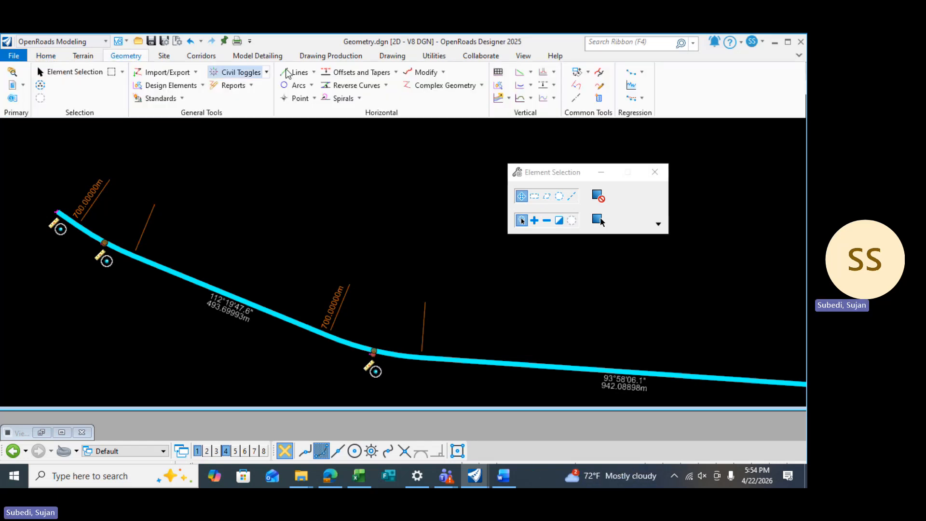
{"action": "left_click", "coordinate": [442, 72]}
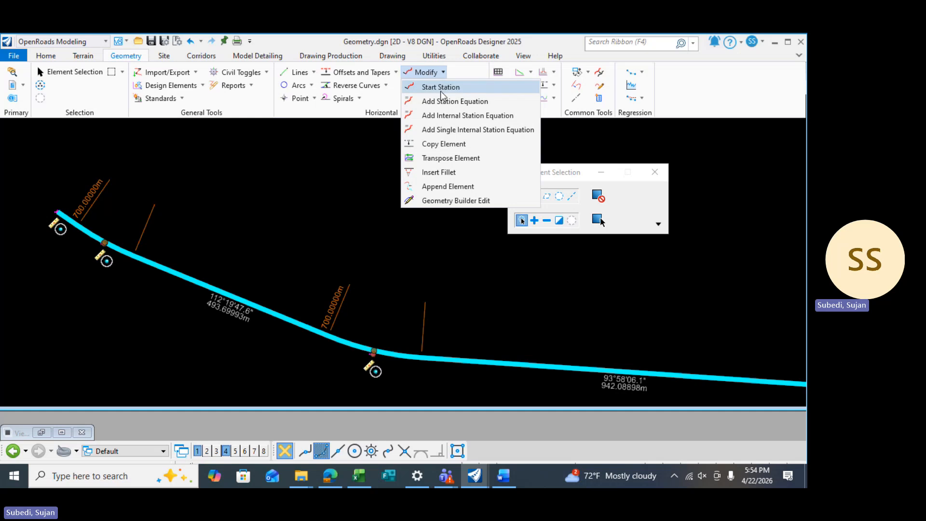
{"action": "left_click", "coordinate": [441, 88]}
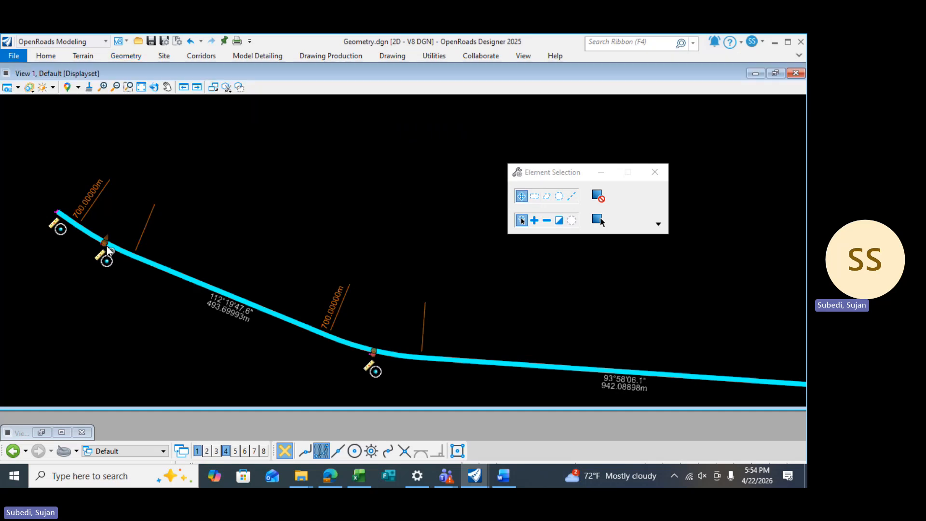
{"action": "left_click", "coordinate": [68, 218]}
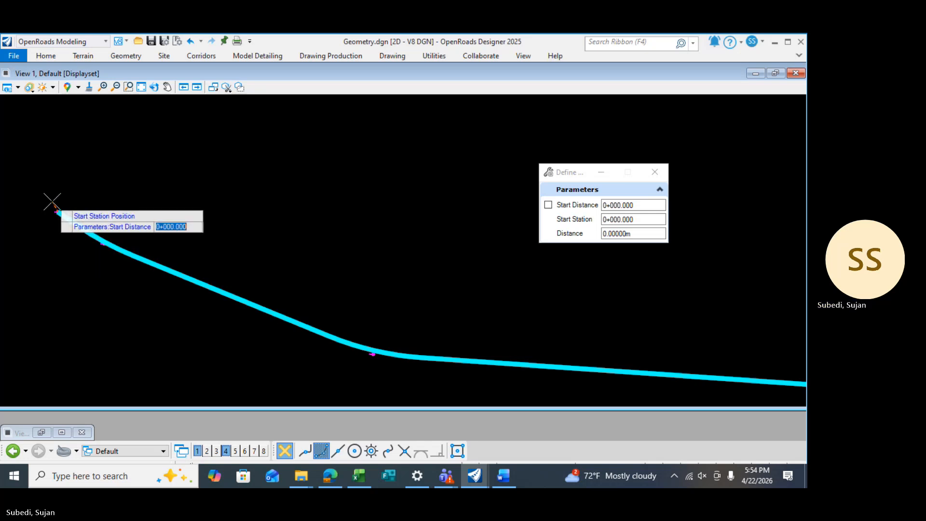
{"action": "left_click", "coordinate": [57, 212]}
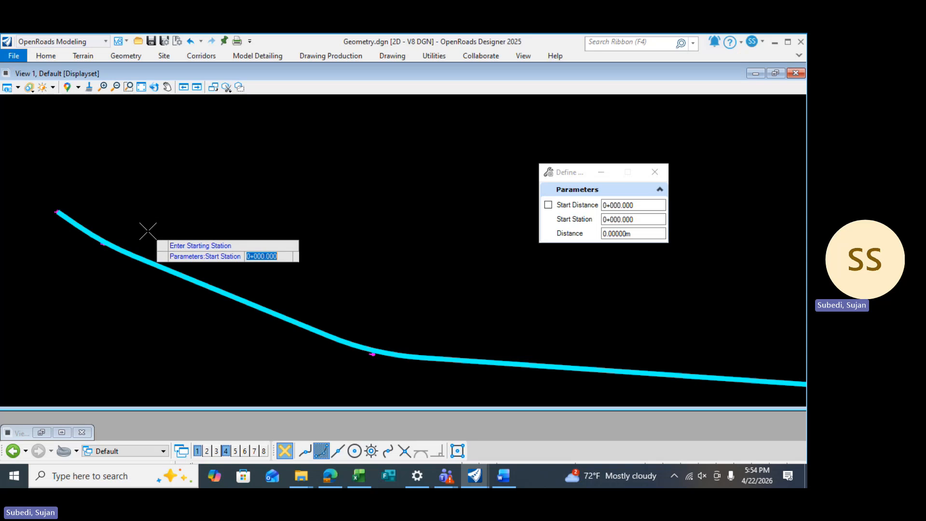
{"action": "left_click", "coordinate": [510, 472]}
{"action": "key", "text": "alt+Tab"}
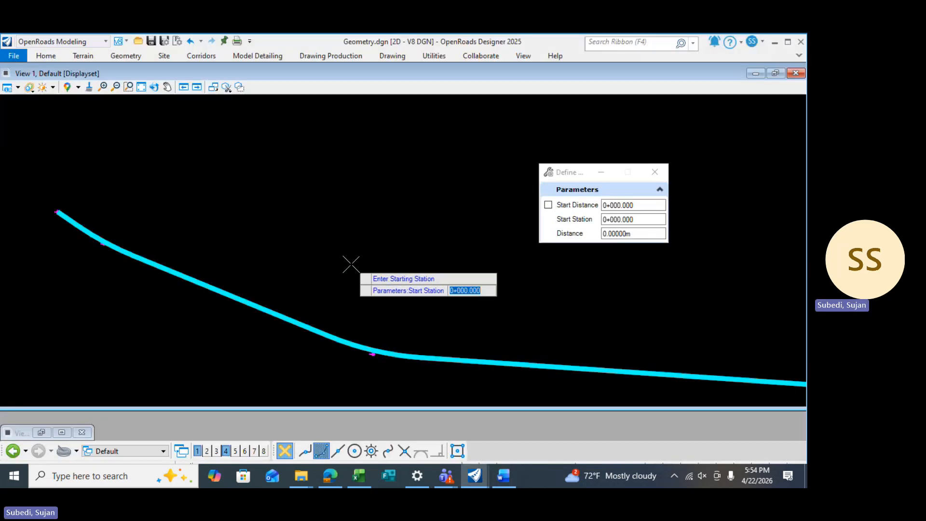
{"action": "type", "text": "10+000"}
{"action": "key", "text": "Return"}
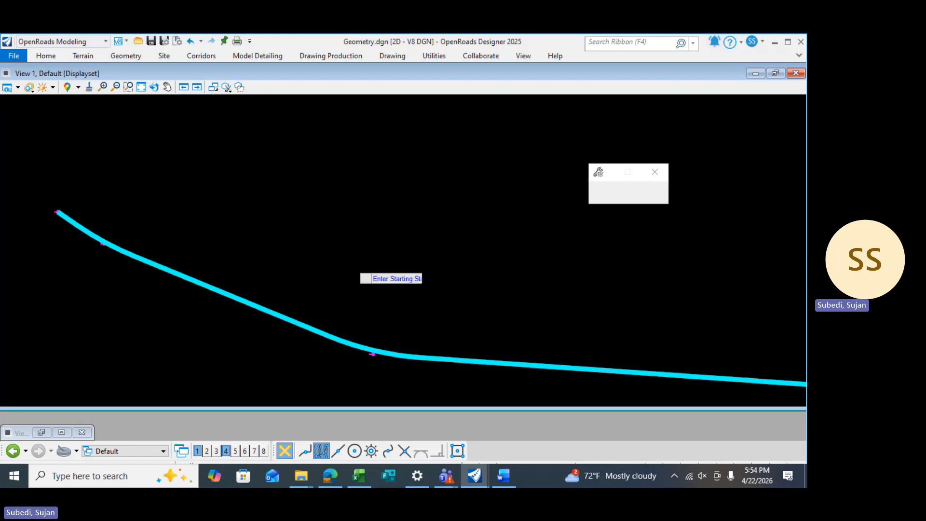
Reapply the 10+000 start station at the alignment's starting end and leave the Start Station command.
{"action": "left_click", "coordinate": [217, 290]}
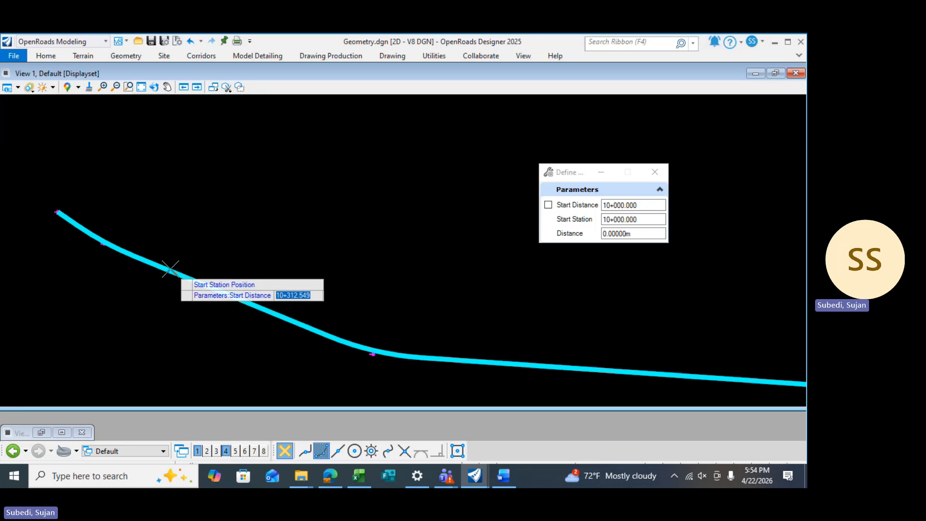
{"action": "left_click", "coordinate": [58, 212]}
{"action": "left_click", "coordinate": [302, 284]}
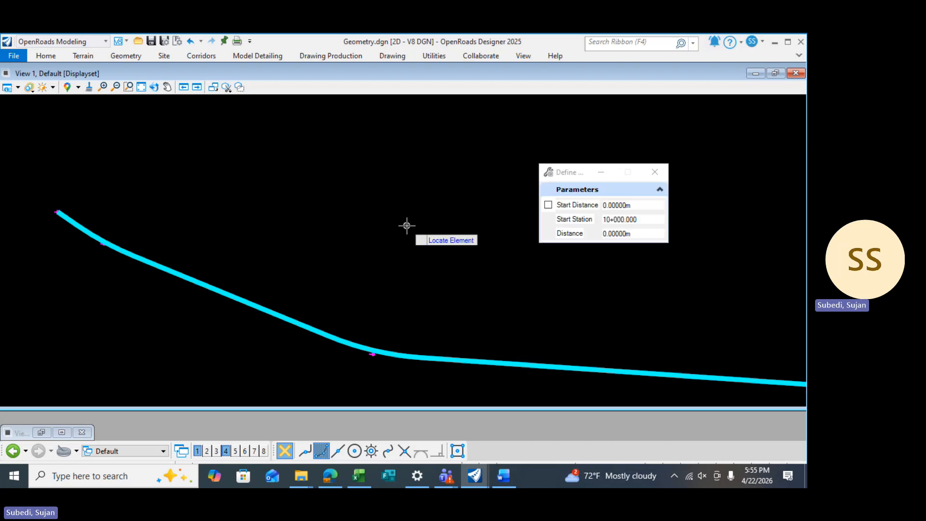
{"action": "key", "text": "Escape"}
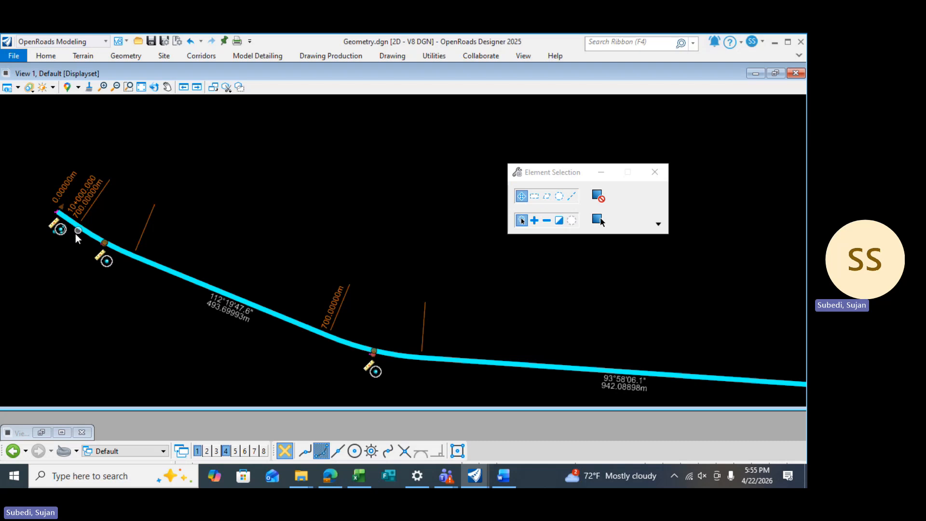
Review the vertical alignment requirements in the Word practice question and return to Geometry.dgn in OpenRoads Designer.
{"action": "left_click", "coordinate": [502, 480]}
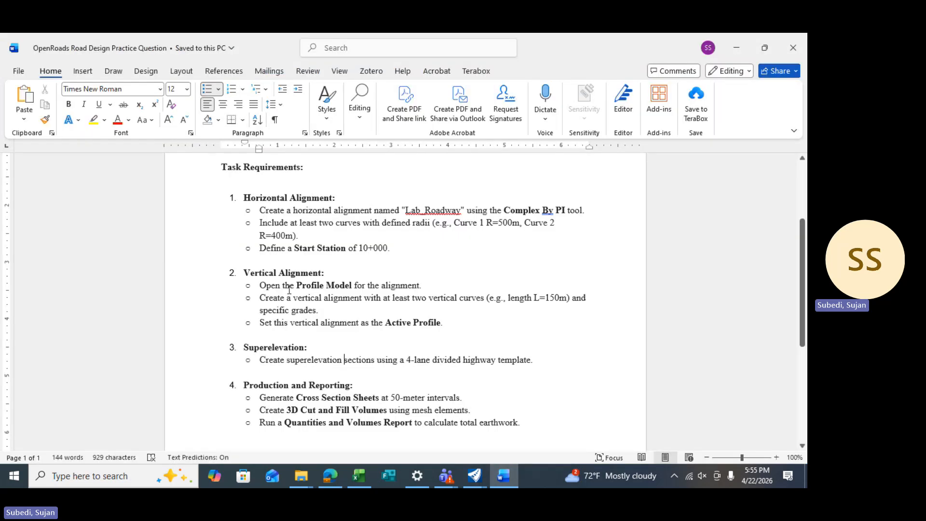
{"action": "mouse_move", "coordinate": [335, 474]}
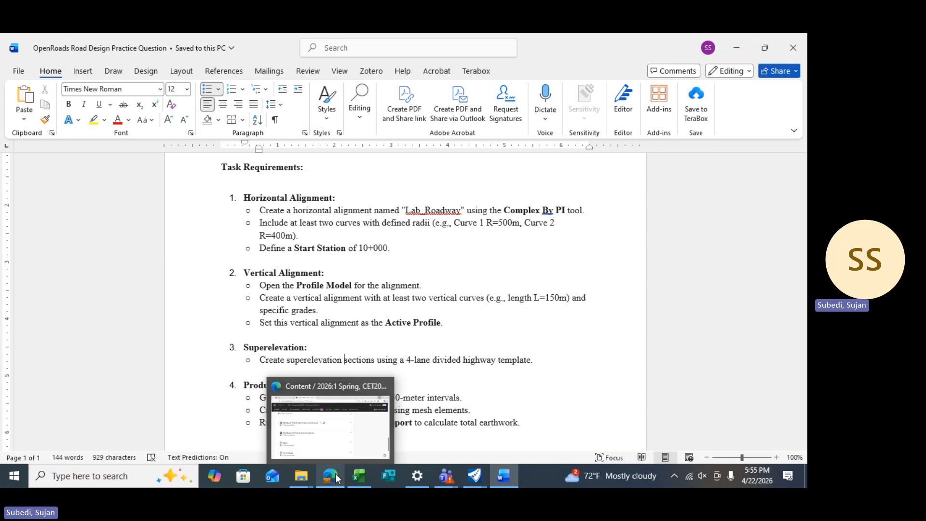
{"action": "left_click", "coordinate": [331, 443]}
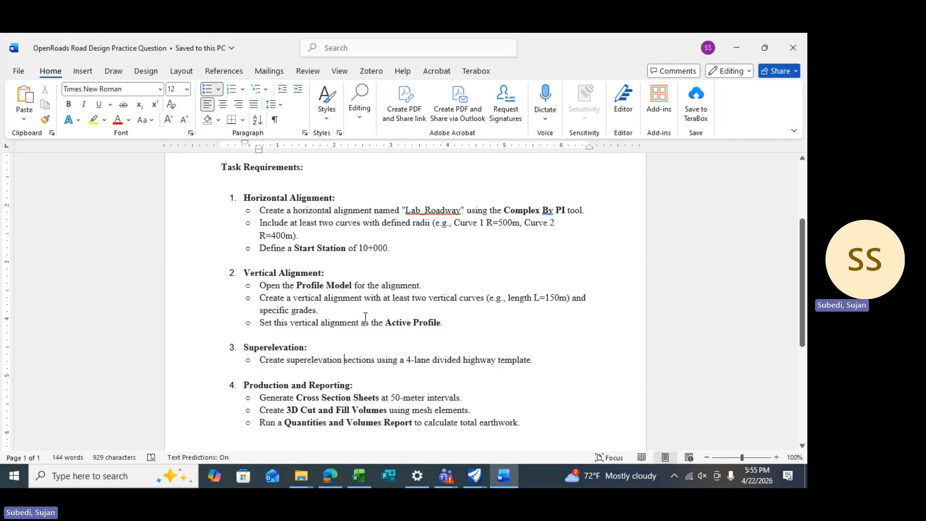
{"action": "left_click", "coordinate": [483, 475]}
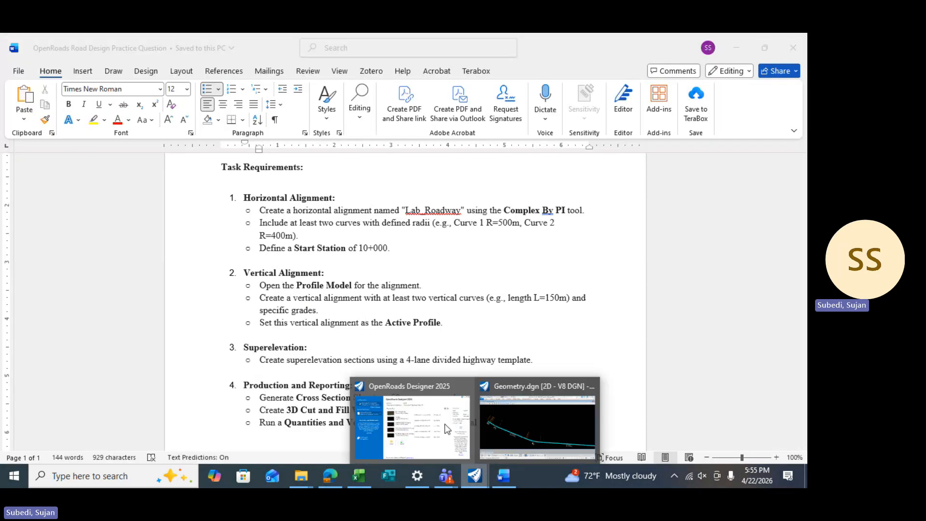
{"action": "left_click", "coordinate": [494, 417]}
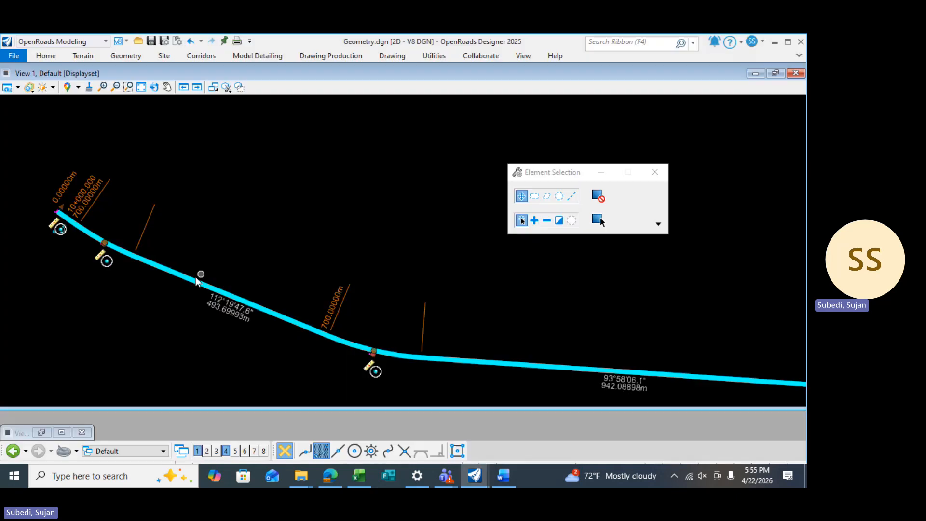
Open the alignment's profile model in View 5 and reposition that view window over the plan view.
{"action": "mouse_move", "coordinate": [192, 279]}
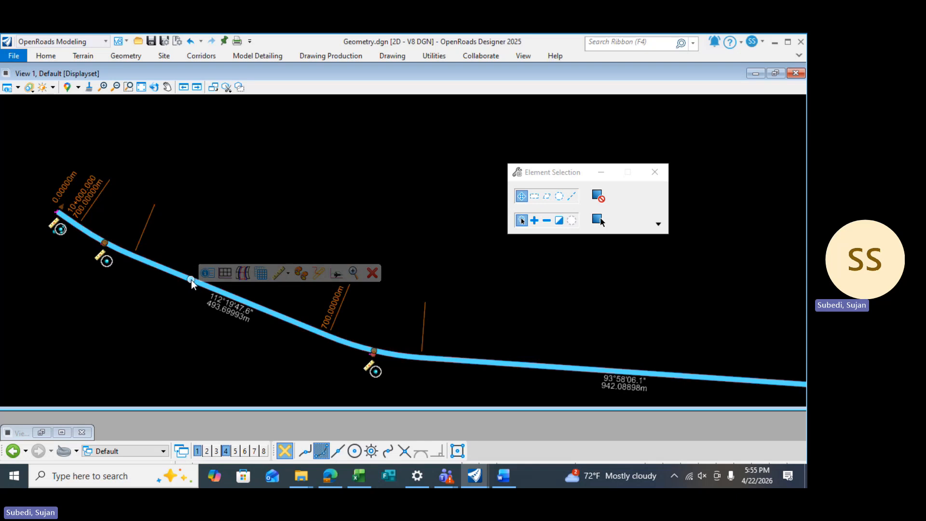
{"action": "left_click", "coordinate": [223, 275]}
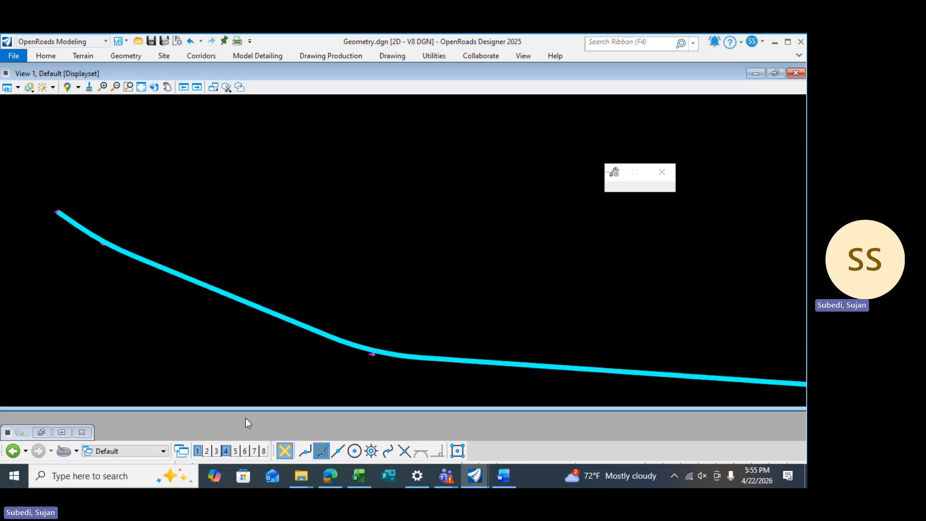
{"action": "left_click", "coordinate": [236, 452]}
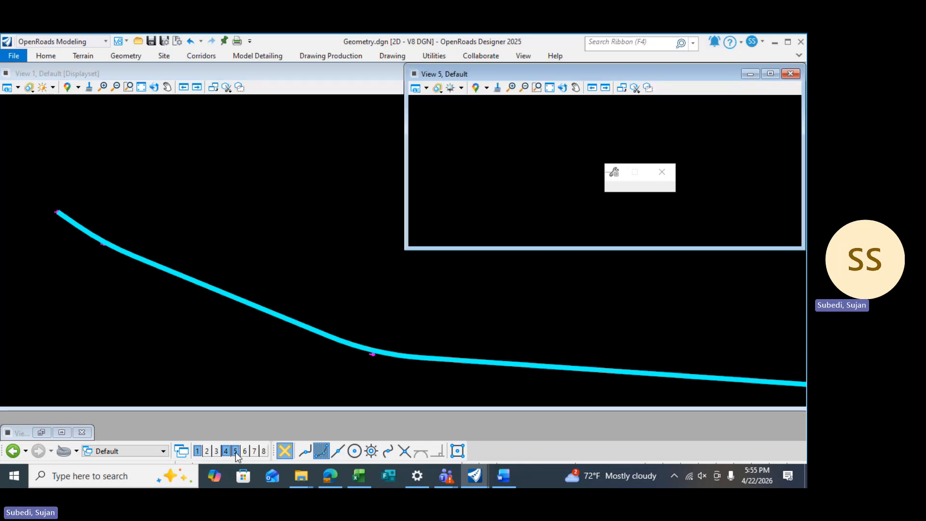
{"action": "left_click", "coordinate": [492, 170]}
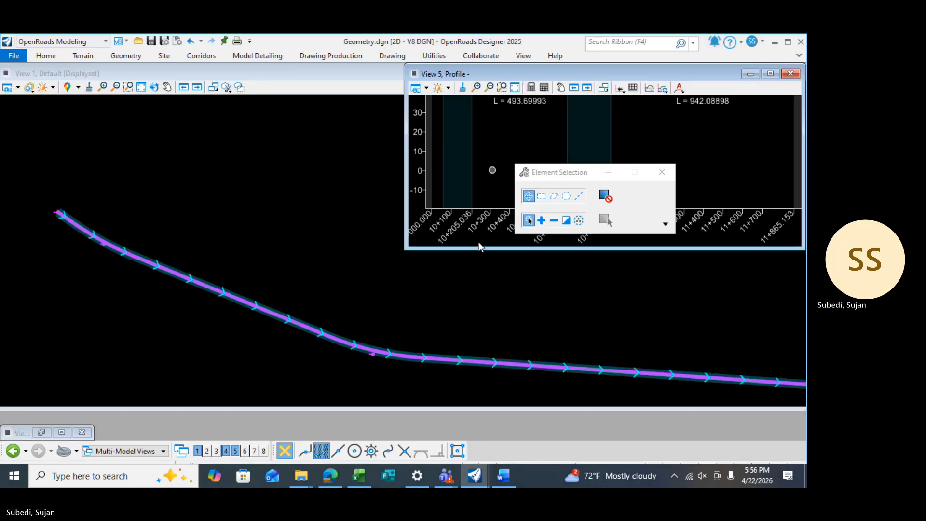
{"action": "left_click", "coordinate": [531, 88]}
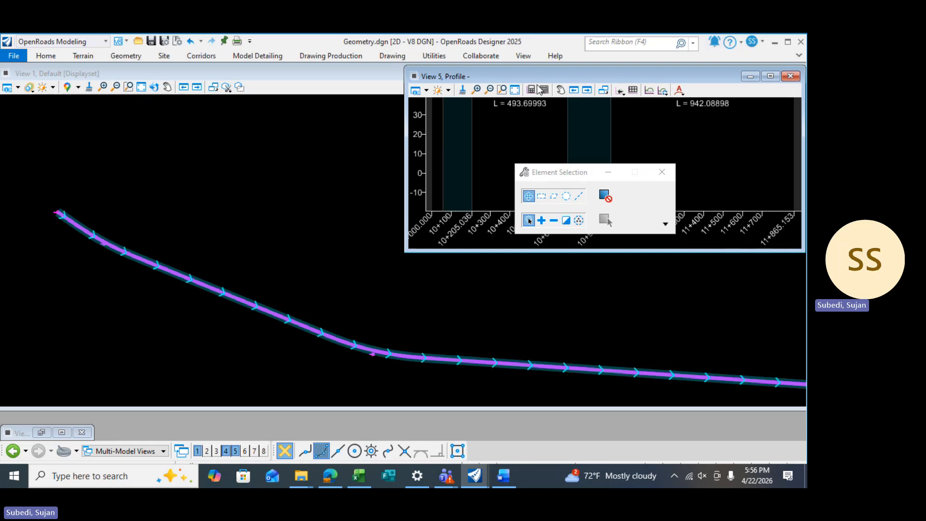
{"action": "left_click_drag", "start_coordinate": [530, 73], "coordinate": [500, 136]}
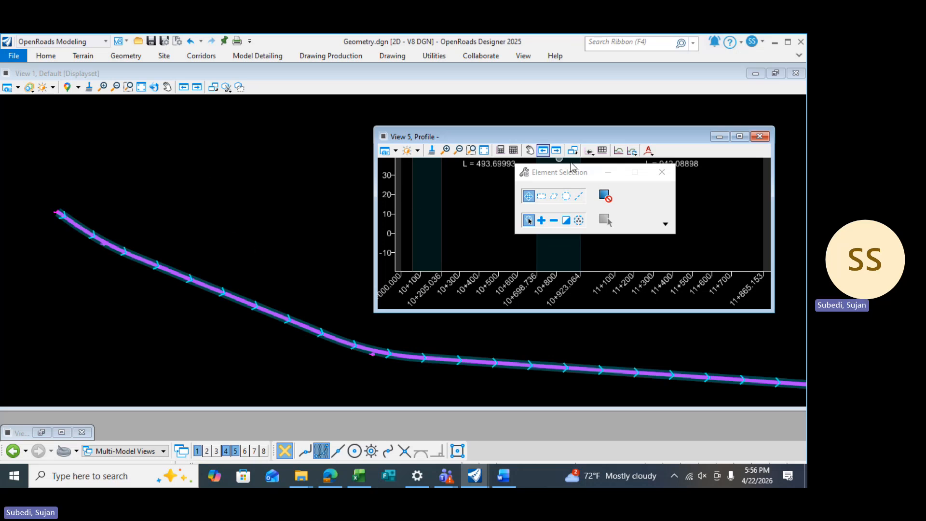
Attach Corridor_Route97.dgn as a reference while View 5 is active, using the Coincident World attachment method.
{"action": "left_click", "coordinate": [46, 55]}
{"action": "left_click", "coordinate": [263, 91]}
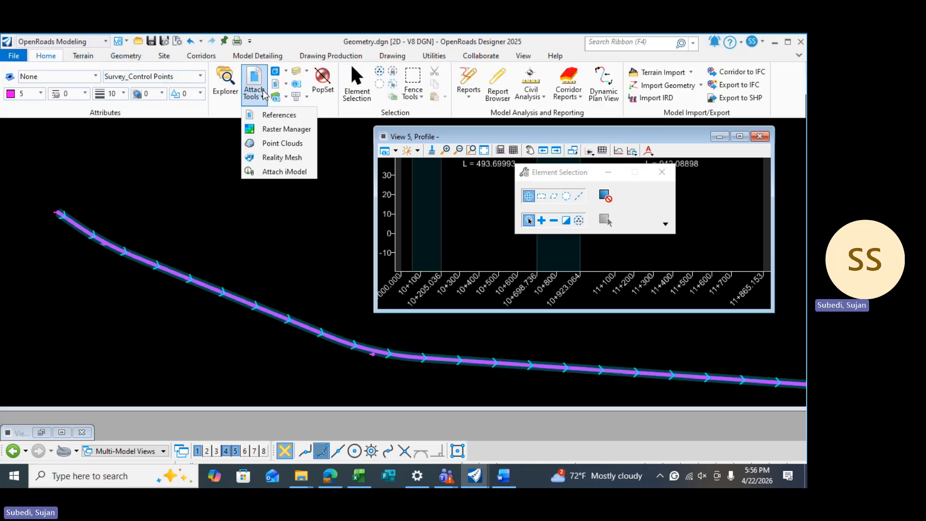
{"action": "left_click", "coordinate": [268, 115]}
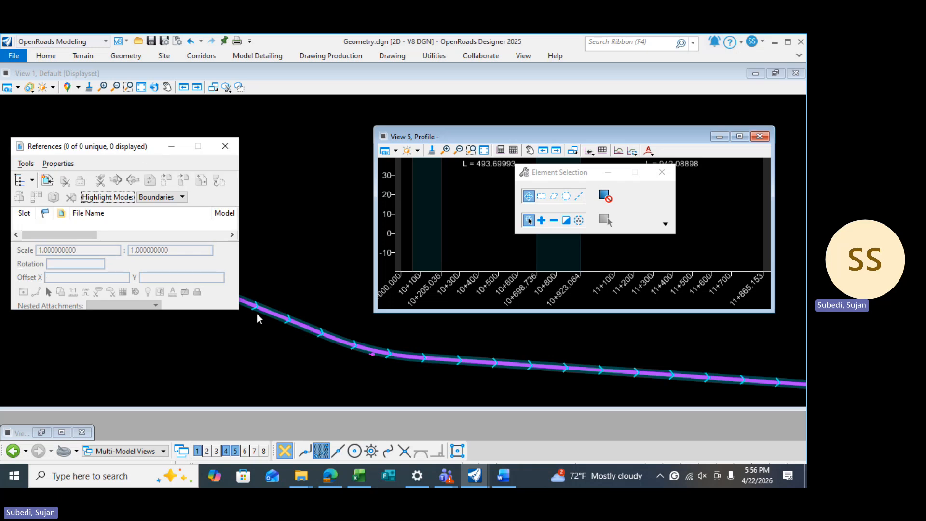
{"action": "left_click_drag", "start_coordinate": [239, 310], "coordinate": [381, 382]}
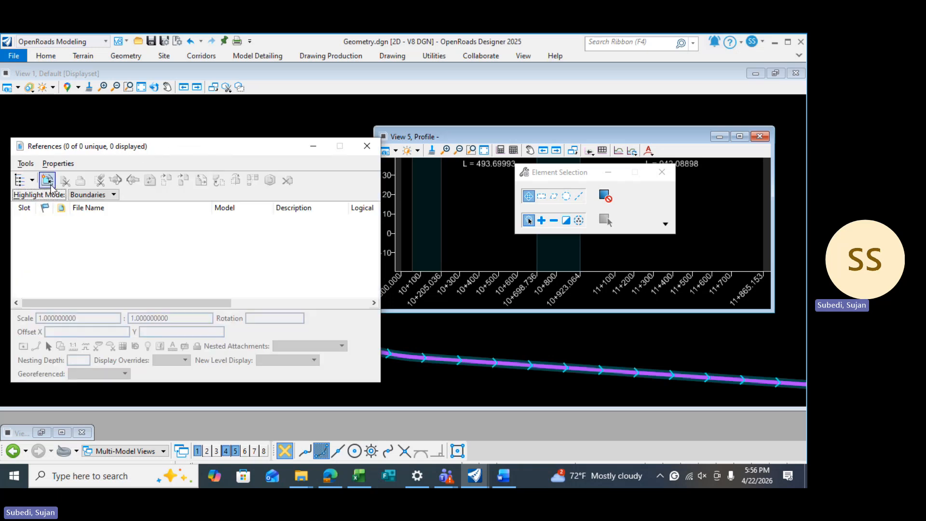
{"action": "left_click", "coordinate": [47, 180]}
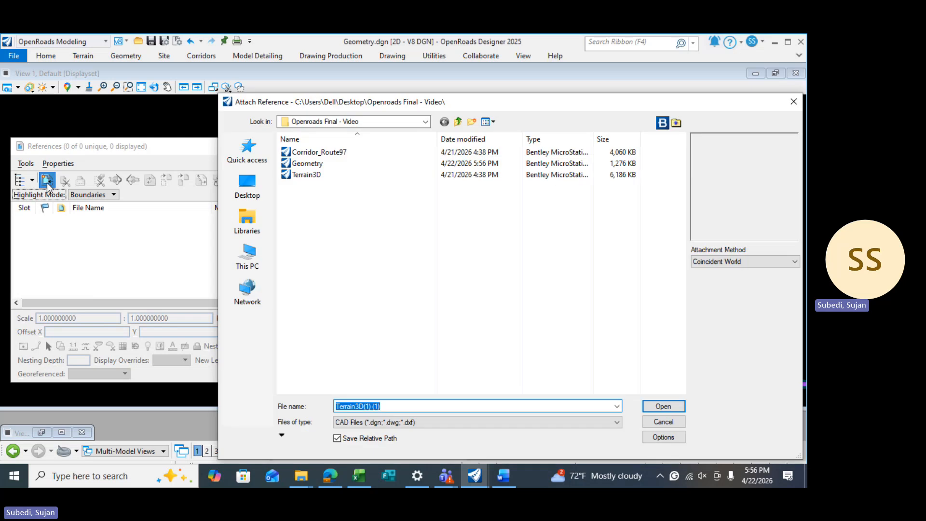
{"action": "left_click", "coordinate": [333, 153]}
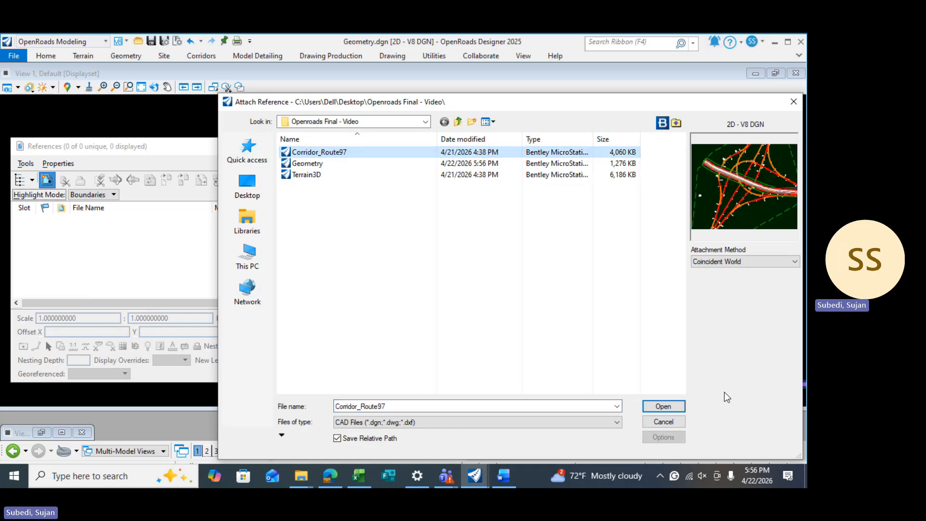
{"action": "left_click", "coordinate": [663, 406]}
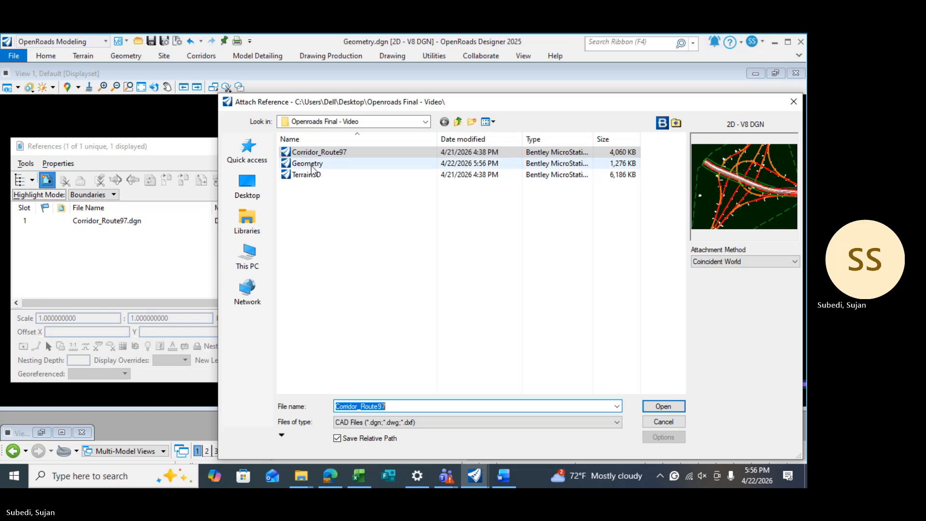
Attach Geometry.dgn and Terrain3D.dgn as further Coincident World references and minimize the References dialog.
{"action": "left_click", "coordinate": [311, 164]}
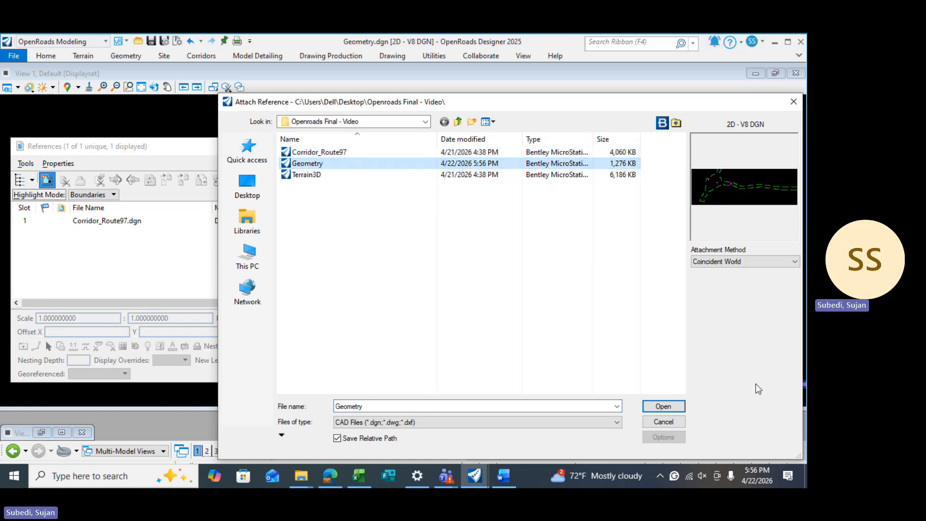
{"action": "left_click", "coordinate": [677, 407]}
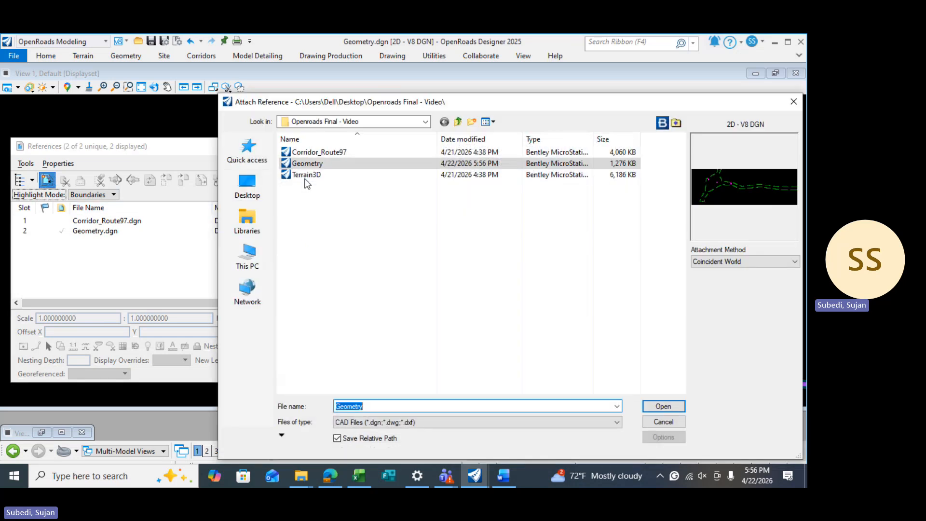
{"action": "left_click", "coordinate": [305, 178]}
{"action": "left_click", "coordinate": [643, 405]}
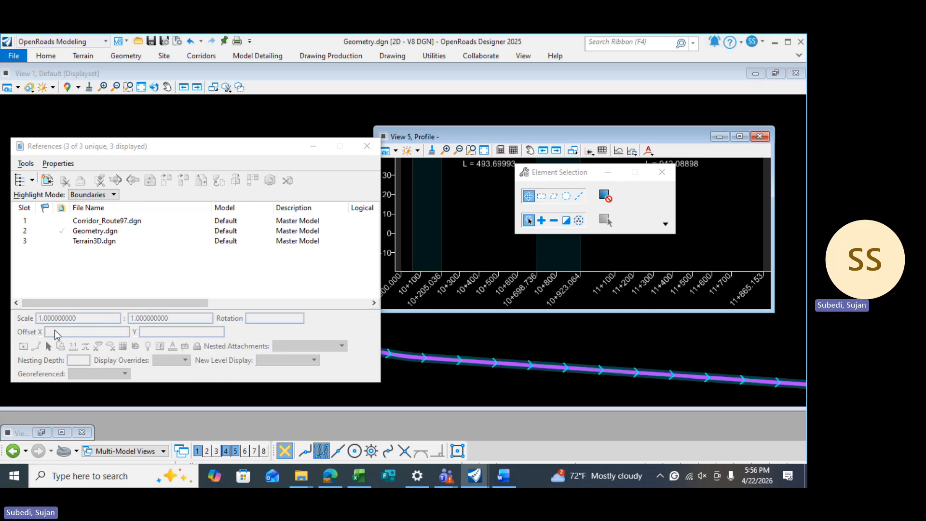
{"action": "left_click", "coordinate": [313, 148]}
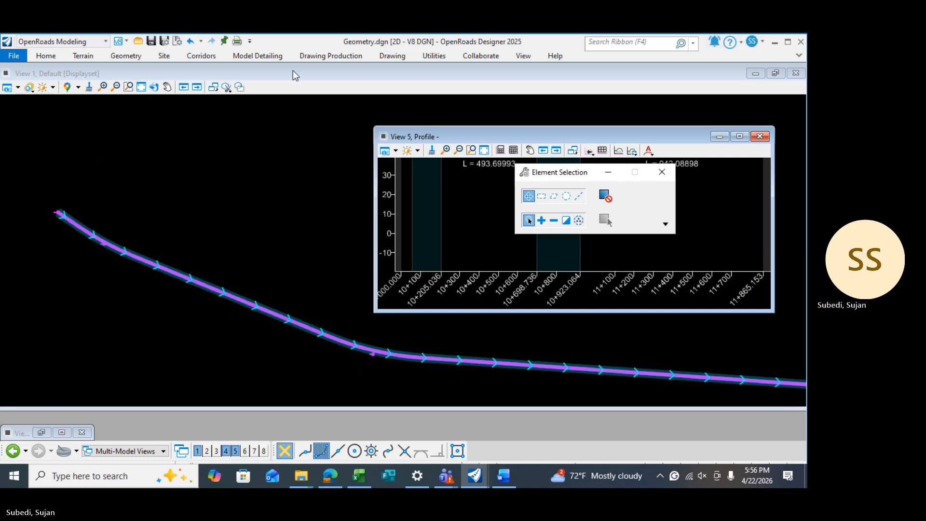
Fit the alignment in View 1, and maximize View 4 and fit the alignment there as well.
{"action": "left_click", "coordinate": [107, 100]}
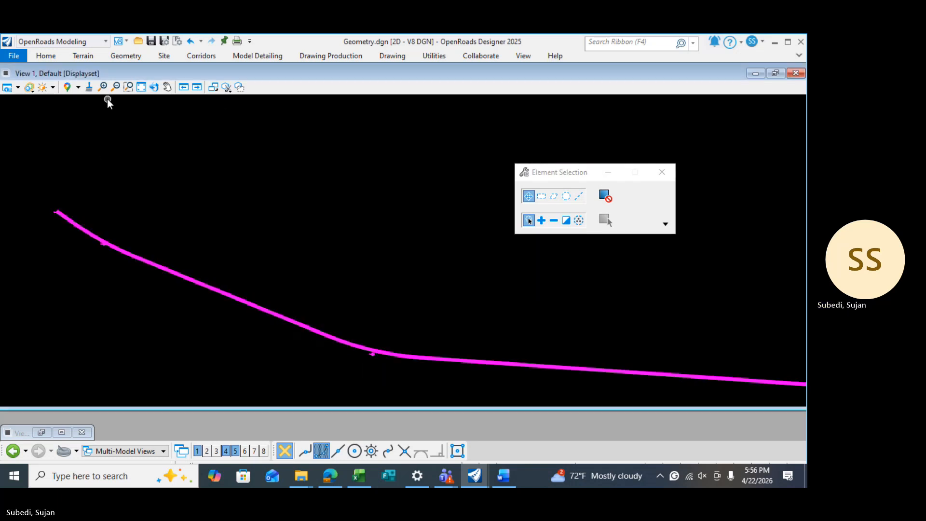
{"action": "left_click", "coordinate": [144, 89]}
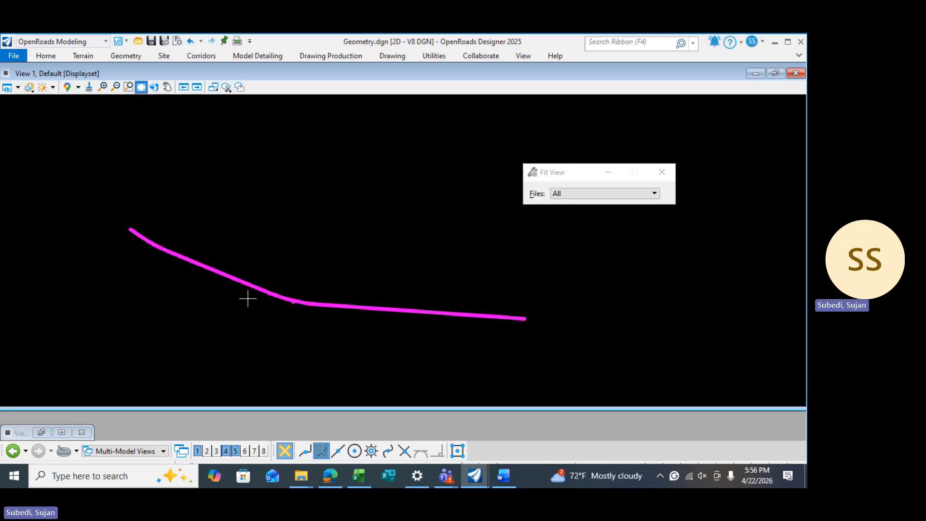
{"action": "left_click", "coordinate": [62, 432]}
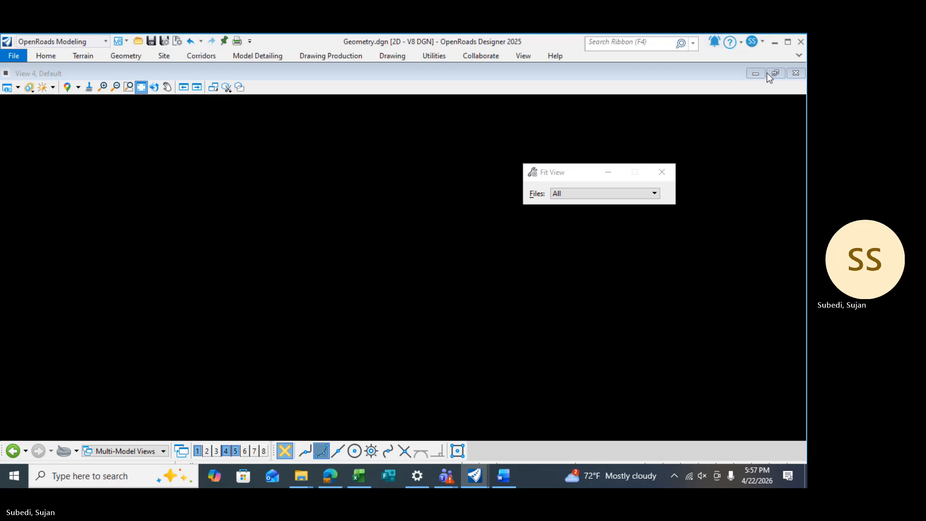
{"action": "left_click", "coordinate": [143, 91]}
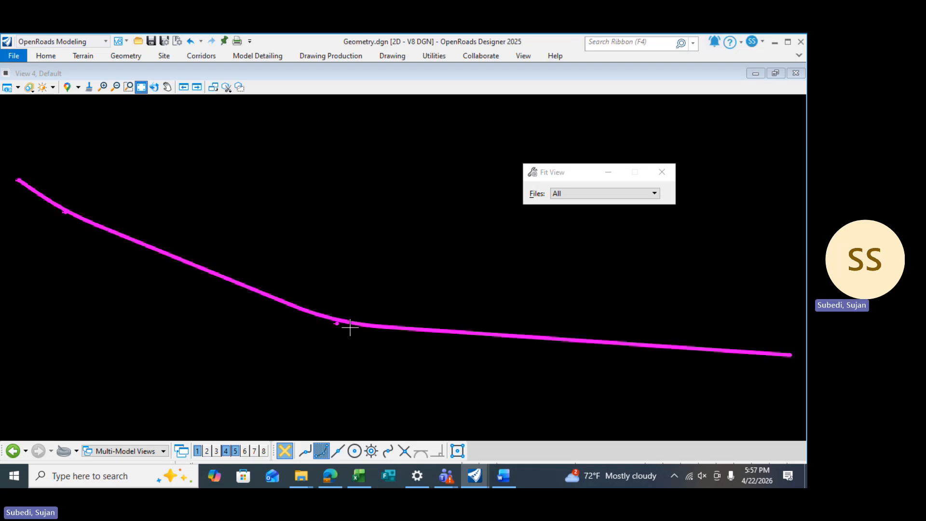
Open the references attached to View 4's model and examine the status of the Corridor_Route97 (1).dgn and Terrain3D(1) (1).dgn entries.
{"action": "left_click", "coordinate": [123, 57]}
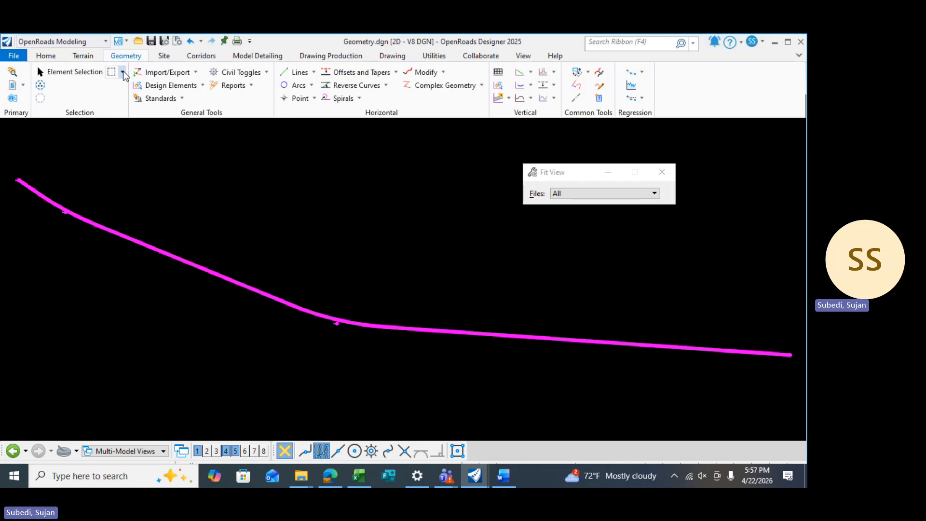
{"action": "left_click", "coordinate": [47, 57]}
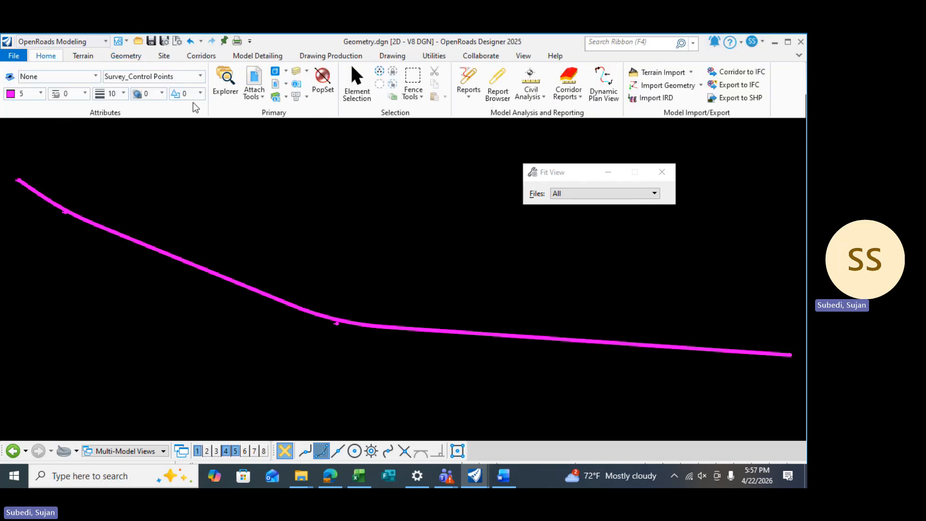
{"action": "left_click", "coordinate": [253, 89]}
{"action": "left_click", "coordinate": [281, 126]}
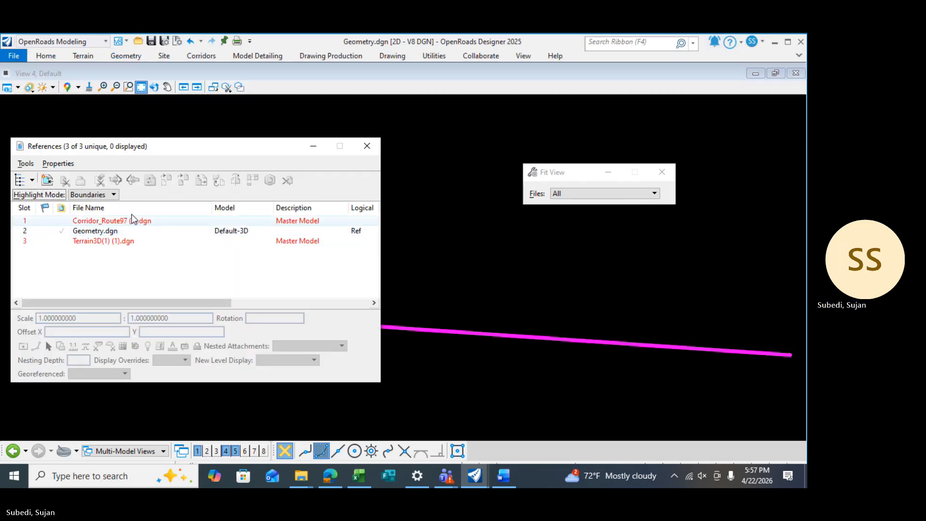
{"action": "left_click", "coordinate": [101, 222]}
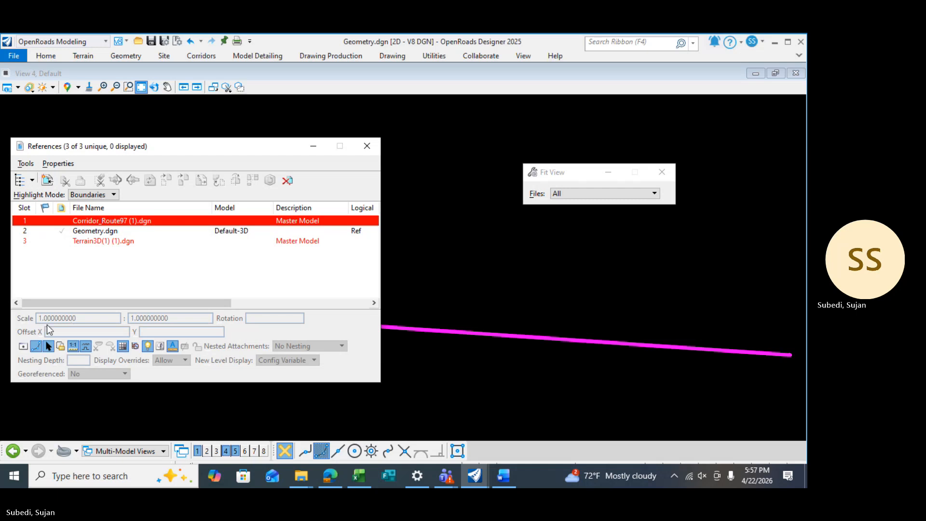
{"action": "left_click", "coordinate": [23, 347]}
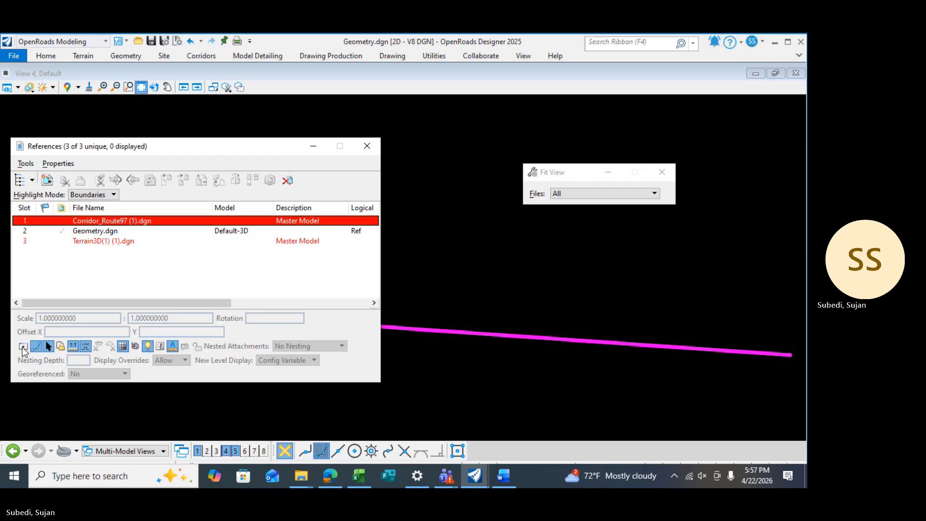
{"action": "mouse_move", "coordinate": [306, 221]}
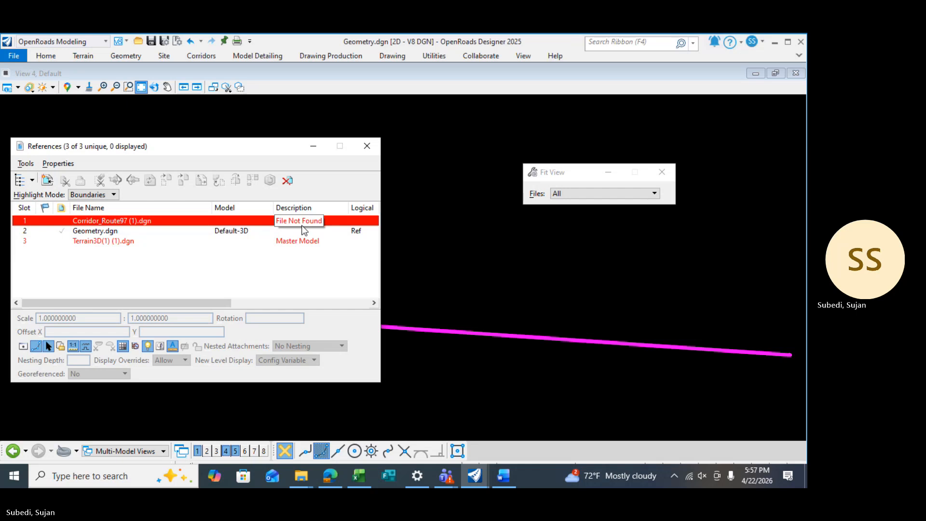
{"action": "mouse_move", "coordinate": [305, 244]}
{"action": "left_click_drag", "start_coordinate": [381, 382], "coordinate": [562, 410]}
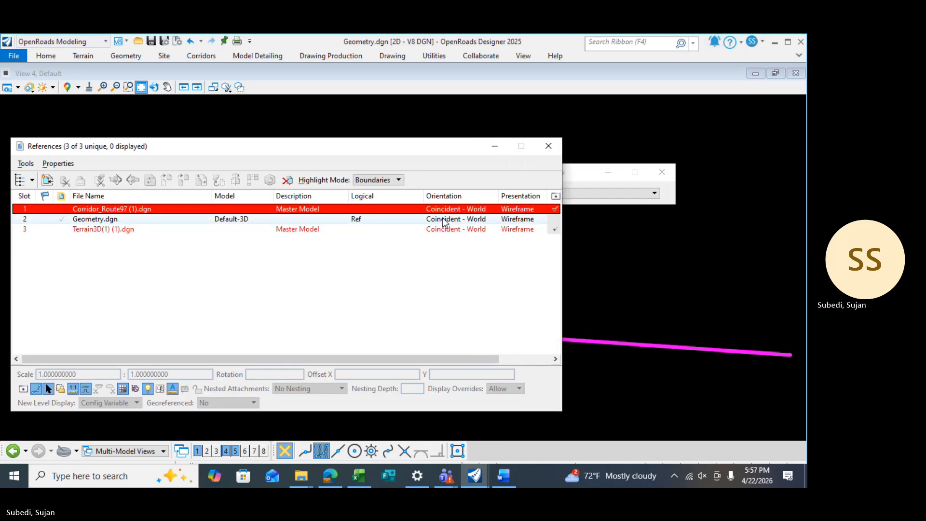
Attach Corridor_Route97.dgn as a Coincident World reference to the Default model shown in View 4.
{"action": "left_click", "coordinate": [46, 180]}
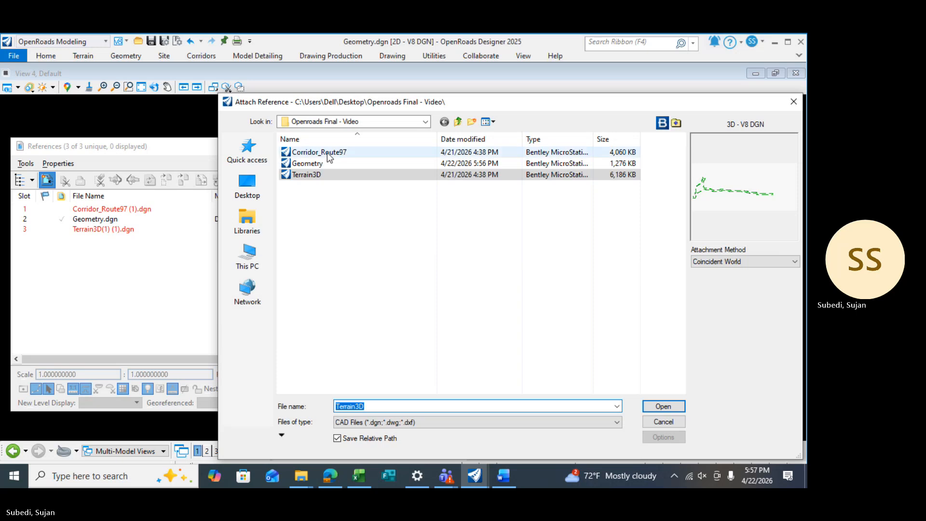
{"action": "left_click", "coordinate": [327, 153]}
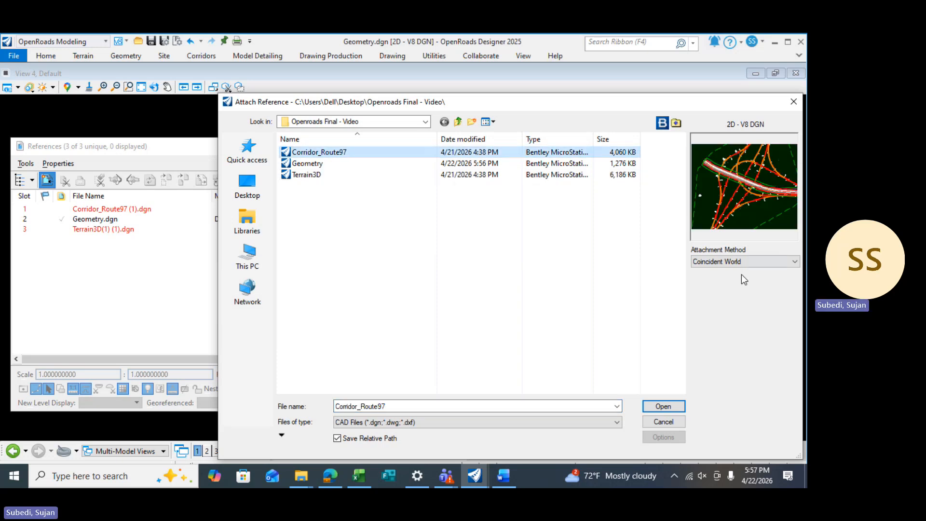
{"action": "left_click", "coordinate": [739, 262]}
{"action": "left_click", "coordinate": [729, 295]}
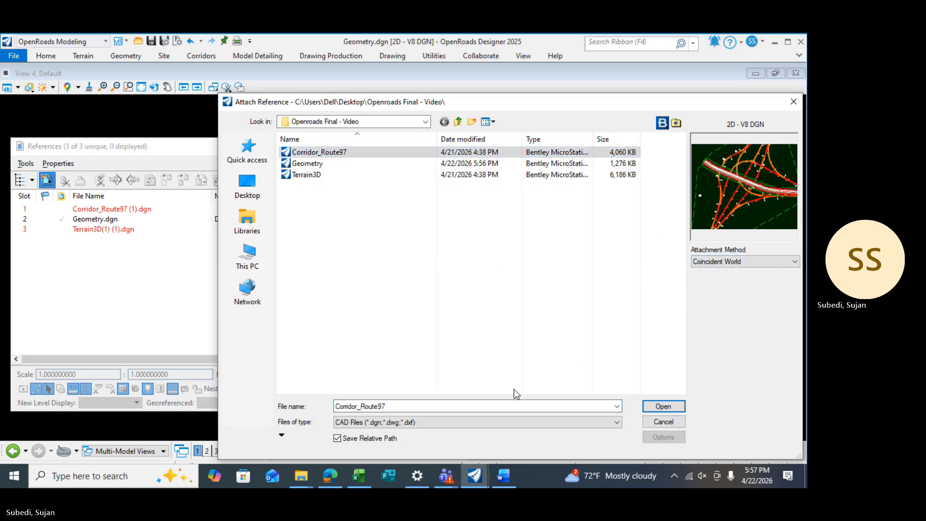
{"action": "left_click", "coordinate": [662, 406]}
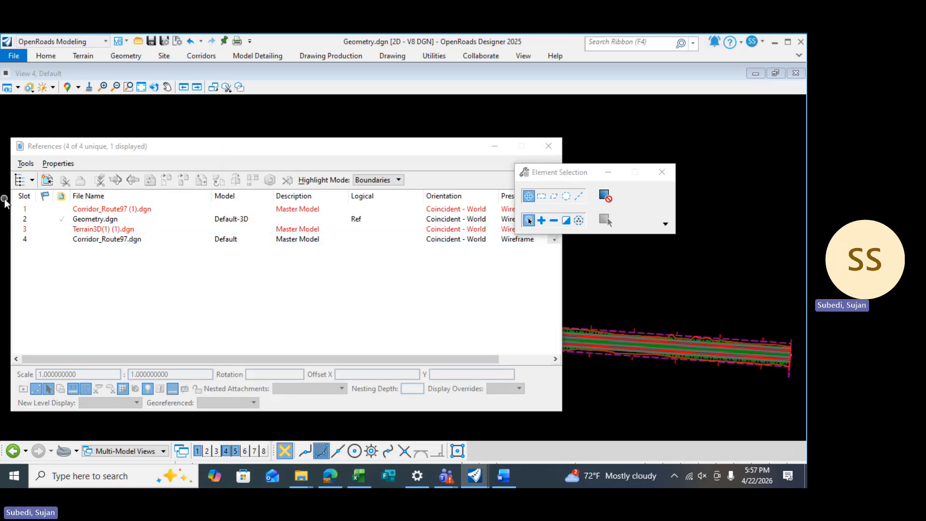
Attach Terrain3D.dgn to the Default model as a Coincident World reference and minimize the References dialog.
{"action": "left_click", "coordinate": [47, 180]}
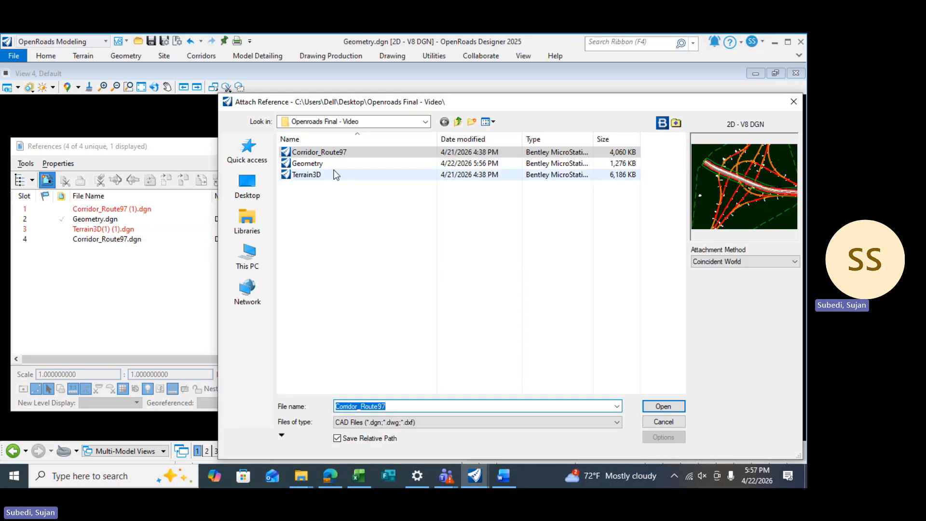
{"action": "left_click", "coordinate": [336, 175]}
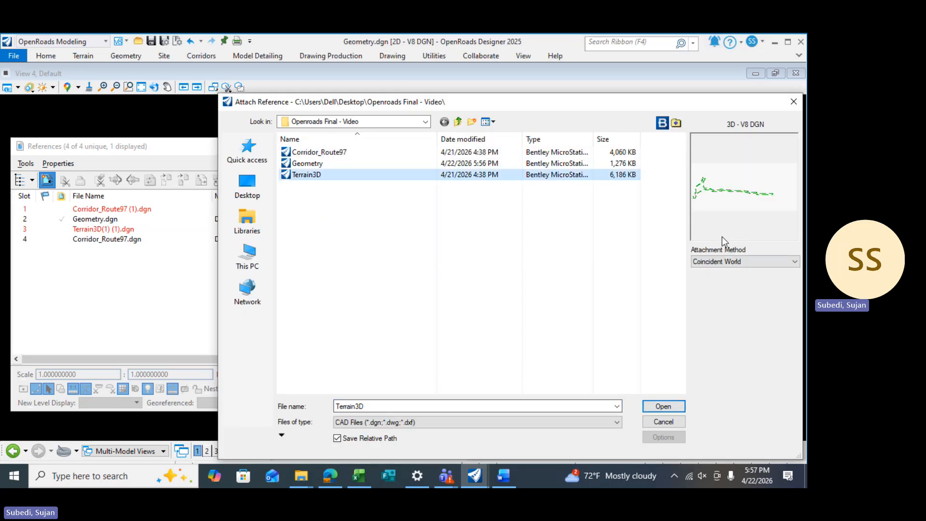
{"action": "left_click", "coordinate": [663, 406]}
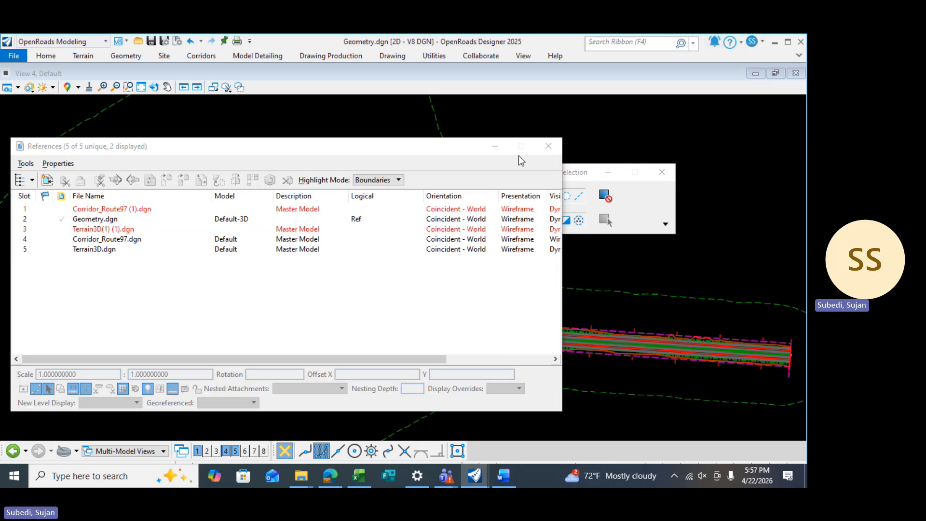
{"action": "left_click", "coordinate": [494, 145]}
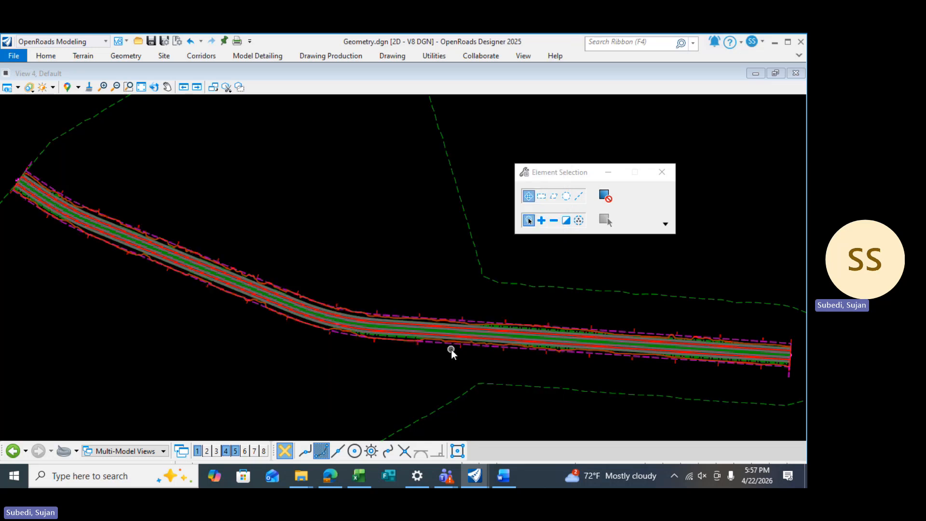
Select the boundary of the OG terrain referenced from Terrain3D.dgn and set it as the active terrain model.
{"action": "scroll", "coordinate": [450, 349], "scroll_direction": "down", "scroll_amount": 2}
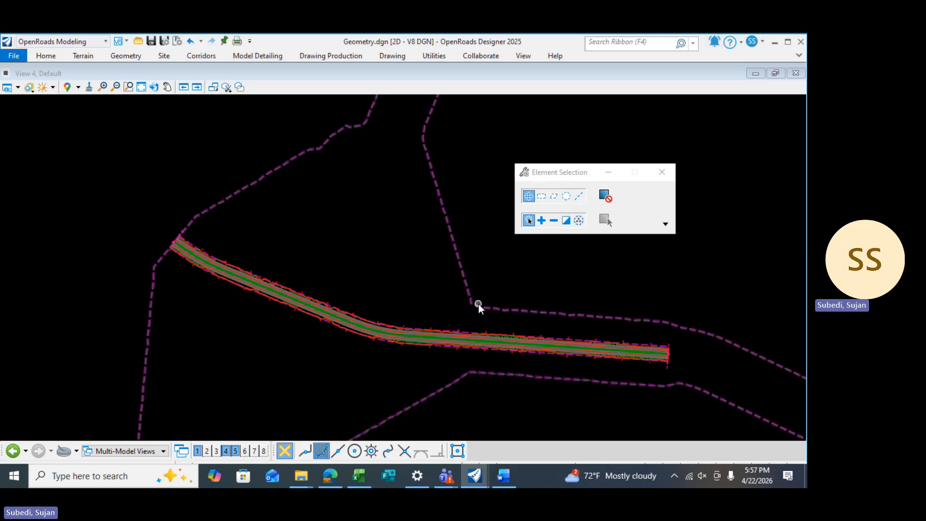
{"action": "left_click", "coordinate": [458, 260]}
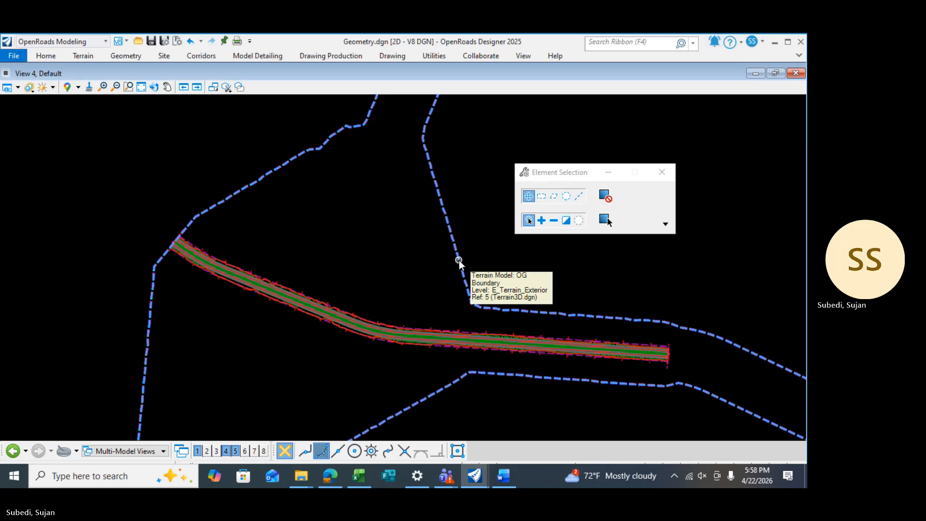
{"action": "mouse_move", "coordinate": [456, 254]}
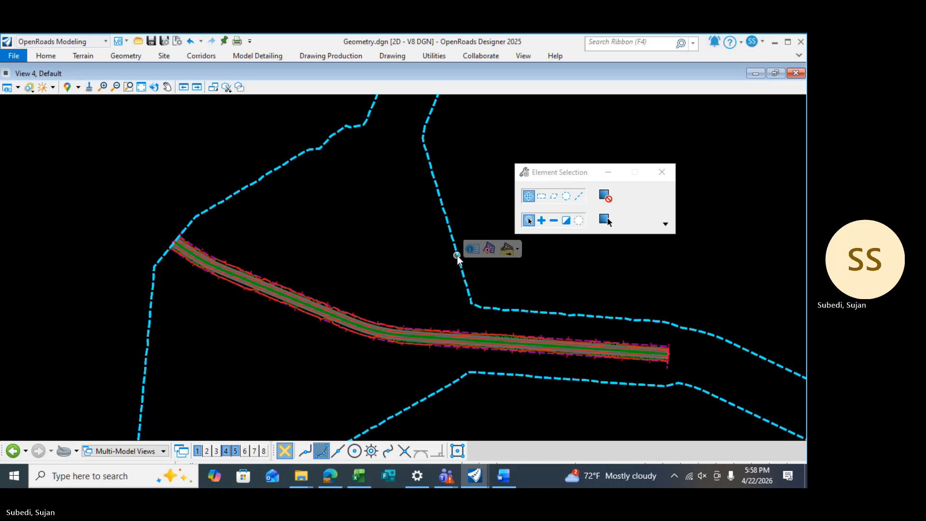
{"action": "left_click", "coordinate": [488, 251]}
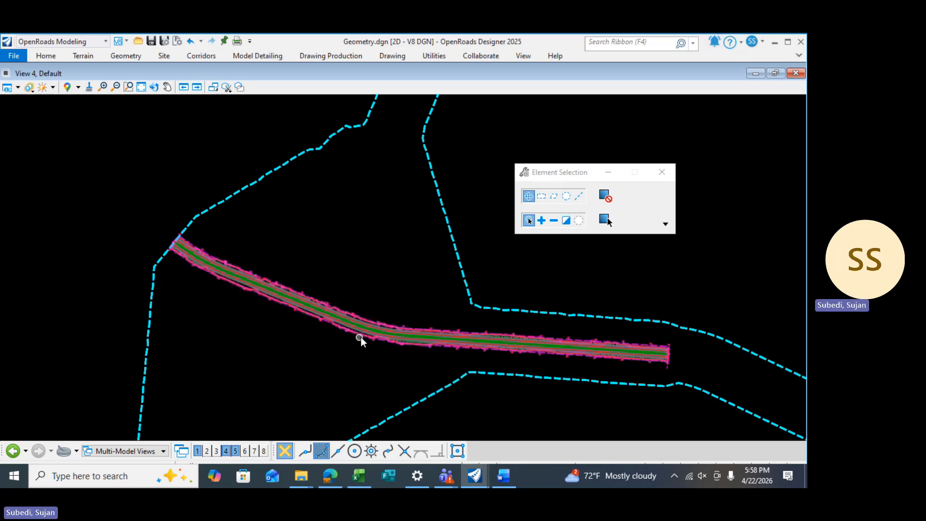
Check the terrain boundary's extent around the corridor and close View 4 to return to View 1.
{"action": "scroll", "coordinate": [361, 338], "scroll_direction": "down", "scroll_amount": 4}
{"action": "middle_click_drag", "start_coordinate": [453, 305], "coordinate": [263, 287]}
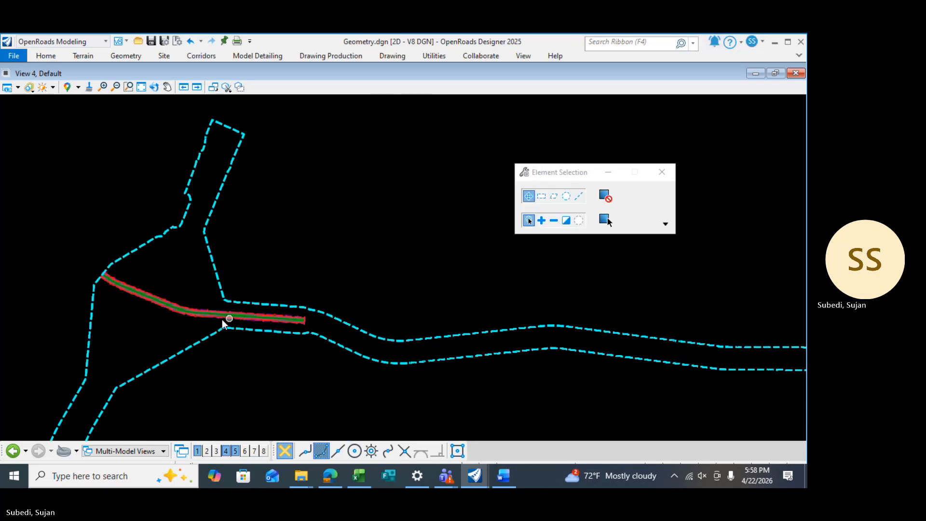
{"action": "scroll", "coordinate": [222, 320], "scroll_direction": "up", "scroll_amount": 3}
{"action": "left_click", "coordinate": [226, 453]}
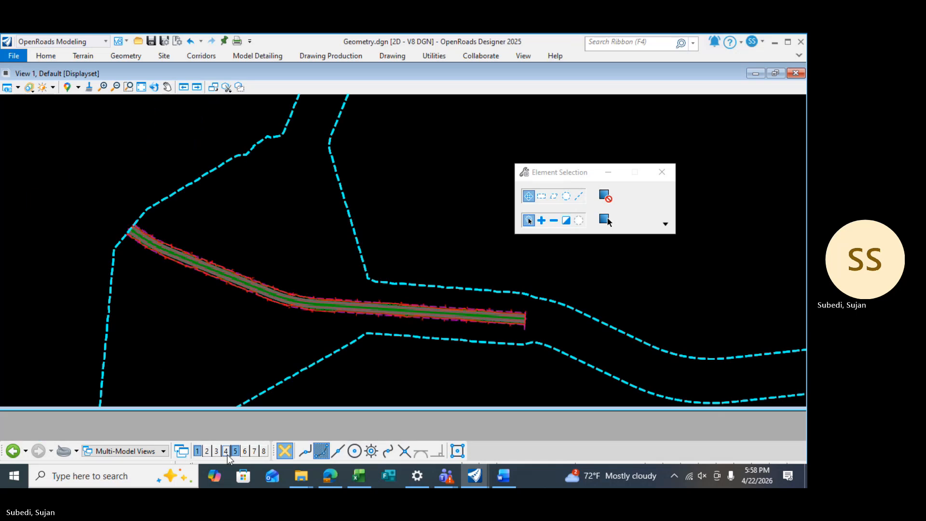
Display View 4 and the profile in View 5, arranging the floating windows so the existing ground profile is unobstructed.
{"action": "left_click", "coordinate": [227, 454]}
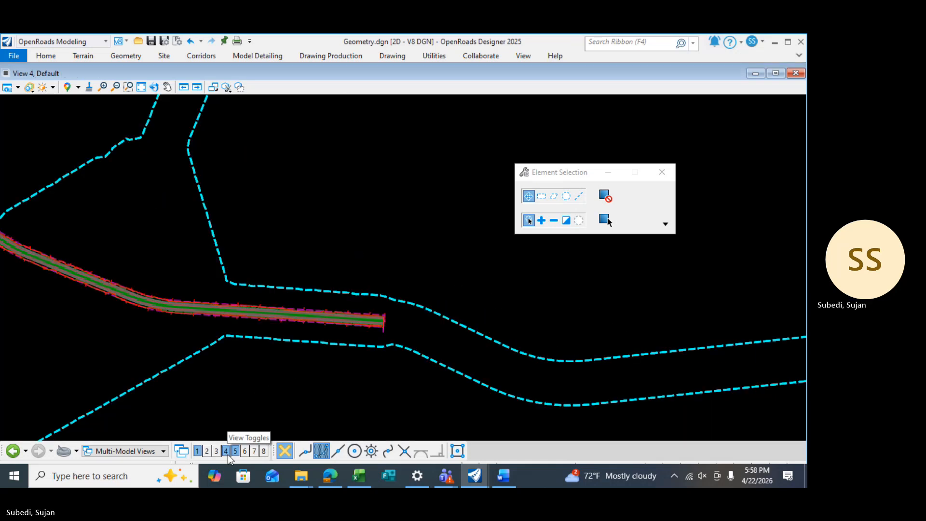
{"action": "left_click", "coordinate": [236, 451]}
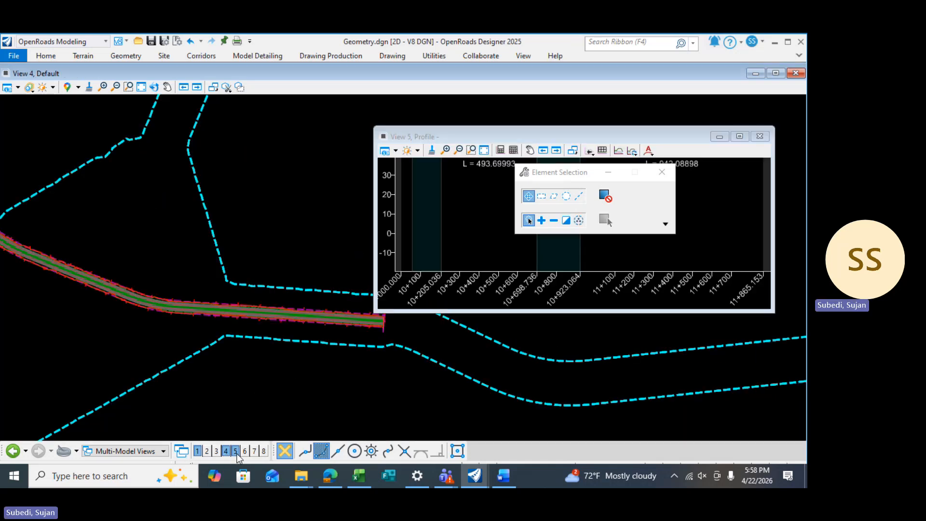
{"action": "left_click", "coordinate": [513, 151]}
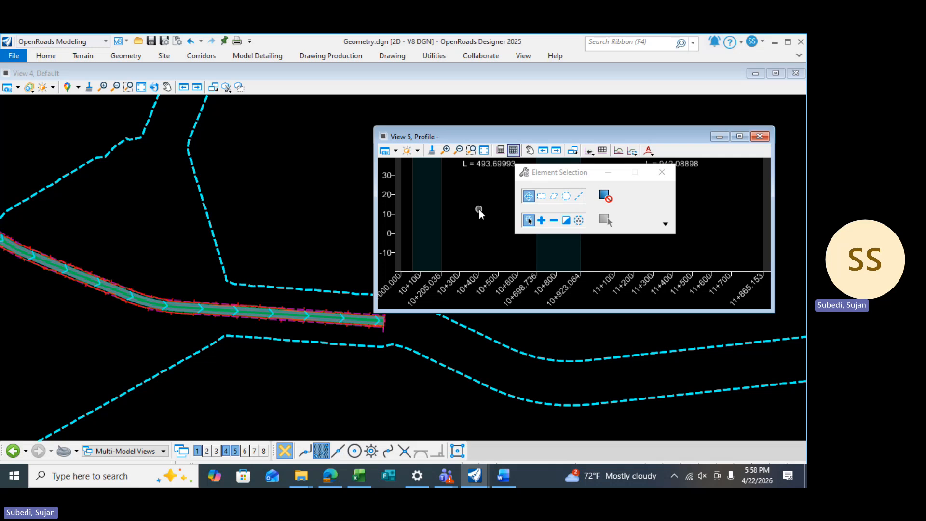
{"action": "left_click_drag", "start_coordinate": [570, 176], "coordinate": [604, 377]}
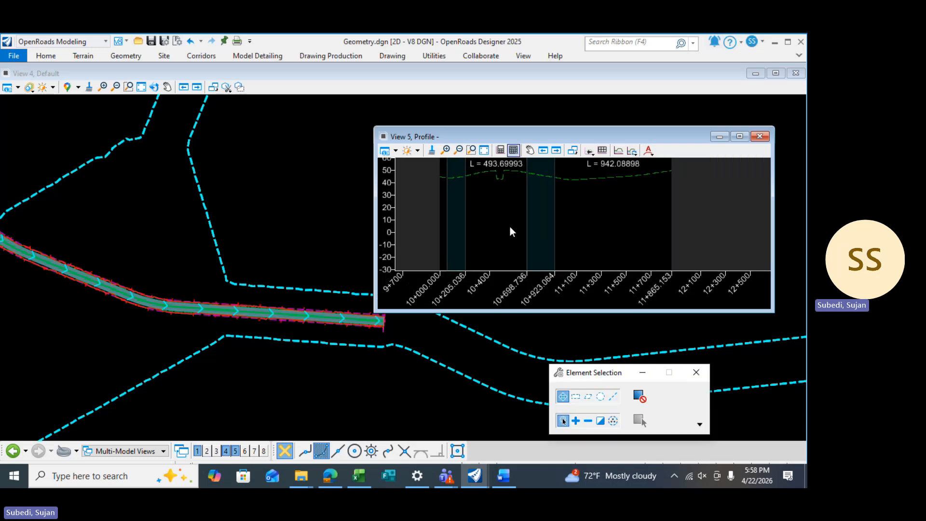
{"action": "middle_click_drag", "start_coordinate": [516, 189], "coordinate": [529, 219]}
{"action": "scroll", "coordinate": [528, 219], "scroll_direction": "up", "scroll_amount": 1}
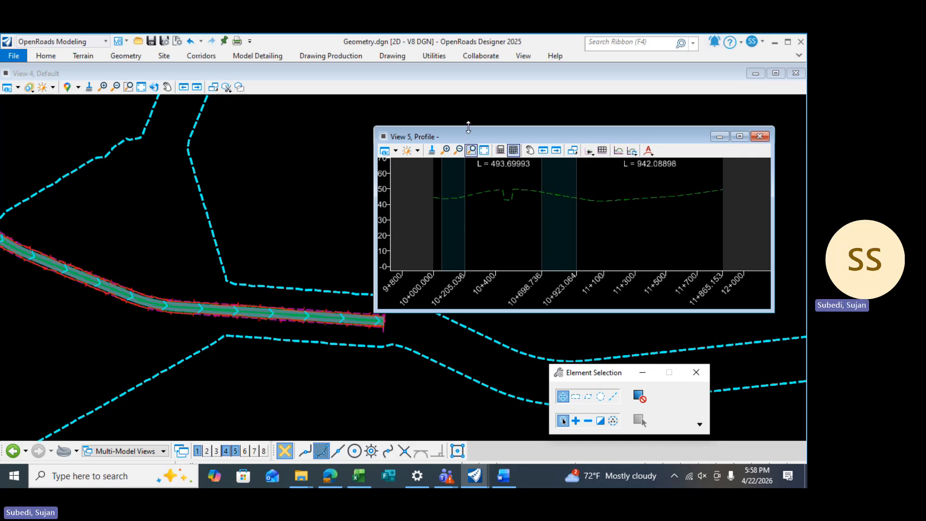
{"action": "left_click_drag", "start_coordinate": [447, 138], "coordinate": [416, 222]}
{"action": "left_click", "coordinate": [427, 233]}
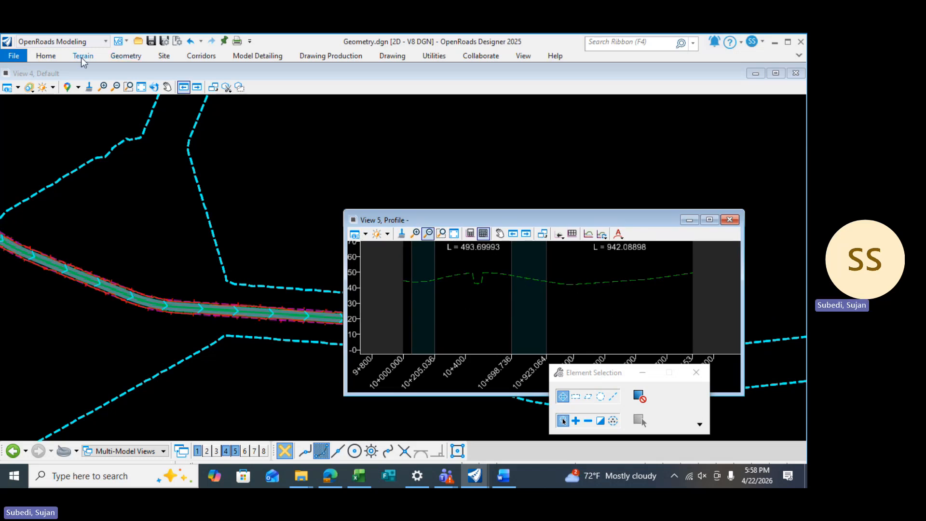
Check the vertical alignment requirements in the Word practice document, and return to Geometry.dgn in OpenRoads Designer.
{"action": "left_click", "coordinate": [504, 475]}
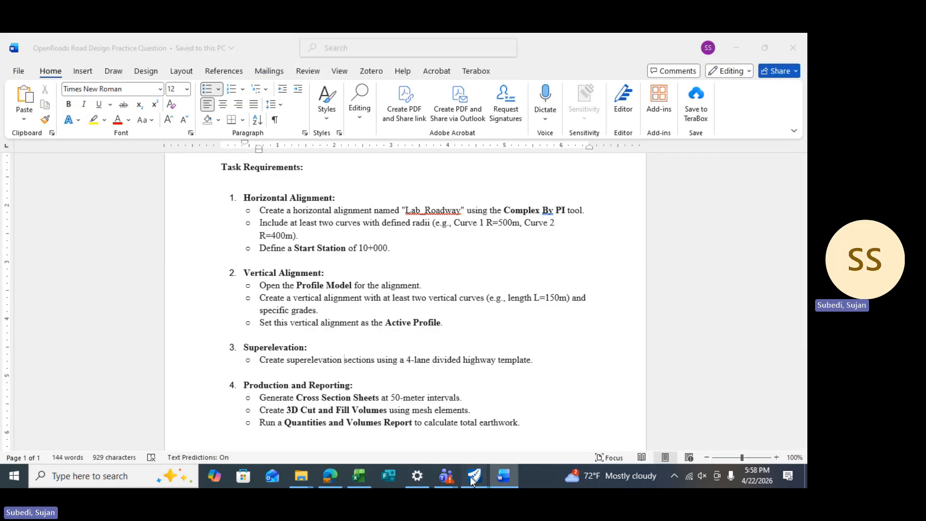
{"action": "mouse_move", "coordinate": [472, 480]}
{"action": "left_click", "coordinate": [433, 422]}
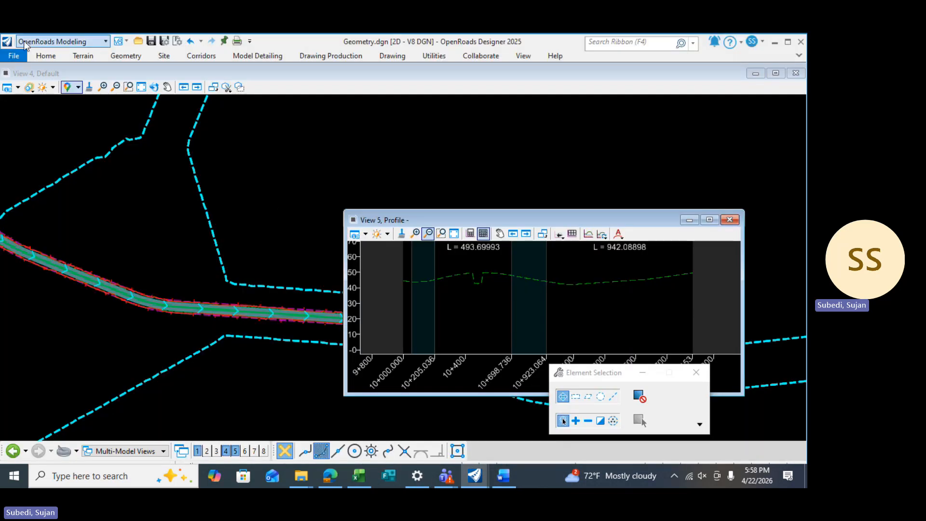
Draw a Profile Complex By PI from station 10+000 near elevation 30, rising about 2.43% for 713 m, ending near 11+865 at about -0.01%.
{"action": "left_click", "coordinate": [45, 56]}
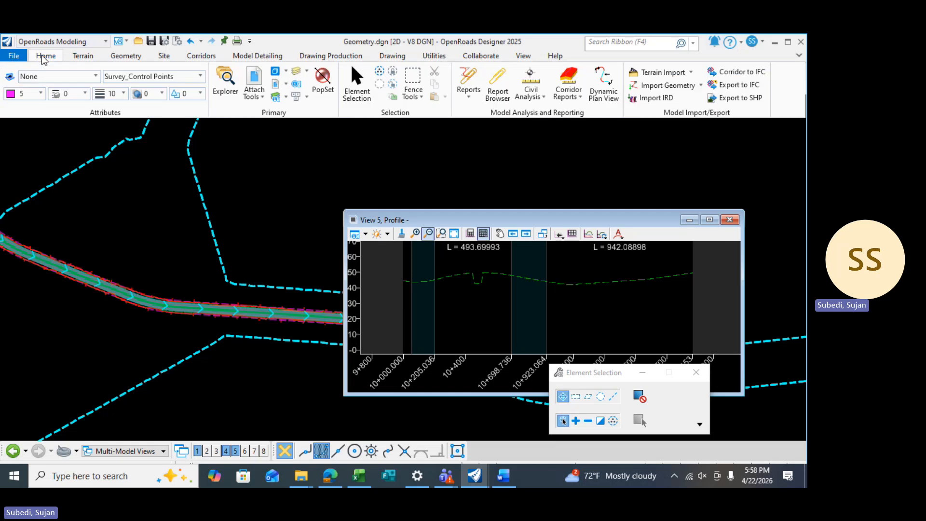
{"action": "left_click", "coordinate": [122, 57]}
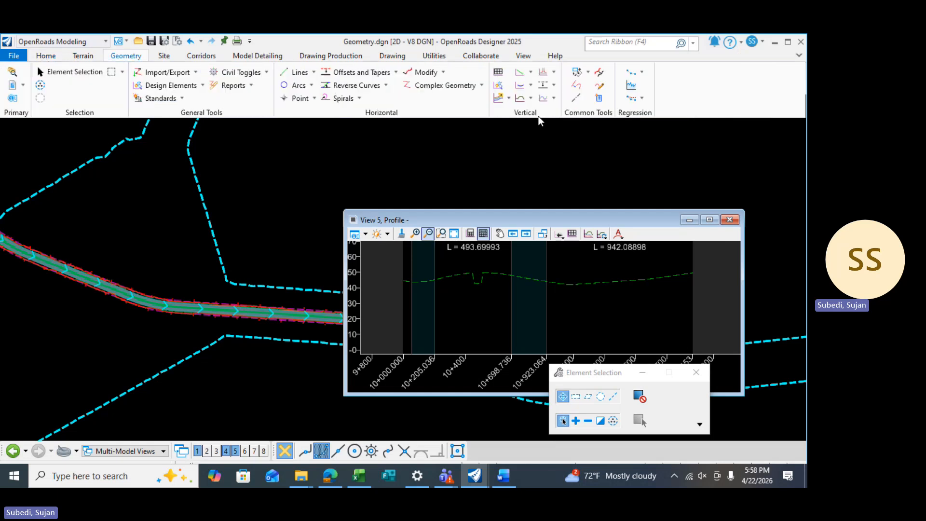
{"action": "left_click", "coordinate": [554, 98]}
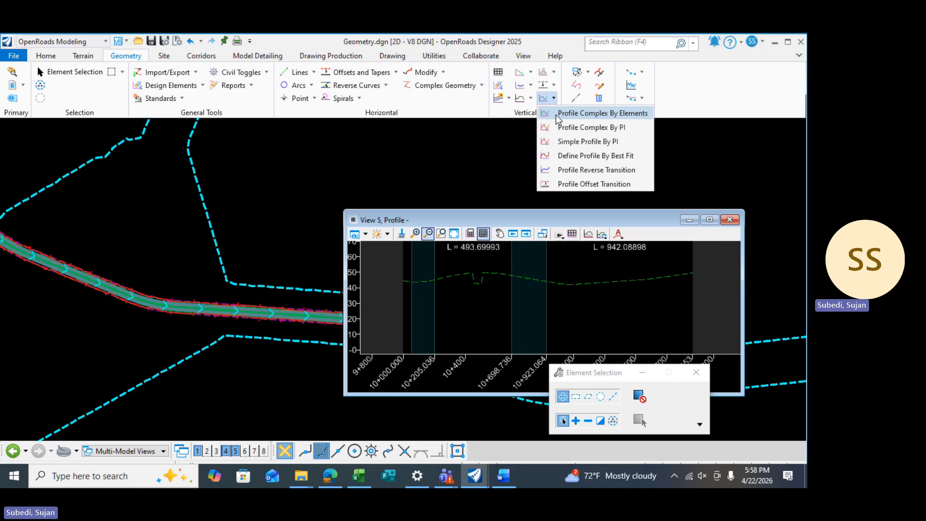
{"action": "left_click", "coordinate": [559, 128]}
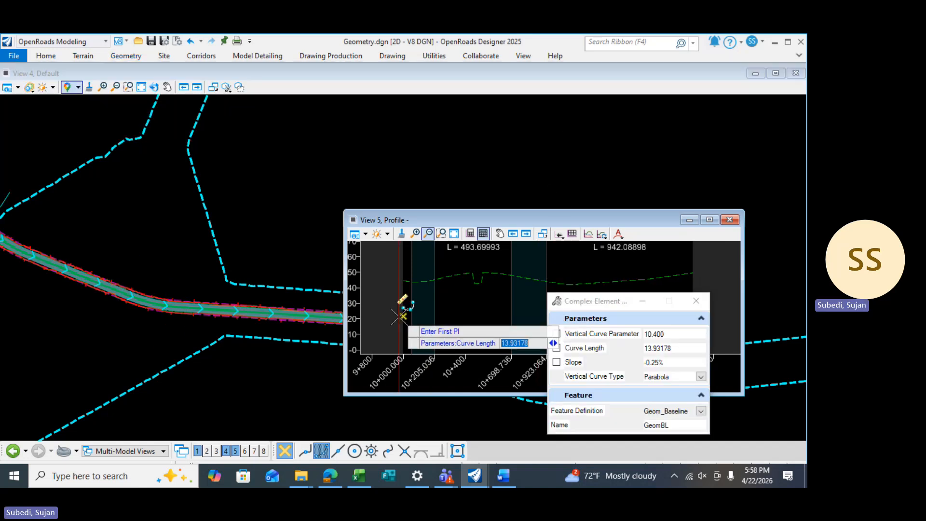
{"action": "scroll", "coordinate": [171, 319], "scroll_direction": "down", "scroll_amount": 2}
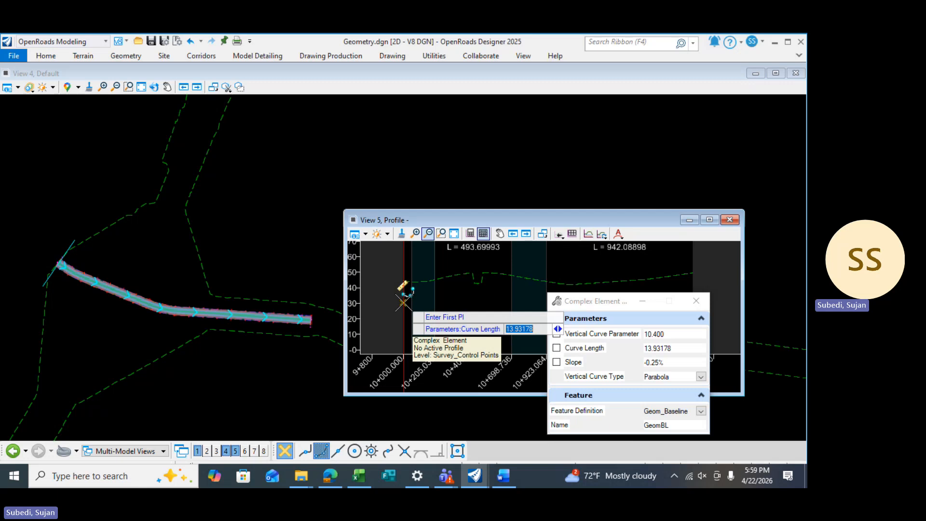
{"action": "left_click", "coordinate": [406, 301]}
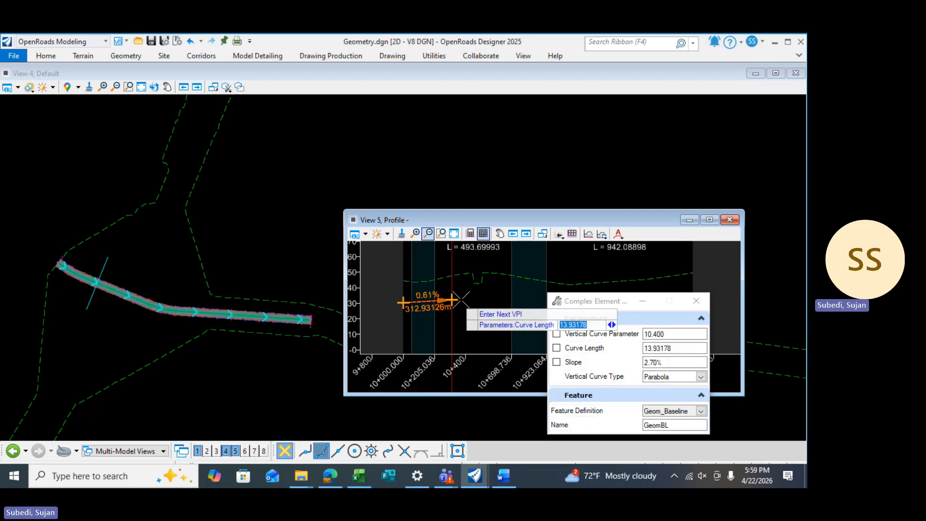
{"action": "left_click", "coordinate": [513, 282]}
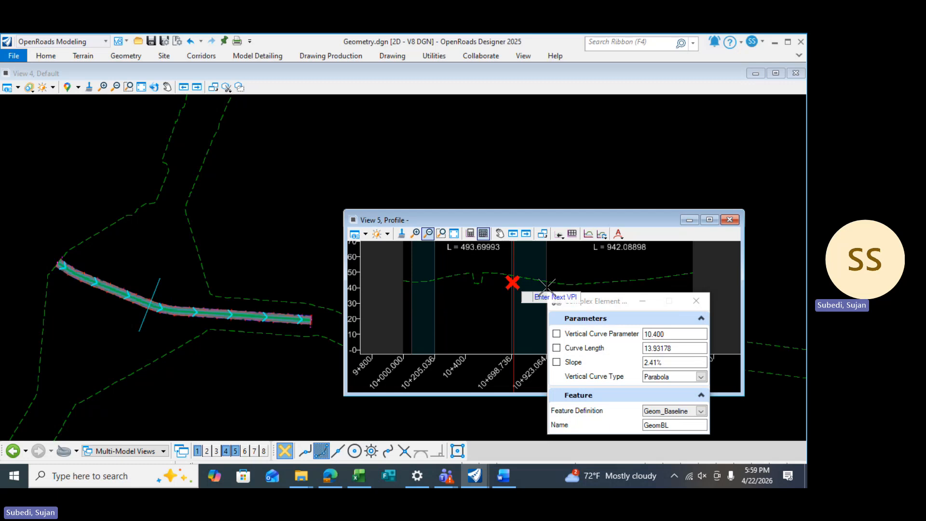
{"action": "left_click", "coordinate": [613, 299]}
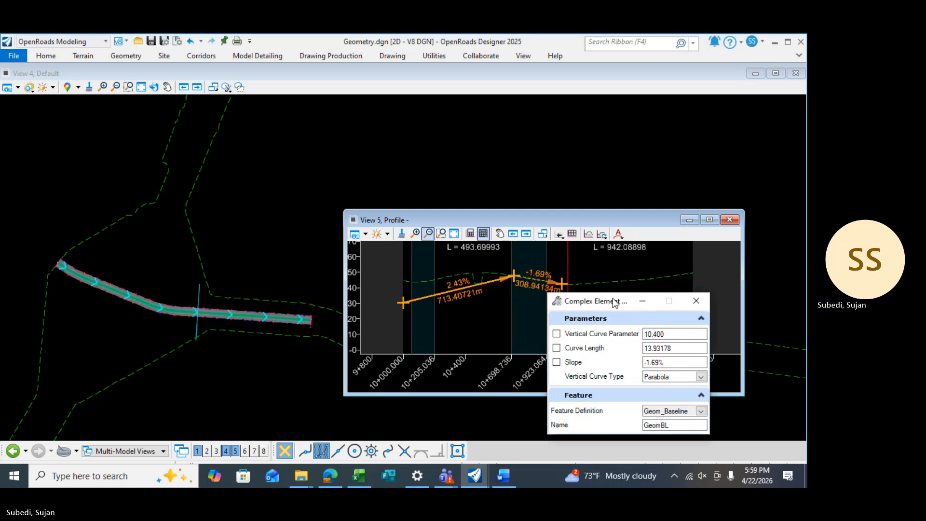
{"action": "left_click_drag", "start_coordinate": [613, 301], "coordinate": [325, 326]}
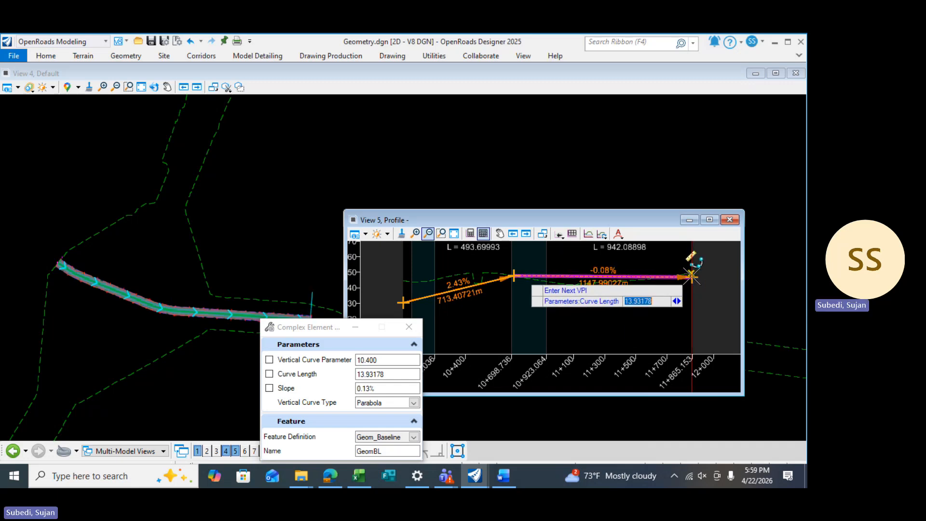
{"action": "left_click", "coordinate": [691, 275]}
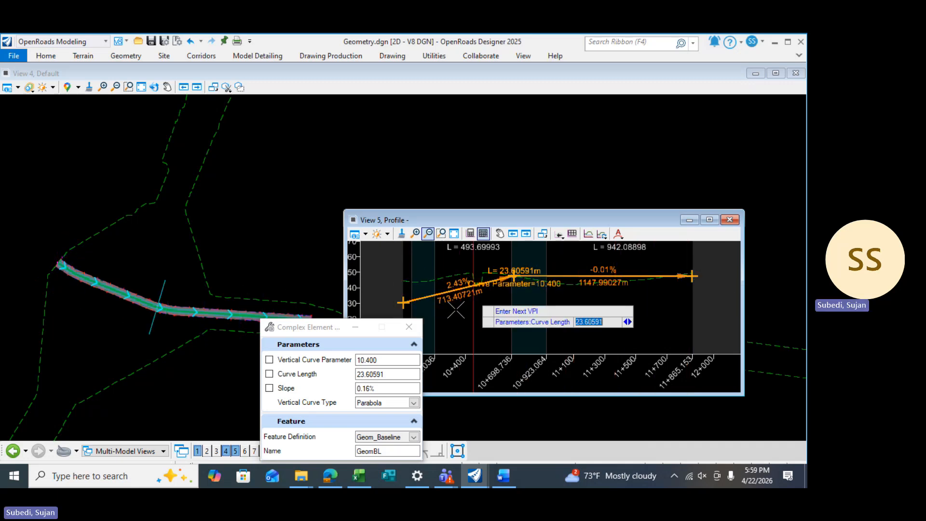
Lock the curve length at 23.60591 and the slope, finish the complex profile at its last VPI and minimize the Complex Element settings.
{"action": "left_click_drag", "start_coordinate": [299, 327], "coordinate": [235, 270]}
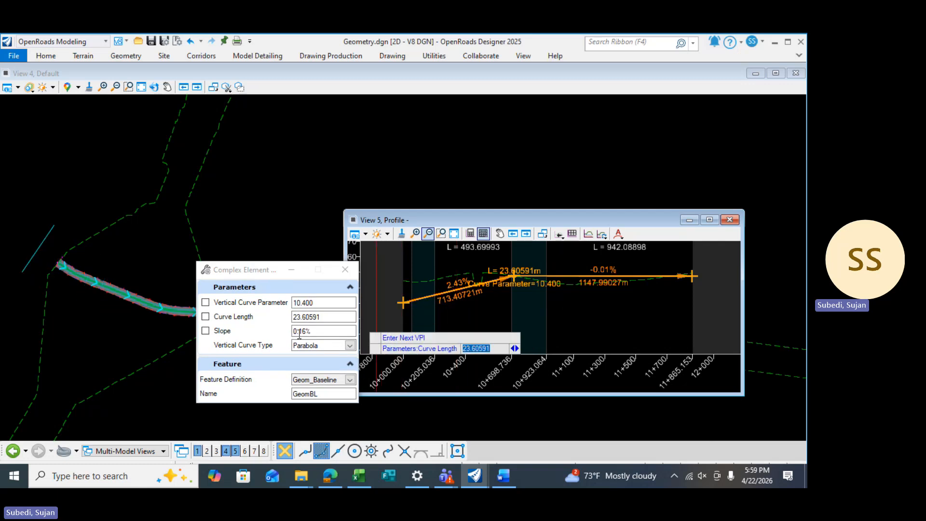
{"action": "left_click", "coordinate": [206, 328]}
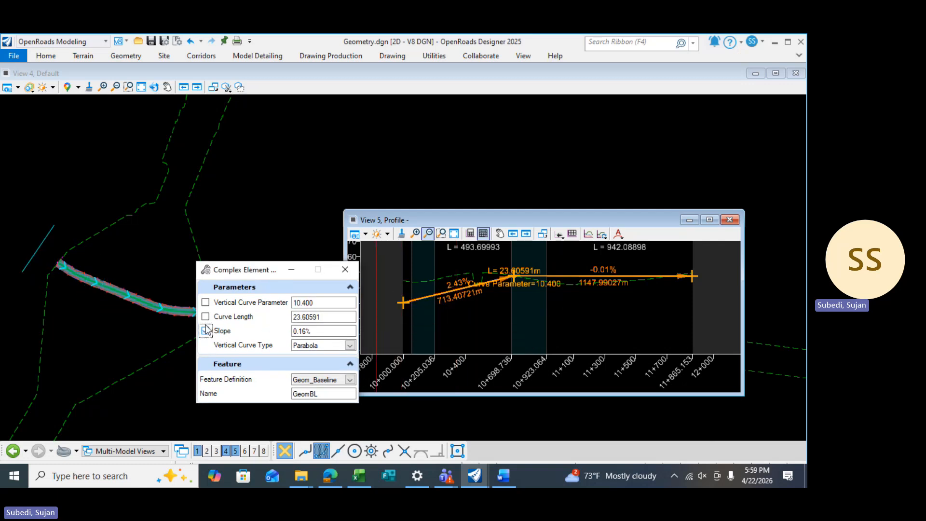
{"action": "left_click", "coordinate": [291, 270]}
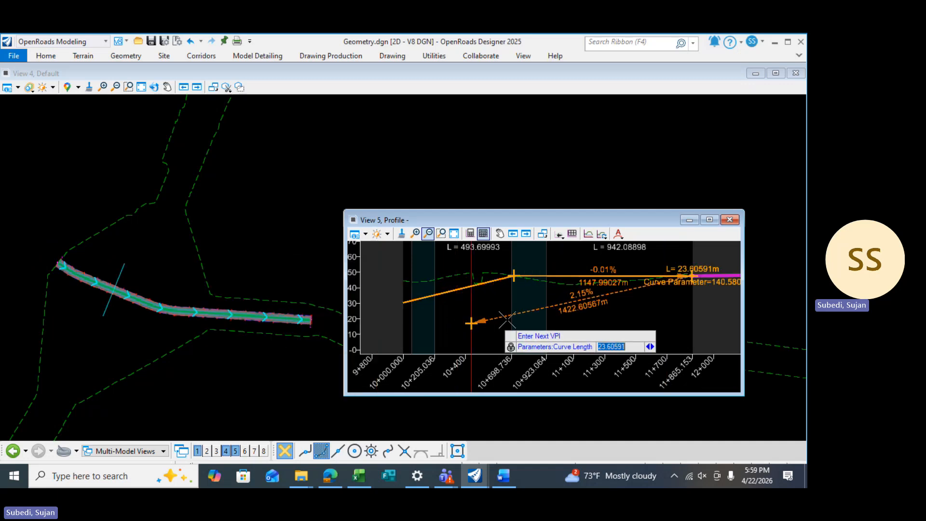
{"action": "right_click", "coordinate": [534, 317]}
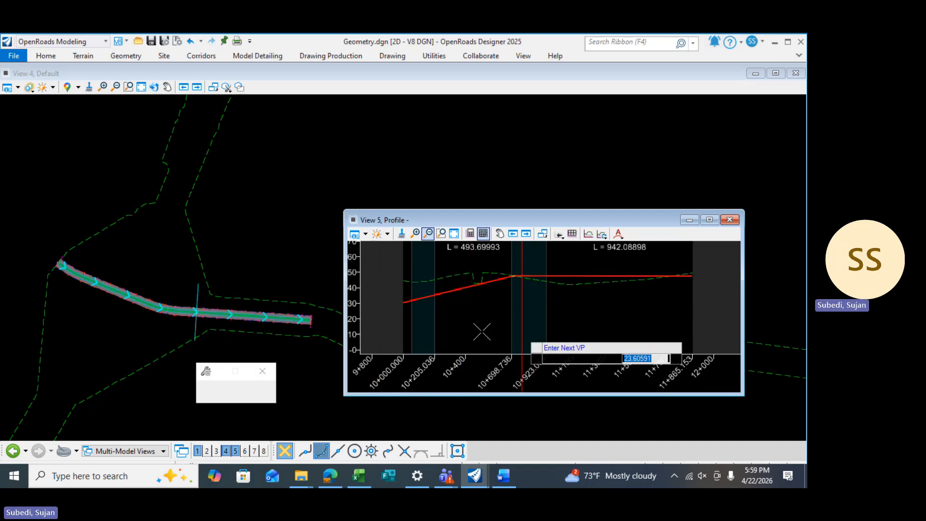
{"action": "left_click", "coordinate": [228, 380]}
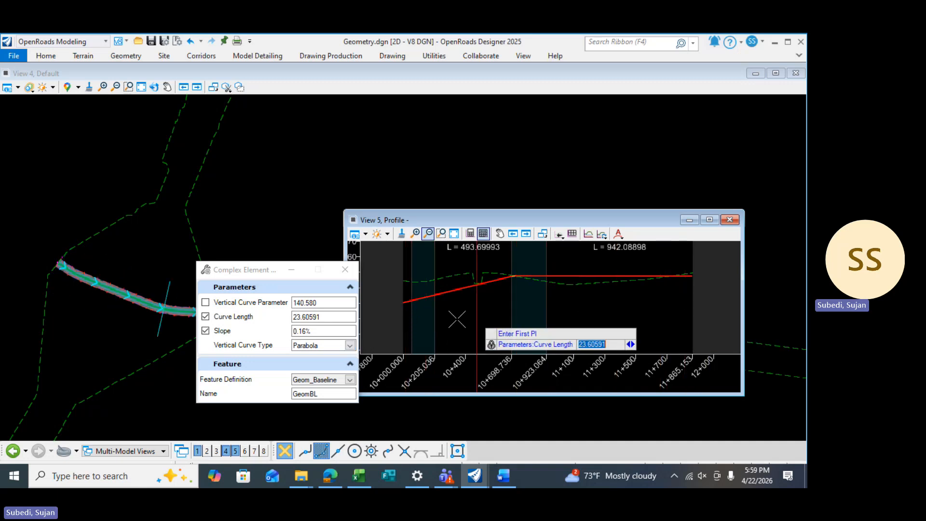
{"action": "left_click", "coordinate": [353, 272]}
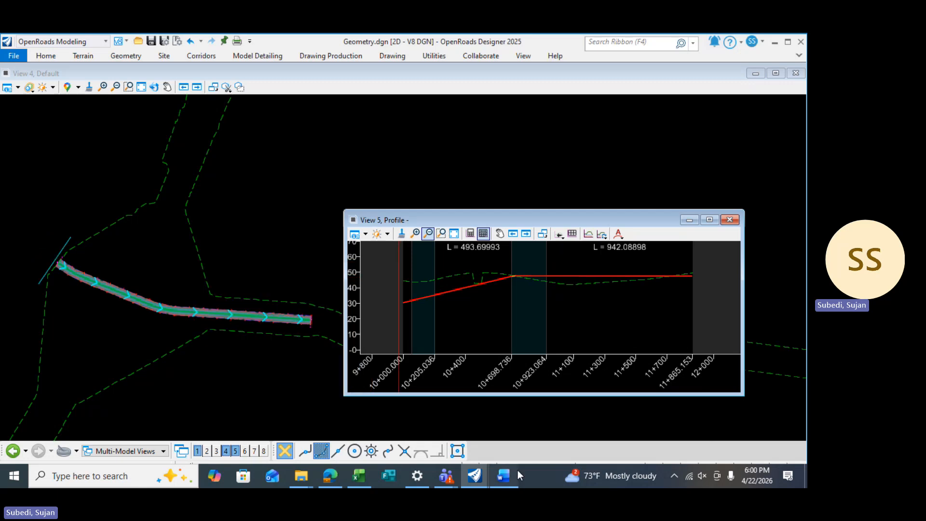
Review the Word document's instructions on the profile model, vertical curve length, grades and active profile, and return to OpenRoads Designer.
{"action": "left_click", "coordinate": [503, 476]}
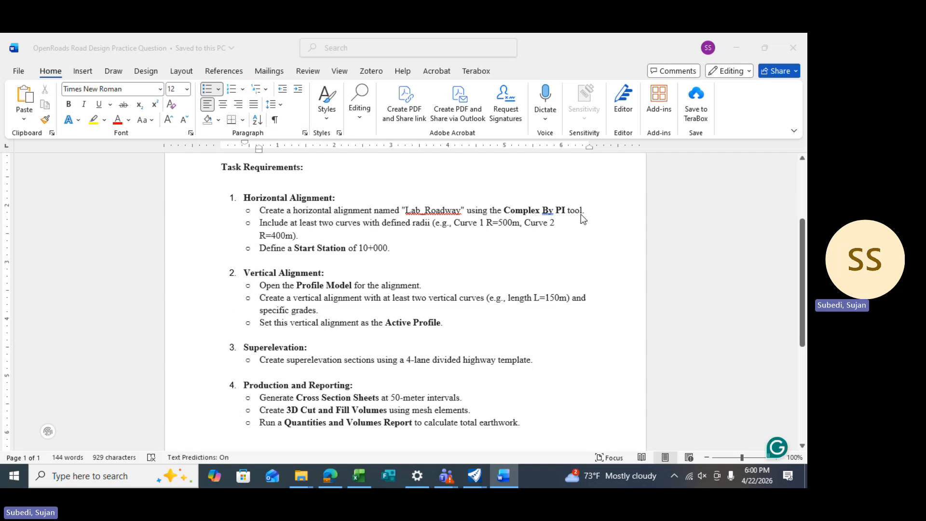
{"action": "left_click_drag", "start_coordinate": [528, 299], "coordinate": [514, 313]}
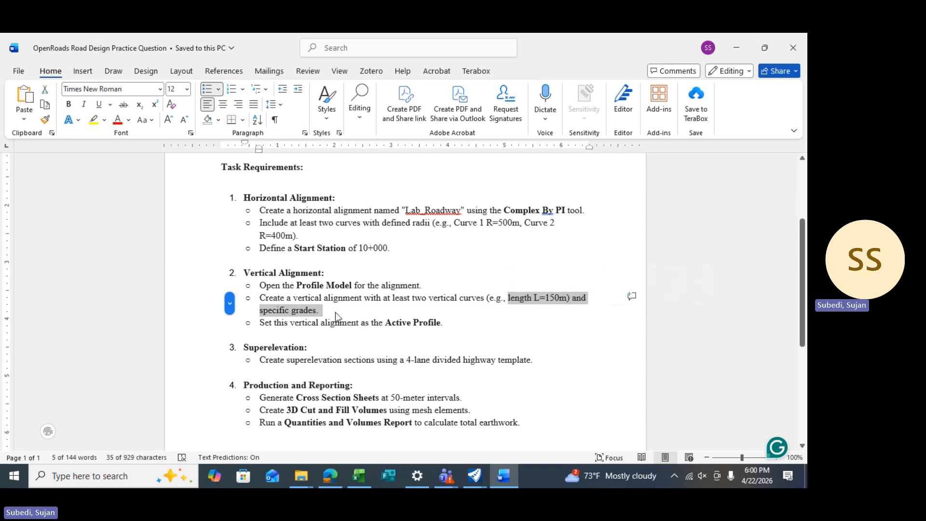
{"action": "left_click_drag", "start_coordinate": [284, 286], "coordinate": [340, 287]}
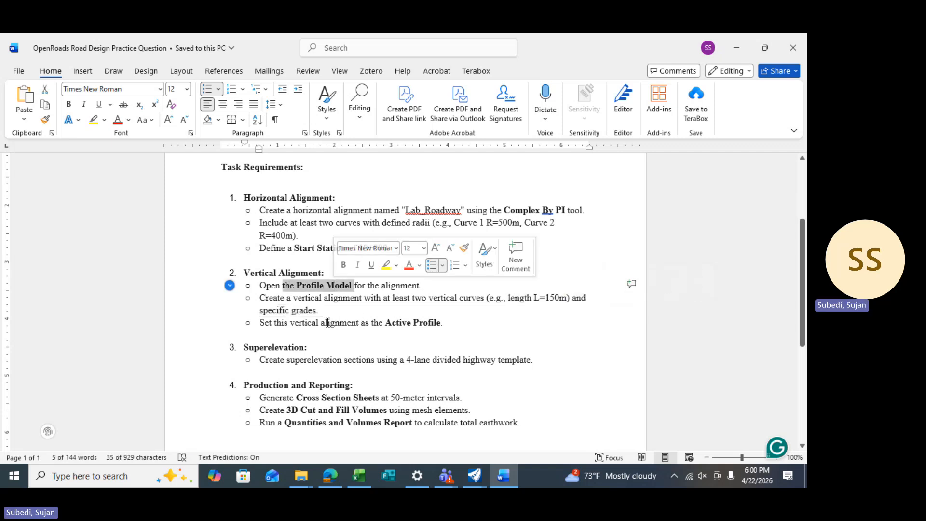
{"action": "left_click", "coordinate": [328, 322]}
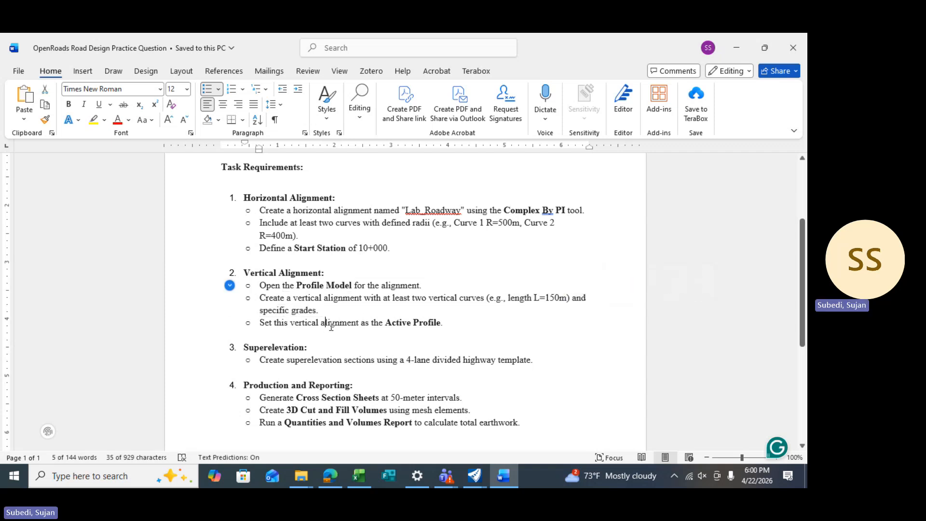
{"action": "left_click", "coordinate": [736, 49]}
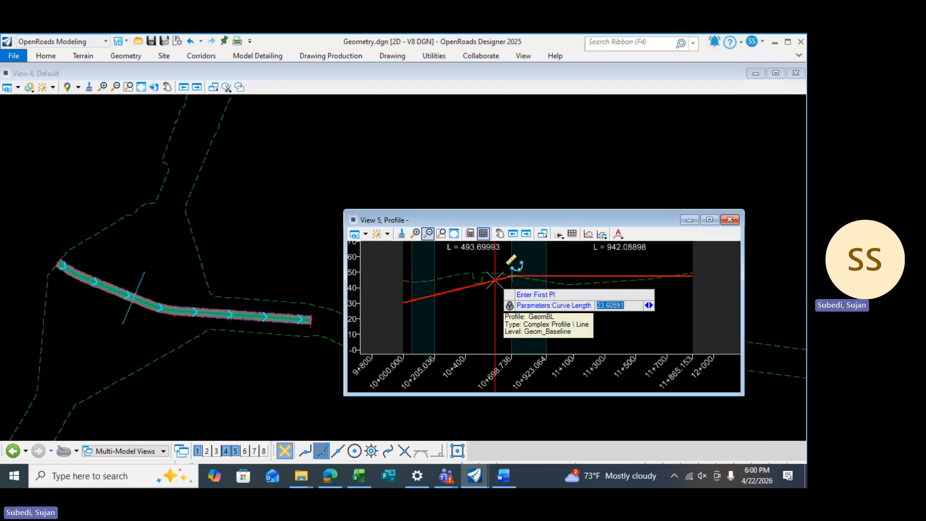
Exit the profile drawing command, select the new GeomBL profile in View 5 and set it as the active profile.
{"action": "key", "text": "Escape"}
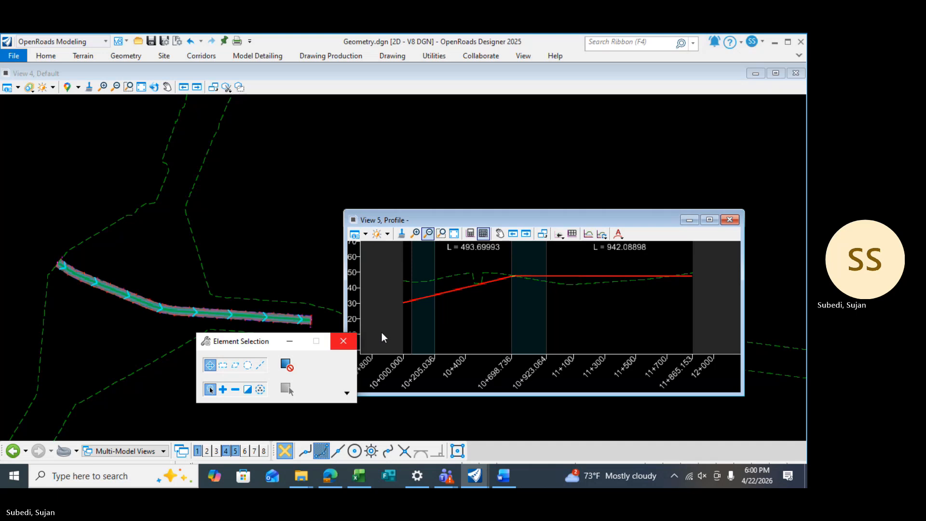
{"action": "left_click", "coordinate": [452, 291]}
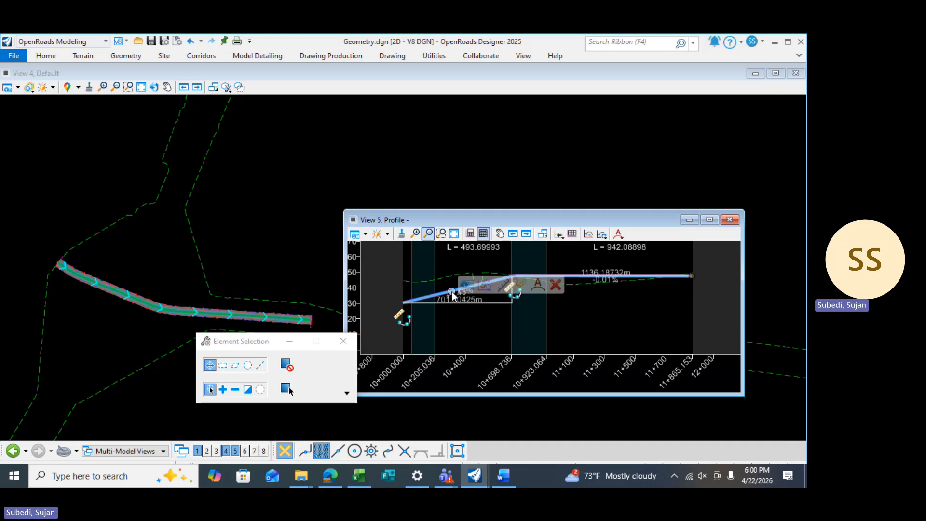
{"action": "left_click", "coordinate": [485, 286]}
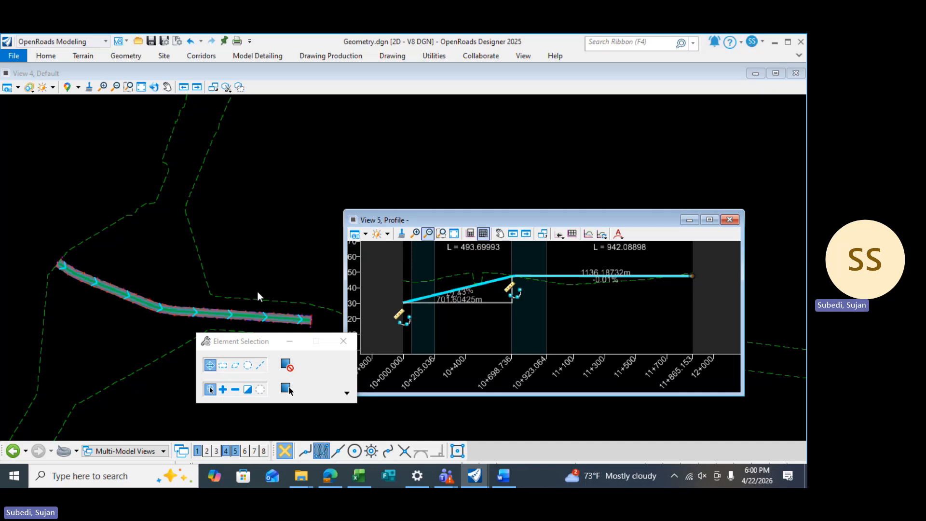
Consult the Word document for the requirement following the vertical alignment, and switch back to Geometry.dgn in OpenRoads Designer.
{"action": "left_click", "coordinate": [502, 478]}
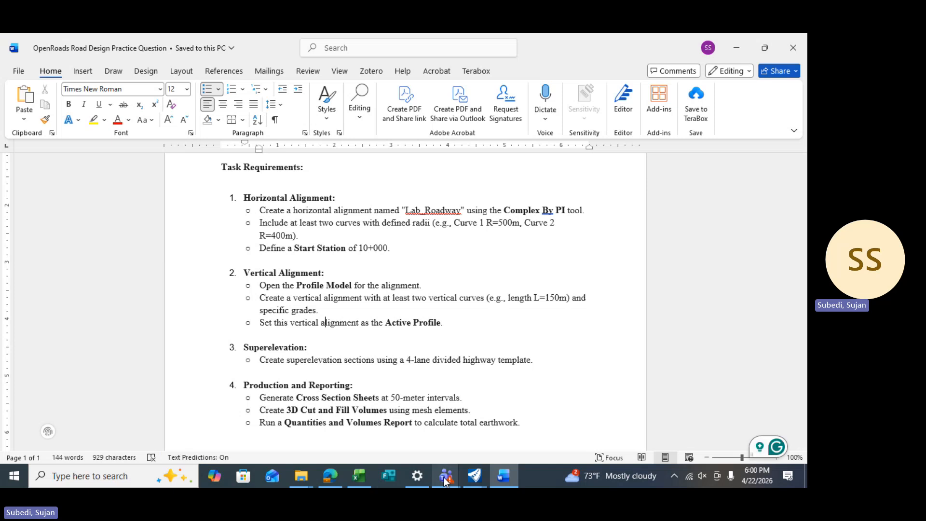
{"action": "left_click", "coordinate": [475, 476]}
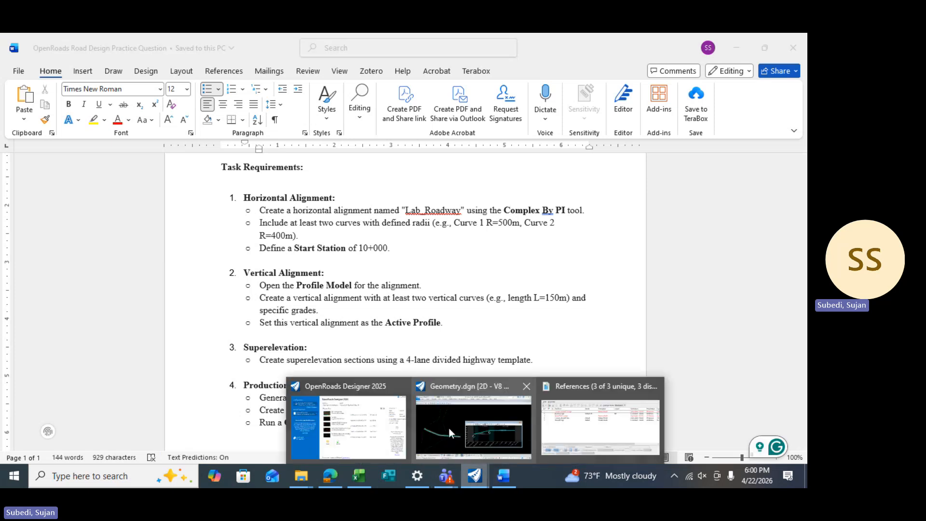
{"action": "left_click", "coordinate": [449, 427]}
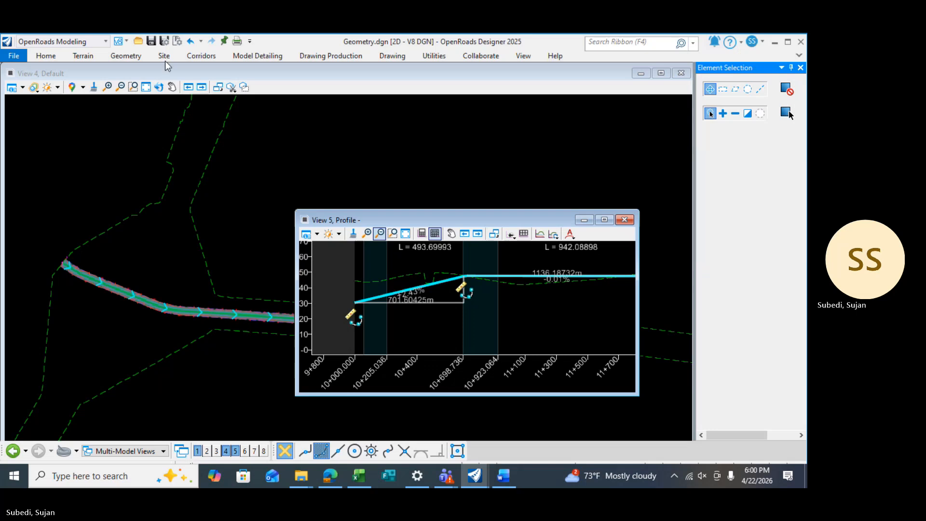
Start creating superelevation sections and pick the Route 97 corridor in View 4 as the corridor to section.
{"action": "left_click", "coordinate": [801, 67]}
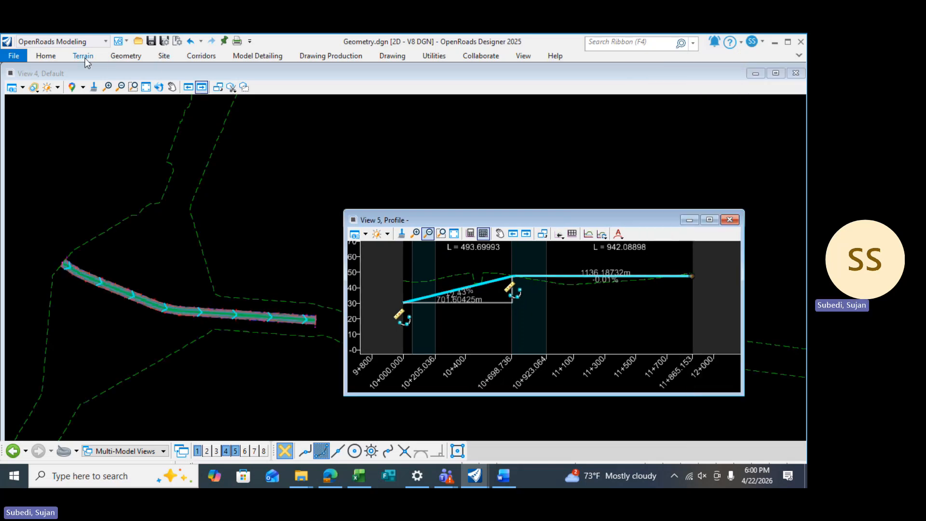
{"action": "left_click", "coordinate": [197, 56]}
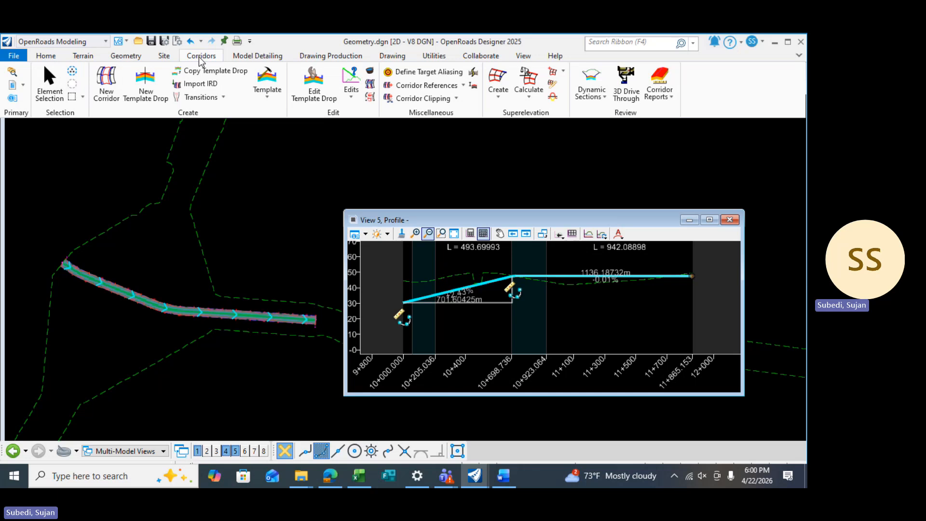
{"action": "left_click", "coordinate": [499, 96]}
{"action": "left_click", "coordinate": [508, 115]}
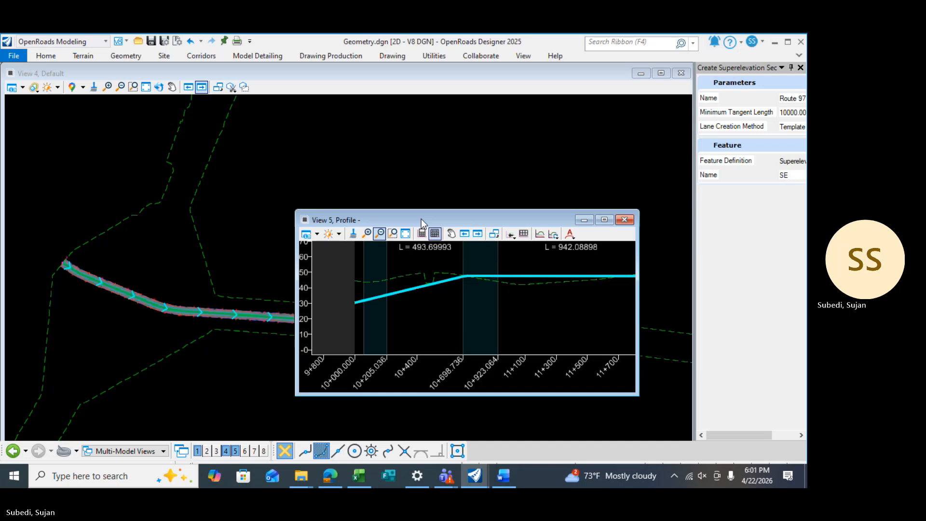
{"action": "left_click_drag", "start_coordinate": [421, 219], "coordinate": [414, 126]}
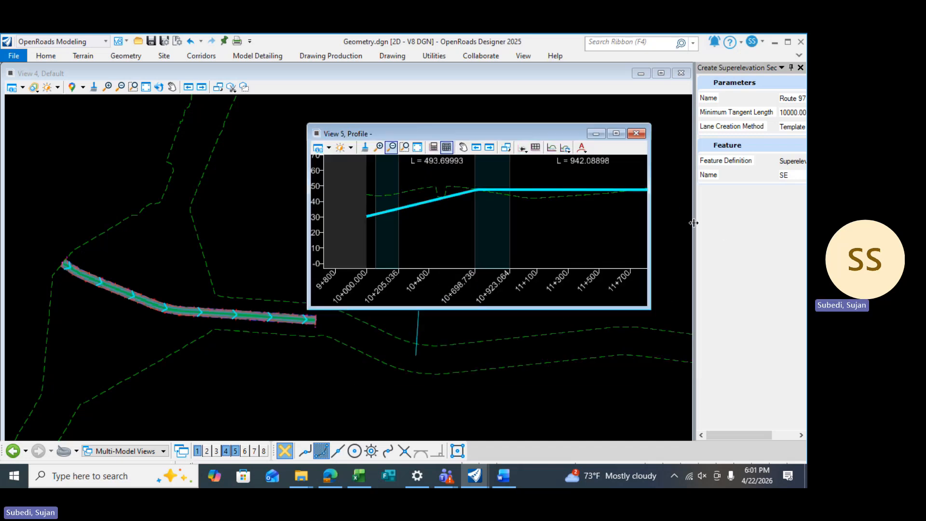
{"action": "left_click_drag", "start_coordinate": [694, 210], "coordinate": [653, 211]}
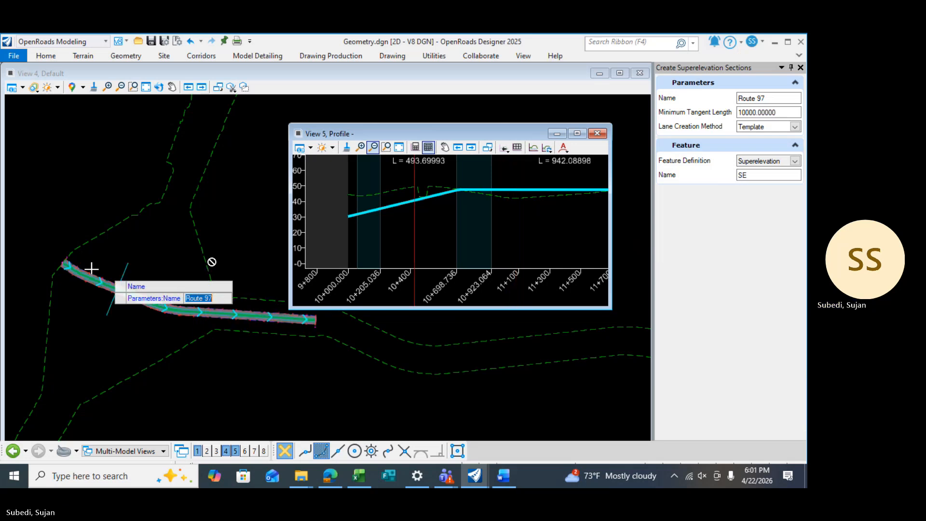
{"action": "left_click", "coordinate": [80, 227]}
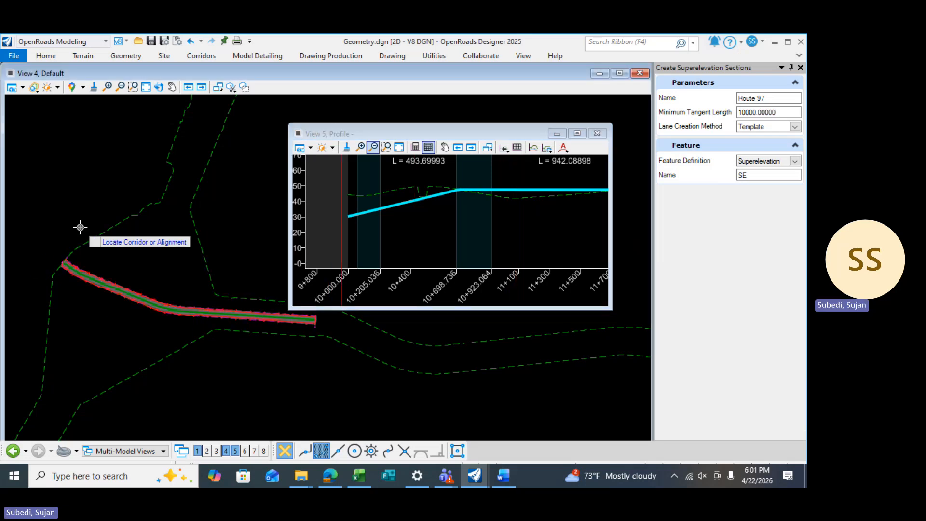
{"action": "scroll", "coordinate": [97, 275], "scroll_direction": "up", "scroll_amount": 1}
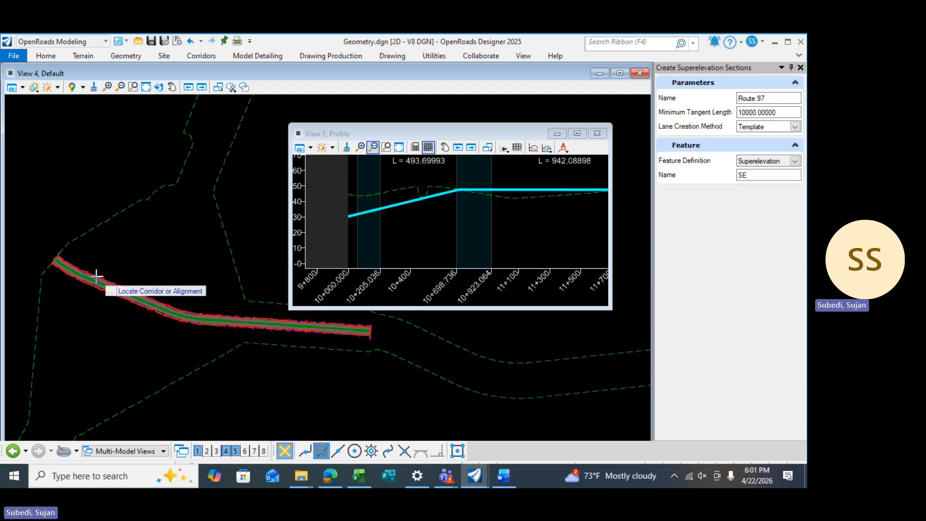
{"action": "scroll", "coordinate": [96, 275], "scroll_direction": "up", "scroll_amount": 2}
{"action": "left_click", "coordinate": [105, 279]}
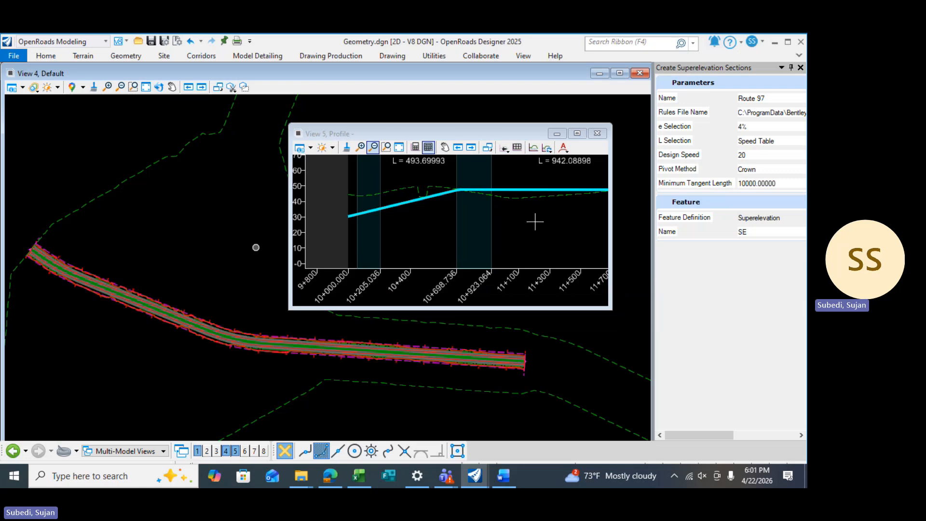
Set AASHTO_2018_metric as the rules file for the Route 97 superelevation sections.
{"action": "left_click", "coordinate": [643, 224]}
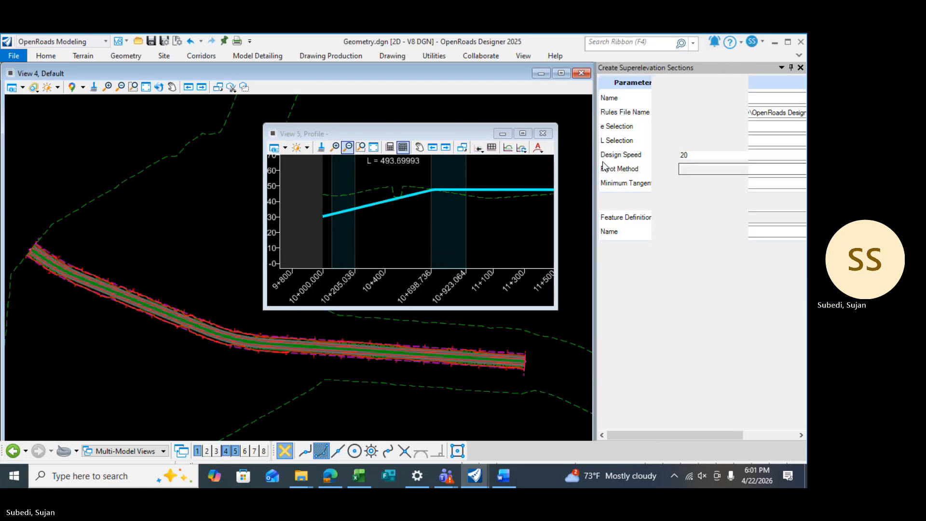
{"action": "left_click", "coordinate": [295, 239]}
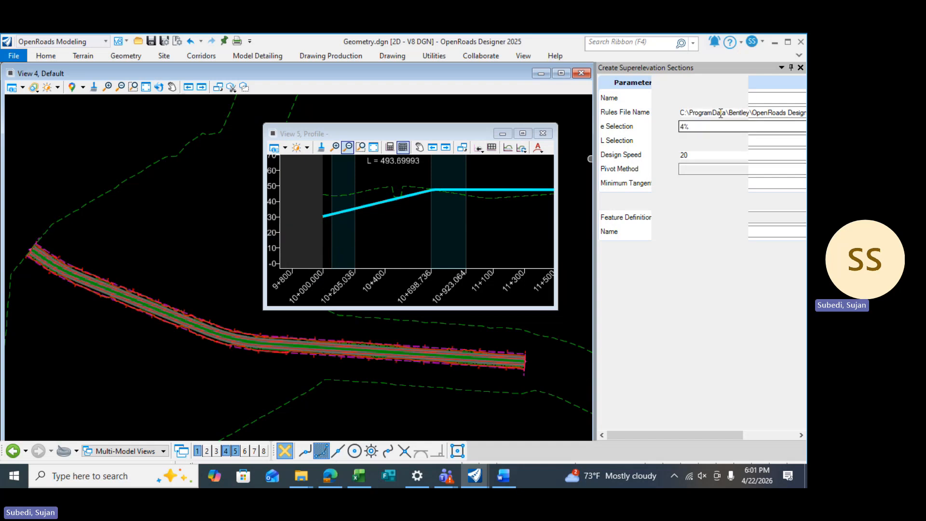
{"action": "left_click_drag", "start_coordinate": [595, 134], "coordinate": [490, 134]}
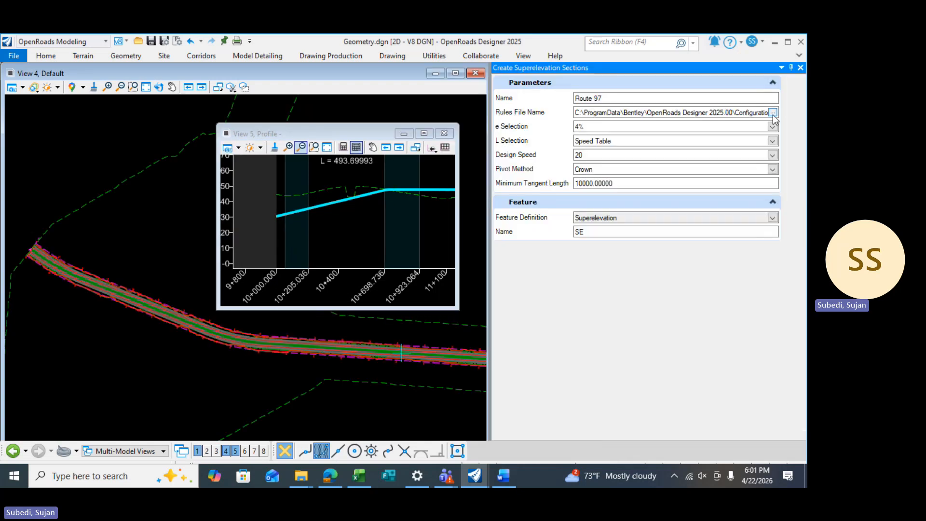
{"action": "left_click", "coordinate": [772, 113]}
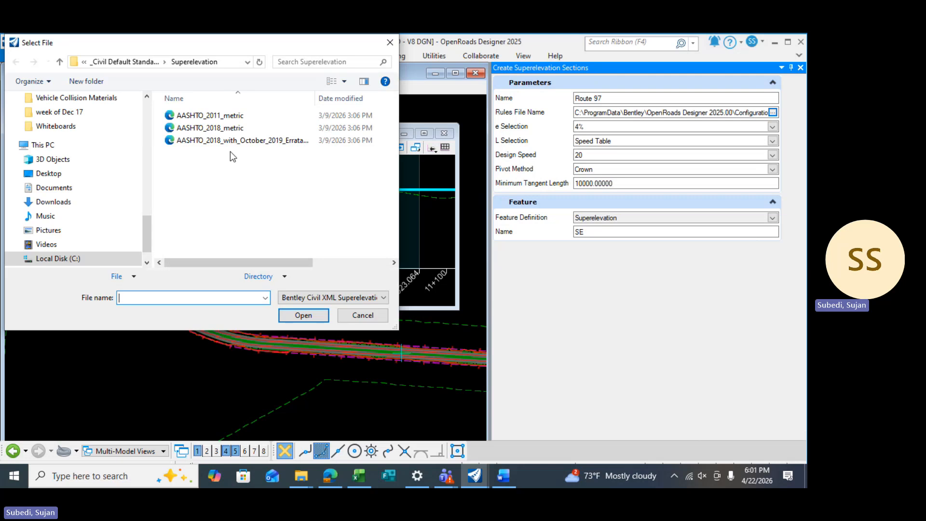
{"action": "left_click", "coordinate": [223, 129]}
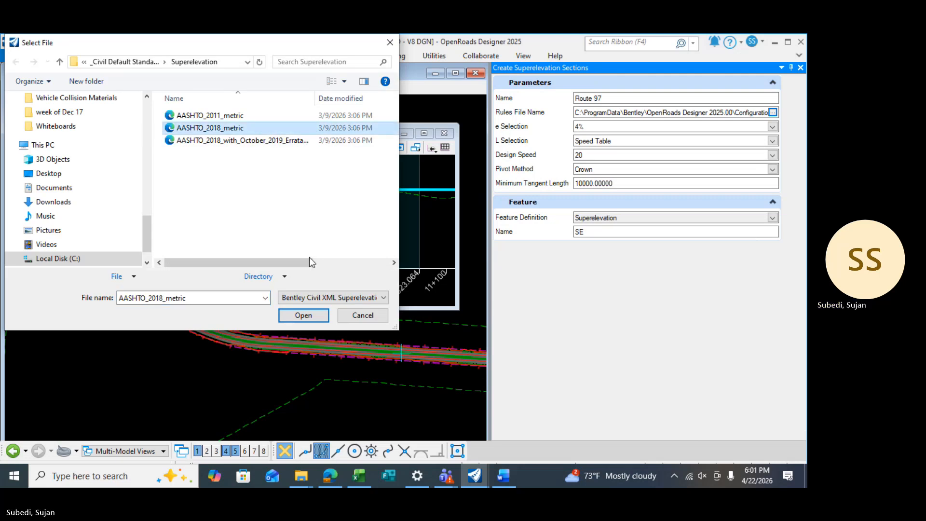
{"action": "left_click", "coordinate": [304, 315]}
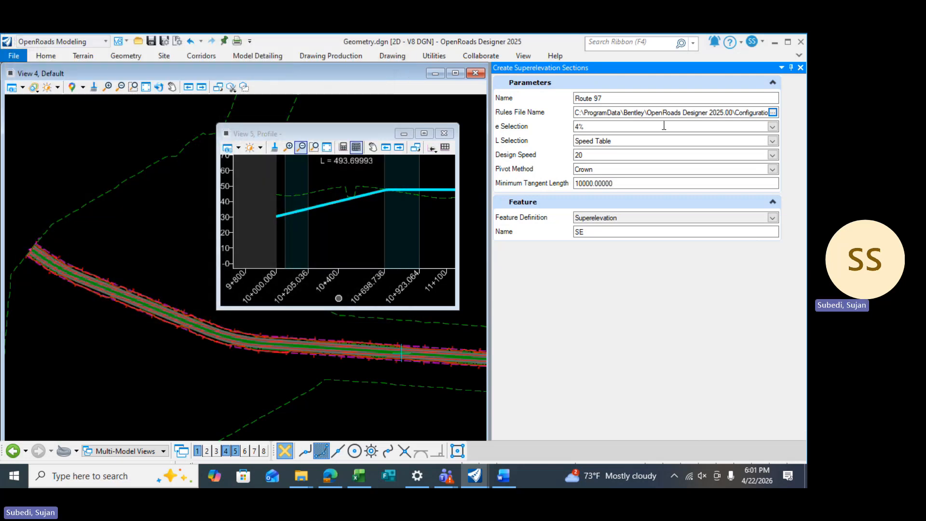
Accept 4% e selection, Speed Table, design speed 20, Crown pivot and 10000 minimum tangent length to create the superelevation sections.
{"action": "left_click", "coordinate": [772, 126]}
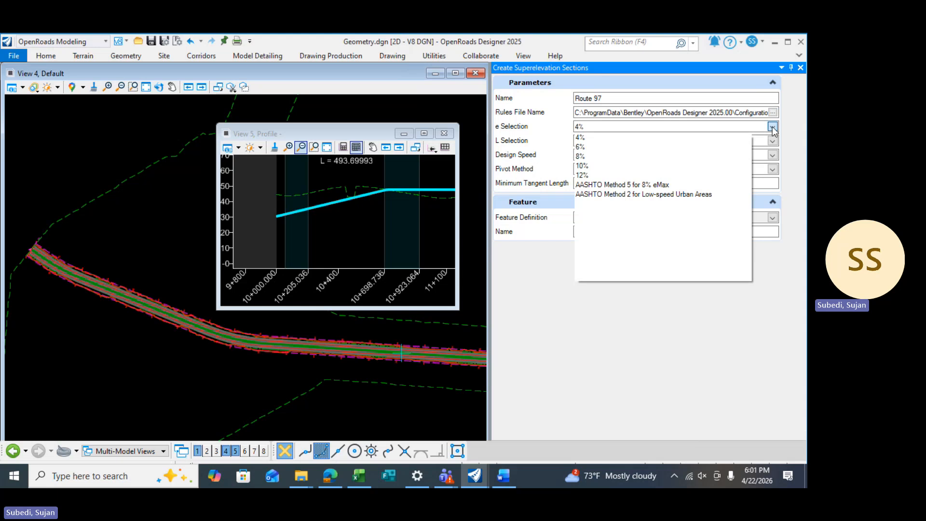
{"action": "left_click", "coordinate": [772, 128]}
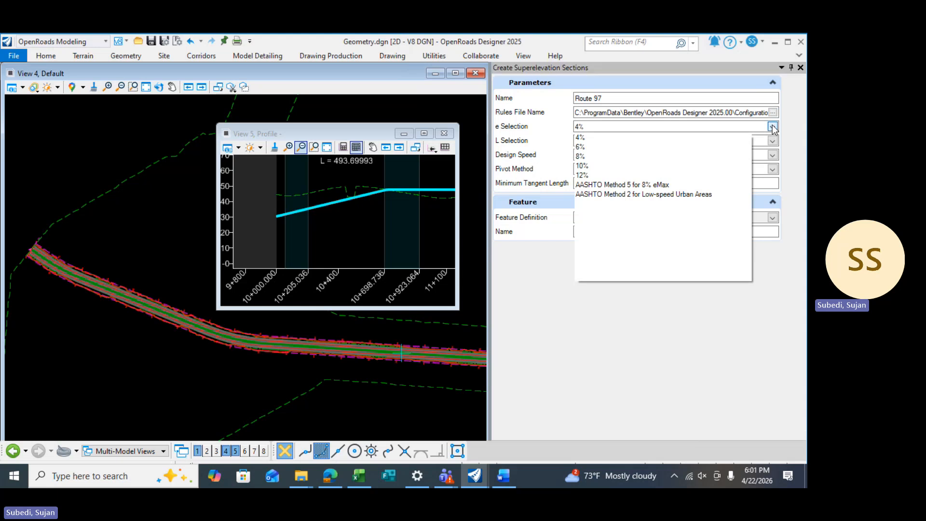
{"action": "left_click", "coordinate": [534, 156]}
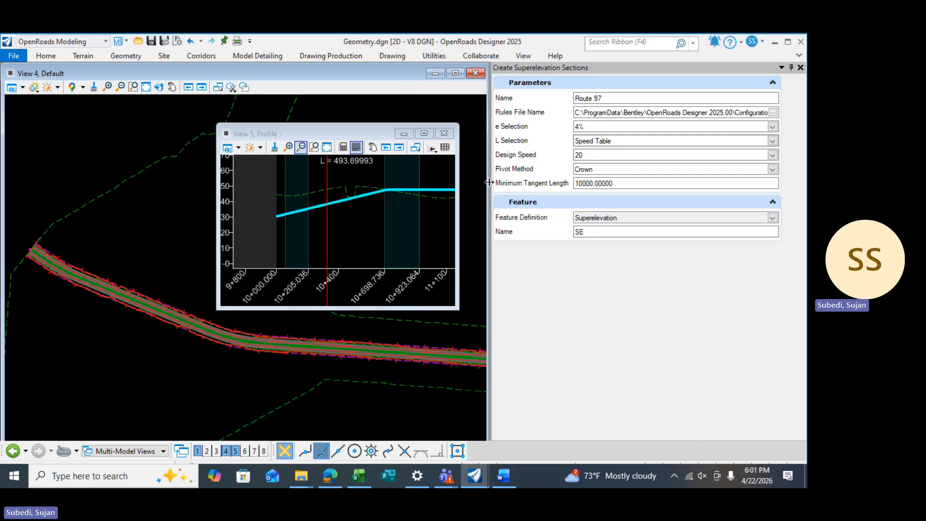
{"action": "left_click_drag", "start_coordinate": [570, 183], "coordinate": [661, 180]}
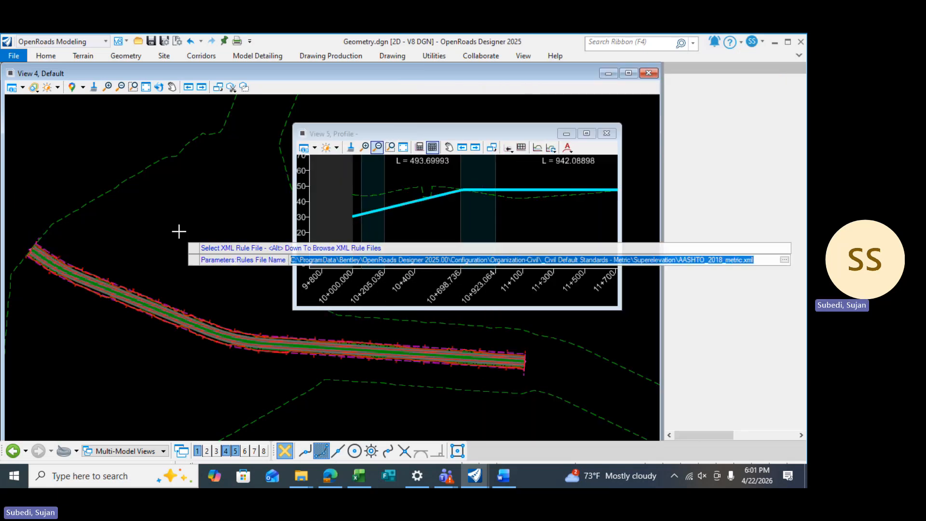
{"action": "left_click", "coordinate": [153, 240]}
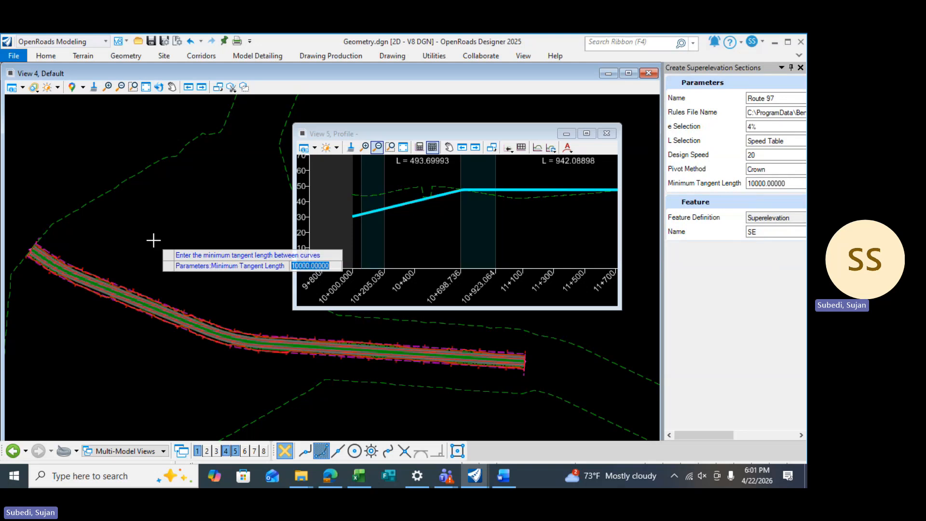
{"action": "left_click", "coordinate": [161, 194]}
{"action": "left_click", "coordinate": [147, 218]}
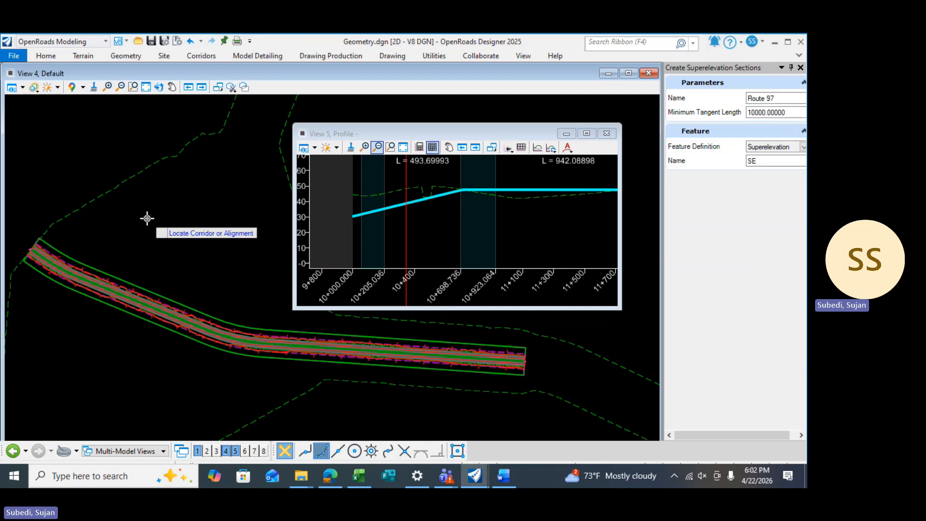
{"action": "scroll", "coordinate": [131, 293], "scroll_direction": "up", "scroll_amount": 2}
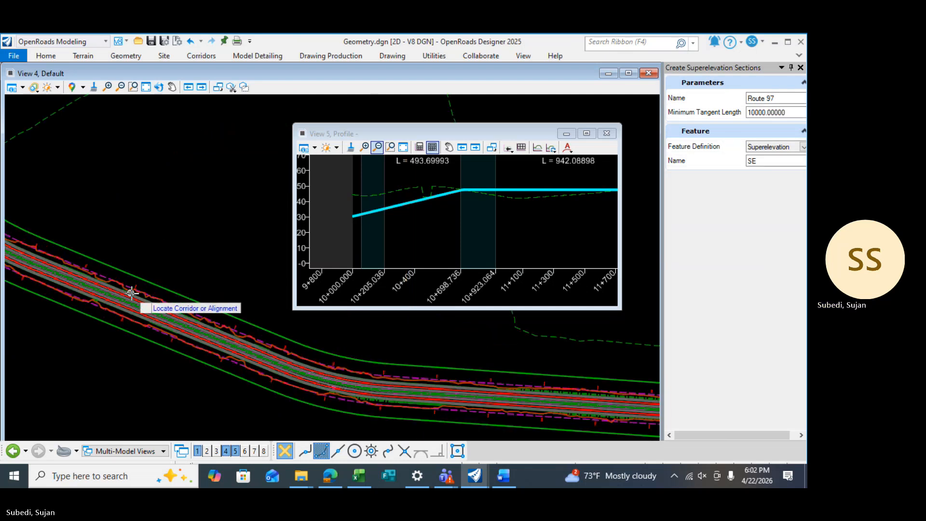
{"action": "scroll", "coordinate": [205, 302], "scroll_direction": "up", "scroll_amount": 2}
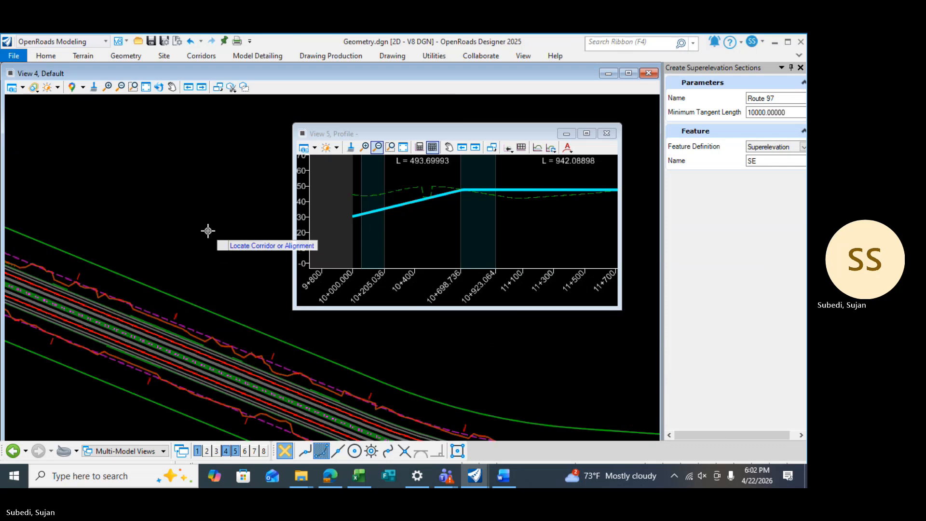
{"action": "left_click", "coordinate": [161, 314]}
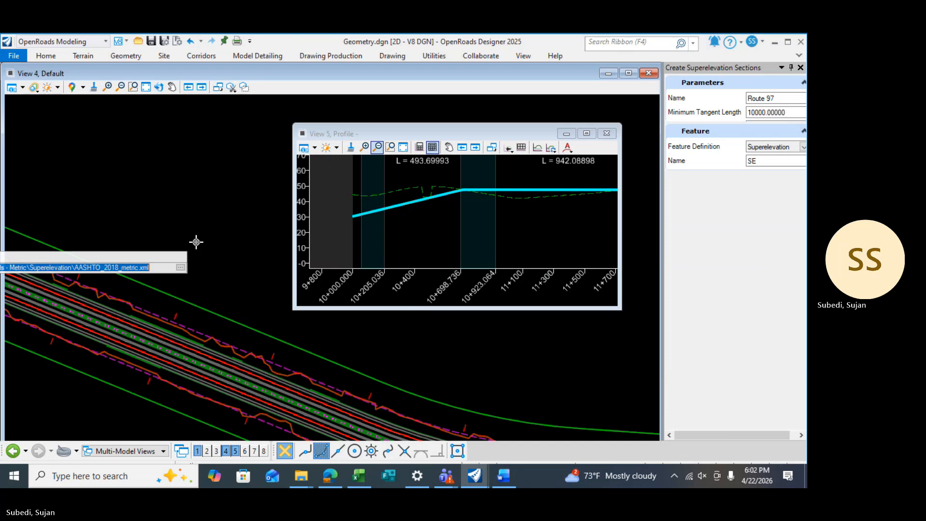
{"action": "left_click", "coordinate": [197, 242]}
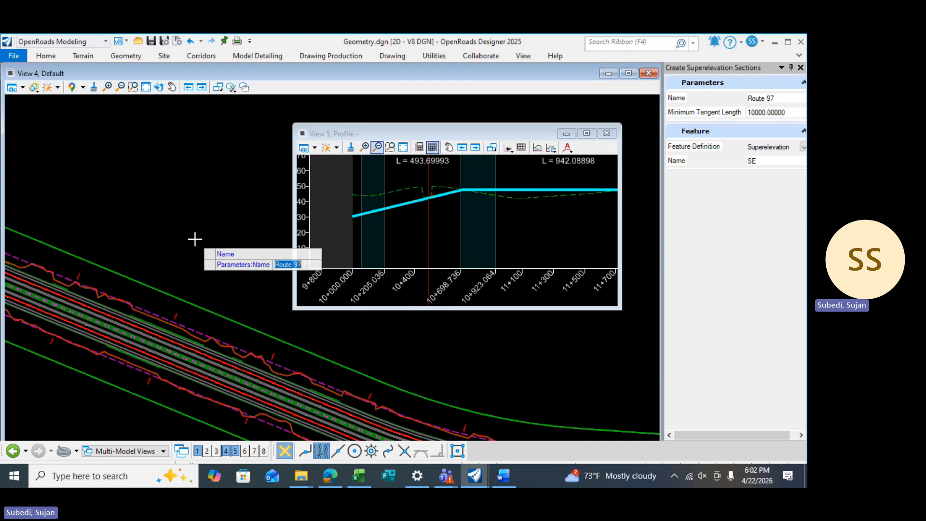
{"action": "key", "text": "Escape"}
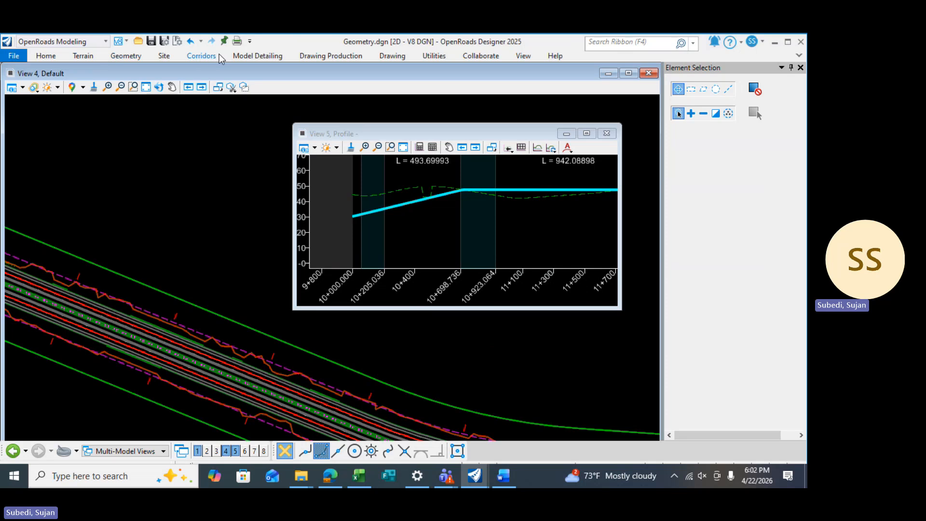
Start the superelevation calculation and select the superelevation section along the corridor as the only section.
{"action": "left_click", "coordinate": [201, 55]}
{"action": "left_click", "coordinate": [528, 87]}
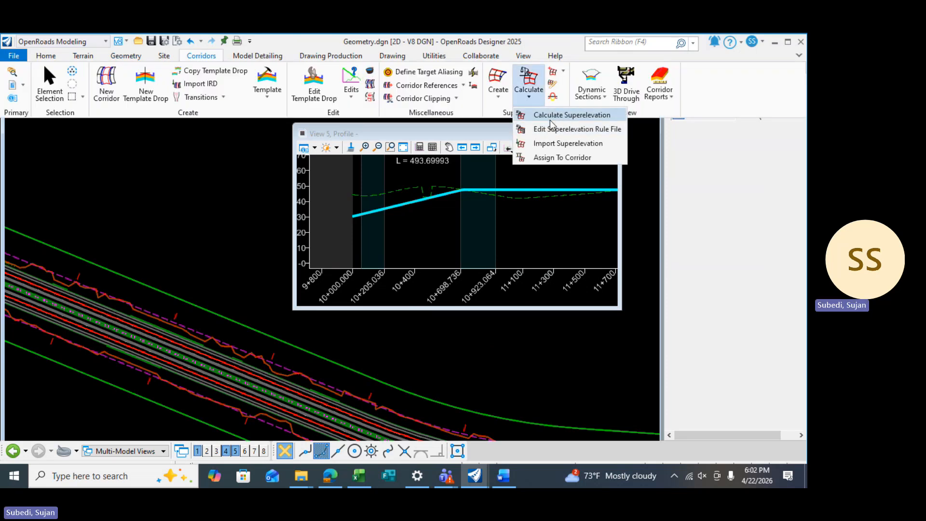
{"action": "left_click", "coordinate": [553, 116]}
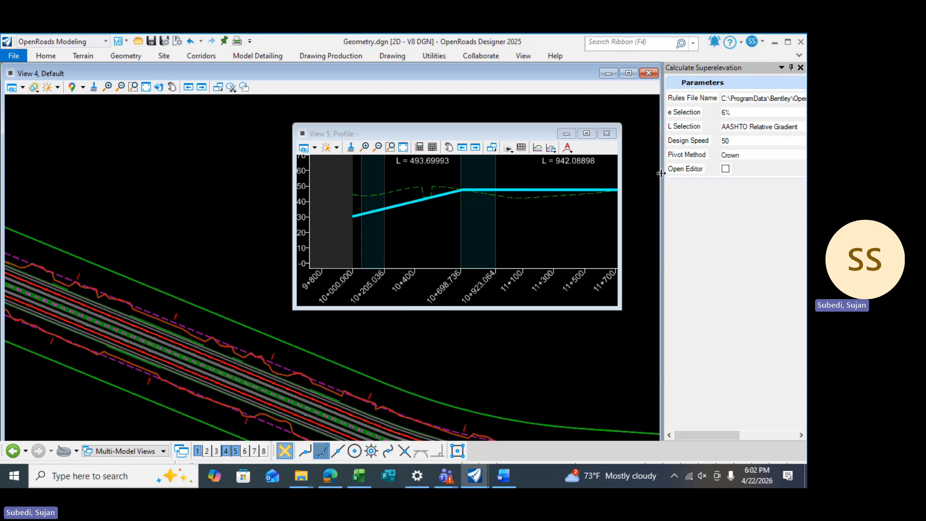
{"action": "left_click_drag", "start_coordinate": [559, 190], "coordinate": [543, 192]}
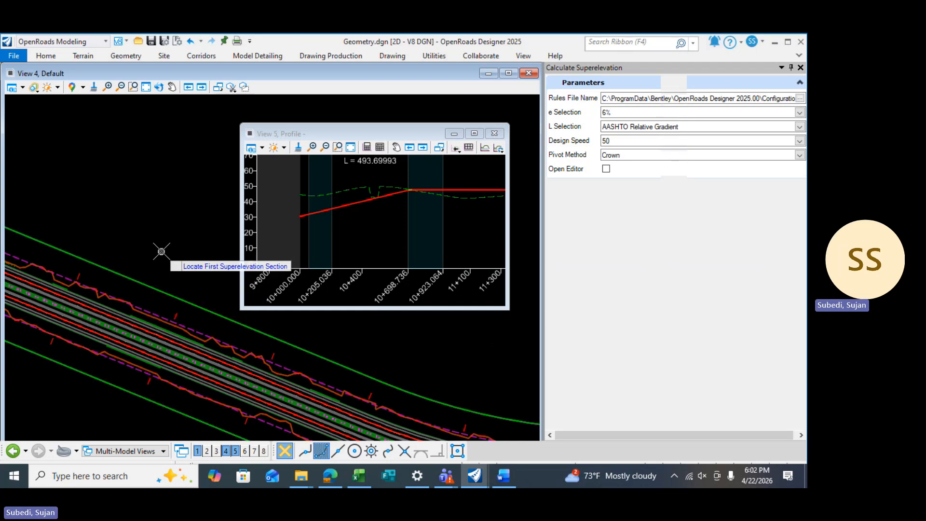
{"action": "left_click", "coordinate": [149, 283]}
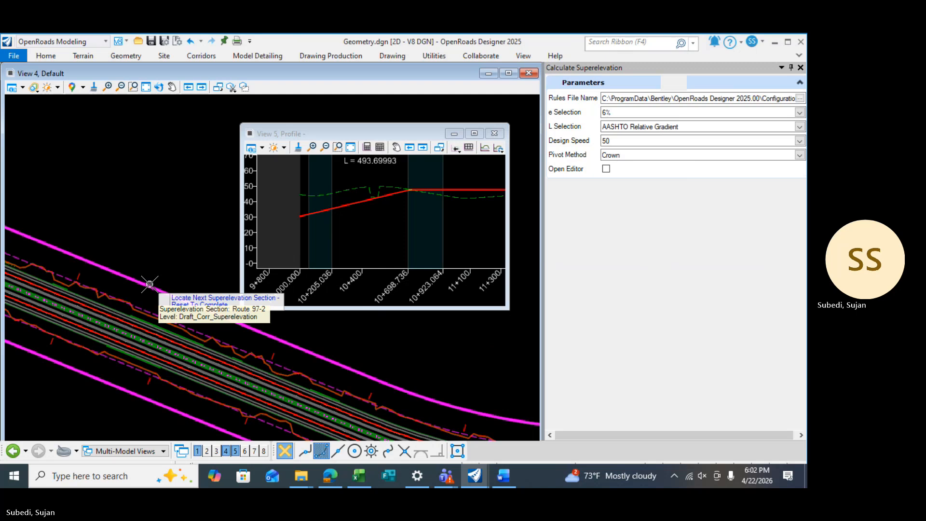
{"action": "right_click", "coordinate": [155, 259]}
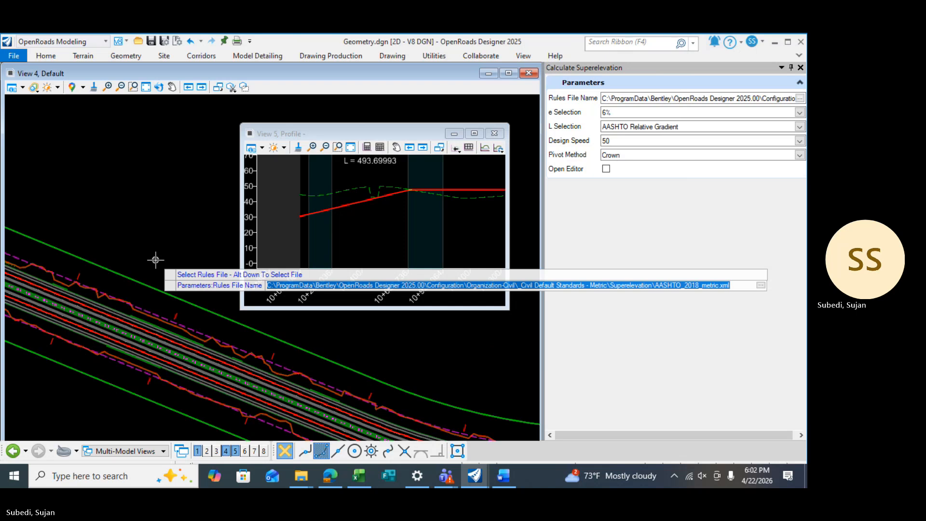
Calculate the superelevation with AASHTO_2018_metric rules, 6% e selection, AASHTO Relative Gradient, design speed 50 and Crown pivot, without opening the editor.
{"action": "left_click", "coordinate": [156, 260]}
{"action": "left_click", "coordinate": [156, 260]}
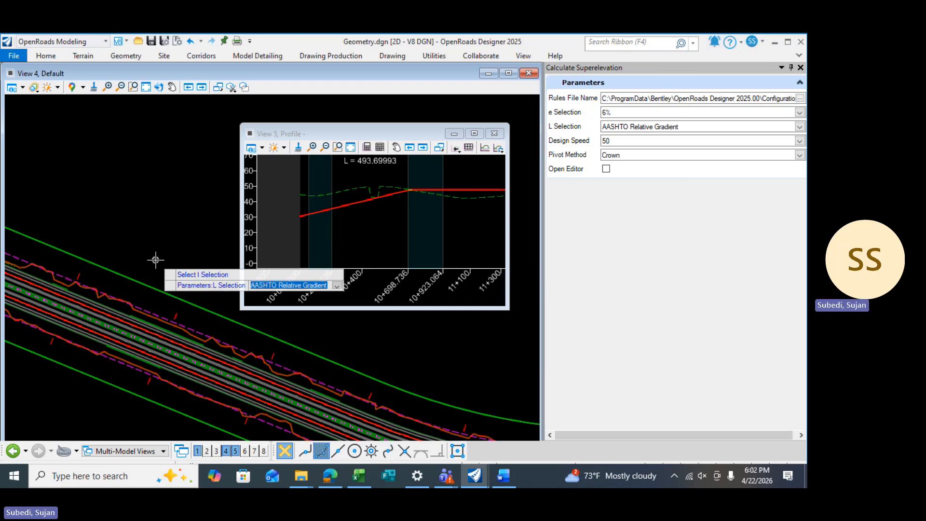
{"action": "left_click", "coordinate": [156, 259]}
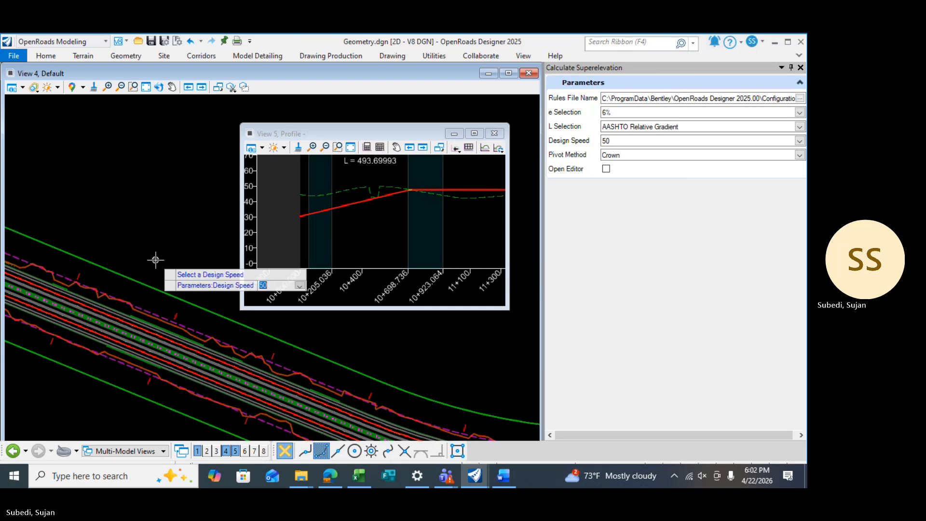
{"action": "left_click", "coordinate": [156, 259]}
{"action": "left_click", "coordinate": [155, 260]}
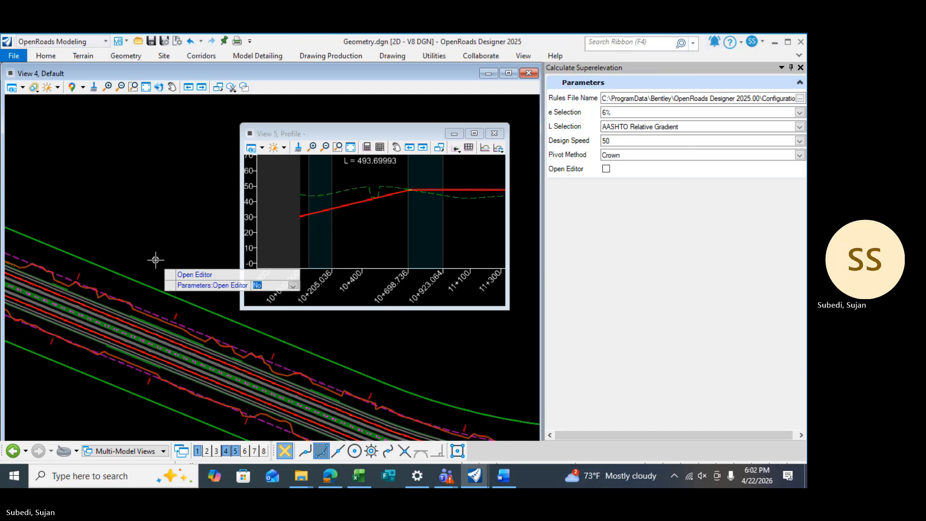
{"action": "left_click", "coordinate": [155, 259]}
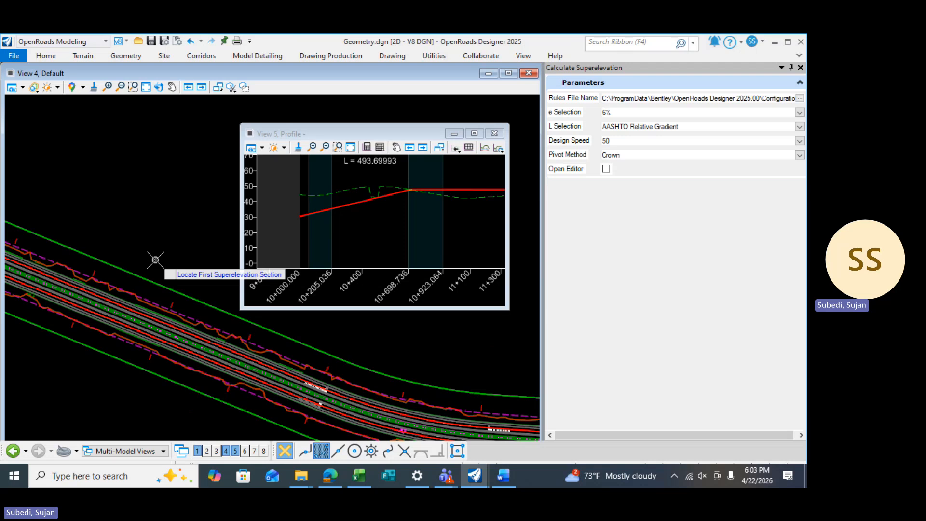
{"action": "scroll", "coordinate": [155, 260], "scroll_direction": "down", "scroll_amount": 2}
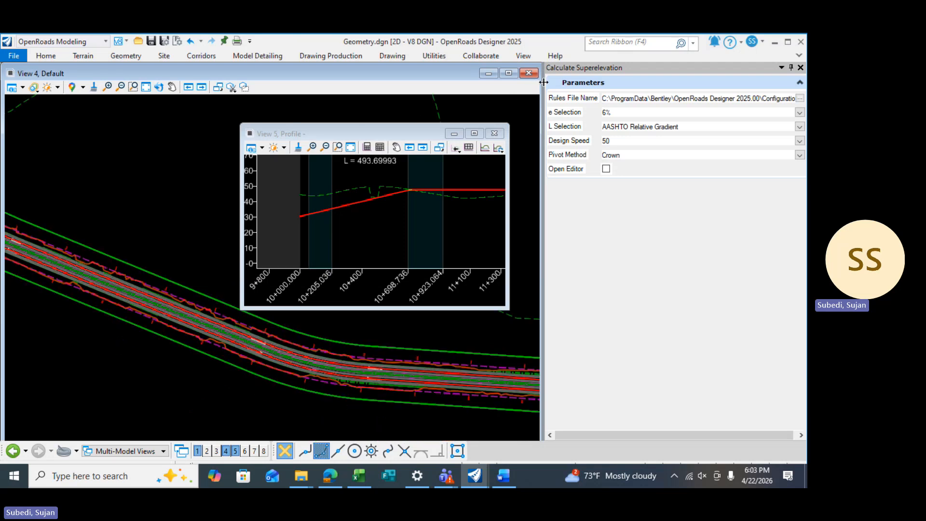
Narrow the Calculate Superelevation pane, open the superelevation model of the section in View 7 and minimize that view.
{"action": "left_click_drag", "start_coordinate": [544, 82], "coordinate": [657, 93]}
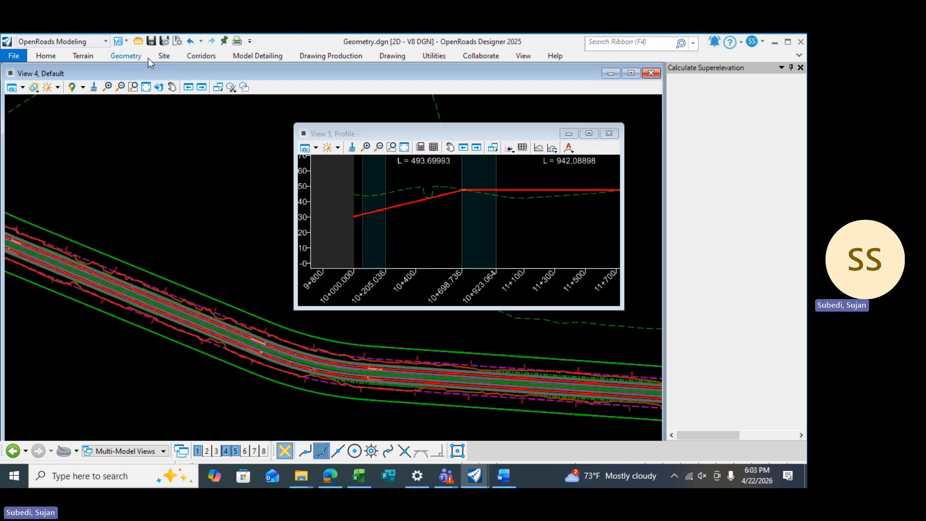
{"action": "left_click", "coordinate": [198, 56]}
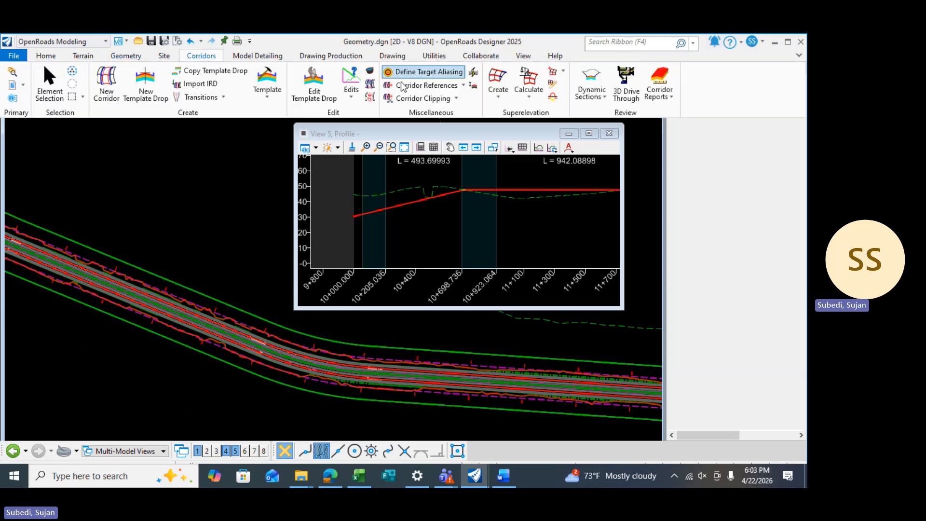
{"action": "left_click", "coordinate": [551, 98]}
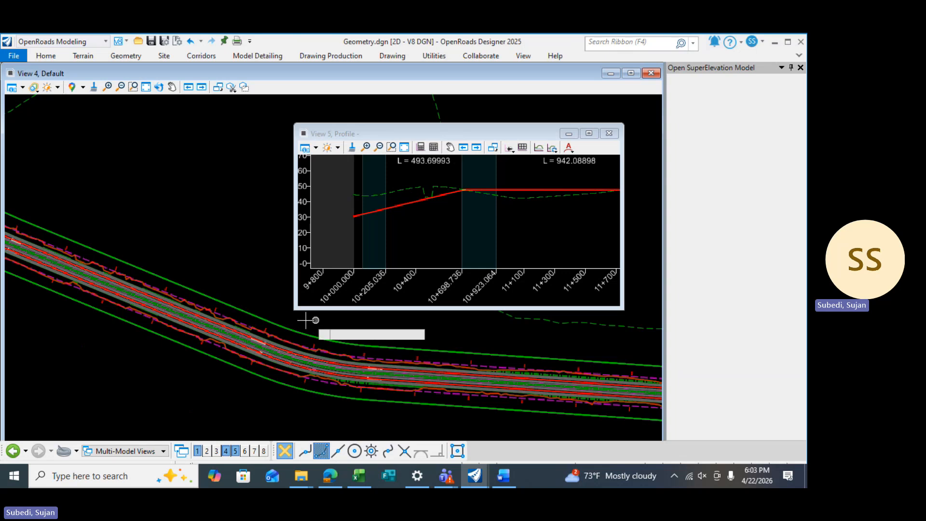
{"action": "left_click", "coordinate": [268, 319]}
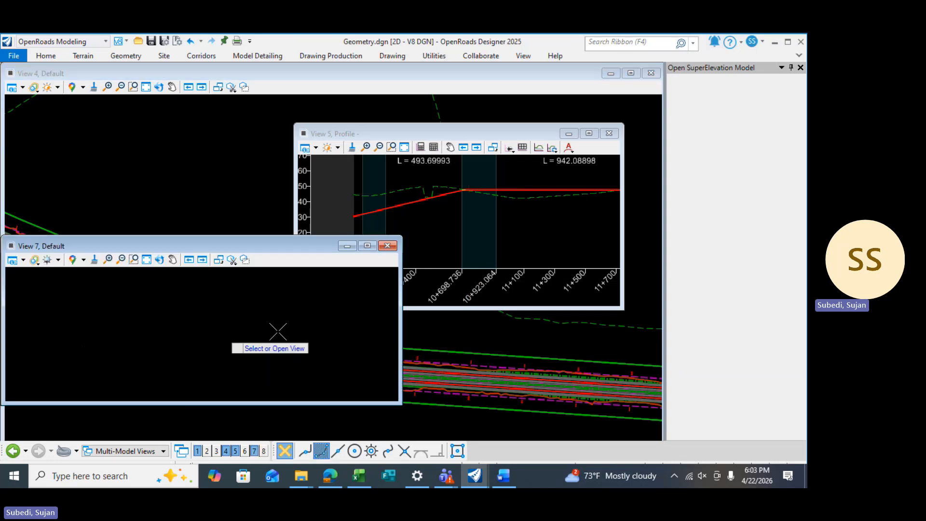
{"action": "left_click", "coordinate": [278, 331]}
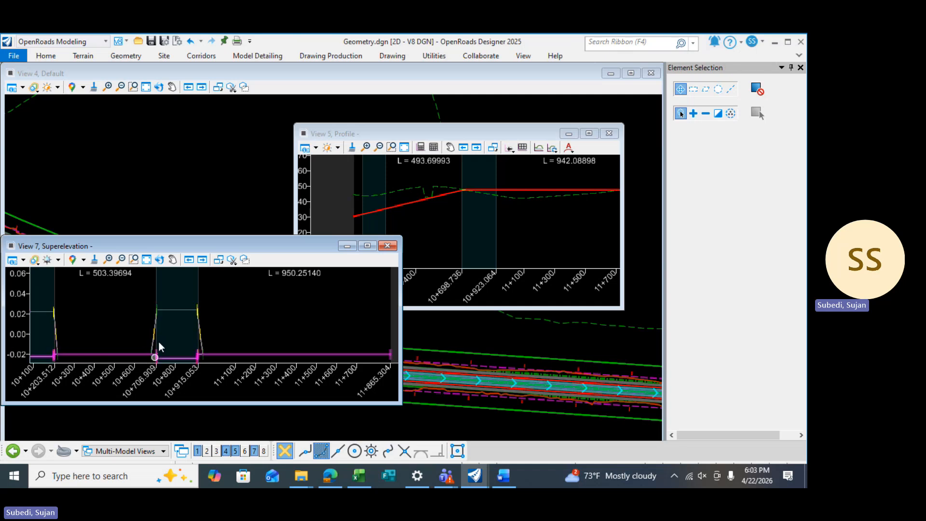
{"action": "left_click", "coordinate": [346, 246]}
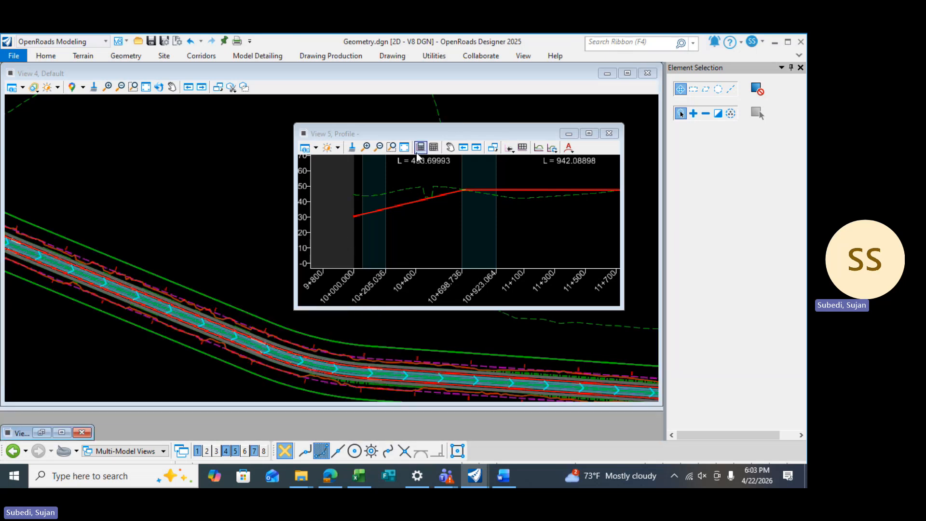
Switch to the practice question in Word to check the superelevation requirement, then return to Geometry.dgn in OpenRoads Designer.
{"action": "left_click", "coordinate": [503, 476]}
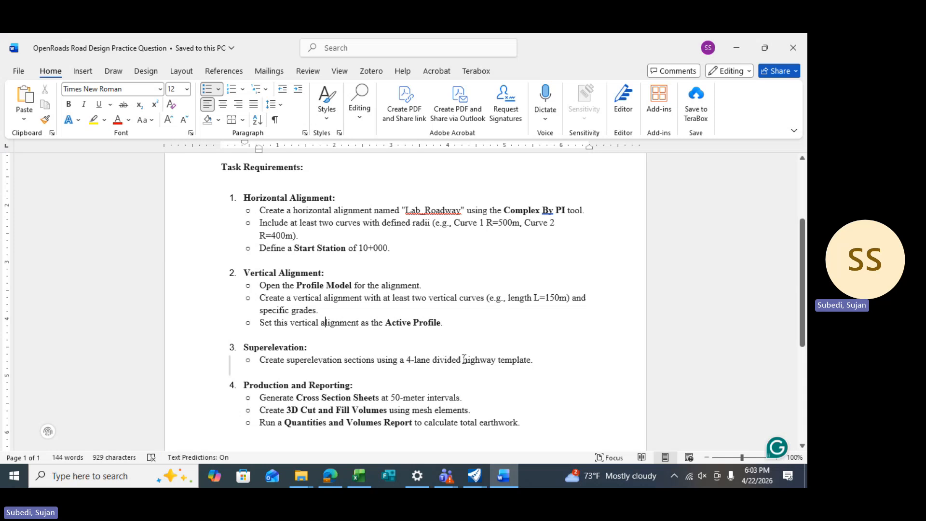
{"action": "left_click", "coordinate": [476, 475]}
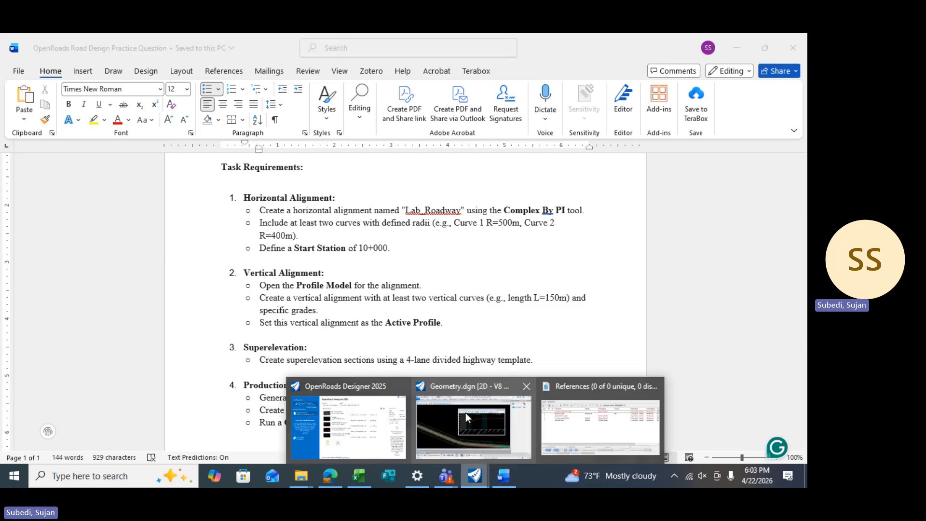
{"action": "left_click", "coordinate": [447, 421]}
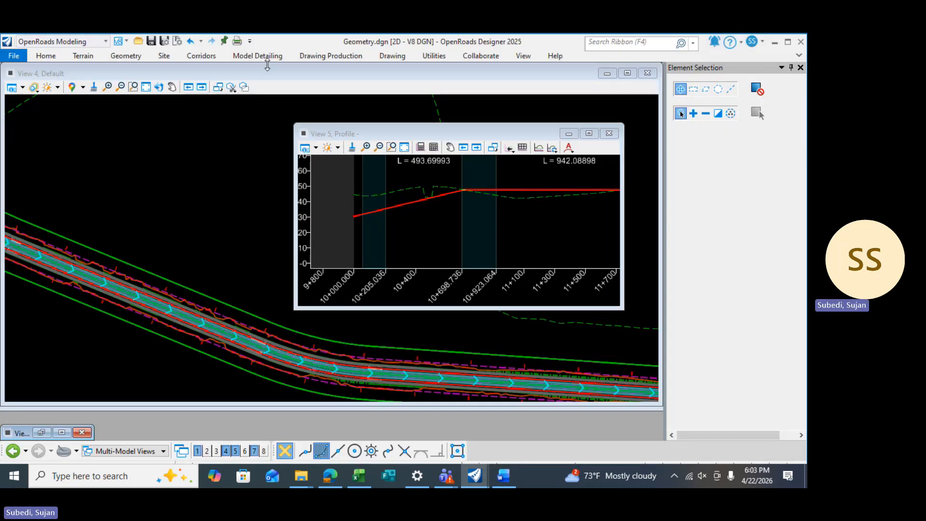
Start creating superelevation sections named Route 97 and select the corridor's centerline alignment.
{"action": "left_click", "coordinate": [195, 57]}
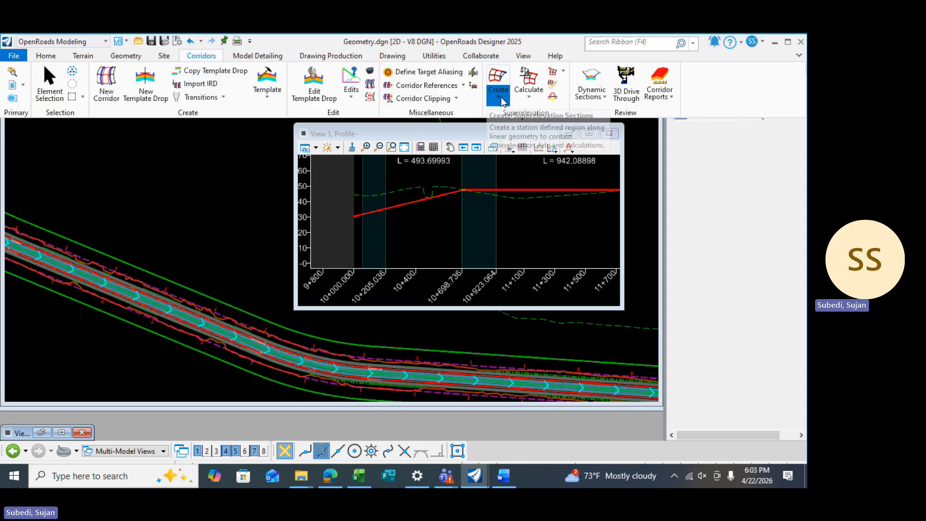
{"action": "left_click", "coordinate": [497, 90]}
{"action": "left_click", "coordinate": [534, 115]}
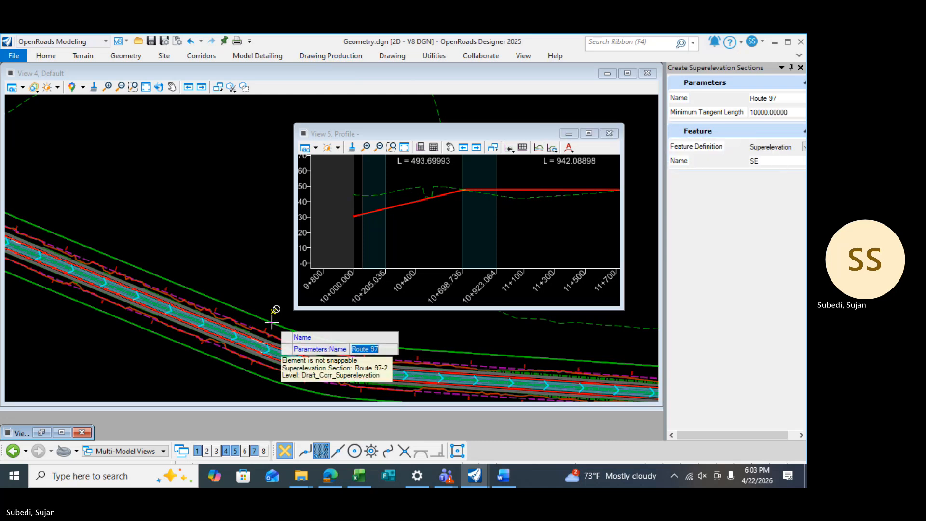
{"action": "left_click", "coordinate": [209, 270]}
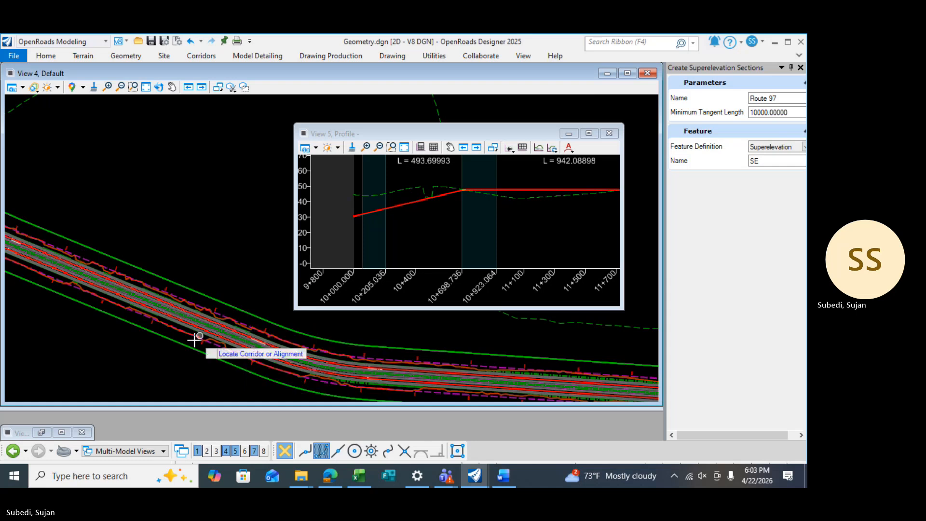
{"action": "scroll", "coordinate": [199, 317], "scroll_direction": "up", "scroll_amount": 2}
{"action": "scroll", "coordinate": [207, 290], "scroll_direction": "up", "scroll_amount": 3}
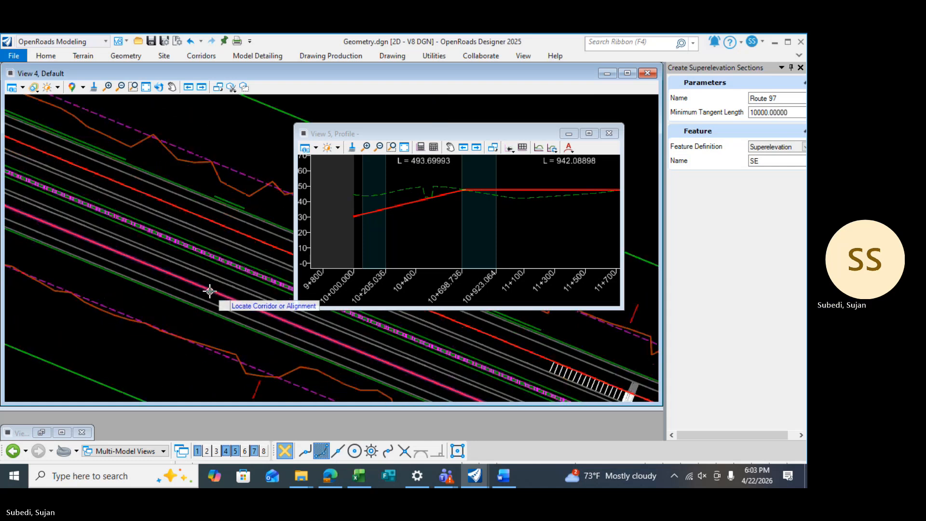
{"action": "middle_click_drag", "start_coordinate": [264, 250], "coordinate": [188, 341]}
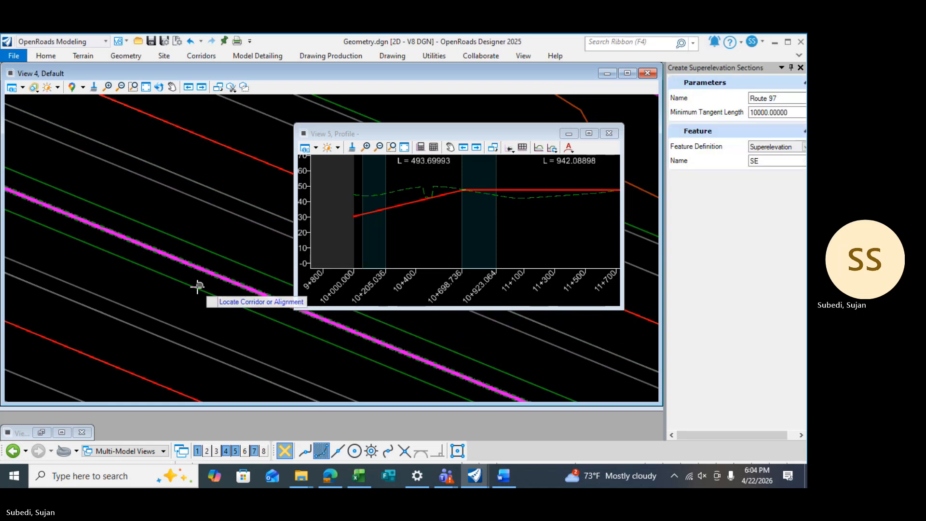
{"action": "scroll", "coordinate": [197, 285], "scroll_direction": "up", "scroll_amount": 4}
{"action": "left_click", "coordinate": [239, 220]}
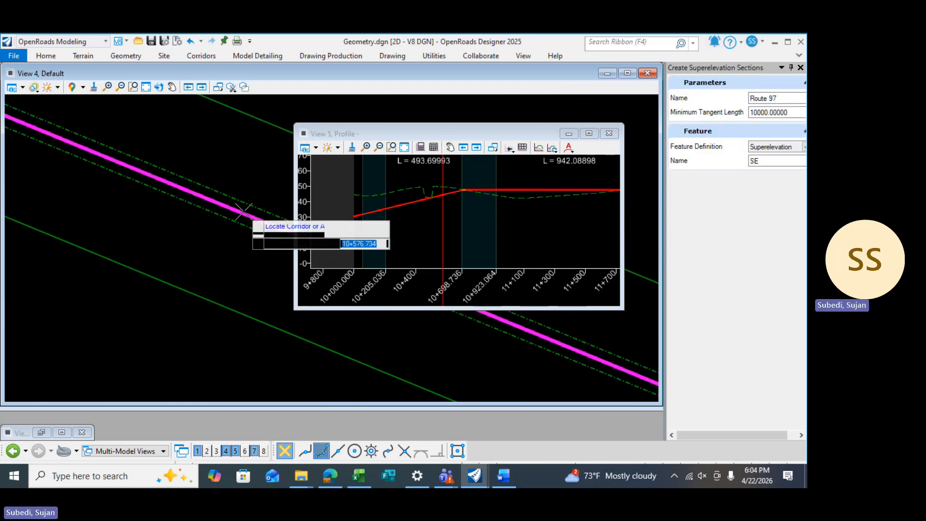
Set the superelevation start station to 10+008.081 near the corridor's beginning.
{"action": "scroll", "coordinate": [227, 246], "scroll_direction": "down", "scroll_amount": 3}
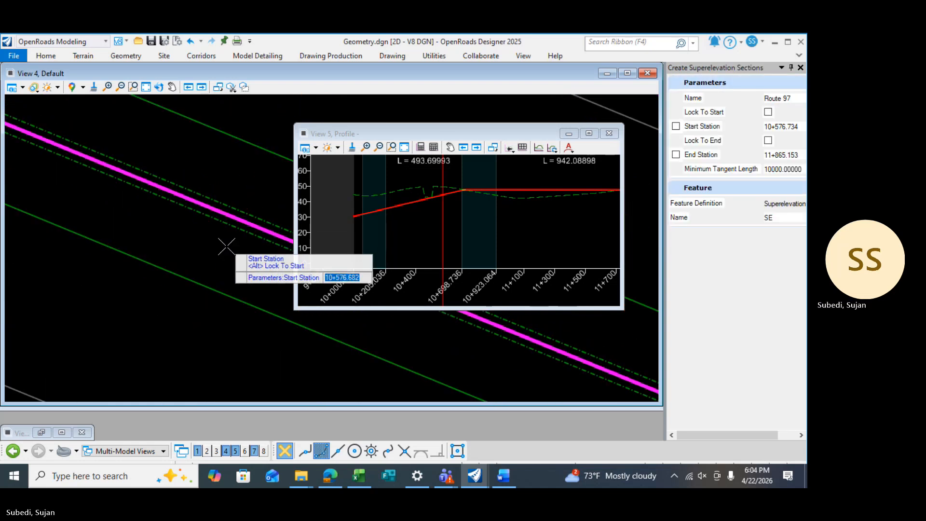
{"action": "scroll", "coordinate": [225, 251], "scroll_direction": "down", "scroll_amount": 1}
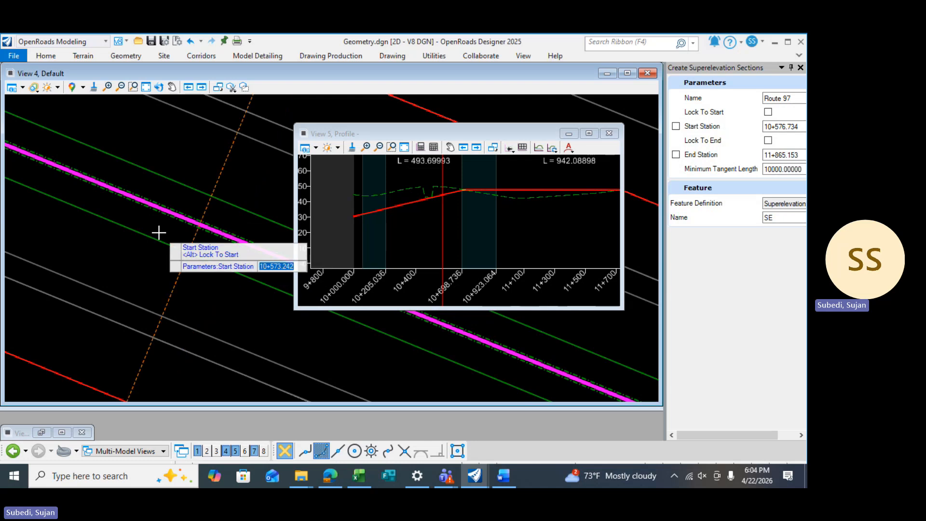
{"action": "scroll", "coordinate": [158, 233], "scroll_direction": "down", "scroll_amount": 1}
{"action": "scroll", "coordinate": [163, 261], "scroll_direction": "down", "scroll_amount": 3}
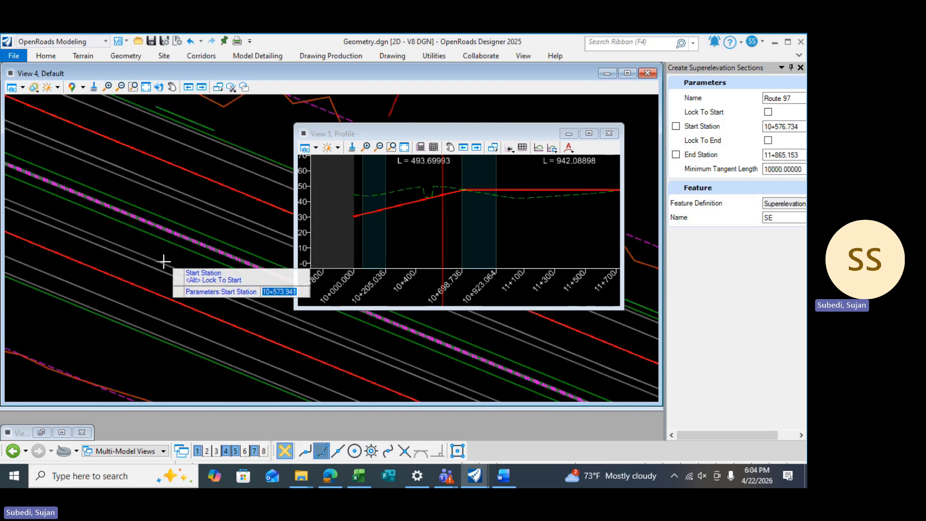
{"action": "scroll", "coordinate": [163, 262], "scroll_direction": "down", "scroll_amount": 5}
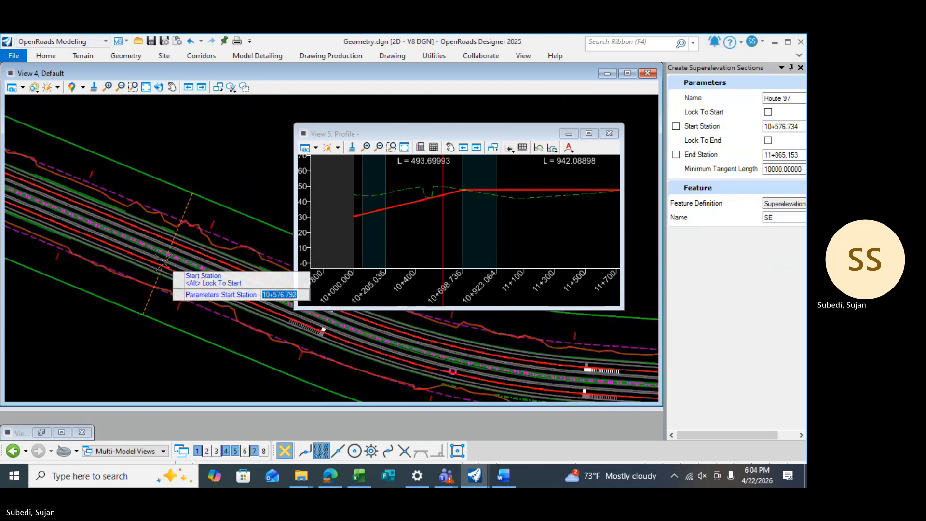
{"action": "scroll", "coordinate": [164, 262], "scroll_direction": "down", "scroll_amount": 4}
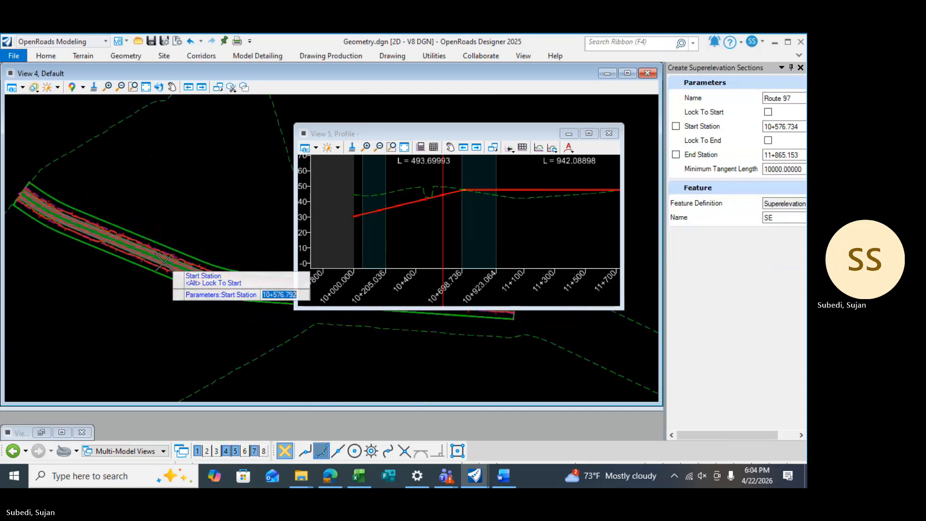
{"action": "middle_click_drag", "start_coordinate": [164, 262], "coordinate": [217, 269]}
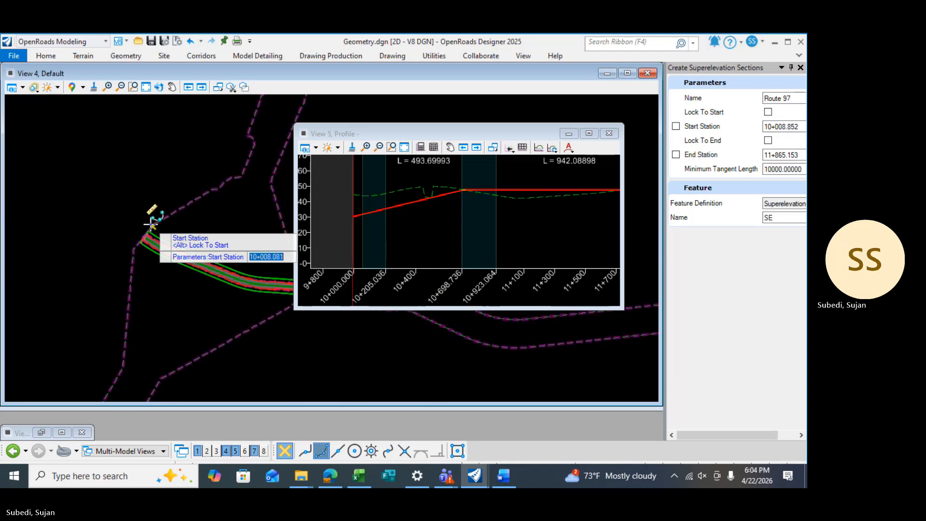
{"action": "left_click", "coordinate": [188, 265]}
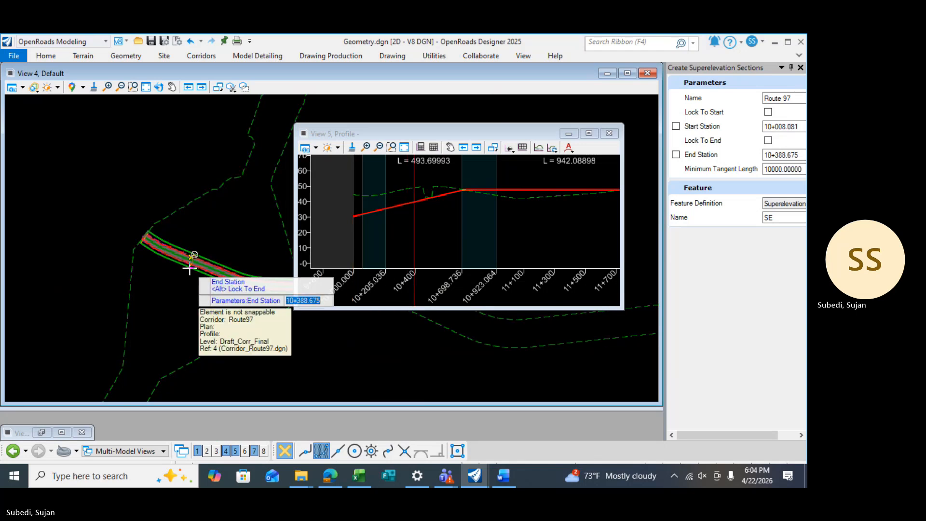
Set the end station to 11+865.153 at the corridor's end and accept 10000 minimum tangent length and Template lane creation.
{"action": "middle_click_drag", "start_coordinate": [224, 286], "coordinate": [100, 282]}
{"action": "scroll", "coordinate": [145, 278], "scroll_direction": "up", "scroll_amount": 1}
{"action": "scroll", "coordinate": [198, 276], "scroll_direction": "up", "scroll_amount": 1}
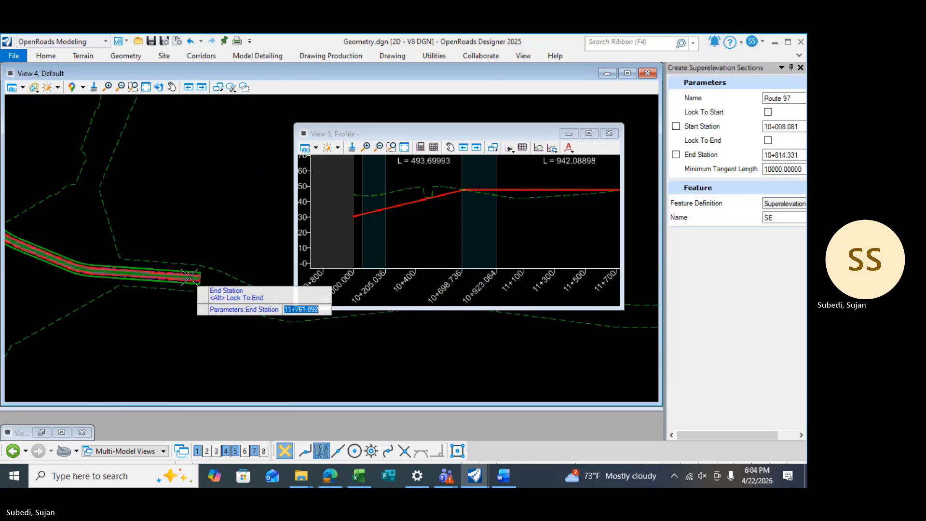
{"action": "left_click", "coordinate": [202, 277]}
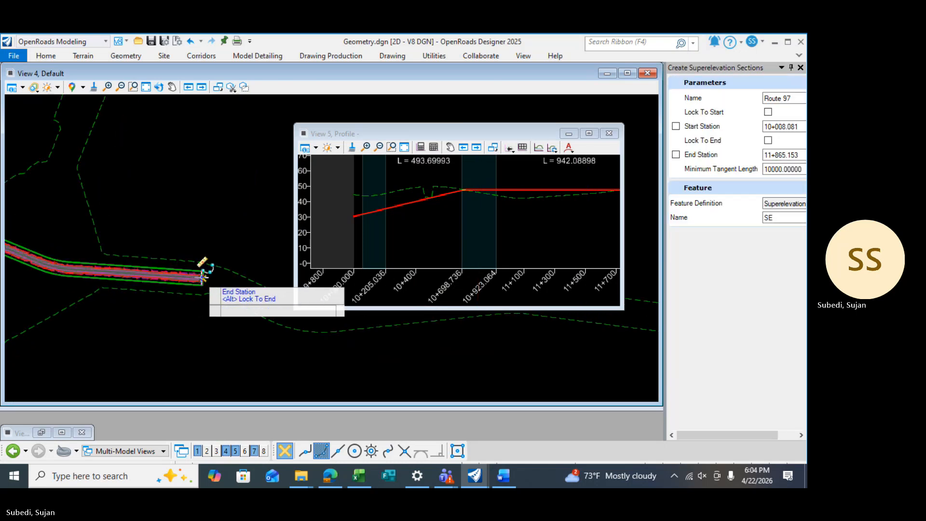
{"action": "left_click", "coordinate": [221, 246]}
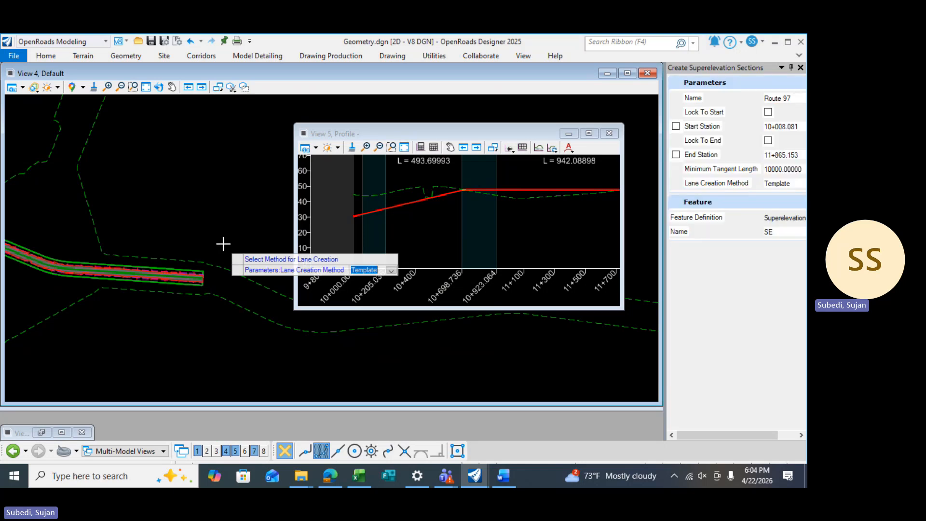
{"action": "left_click", "coordinate": [222, 244]}
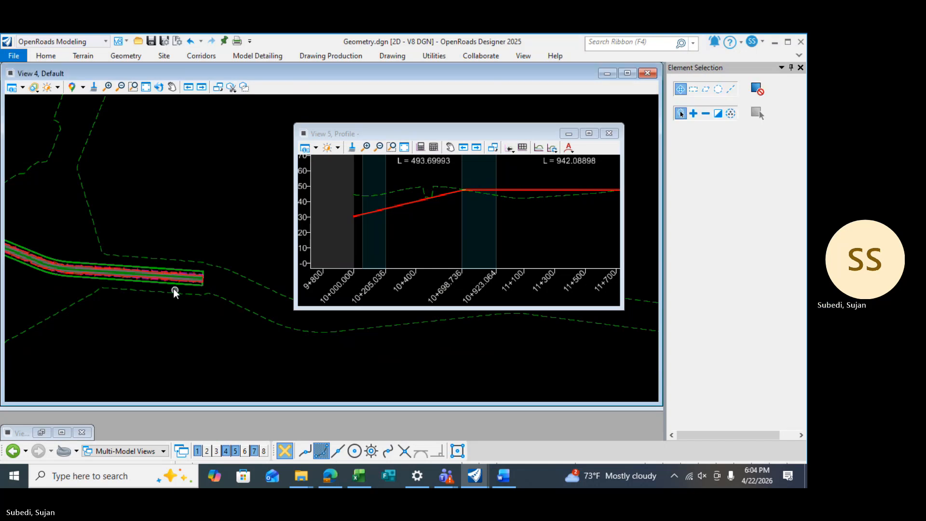
{"action": "scroll", "coordinate": [190, 280], "scroll_direction": "up", "scroll_amount": 2}
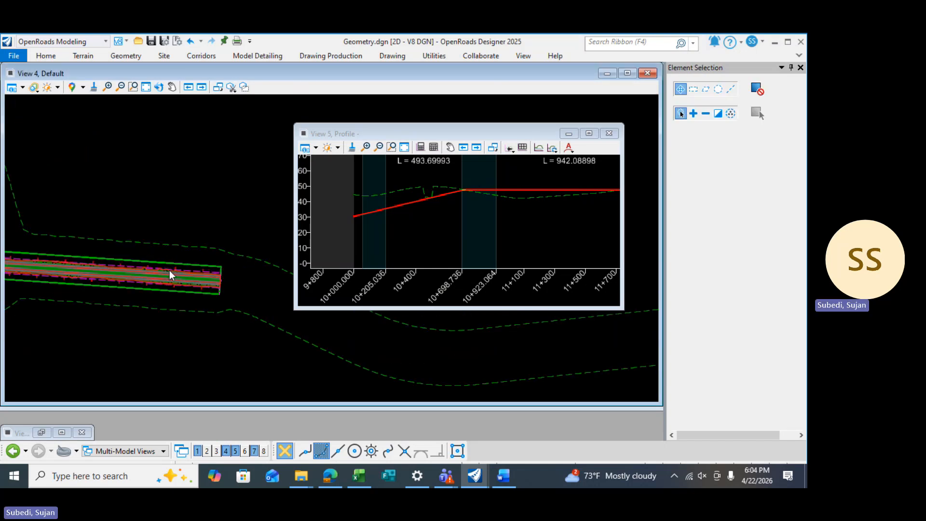
{"action": "scroll", "coordinate": [169, 272], "scroll_direction": "up", "scroll_amount": 3}
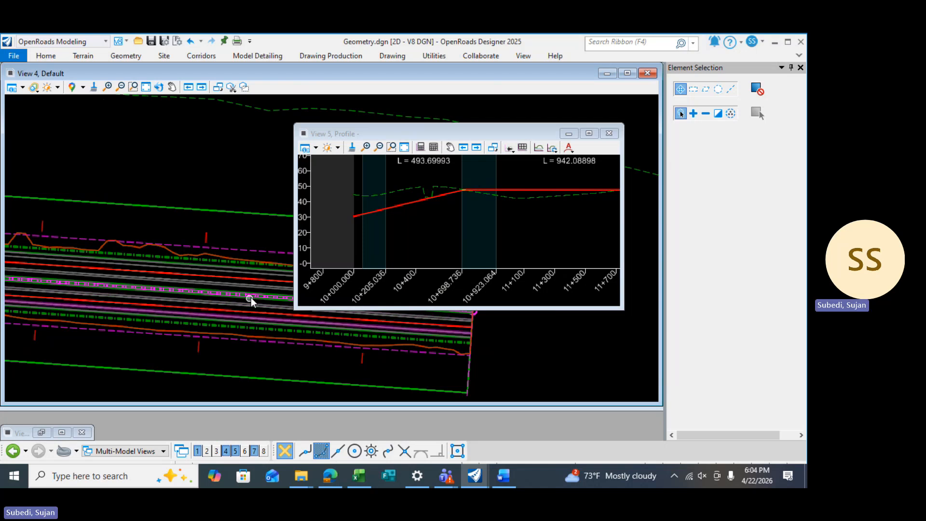
{"action": "scroll", "coordinate": [251, 297], "scroll_direction": "down", "scroll_amount": 2}
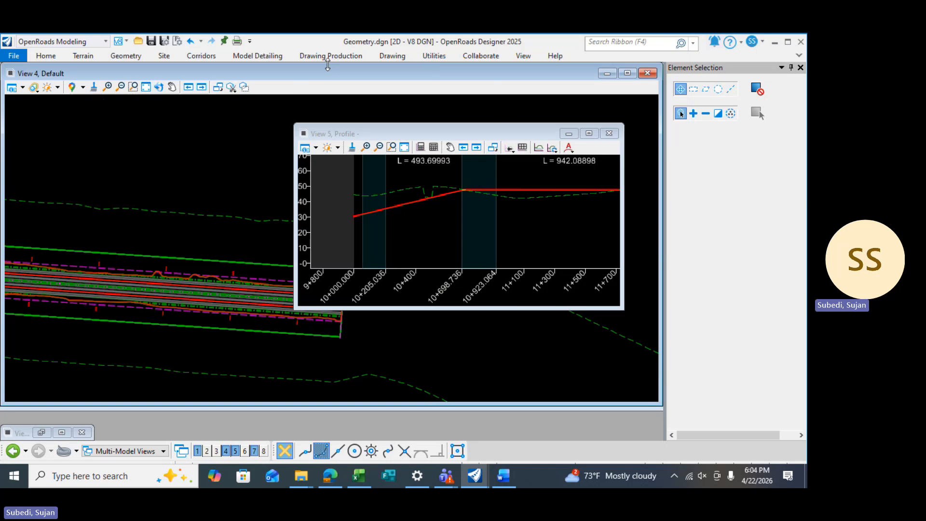
{"action": "left_click", "coordinate": [365, 146]}
{"action": "left_click", "coordinate": [197, 56]}
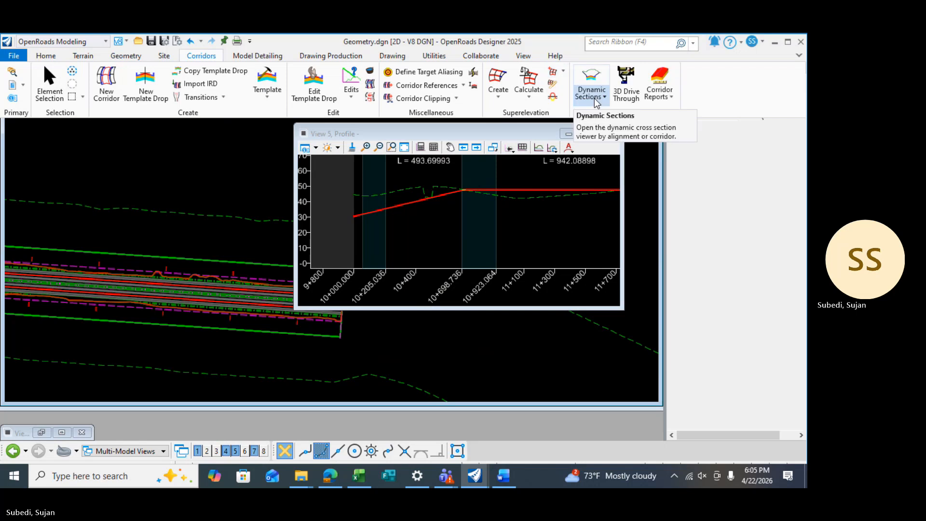
{"action": "left_click", "coordinate": [590, 94]}
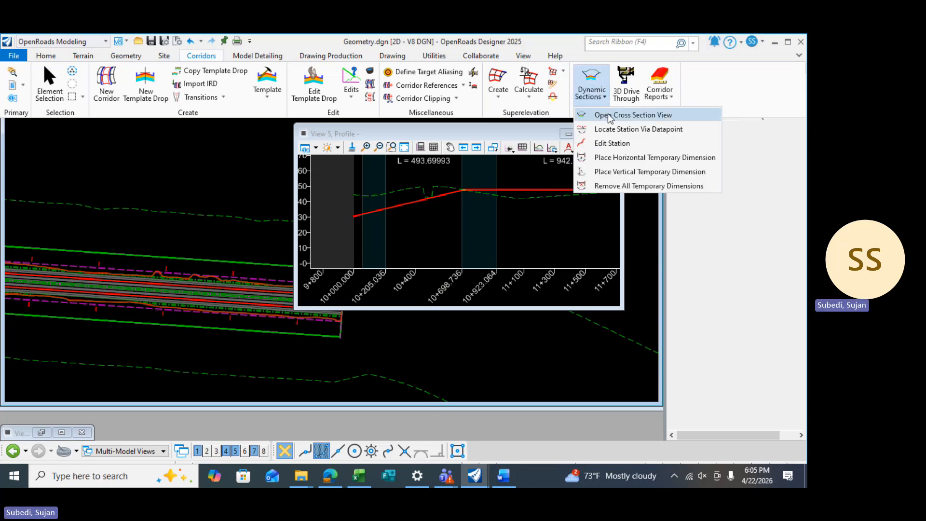
{"action": "left_click", "coordinate": [498, 92]}
{"action": "left_click", "coordinate": [529, 94]}
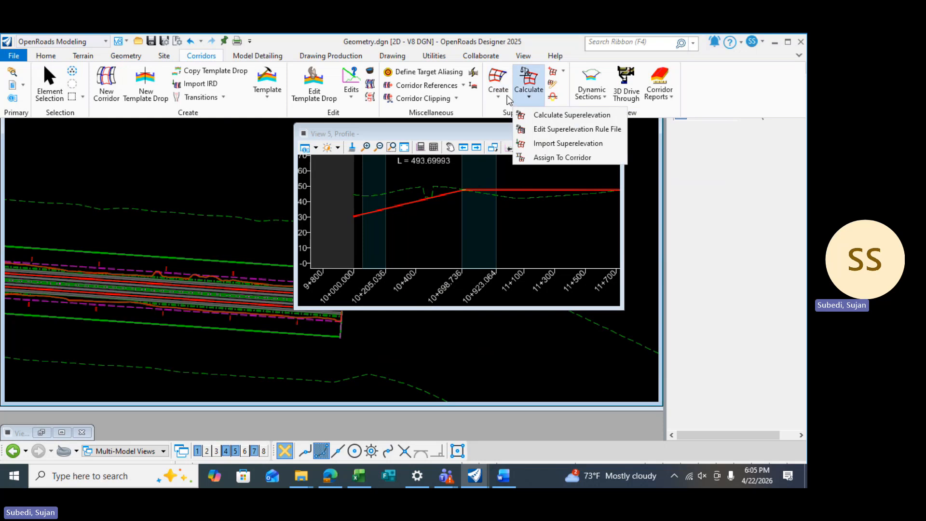
{"action": "left_click", "coordinate": [496, 90]}
{"action": "left_click", "coordinate": [257, 188]}
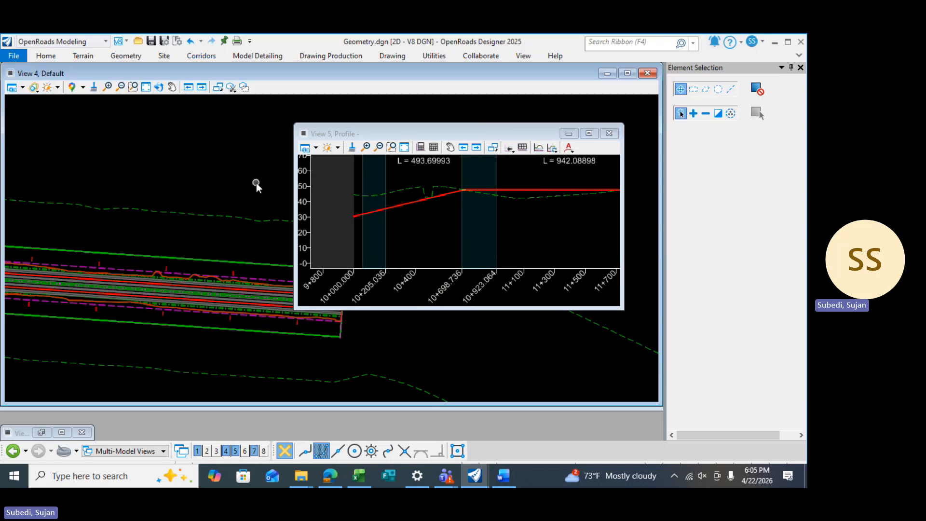
Switch to the practice question in Word to check the production and reporting requirements, then return to Geometry.dgn in OpenRoads Designer.
{"action": "left_click", "coordinate": [502, 476]}
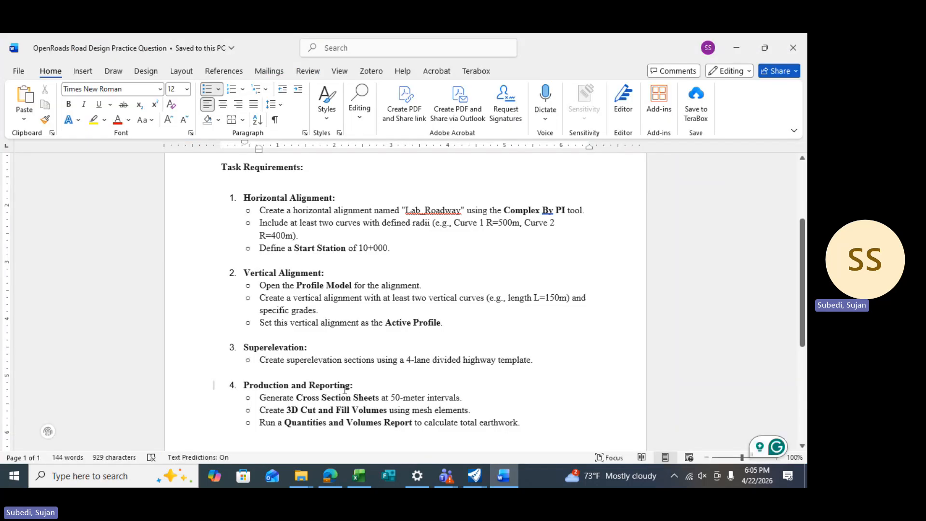
{"action": "left_click", "coordinate": [472, 478]}
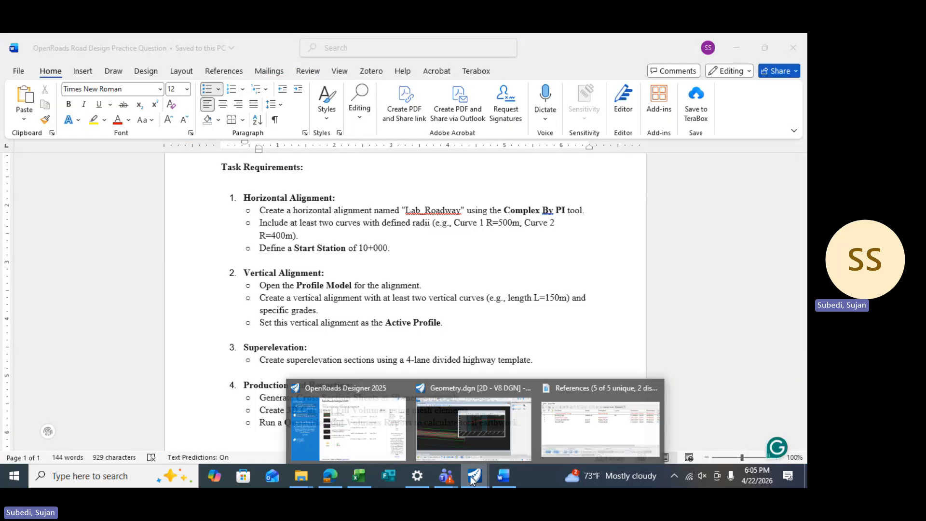
{"action": "left_click", "coordinate": [426, 437]}
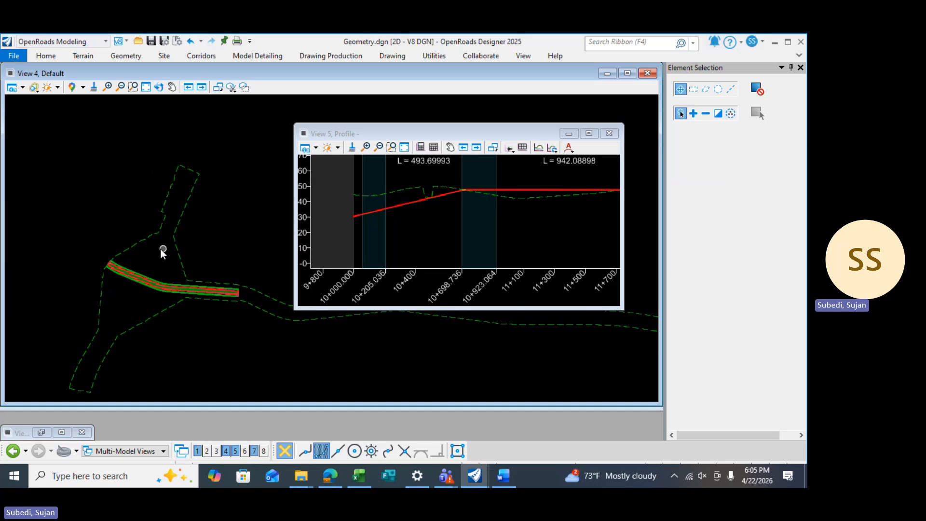
Create cut and fill volumes for the corridor using Volumes_Cut and Volumes_Fill, leaving unsuitable, custom and substrata computation off.
{"action": "scroll", "coordinate": [145, 259], "scroll_direction": "up", "scroll_amount": 3}
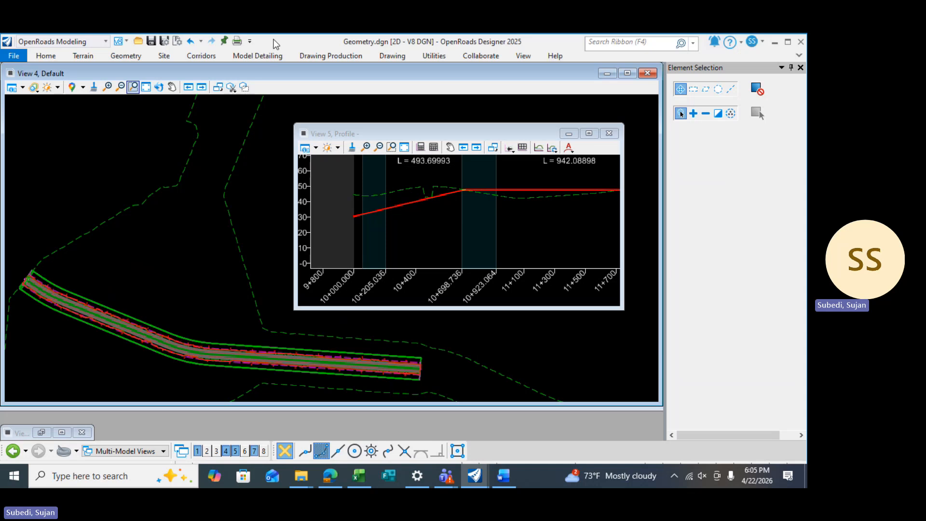
{"action": "left_click", "coordinate": [313, 55]}
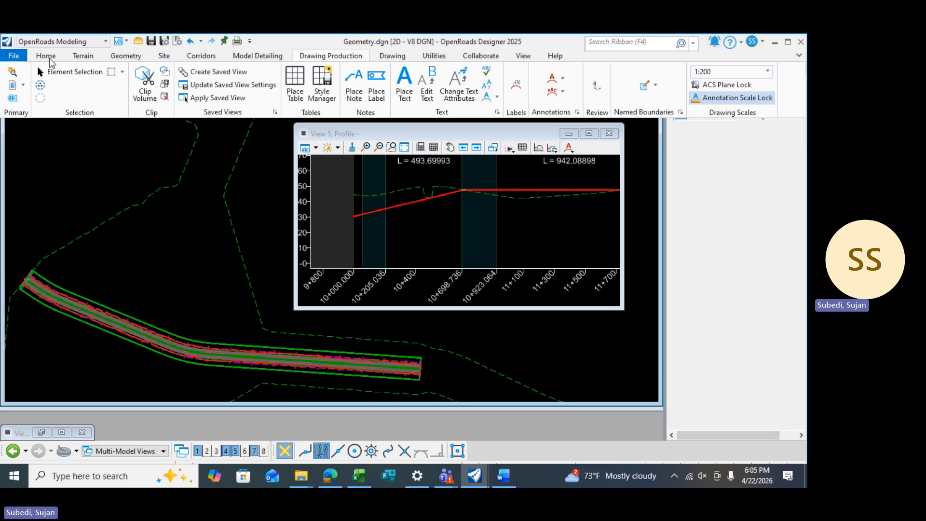
{"action": "left_click", "coordinate": [43, 58]}
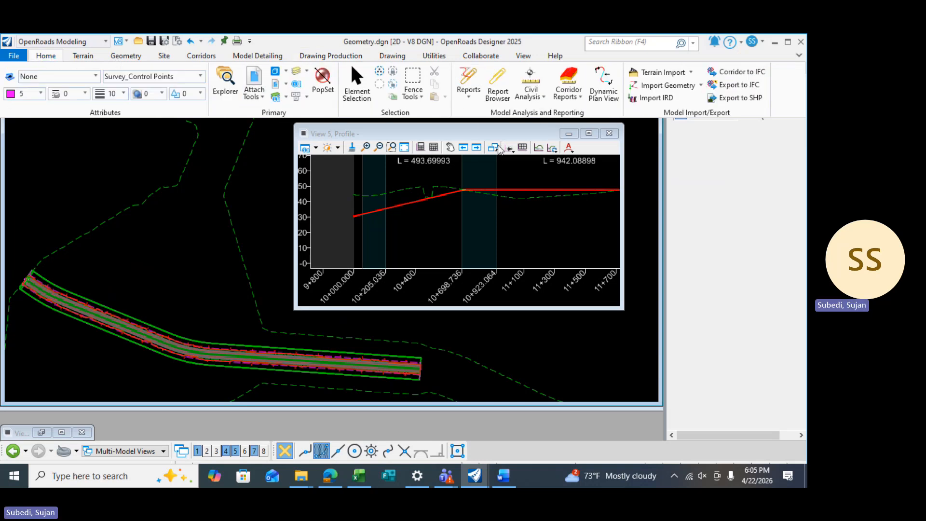
{"action": "left_click", "coordinate": [531, 92]}
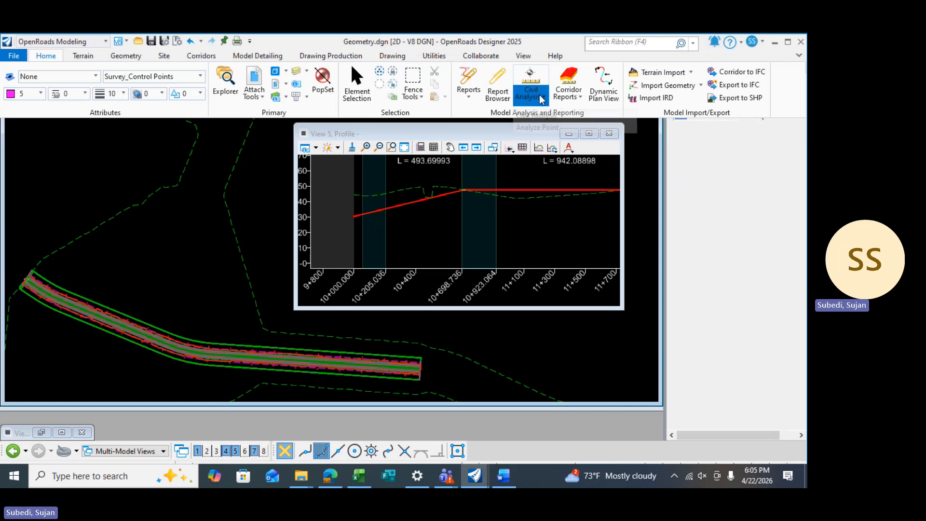
{"action": "left_click", "coordinate": [562, 230]}
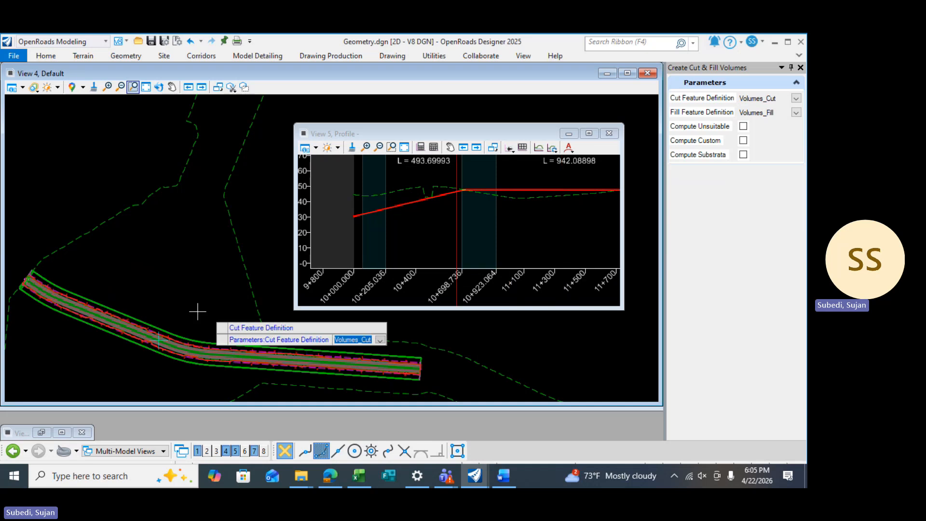
{"action": "left_click", "coordinate": [163, 271]}
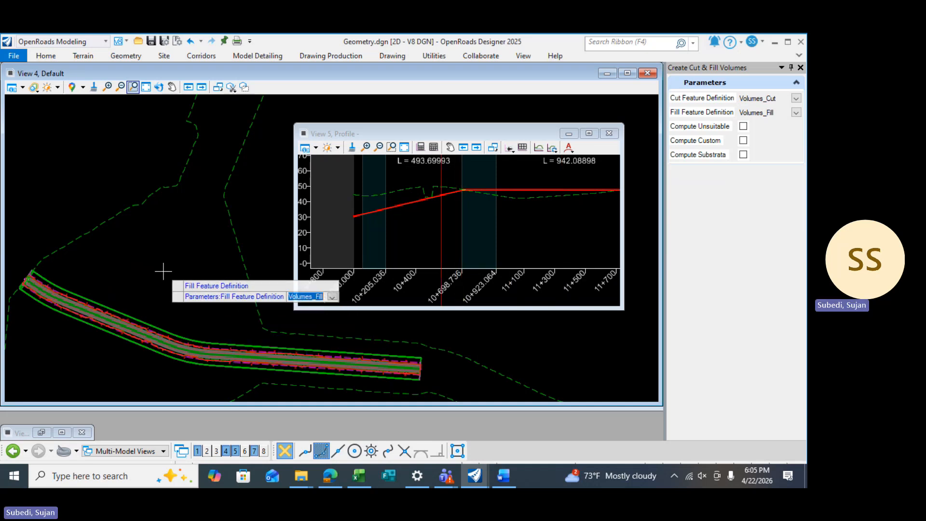
{"action": "left_click", "coordinate": [163, 271]}
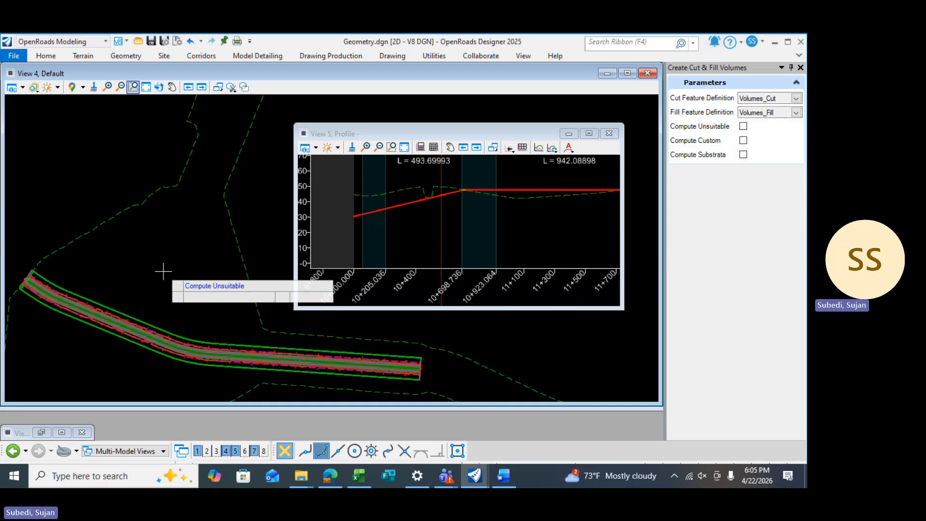
{"action": "left_click", "coordinate": [163, 271]}
{"action": "left_click", "coordinate": [163, 271]}
{"action": "left_click", "coordinate": [163, 271]}
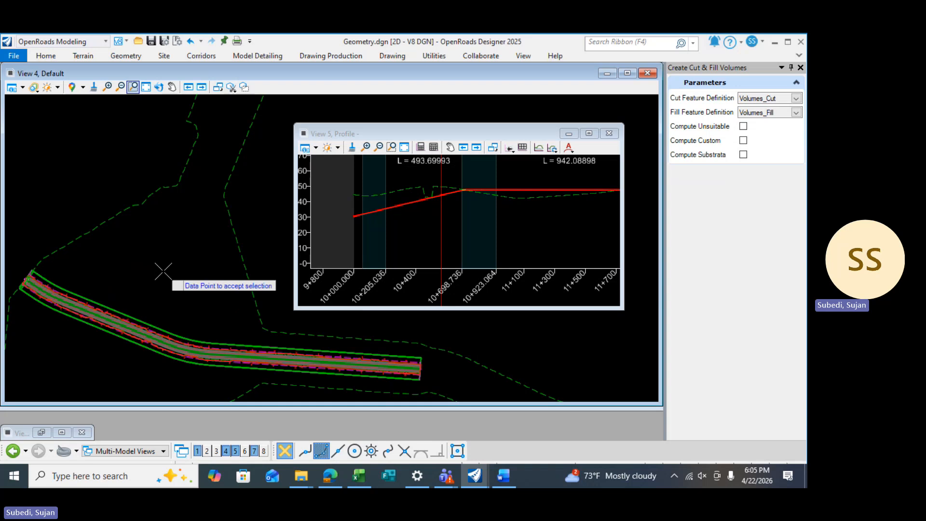
{"action": "left_click", "coordinate": [162, 335]}
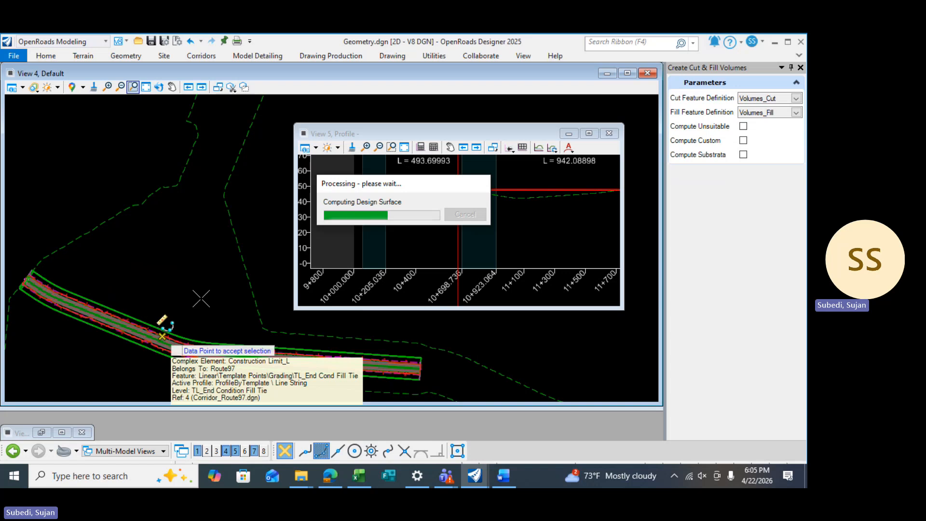
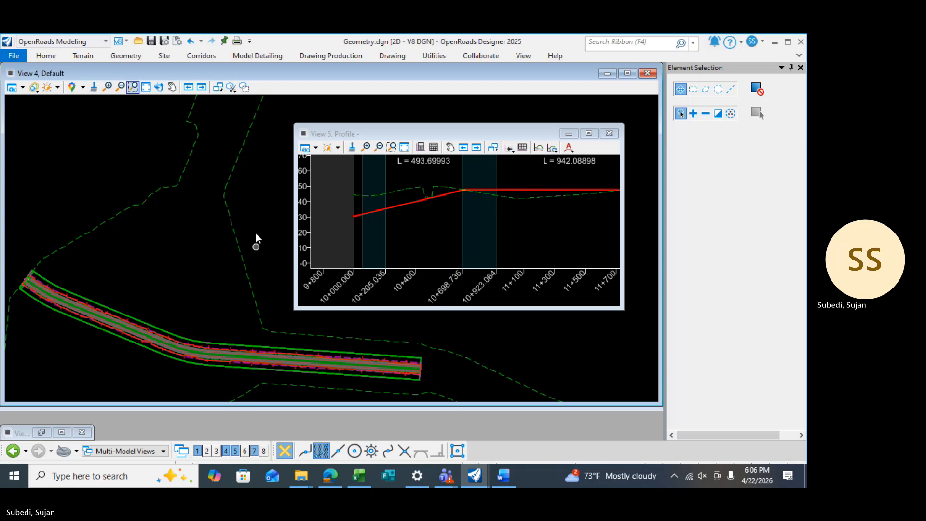
Generate the Quantities Report by Named Boundary with the group set to <None> and examine the Volumes_Fill and Volumes_Cut volumes.
{"action": "mouse_move", "coordinate": [382, 130]}
{"action": "left_mouse_down"}
{"action": "mouse_move", "coordinate": [375, 152]}
{"action": "mouse_move", "coordinate": [379, 139]}
{"action": "left_mouse_up"}
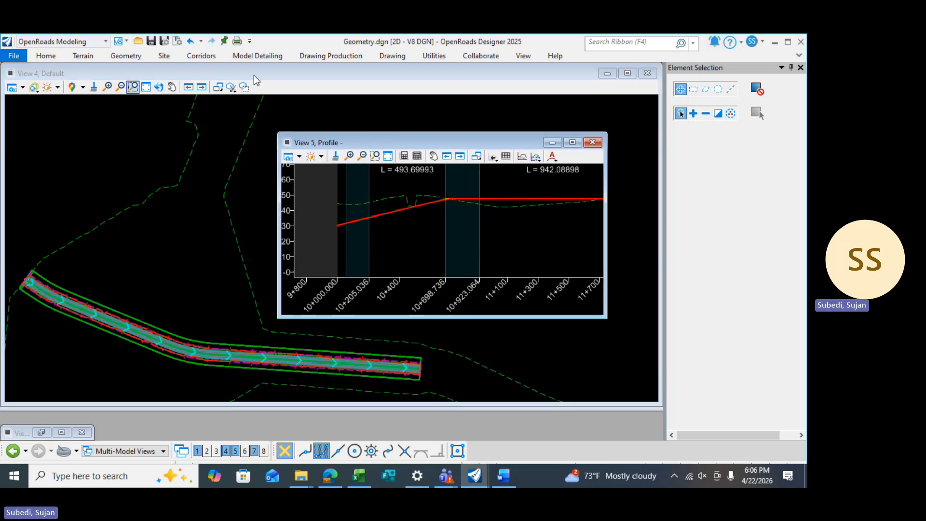
{"action": "left_click", "coordinate": [37, 59]}
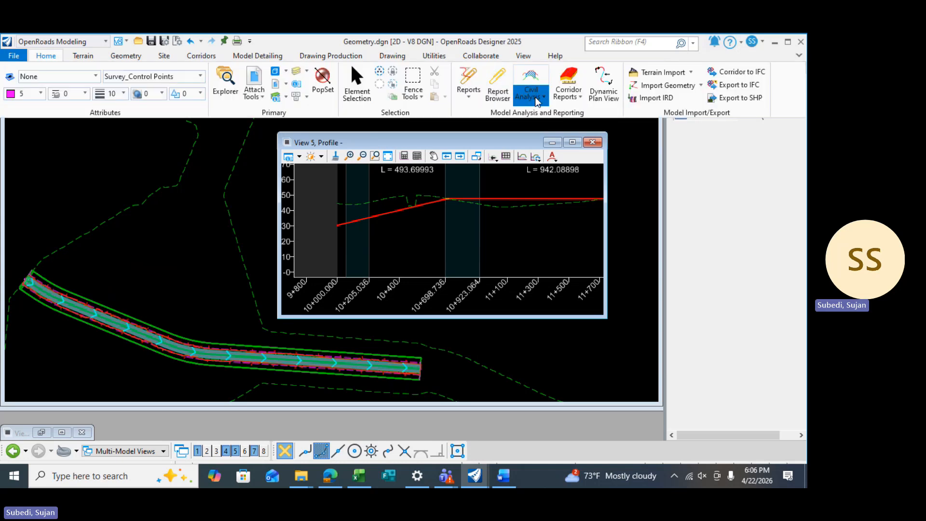
{"action": "left_click", "coordinate": [536, 100]}
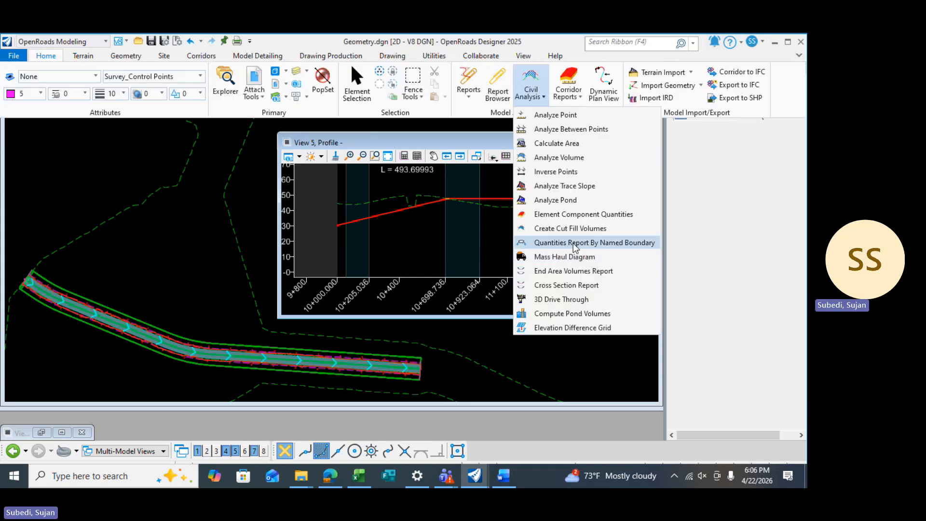
{"action": "left_click", "coordinate": [575, 243]}
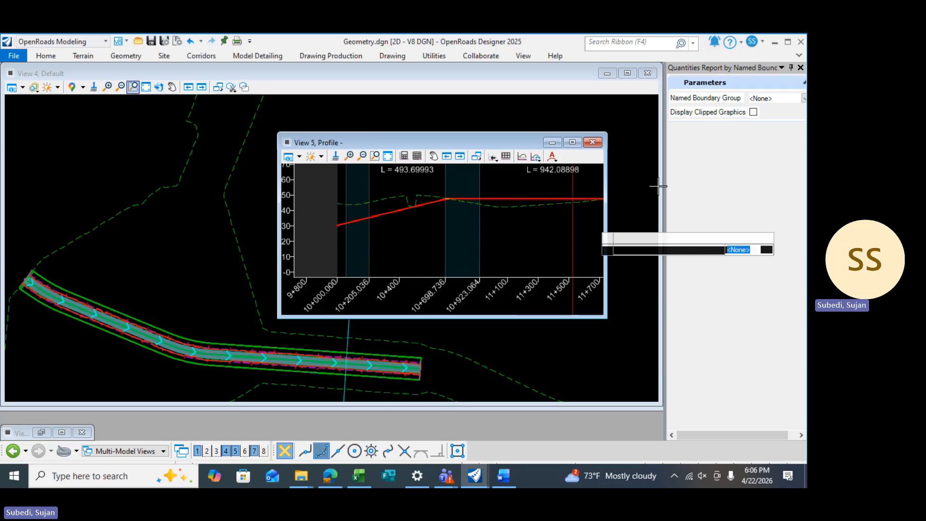
{"action": "left_click", "coordinate": [803, 98]}
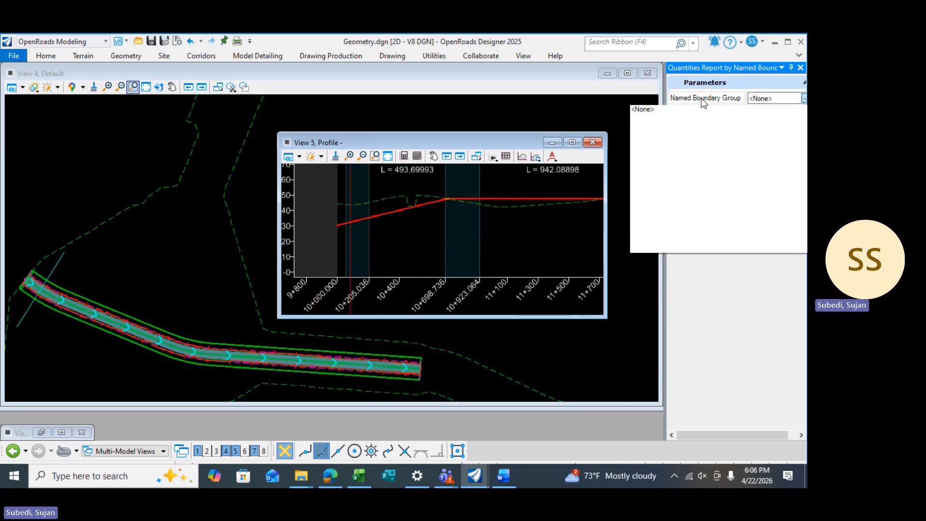
{"action": "left_click", "coordinate": [197, 212]}
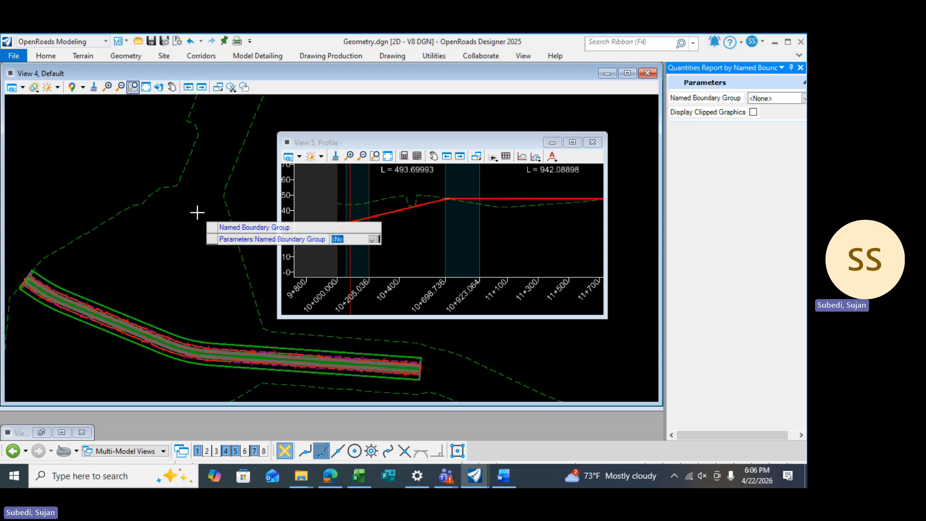
{"action": "left_click", "coordinate": [197, 212]}
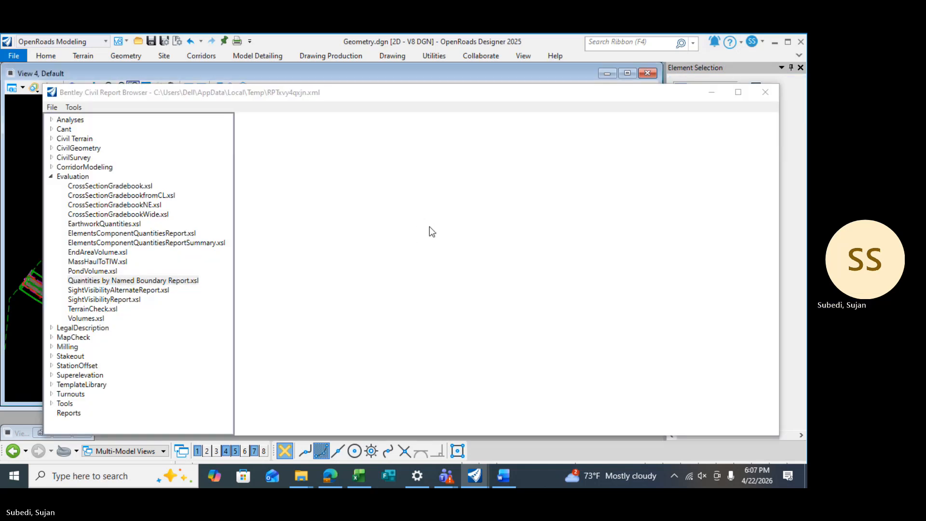
{"action": "left_click_drag", "start_coordinate": [689, 332], "coordinate": [730, 340]}
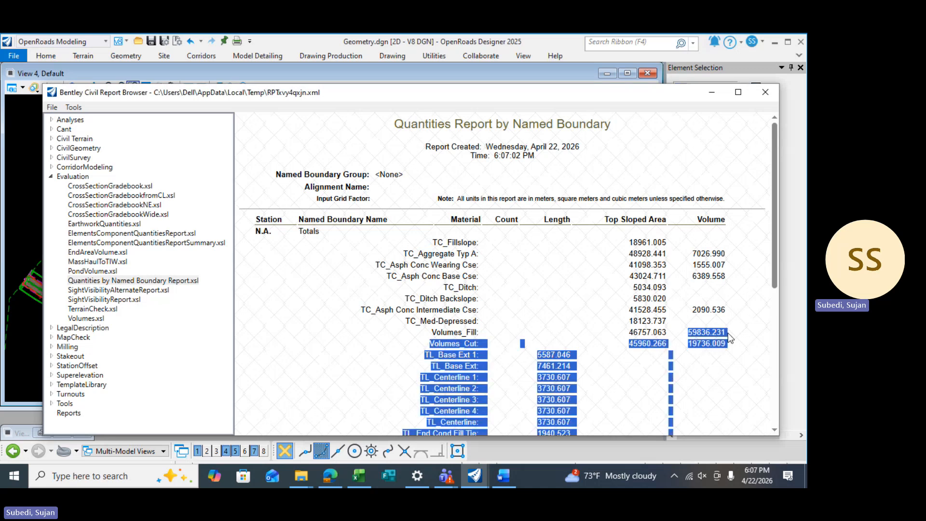
{"action": "left_click", "coordinate": [693, 334]}
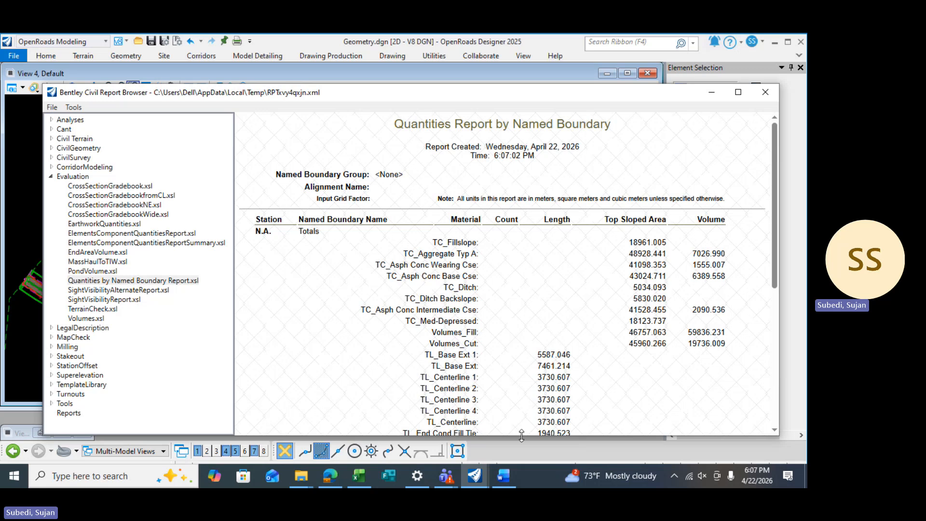
Switch to the OpenRoads_EarthWork_Exam_Practise workbook in Excel and enter 59836 as the Overall Fill in E6.
{"action": "left_click", "coordinate": [369, 476]}
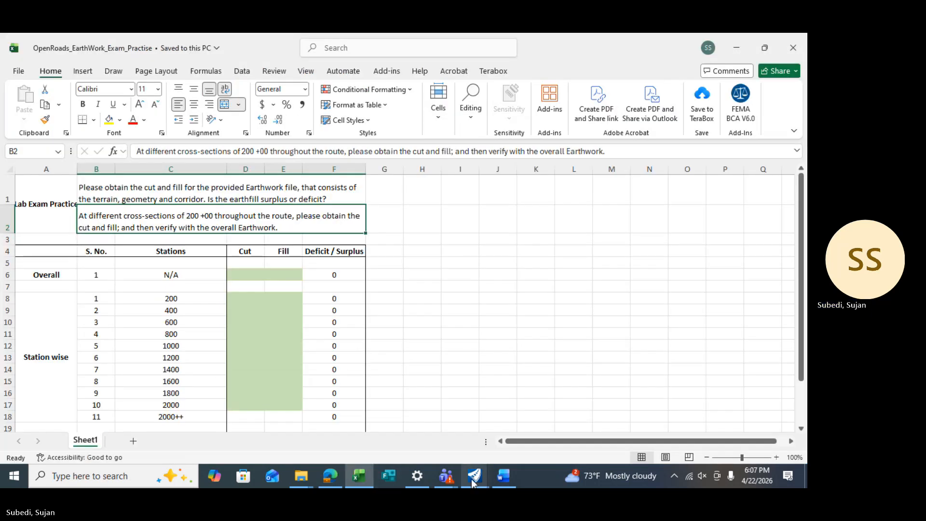
{"action": "mouse_move", "coordinate": [472, 481]}
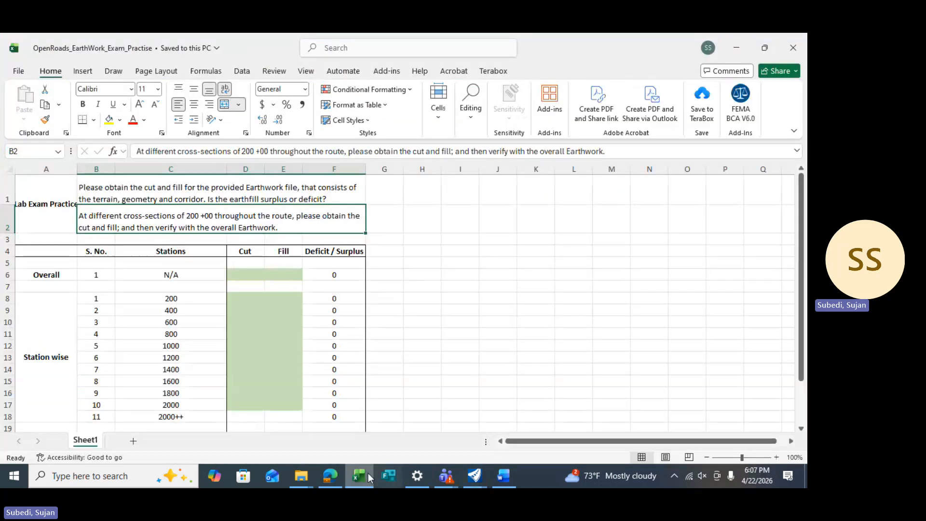
{"action": "left_click", "coordinate": [284, 274]}
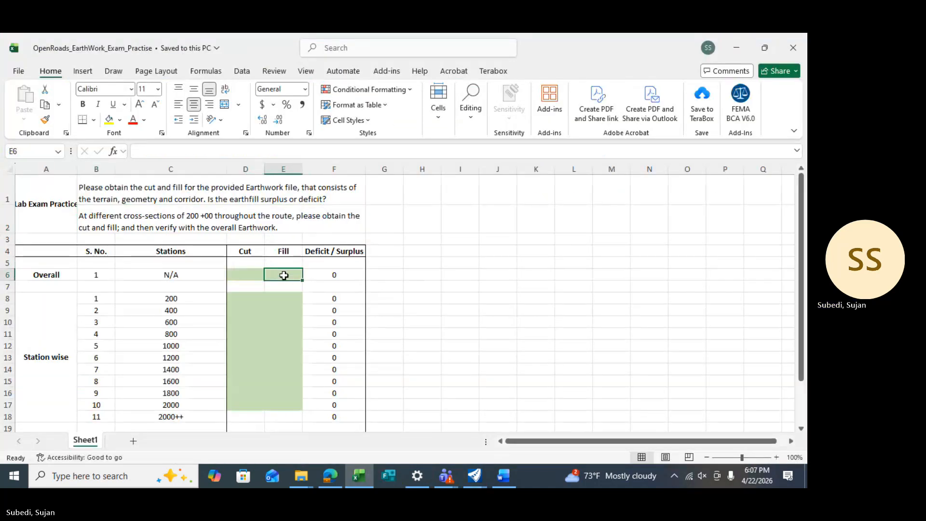
{"action": "type", "text": "59836"}
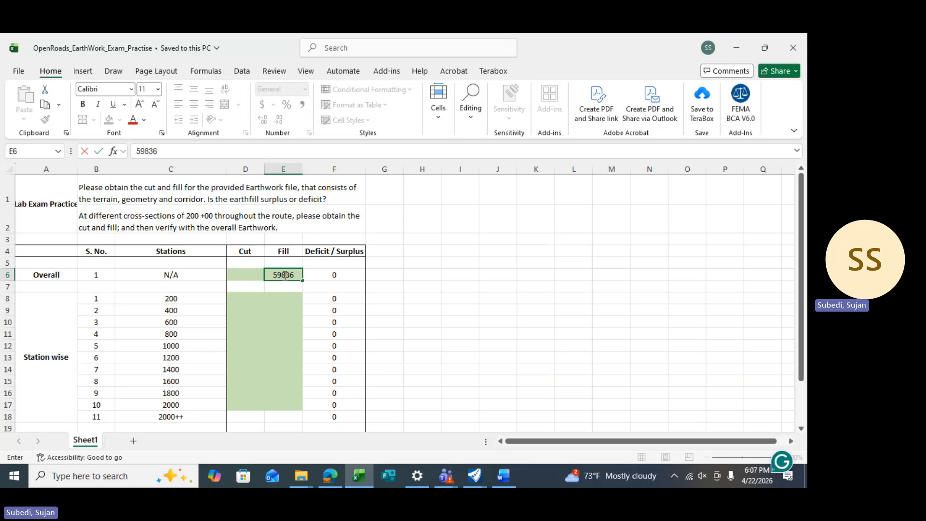
{"action": "key", "text": "Left"}
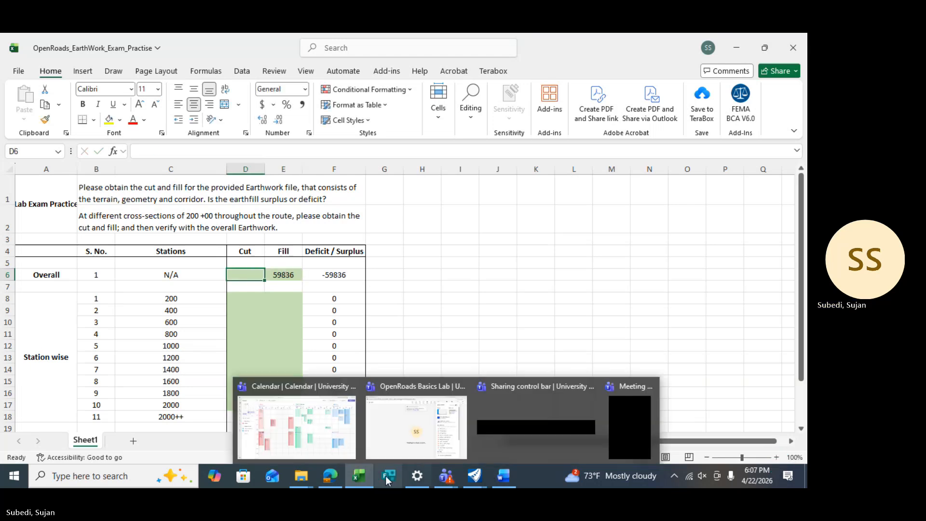
Enter 19736.009 as the Overall Cut in D6, checking the decimals against the report.
{"action": "mouse_move", "coordinate": [478, 476]}
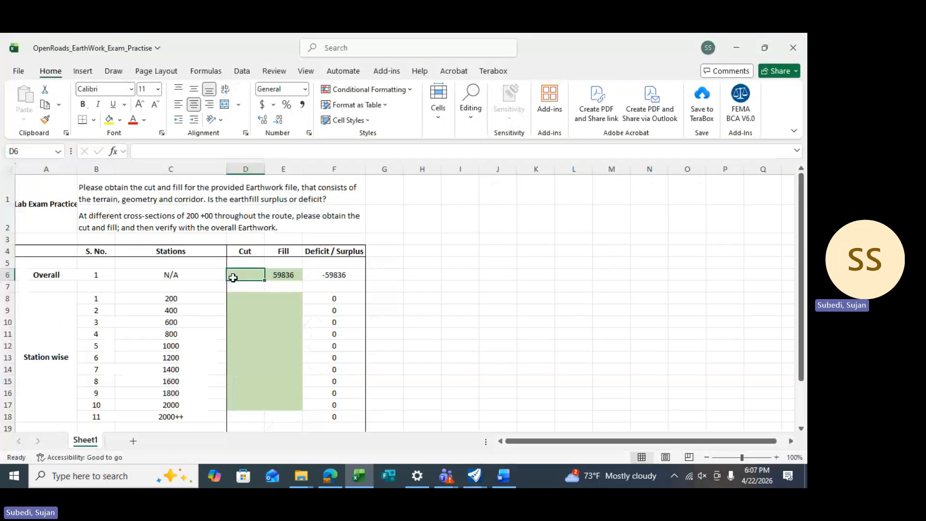
{"action": "type", "text": "19736"}
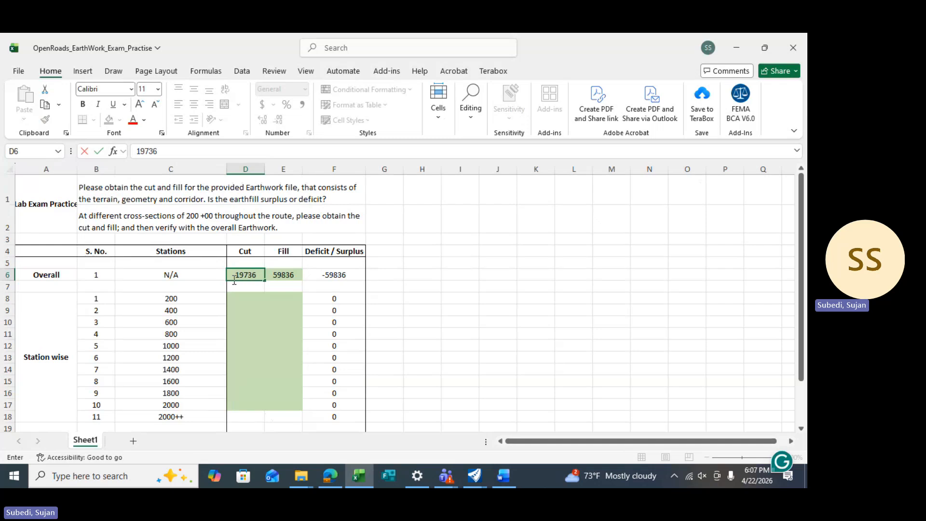
{"action": "type", "text": "."}
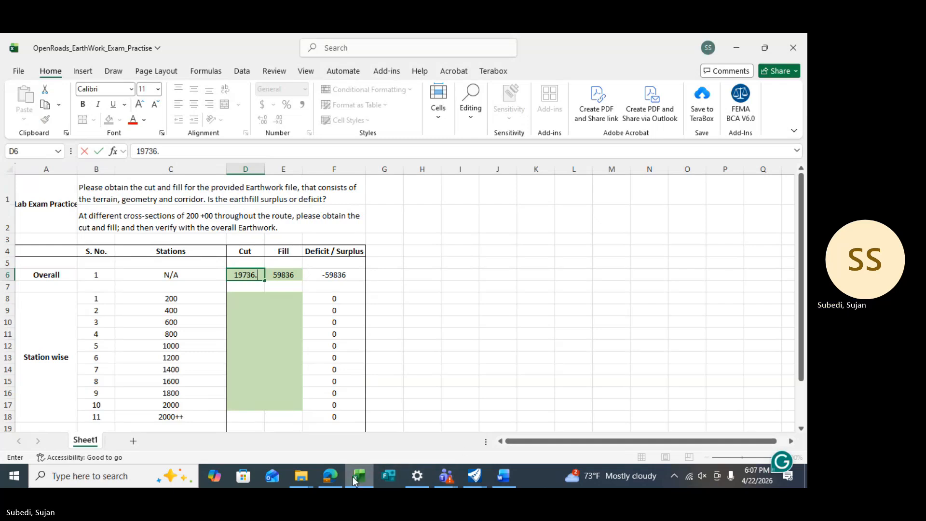
{"action": "mouse_move", "coordinate": [445, 480]}
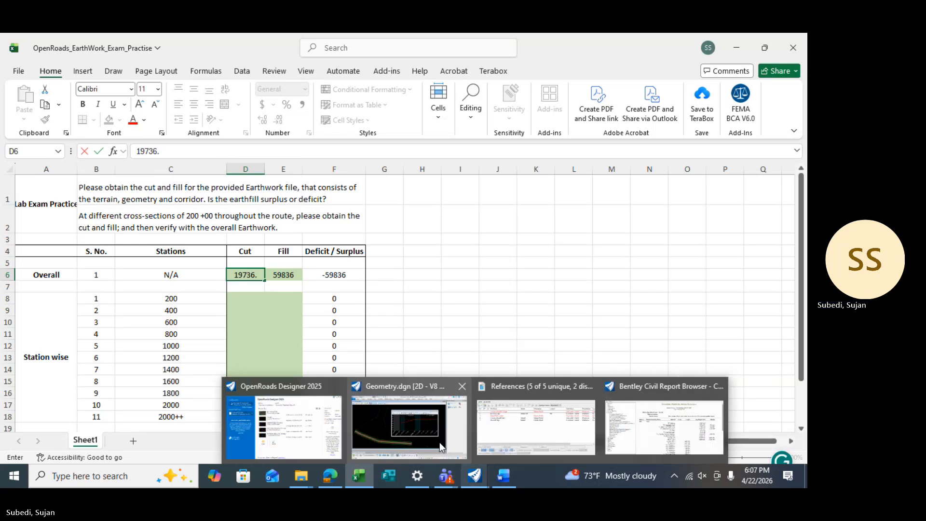
{"action": "type", "text": "009"}
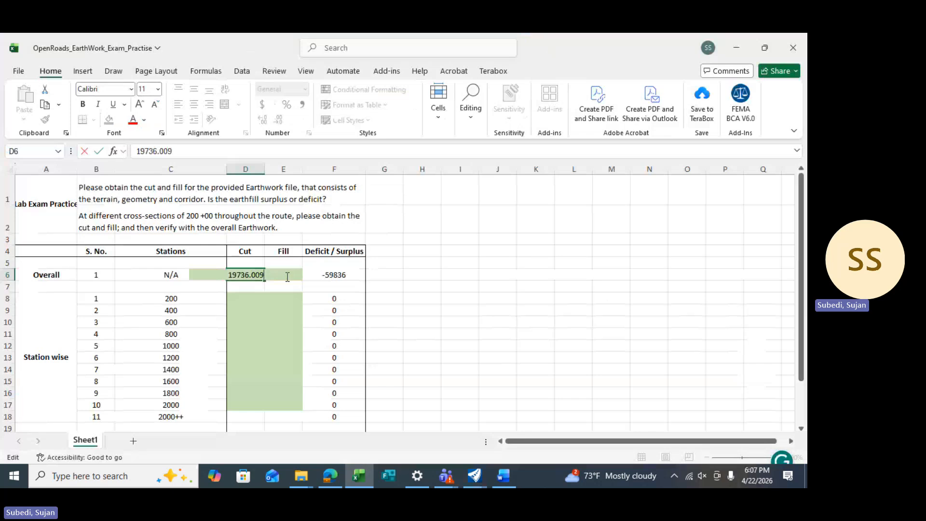
{"action": "left_click", "coordinate": [283, 322]}
Complete the Overall Fill in E6 with its decimals as 59836.231.
{"action": "left_click", "coordinate": [288, 276]}
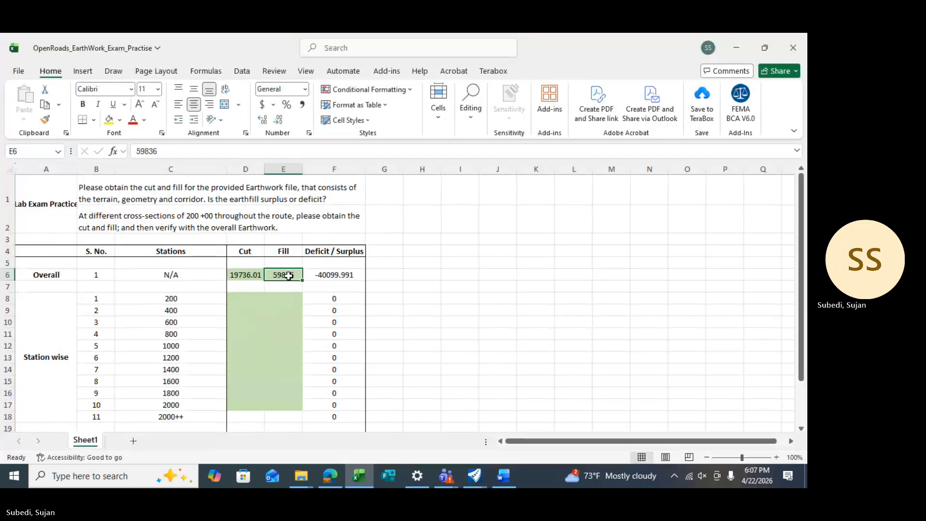
{"action": "double_click", "coordinate": [298, 276]}
{"action": "type", "text": "."}
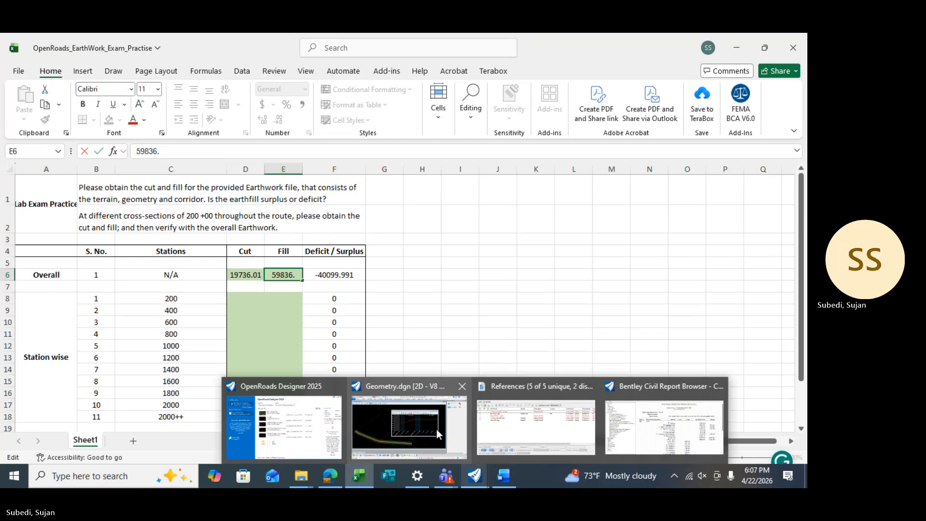
{"action": "type", "text": "231"}
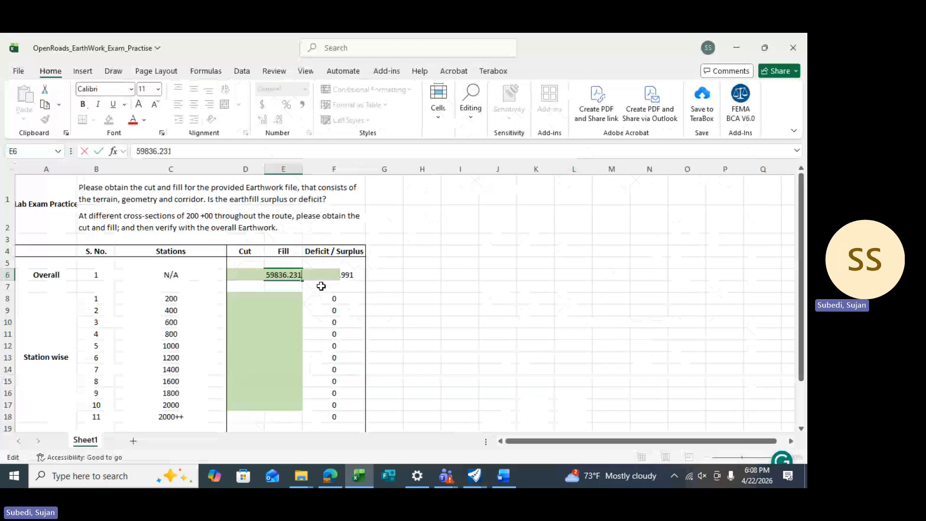
{"action": "key", "text": "Return"}
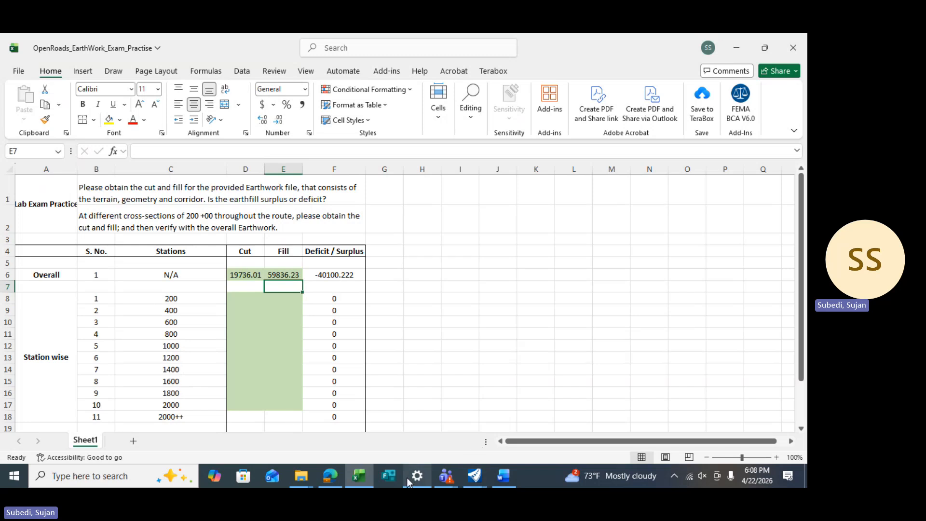
Switch to Geometry.dgn in OpenRoads Designer and start placing a Civil Plan named boundary.
{"action": "left_click", "coordinate": [474, 476]}
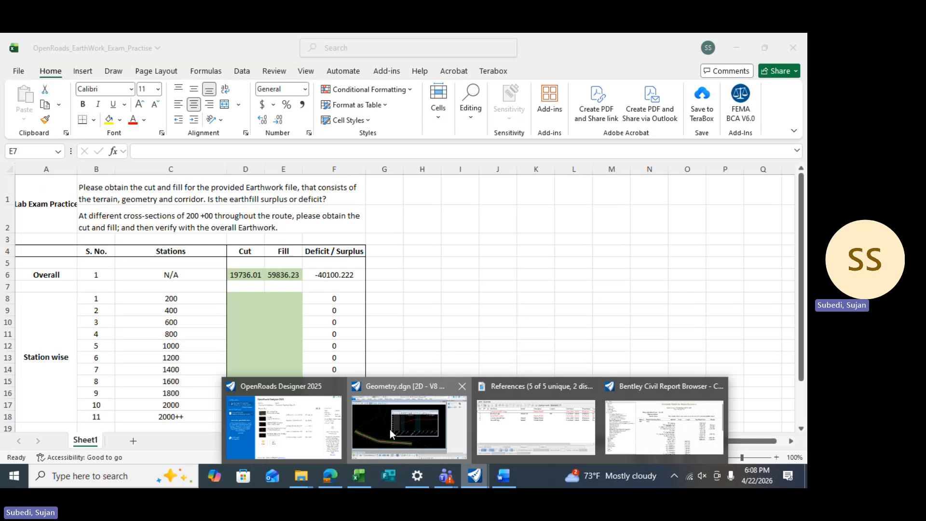
{"action": "left_click", "coordinate": [389, 429]}
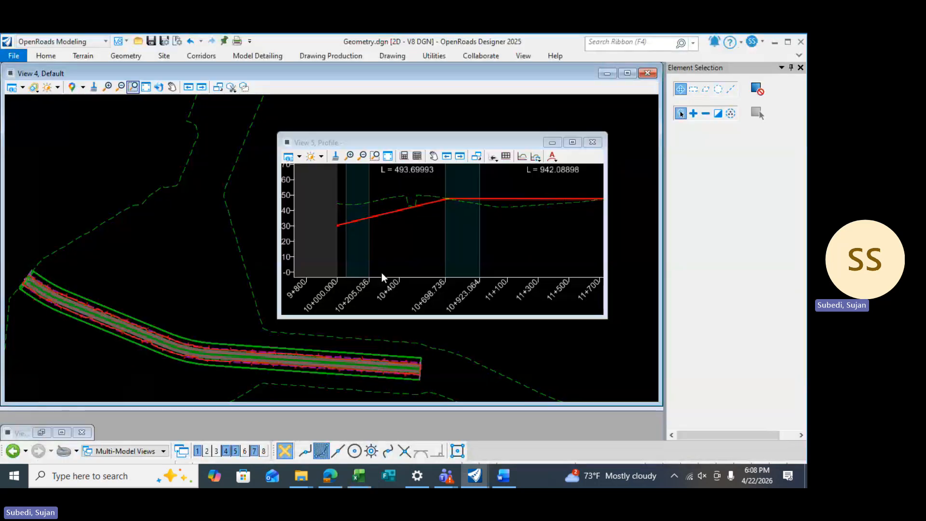
{"action": "left_click", "coordinate": [319, 61]}
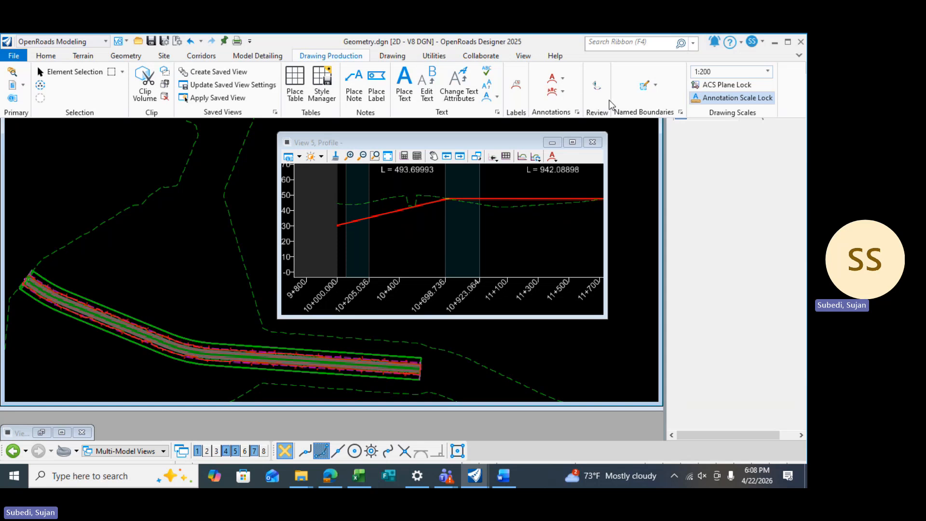
{"action": "left_click", "coordinate": [655, 86]}
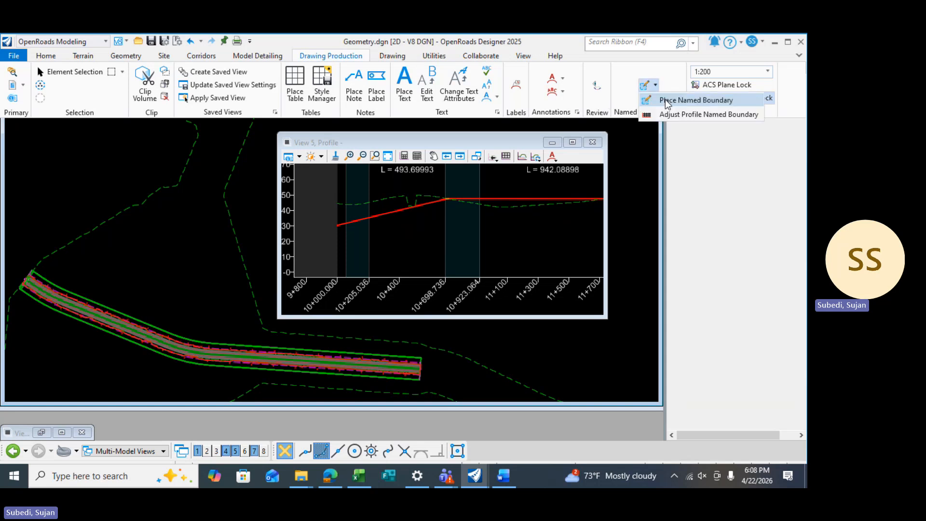
{"action": "left_click", "coordinate": [667, 100]}
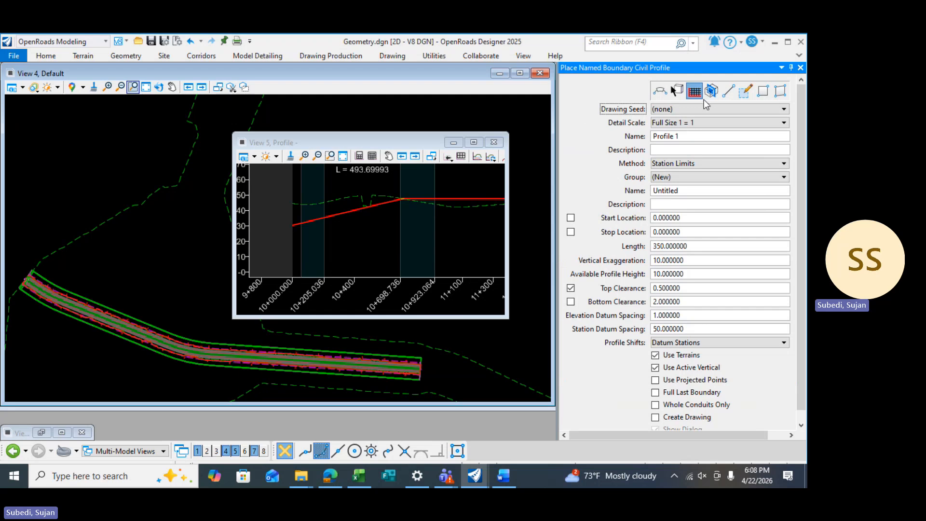
{"action": "left_click", "coordinate": [659, 92]}
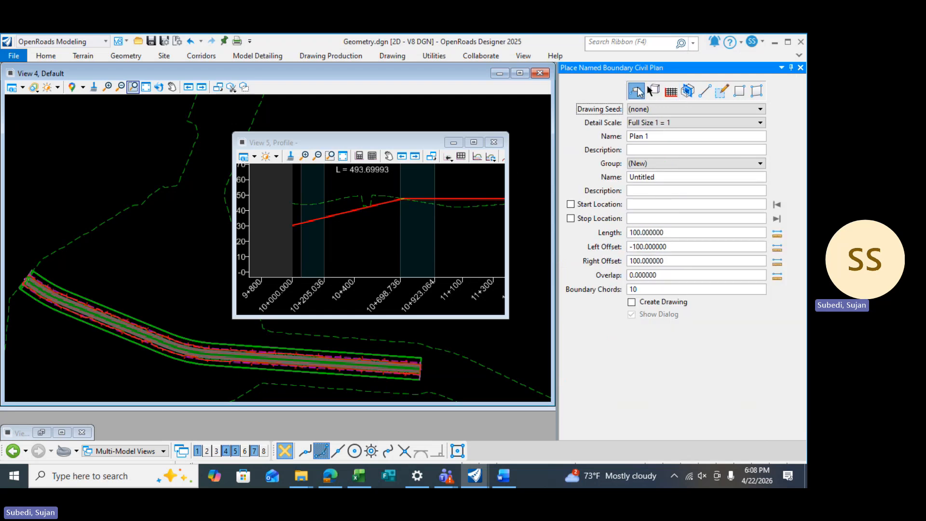
Set the plan boundary's drawing seed to A1_Plan-Profile_PLAN and its length to 200.
{"action": "left_click", "coordinate": [655, 109]}
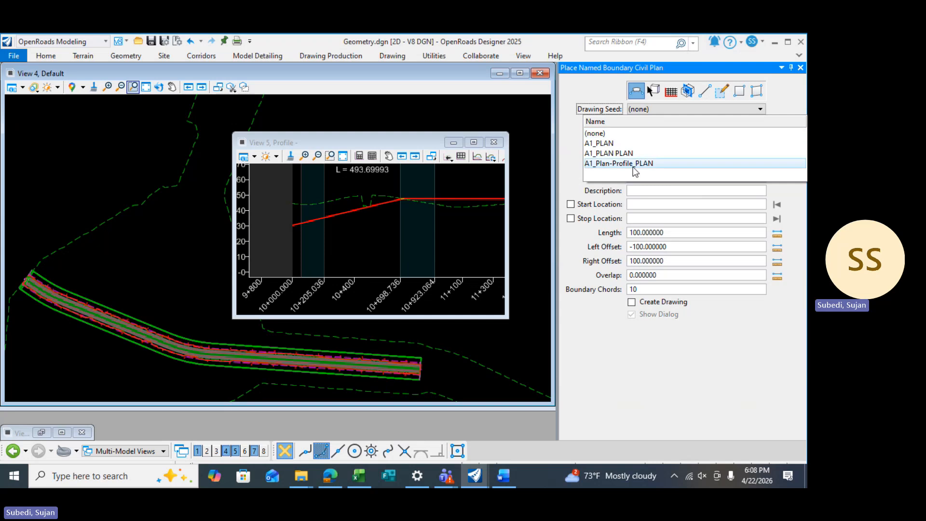
{"action": "left_click", "coordinate": [633, 164]}
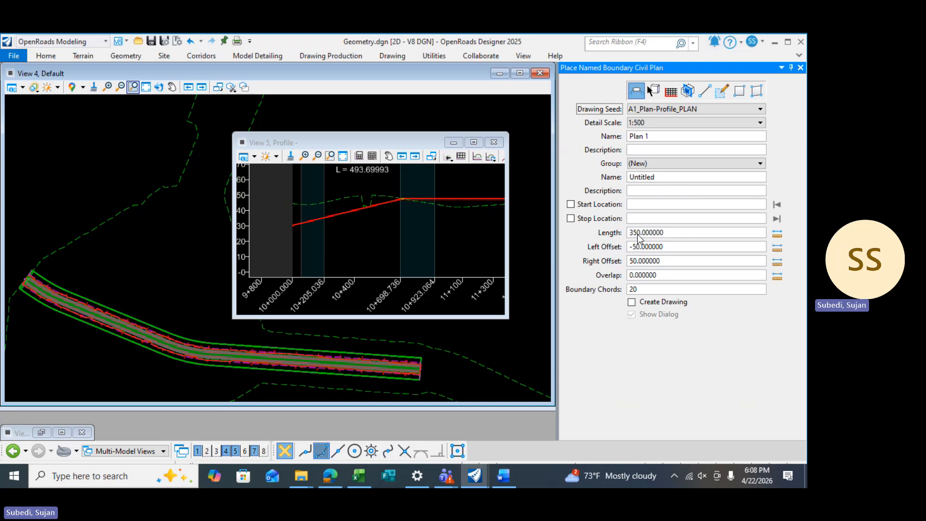
{"action": "left_click", "coordinate": [635, 234]}
{"action": "key", "text": "BackSpace"}
{"action": "key", "text": "BackSpace"}
{"action": "type", "text": "20"}
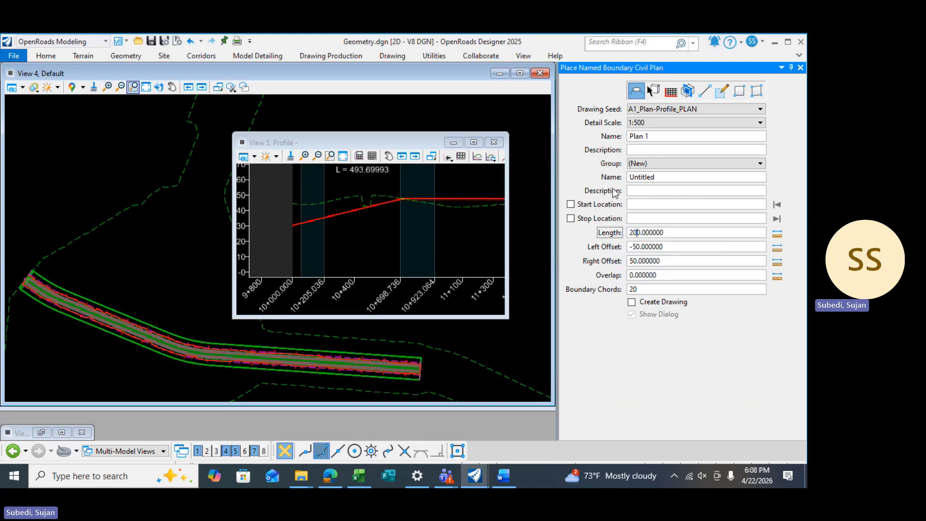
Select the road's centerline alignment as the path for the plan boundaries.
{"action": "left_click", "coordinate": [639, 207]}
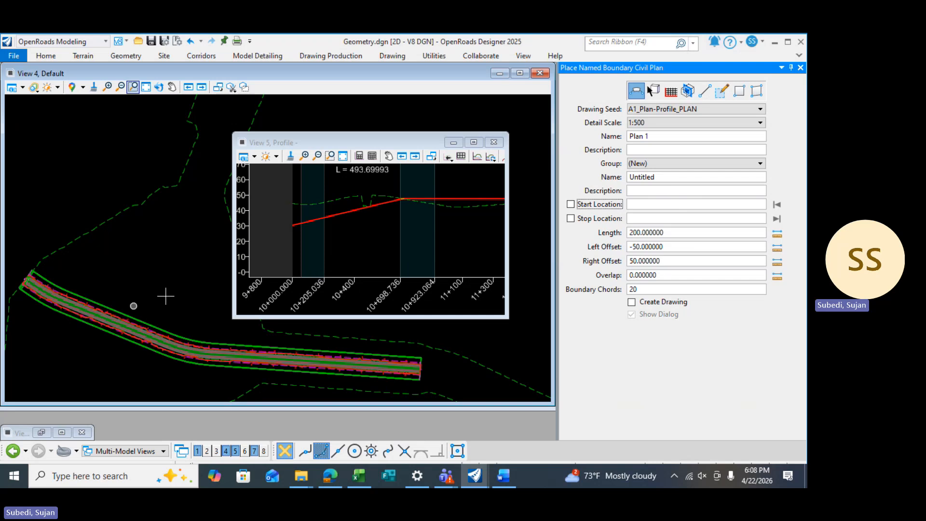
{"action": "scroll", "coordinate": [207, 333], "scroll_direction": "up", "scroll_amount": 5}
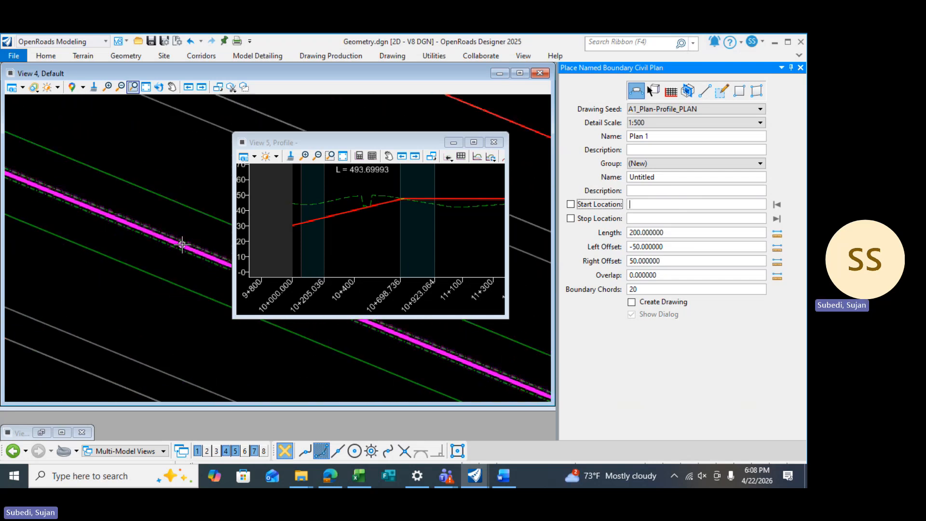
{"action": "left_click", "coordinate": [175, 251]}
{"action": "scroll", "coordinate": [137, 296], "scroll_direction": "down", "scroll_amount": 5}
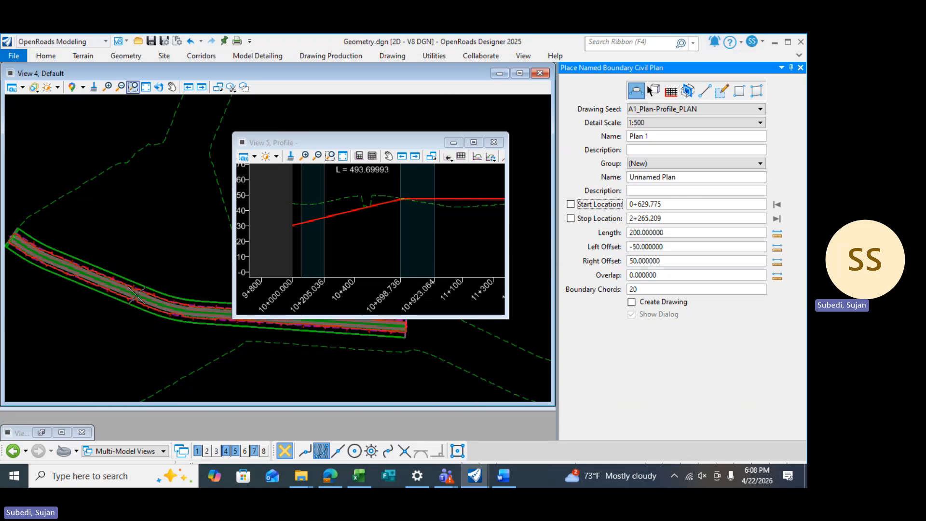
Set the plan boundaries to start at 0+000.000 and stop at 1+865.209, beyond the corridor's far end.
{"action": "middle_click_drag", "start_coordinate": [126, 311], "coordinate": [198, 313]}
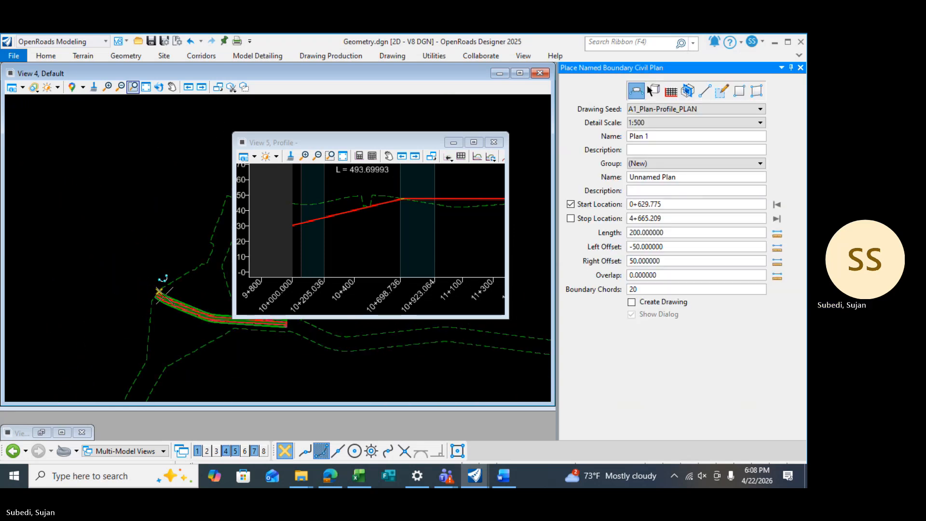
{"action": "left_click", "coordinate": [571, 205]}
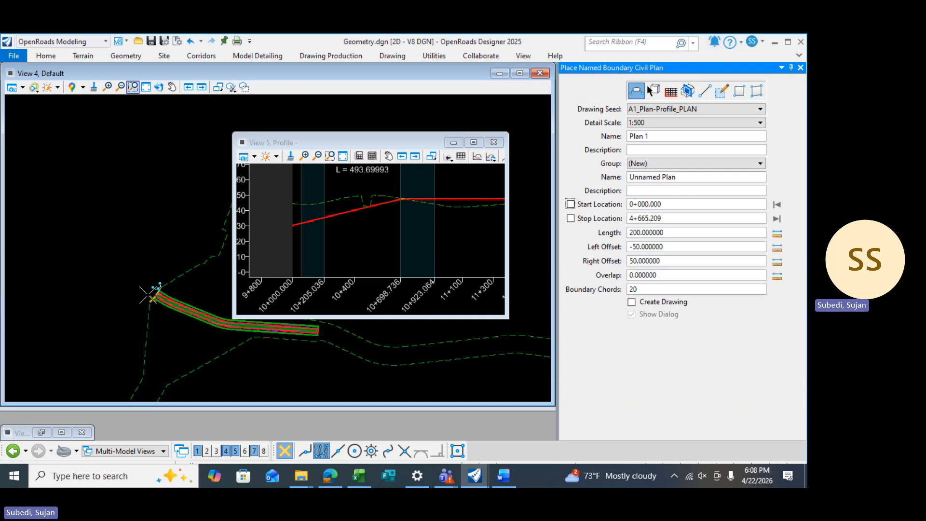
{"action": "left_click", "coordinate": [150, 295]}
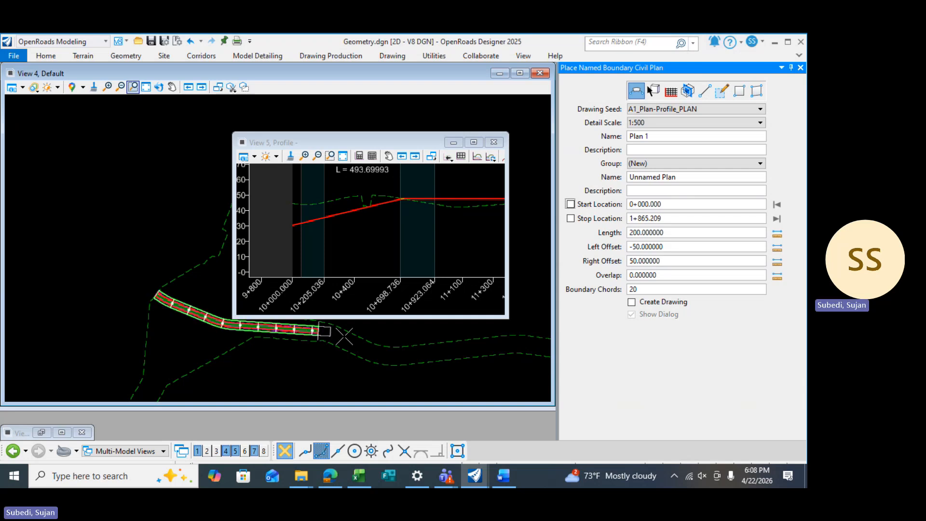
{"action": "left_click", "coordinate": [344, 336]}
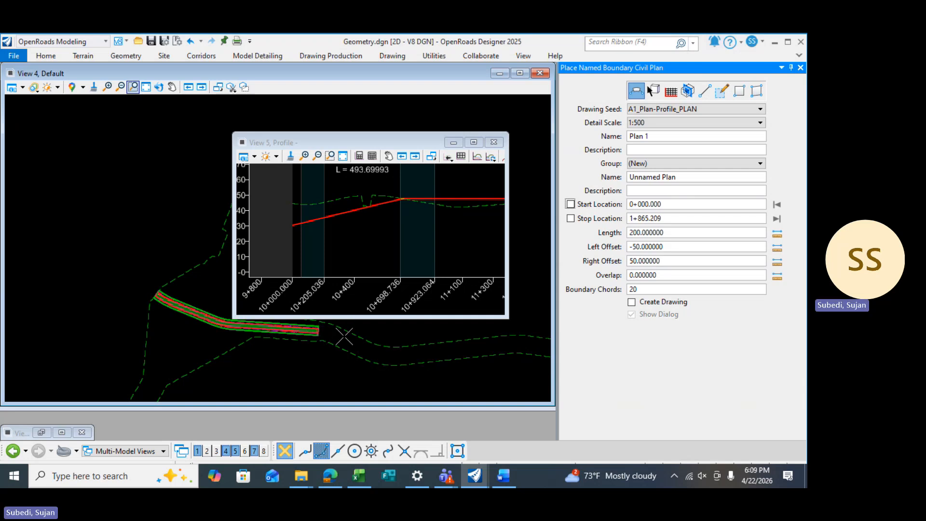
Lock the boundary start and stop locations and try to place the 200-long plan boundaries along the road.
{"action": "left_click", "coordinate": [570, 208]}
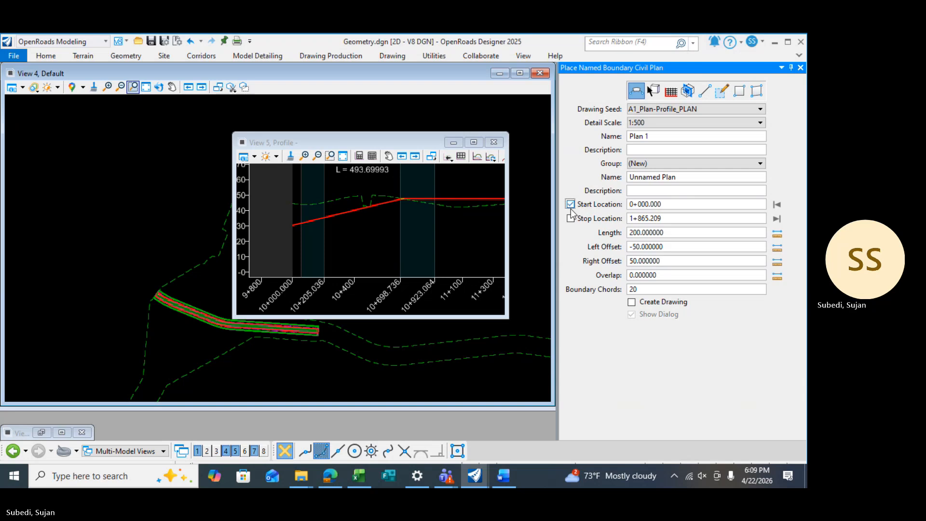
{"action": "left_click", "coordinate": [571, 218]}
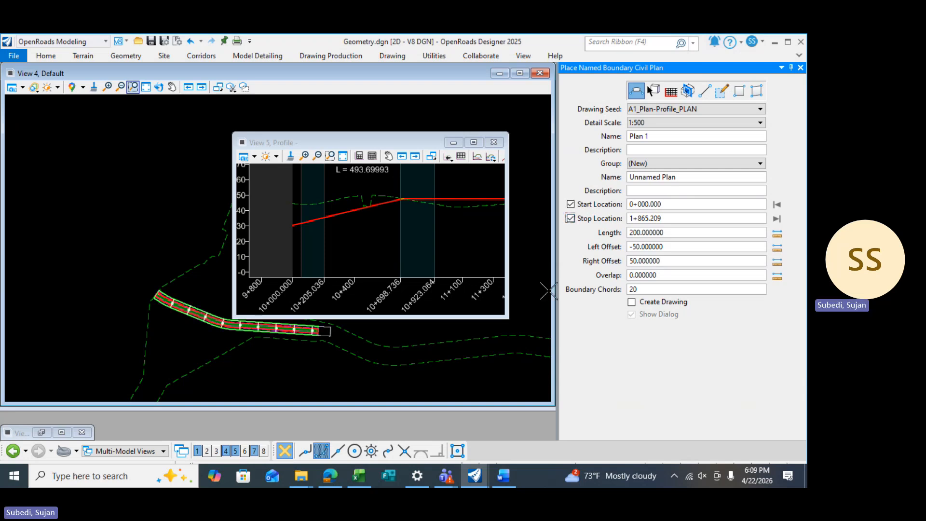
{"action": "left_click", "coordinate": [474, 363]}
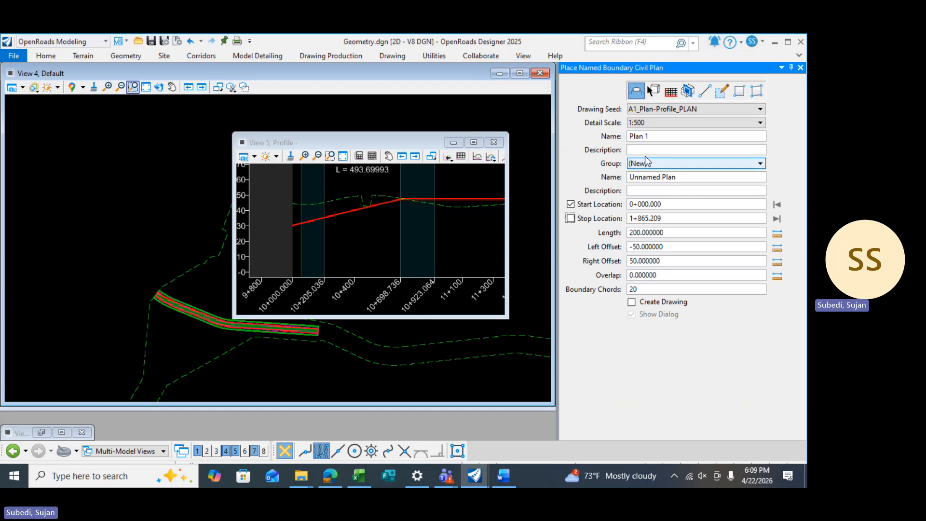
Name both the plan boundary and its group Lab Practice, and enable drawing creation.
{"action": "left_click", "coordinate": [655, 136]}
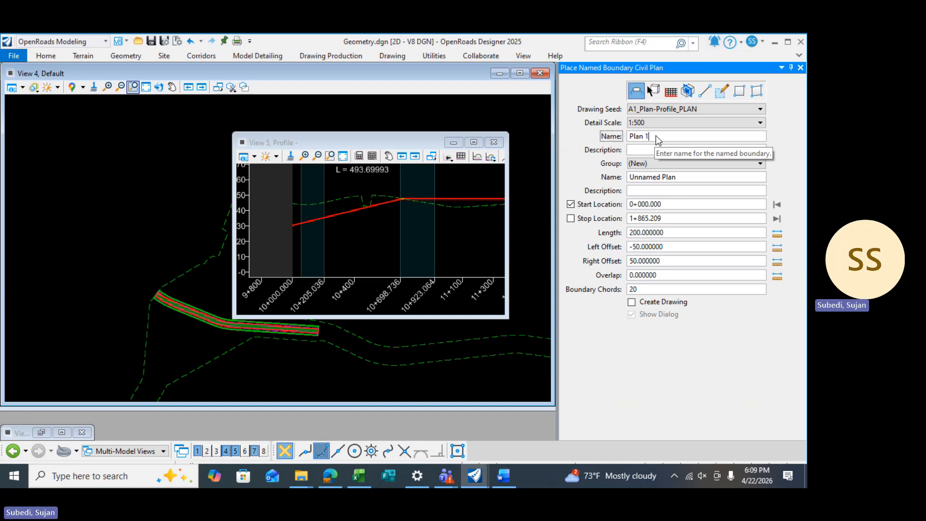
{"action": "key", "text": "BackSpace"}
{"action": "key", "text": "BackSpace"}
{"action": "key", "text": "BackSpace"}
{"action": "key", "text": "BackSpace"}
{"action": "key", "text": "BackSpace"}
{"action": "key", "text": "BackSpace"}
{"action": "type", "text": "L"}
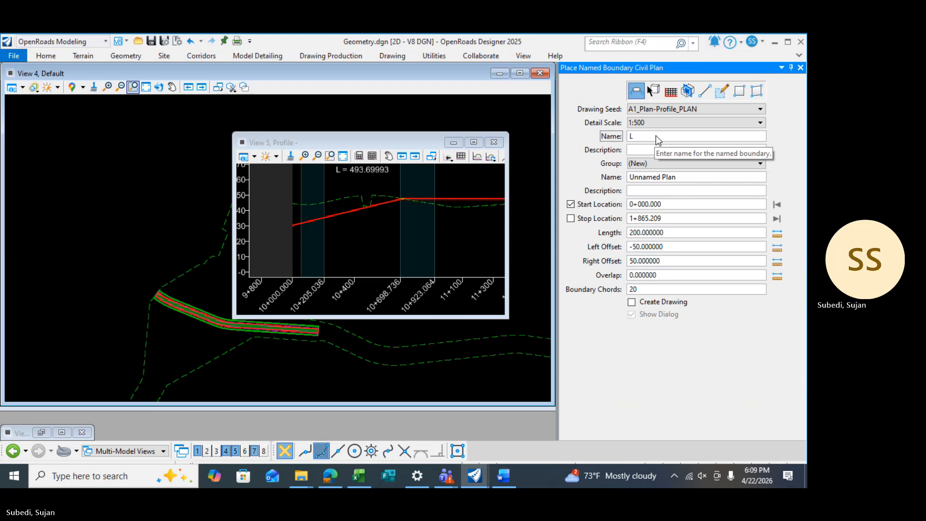
{"action": "type", "text": "ab Practice"}
{"action": "left_click", "coordinate": [670, 177]}
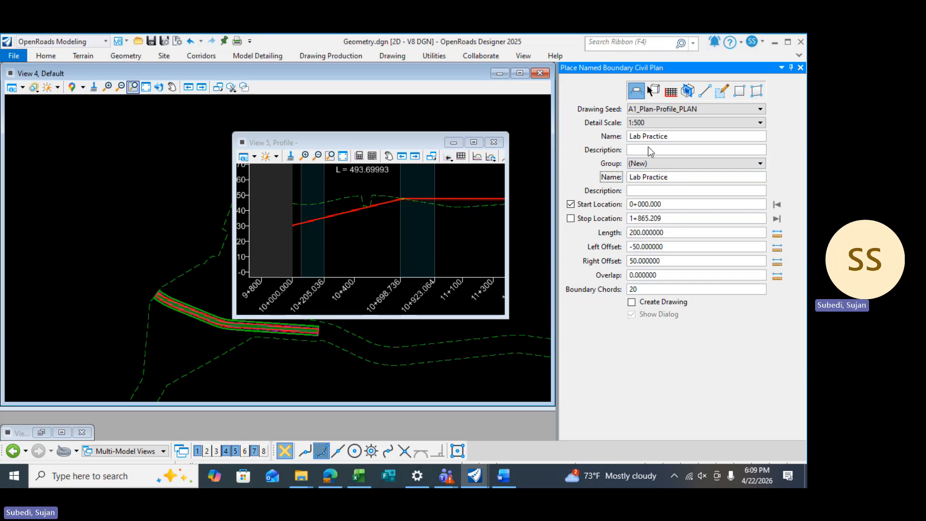
{"action": "left_click", "coordinate": [632, 302]}
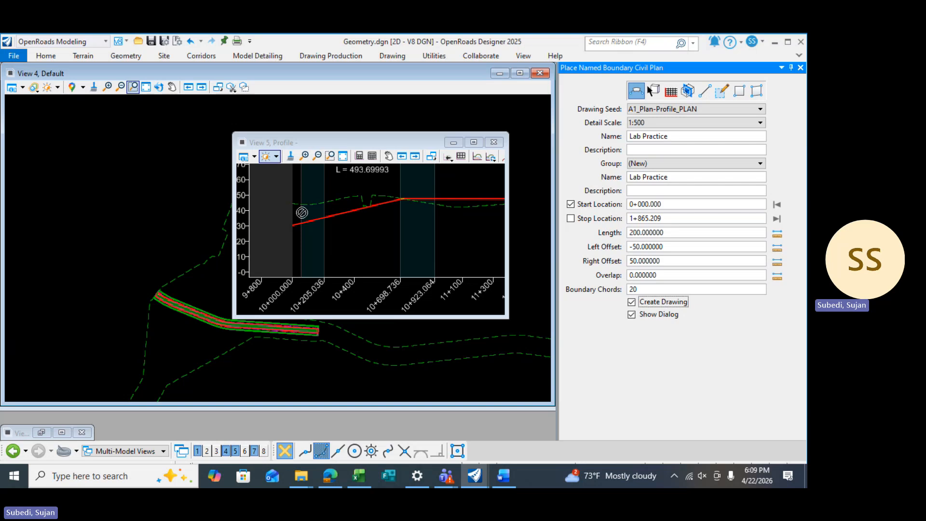
Start a Quantities Report By Named Boundary and check which named boundary groups it offers.
{"action": "left_click_drag", "start_coordinate": [366, 131], "coordinate": [396, 112]}
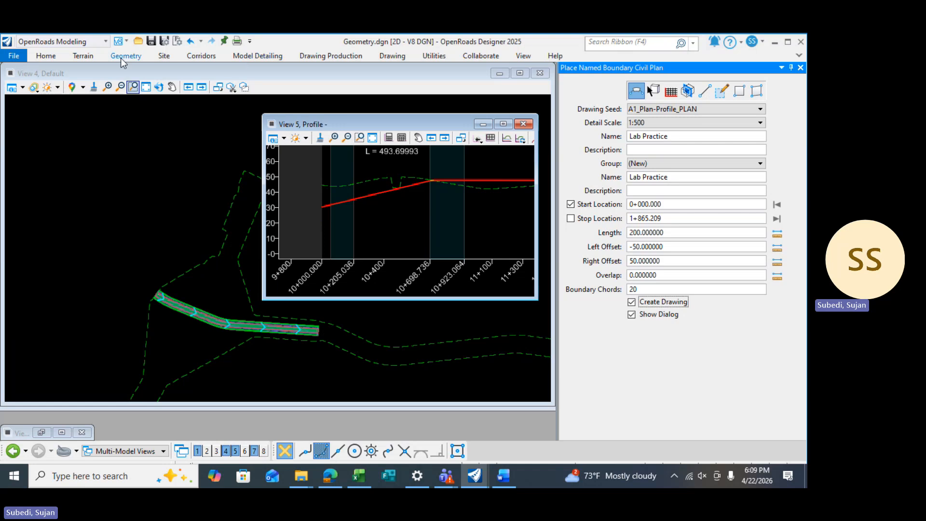
{"action": "left_click", "coordinate": [202, 56]}
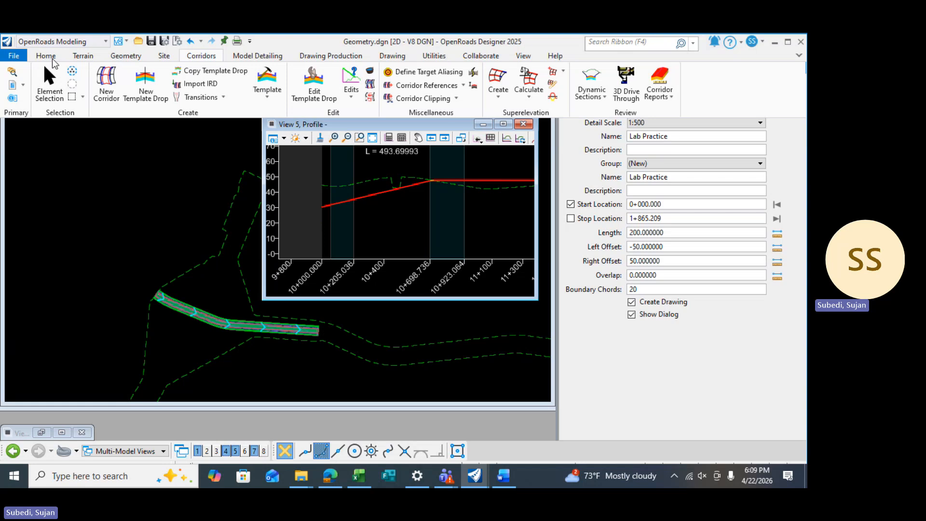
{"action": "left_click", "coordinate": [46, 56]}
{"action": "left_click", "coordinate": [530, 87]}
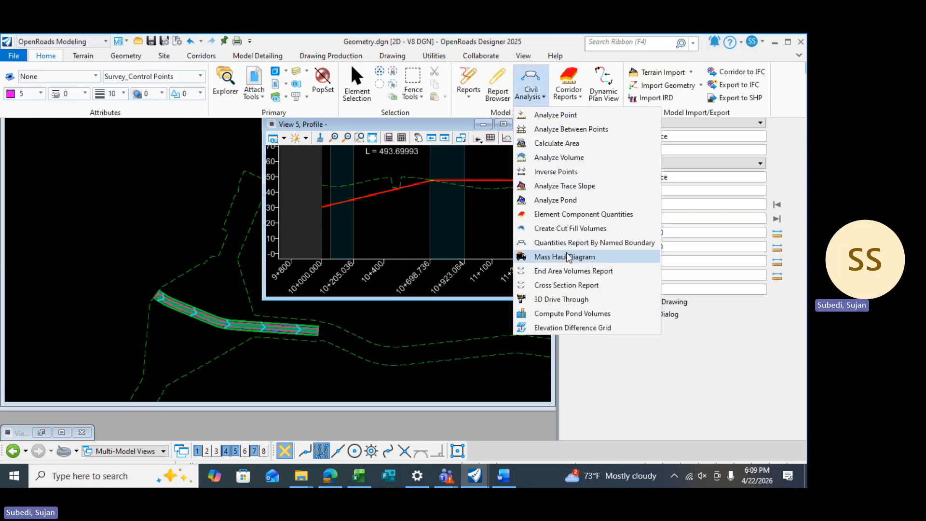
{"action": "left_click", "coordinate": [574, 242]}
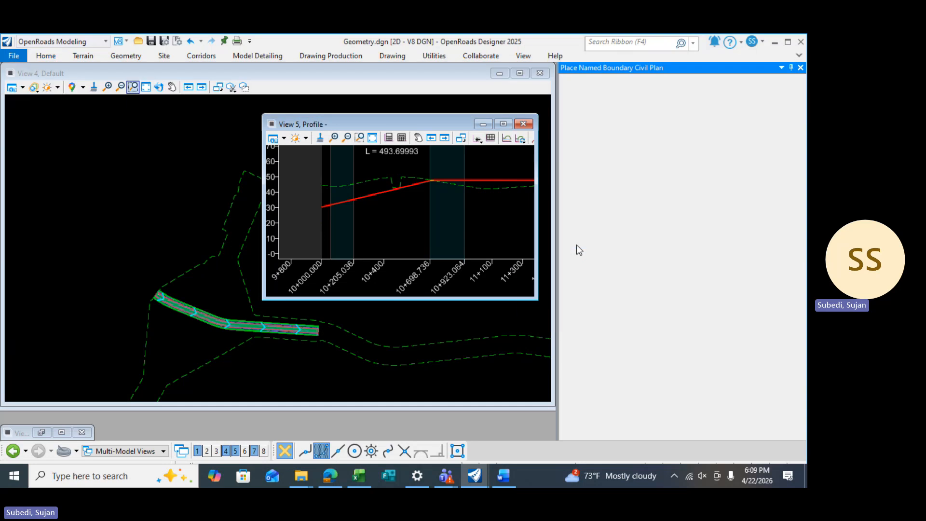
{"action": "left_click", "coordinate": [698, 98]}
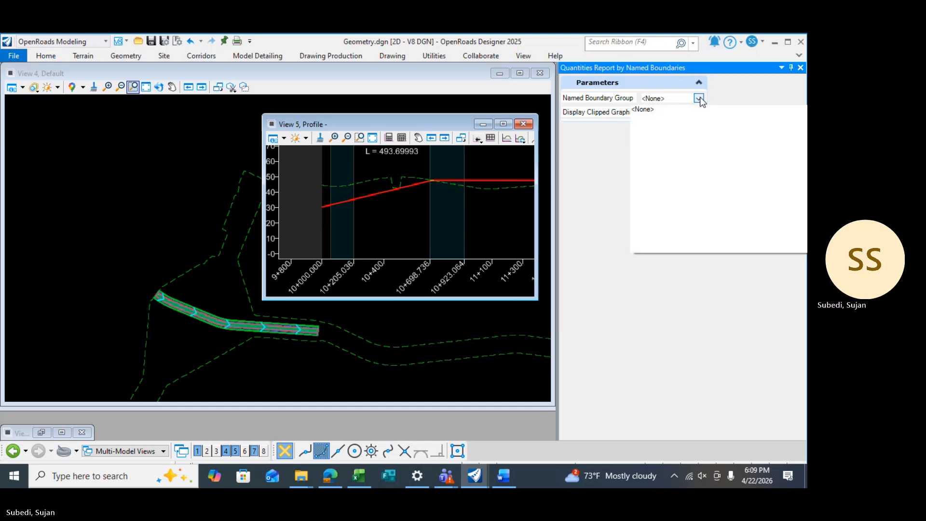
{"action": "left_click", "coordinate": [699, 98]}
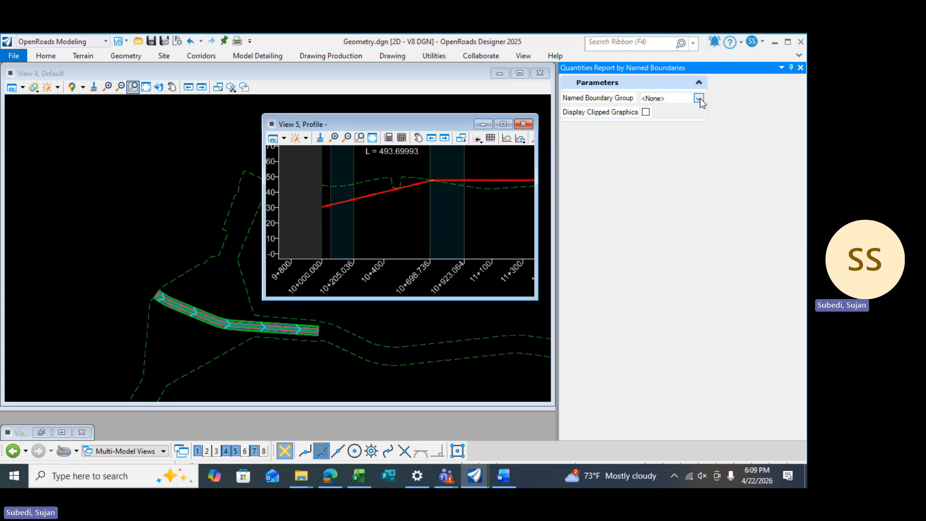
{"action": "left_click", "coordinate": [699, 98]}
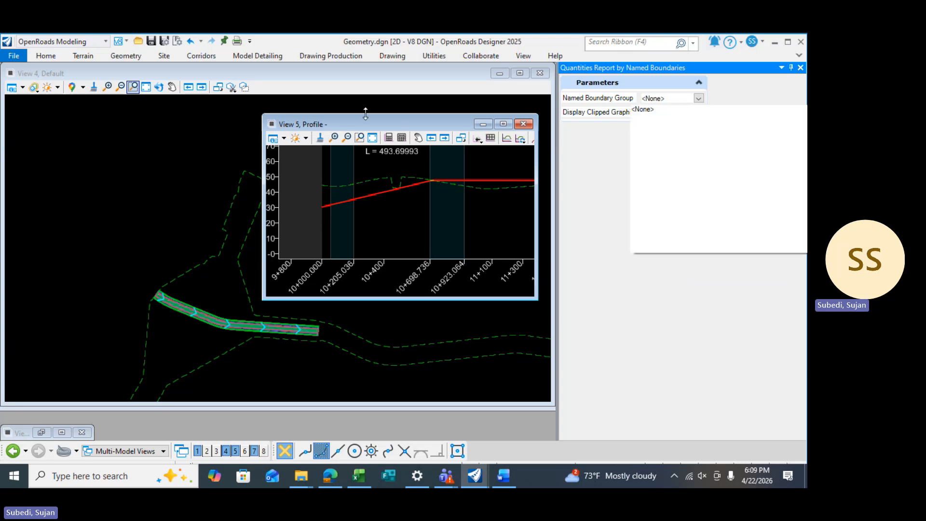
{"action": "left_click", "coordinate": [373, 104]}
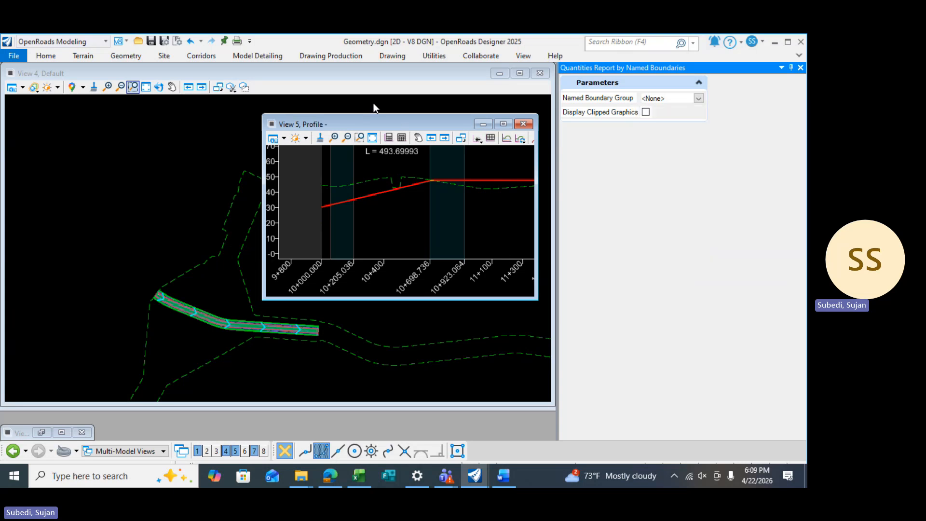
{"action": "left_click", "coordinate": [374, 107]}
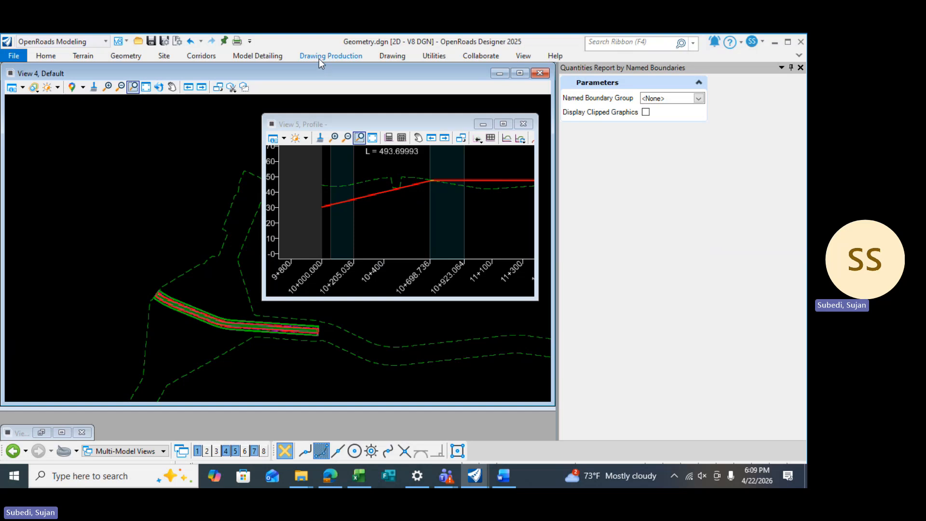
Restart the Civil Plan named boundary, reapply the A1_Plan-Profile_PLAN seed and unlock the start location.
{"action": "left_click", "coordinate": [319, 57]}
{"action": "left_click", "coordinate": [652, 92]}
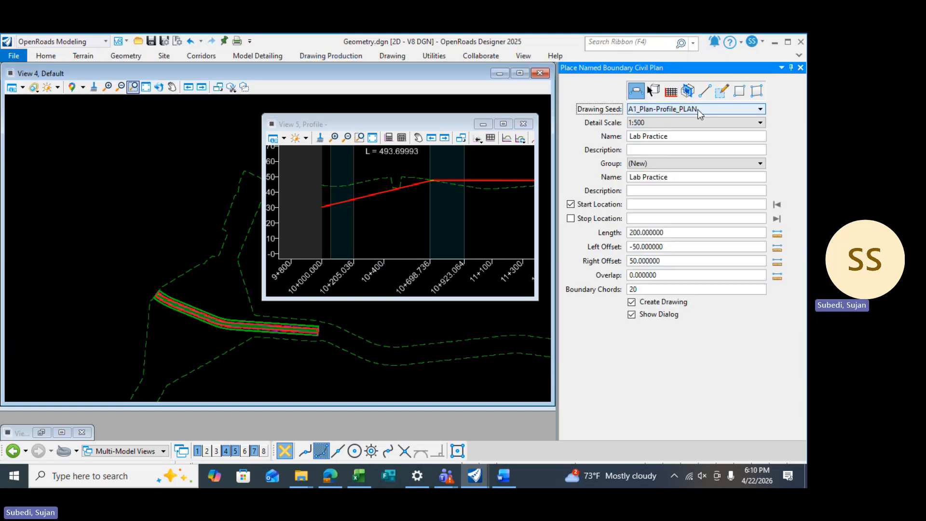
{"action": "left_click", "coordinate": [703, 110]}
{"action": "left_click", "coordinate": [642, 163]}
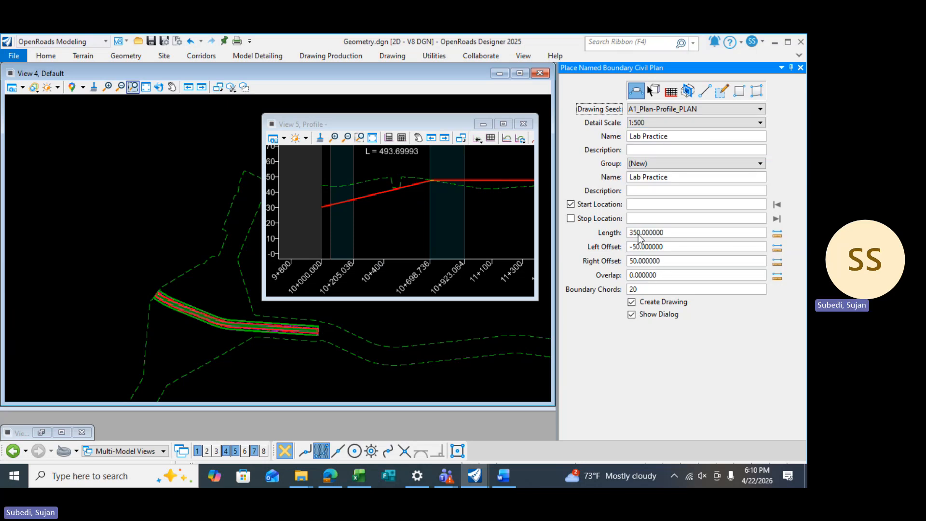
{"action": "left_click", "coordinate": [571, 204]}
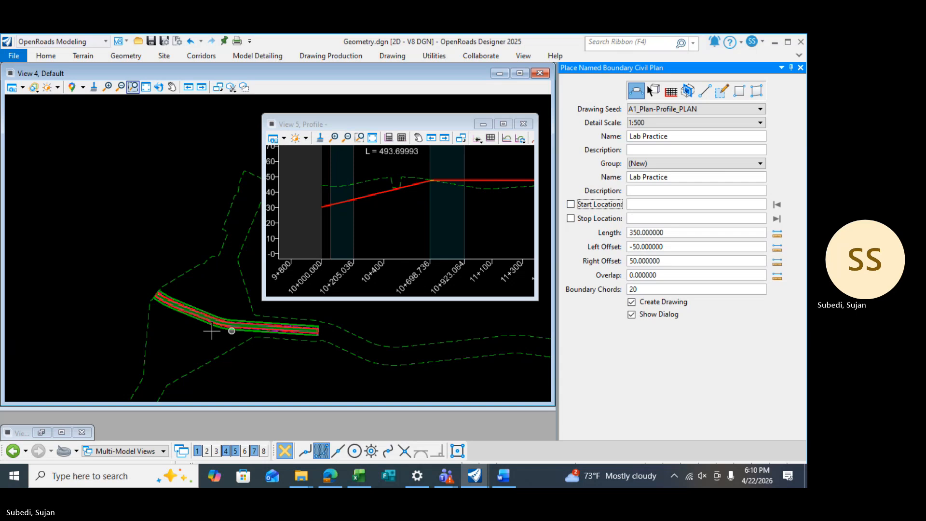
Select the road centerline as the boundary path and set the start location at the corridor's beginning, 10+001.146.
{"action": "scroll", "coordinate": [206, 316], "scroll_direction": "up", "scroll_amount": 1}
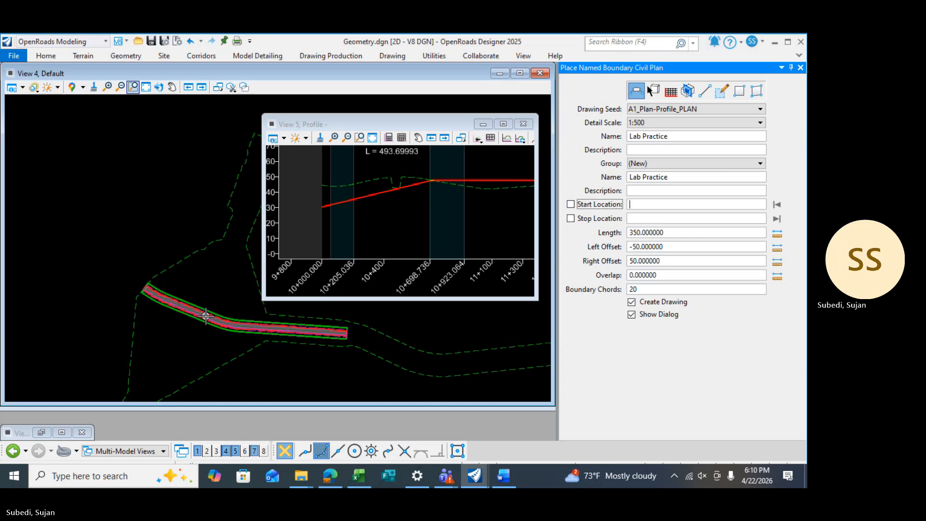
{"action": "scroll", "coordinate": [206, 316], "scroll_direction": "up", "scroll_amount": 3}
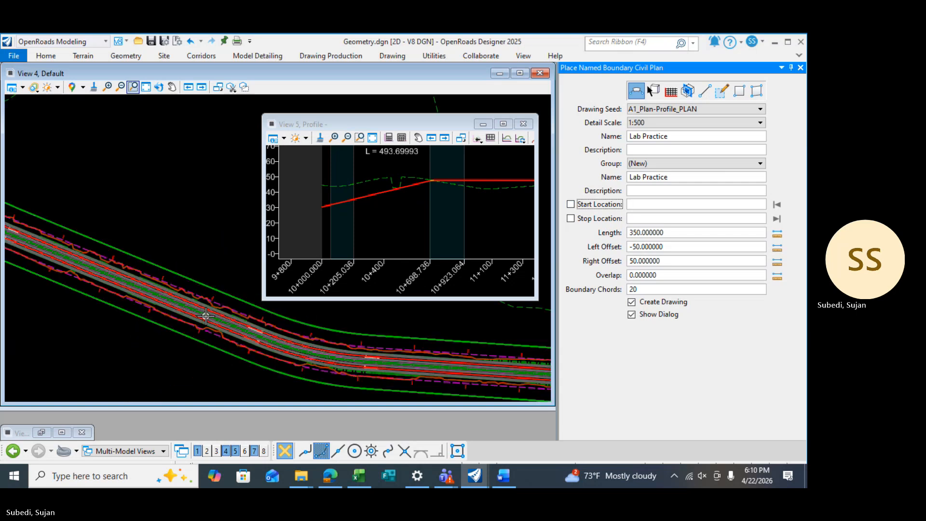
{"action": "scroll", "coordinate": [205, 315], "scroll_direction": "up", "scroll_amount": 4}
{"action": "left_click", "coordinate": [153, 309]}
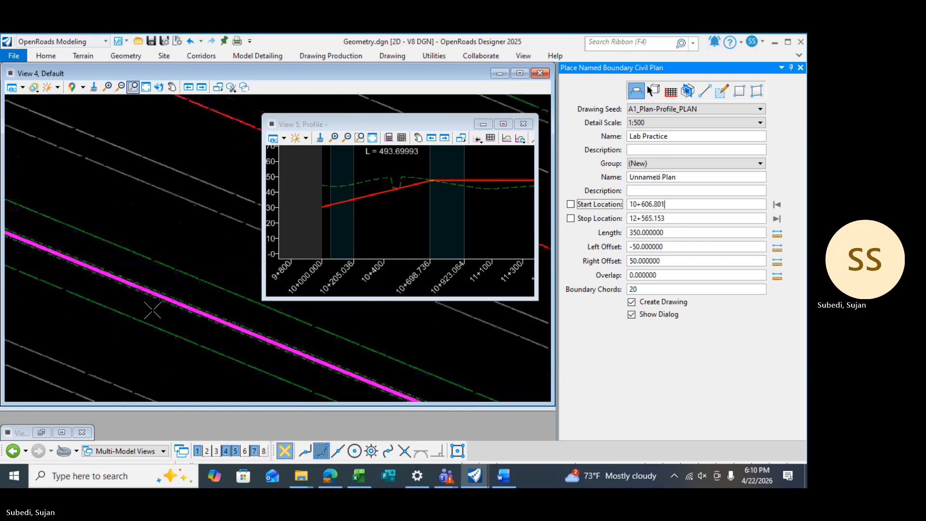
{"action": "scroll", "coordinate": [154, 309], "scroll_direction": "down", "scroll_amount": 5}
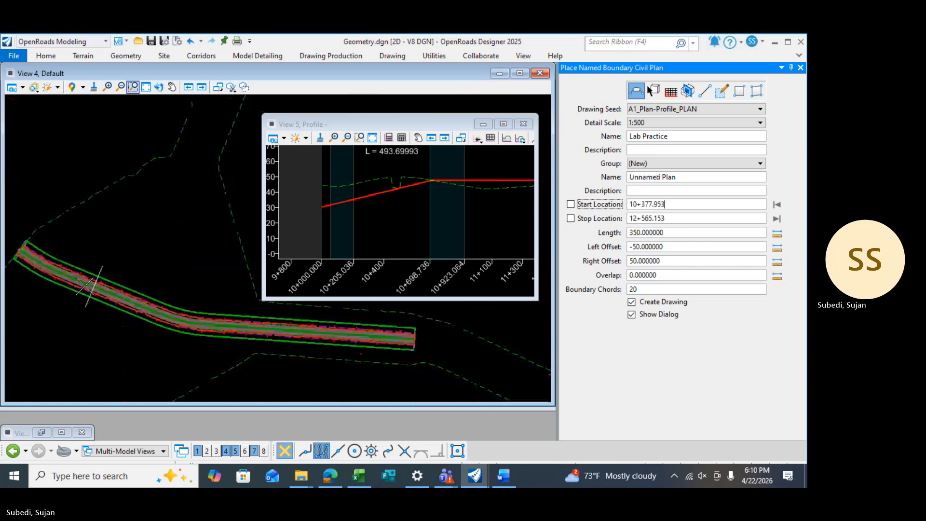
{"action": "left_click", "coordinate": [19, 244]}
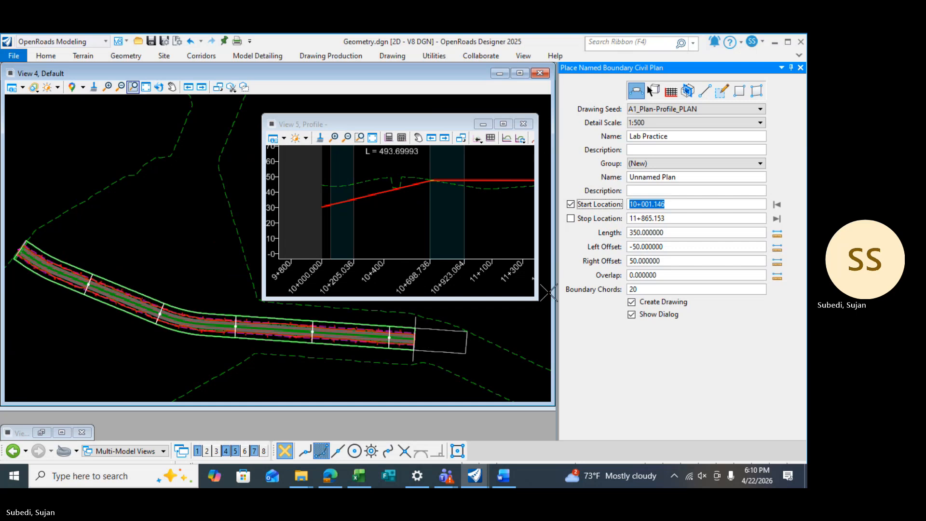
Lock the stop location at 11+865.153 and set the named boundary length to 200.
{"action": "left_click", "coordinate": [571, 218]}
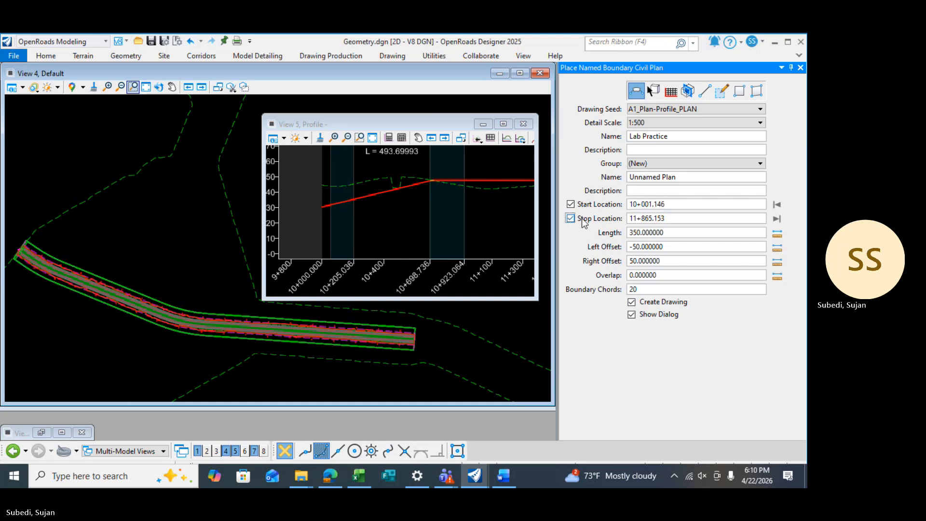
{"action": "left_click", "coordinate": [636, 232]}
{"action": "key", "text": "BackSpace"}
{"action": "key", "text": "BackSpace"}
{"action": "type", "text": "200"}
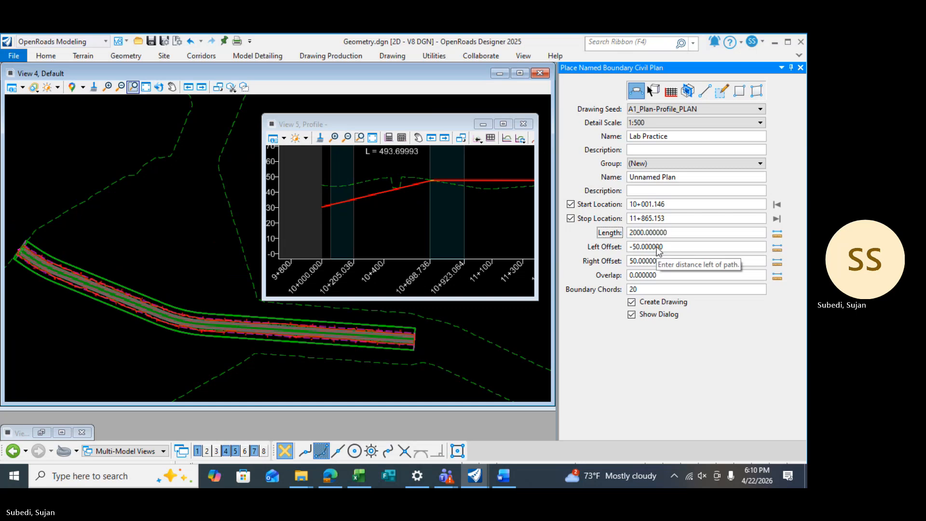
{"action": "key", "text": "BackSpace"}
{"action": "key", "text": "Tab"}
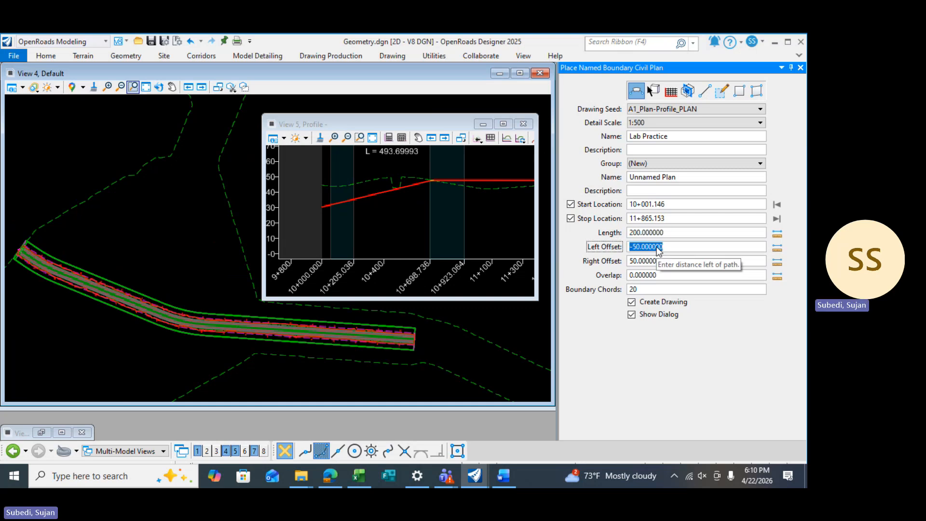
Place the series of 200-long plan named boundaries along the full corridor.
{"action": "left_click", "coordinate": [632, 302]}
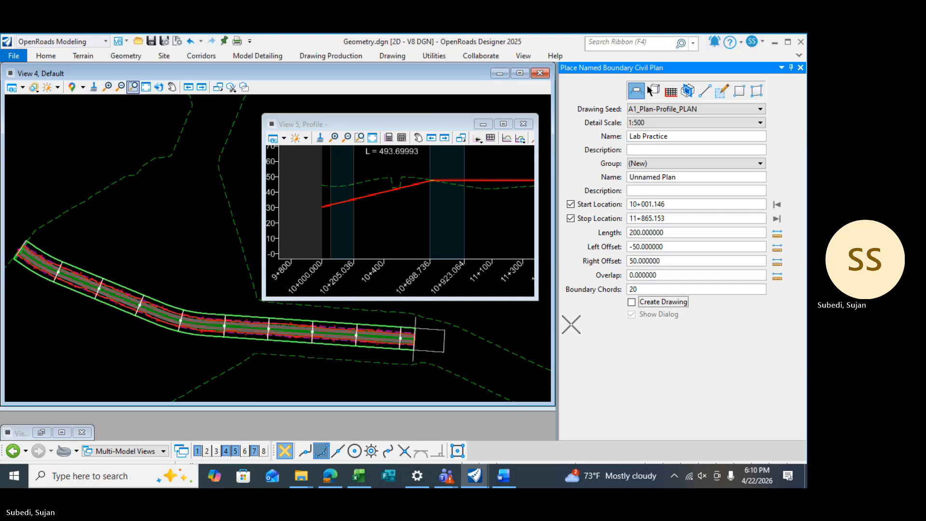
{"action": "left_click", "coordinate": [631, 302]}
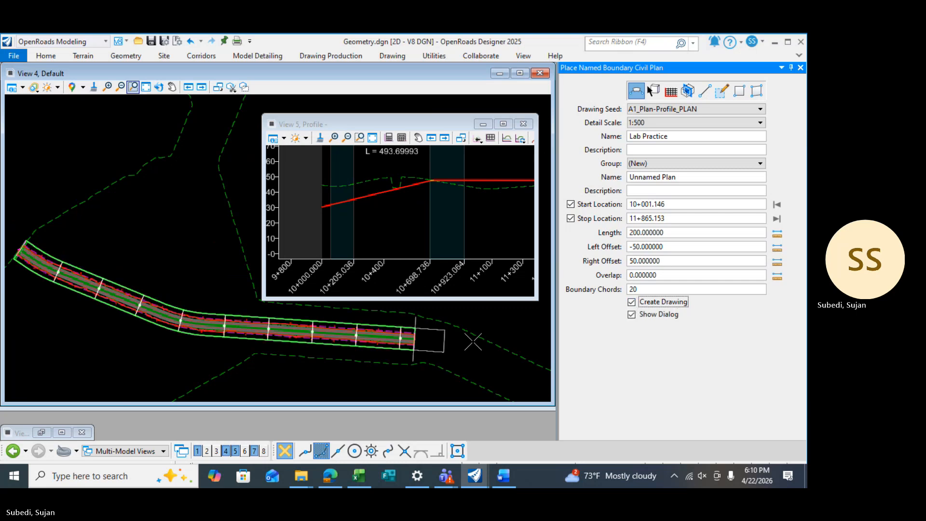
{"action": "key", "text": "space"}
{"action": "left_click", "coordinate": [473, 342]}
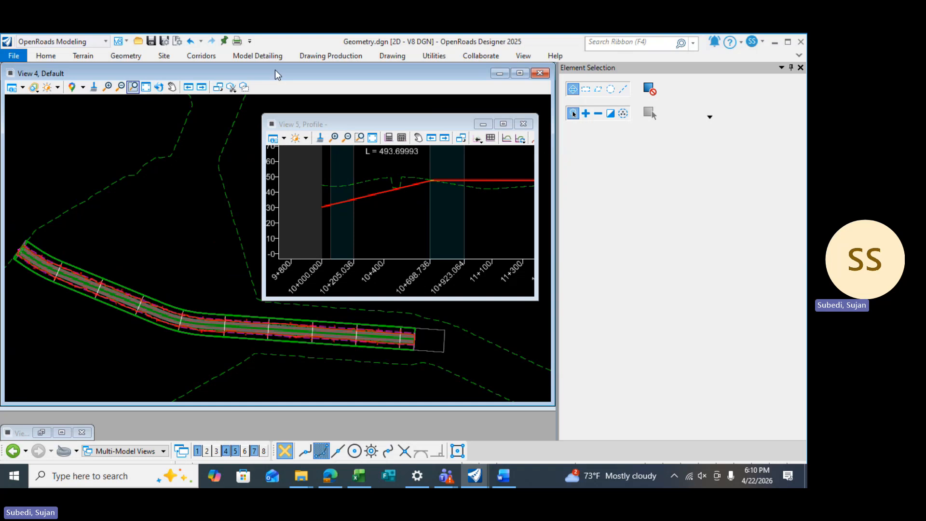
Generate a Quantities Report by Named Boundaries for the Unnamed Plan group, leaving clipped graphics display off.
{"action": "left_click", "coordinate": [338, 57]}
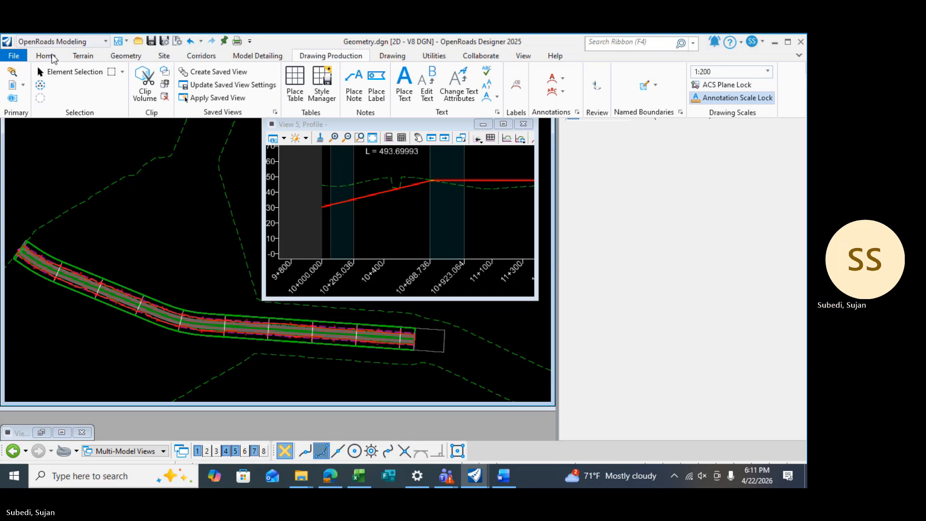
{"action": "left_click", "coordinate": [51, 54]}
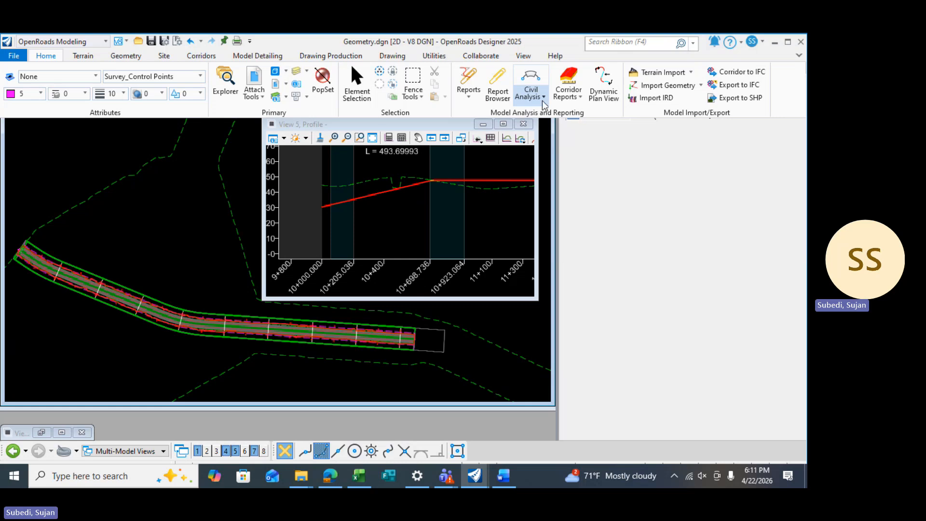
{"action": "left_click", "coordinate": [647, 147]}
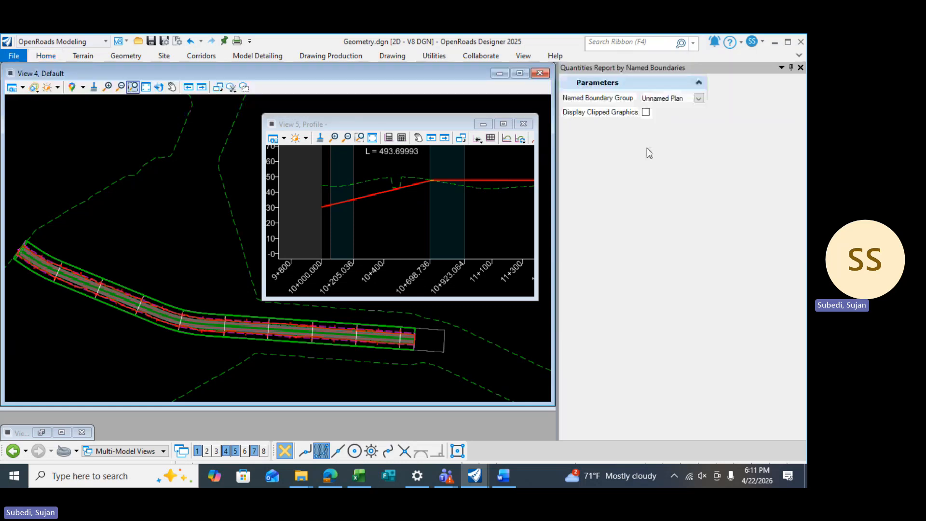
{"action": "left_click", "coordinate": [647, 148]}
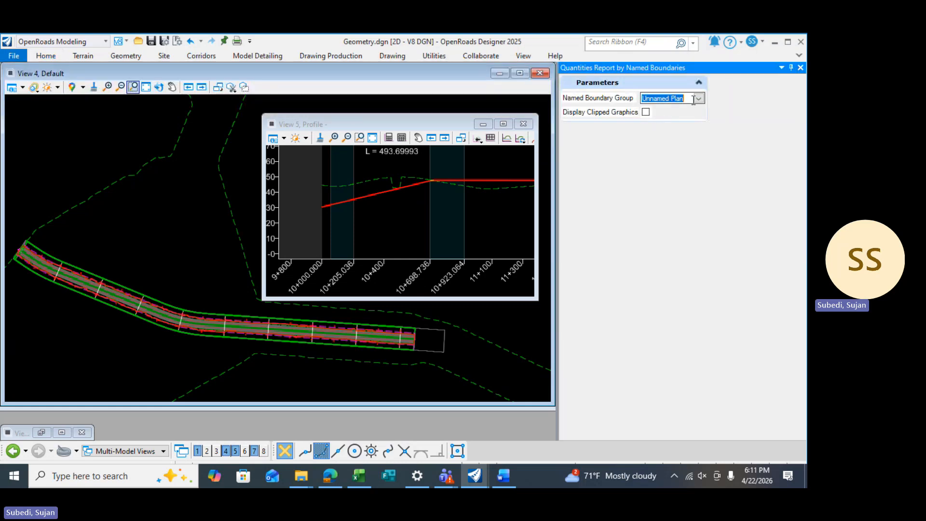
{"action": "left_click", "coordinate": [661, 98]}
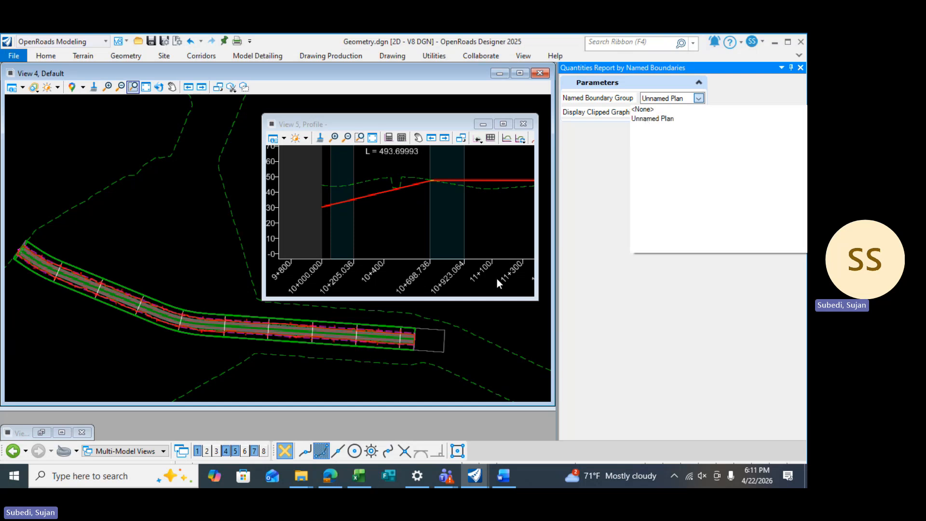
{"action": "left_click", "coordinate": [651, 119]}
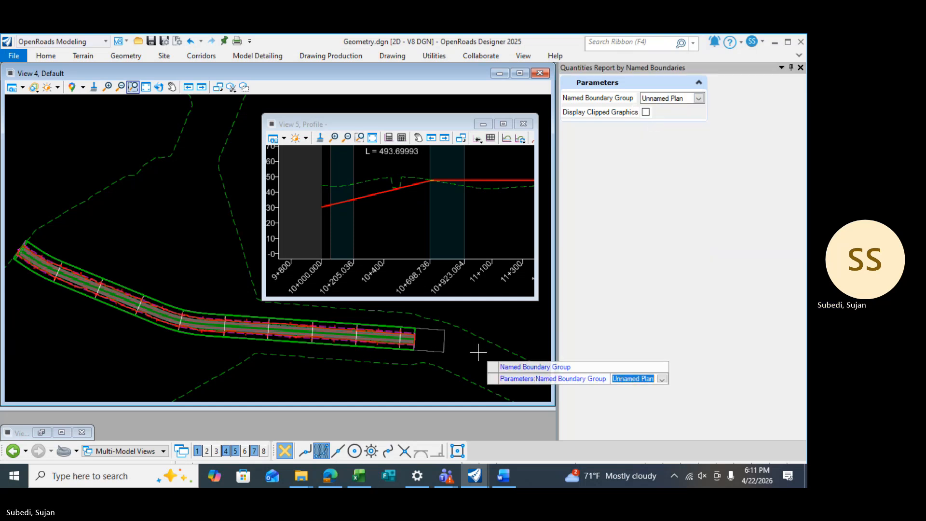
{"action": "left_click", "coordinate": [145, 229]}
{"action": "left_click", "coordinate": [145, 229]}
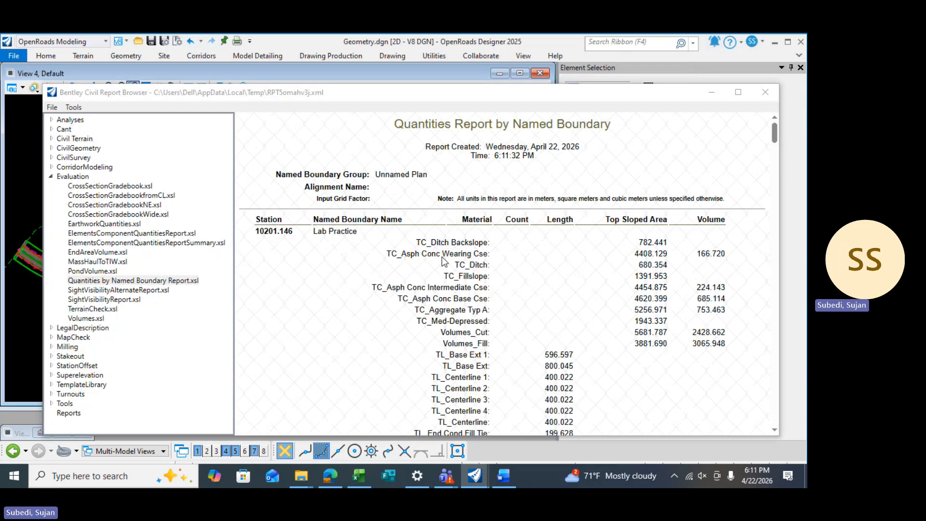
Switch to the Excel earthwork sheet and enter the first boundary's reported cut volume, 2428.662, for station 200.
{"action": "scroll", "coordinate": [426, 298], "scroll_direction": "down", "scroll_amount": 3}
{"action": "scroll", "coordinate": [265, 233], "scroll_direction": "up", "scroll_amount": 3}
{"action": "left_click_drag", "start_coordinate": [692, 343], "coordinate": [725, 345]}
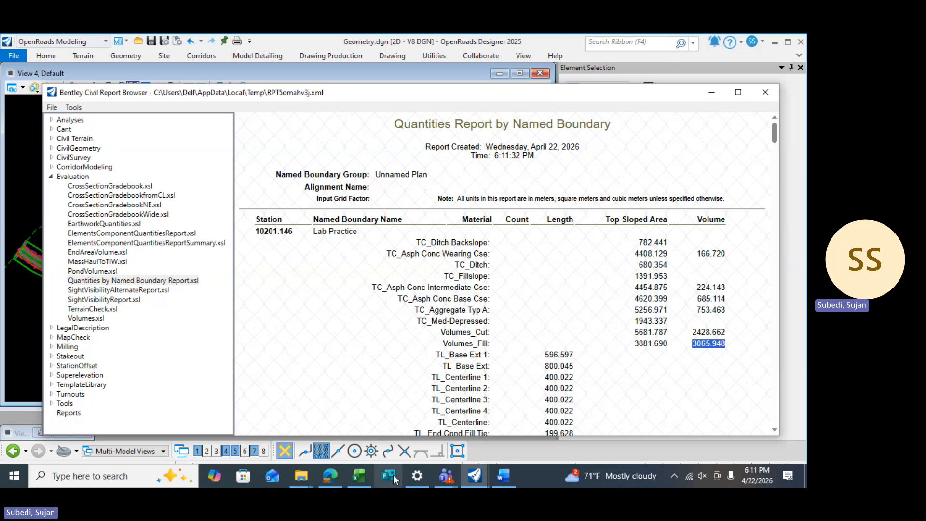
{"action": "left_click", "coordinate": [361, 476]}
{"action": "mouse_move", "coordinate": [474, 475]}
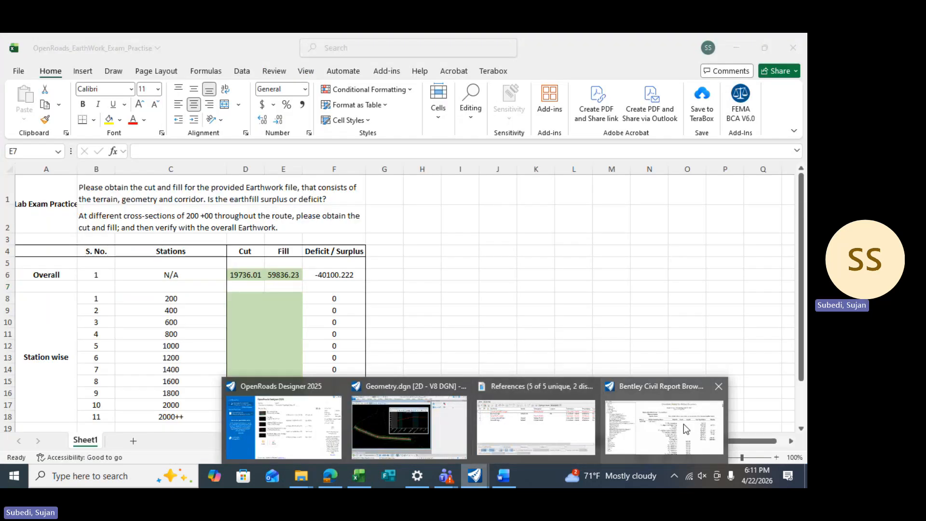
{"action": "mouse_move", "coordinate": [683, 424]}
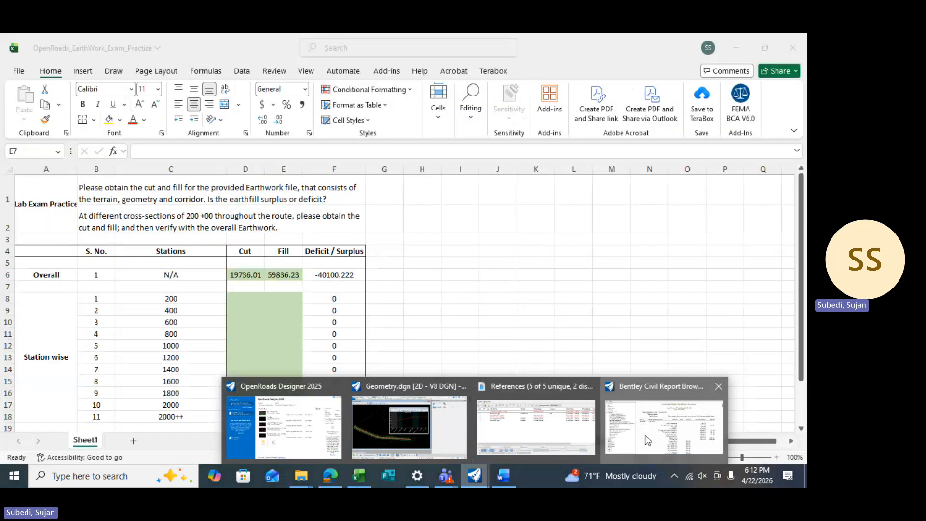
{"action": "left_click", "coordinate": [647, 440]}
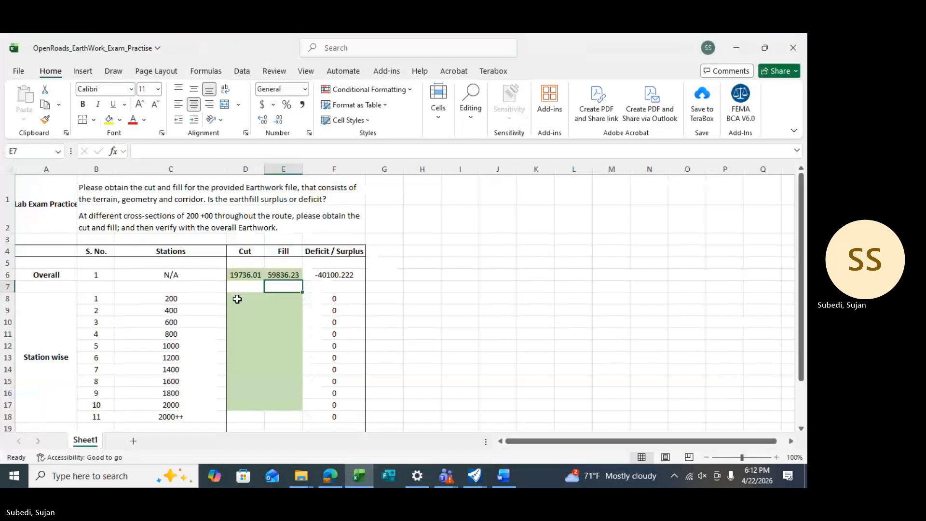
{"action": "left_click", "coordinate": [239, 301]}
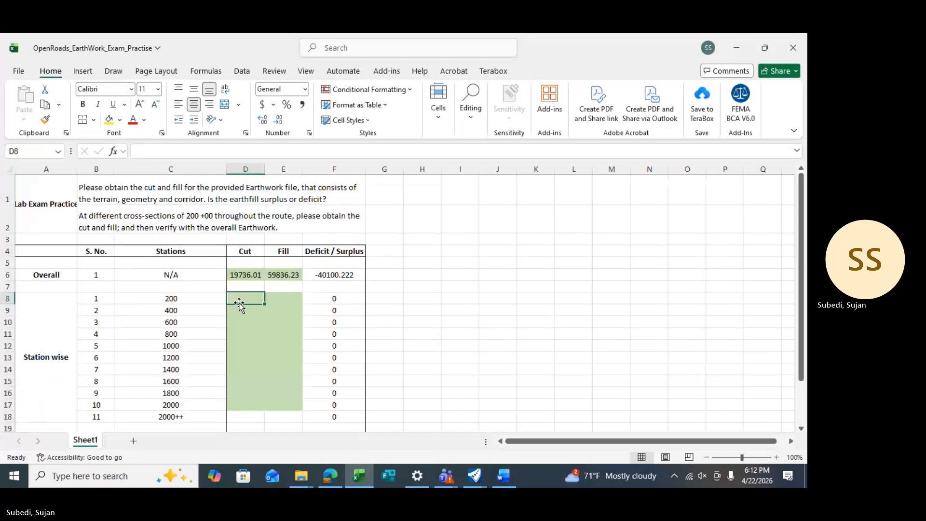
{"action": "double_click", "coordinate": [240, 302]}
{"action": "type", "text": "2428.662"}
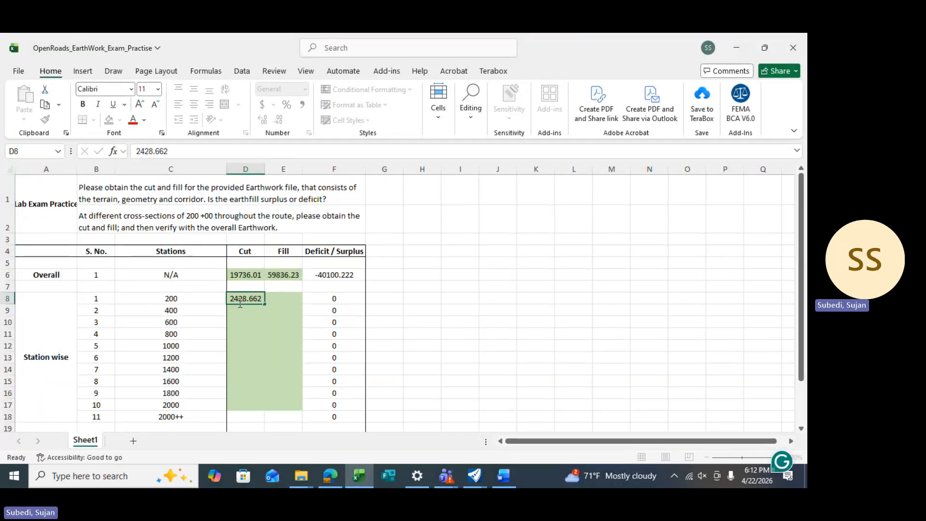
{"action": "key", "text": "Tab"}
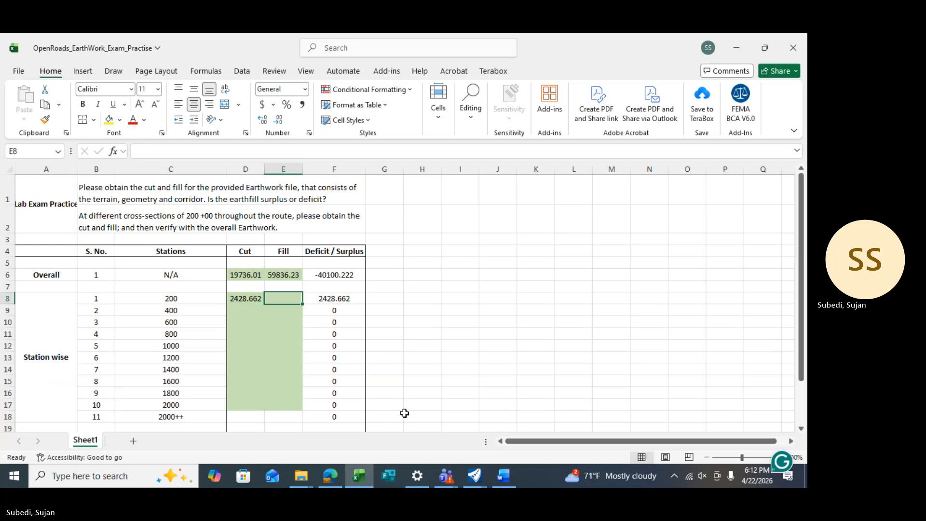
Show the report beside the Excel sheet and enter the first boundary's fill volume, 3065.948, for station 200.
{"action": "left_click", "coordinate": [474, 476]}
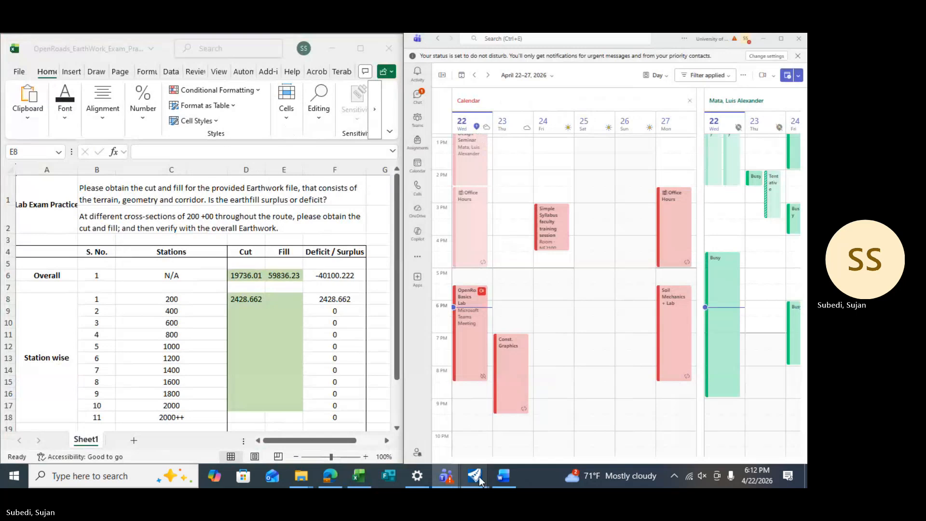
{"action": "mouse_move", "coordinate": [478, 476]}
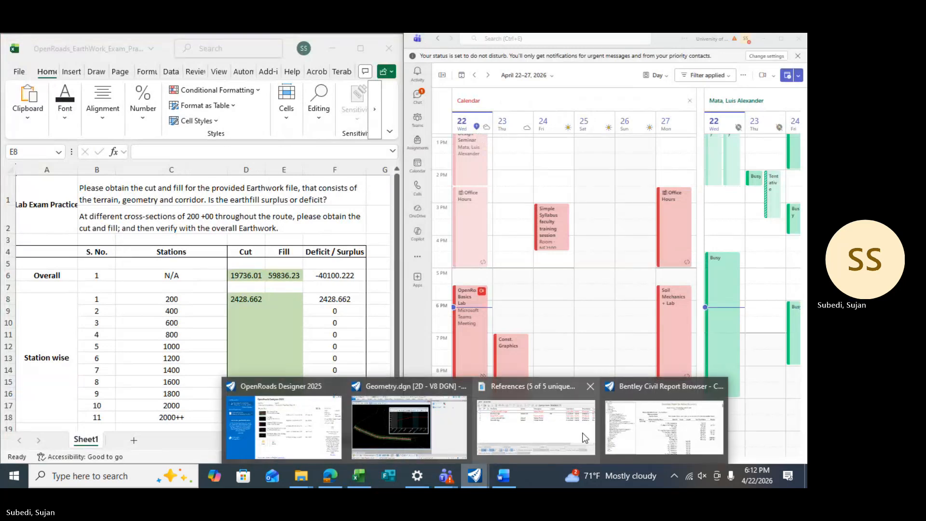
{"action": "left_click", "coordinate": [409, 425]}
{"action": "left_click_drag", "start_coordinate": [406, 97], "coordinate": [421, 112]}
{"action": "left_click", "coordinate": [359, 475]}
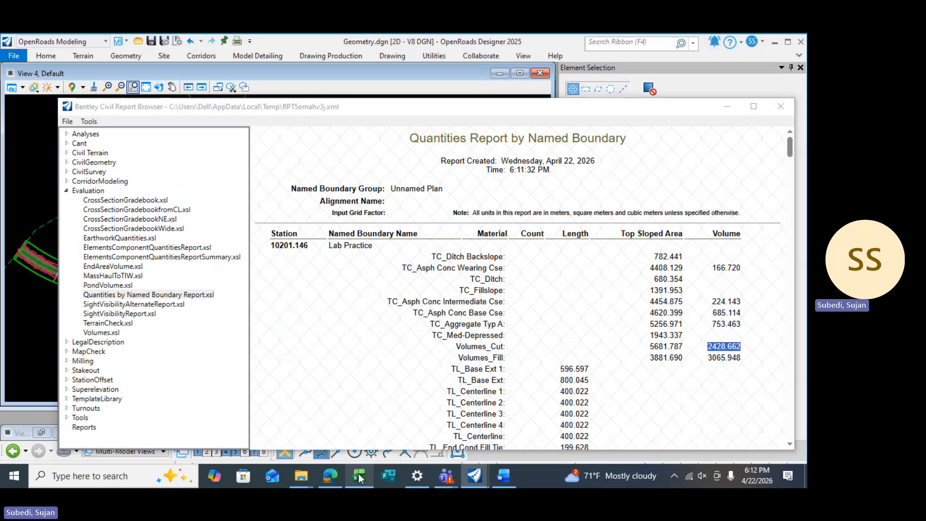
{"action": "left_click", "coordinate": [278, 300]}
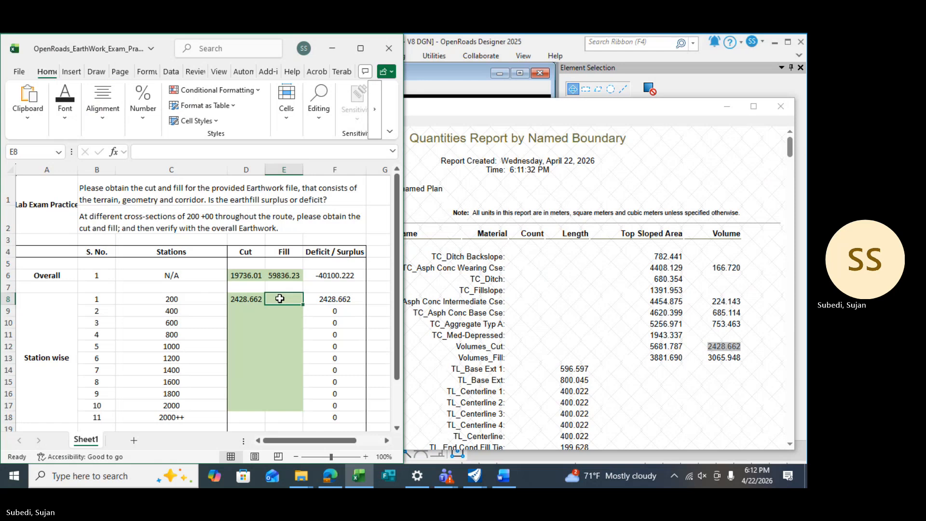
{"action": "type", "text": "3065.948"}
{"action": "key", "text": "Return"}
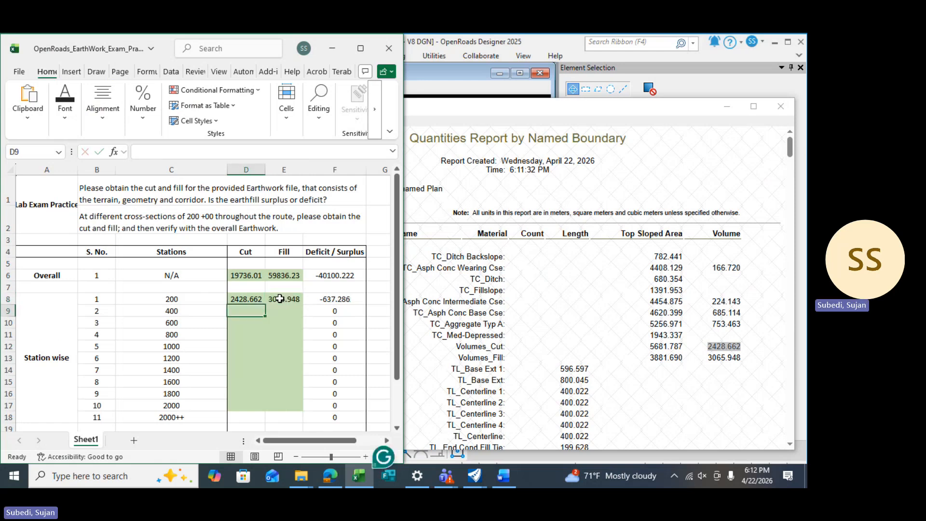
Find the Lab Practice-1 boundary in the quantities report and enter its fill volume, 10443.713, for station 400 in the Excel sheet.
{"action": "left_click", "coordinate": [592, 340]}
{"action": "scroll", "coordinate": [592, 338], "scroll_direction": "down", "scroll_amount": 10}
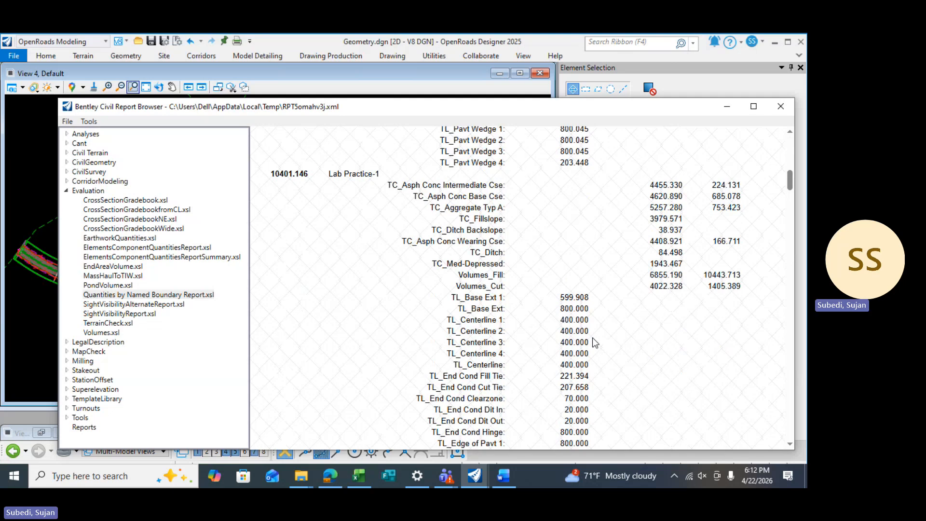
{"action": "left_click", "coordinate": [364, 475]}
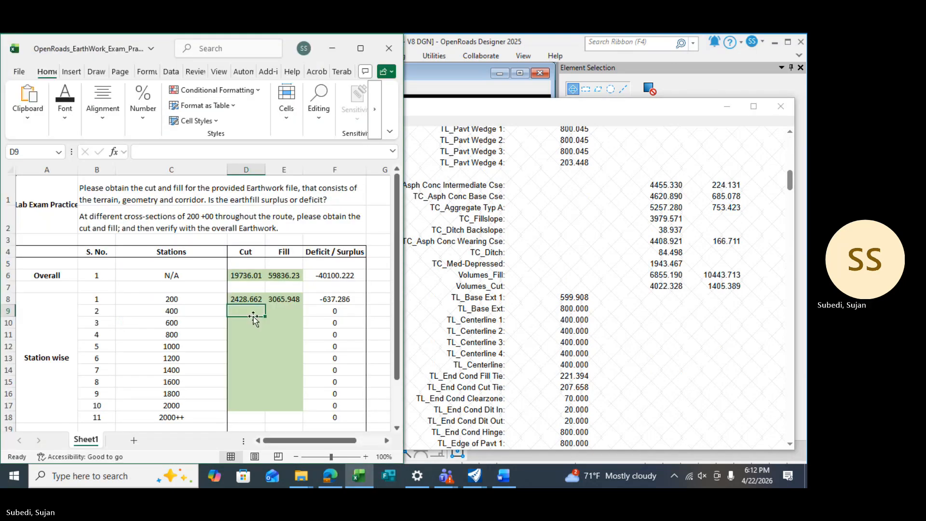
{"action": "left_click", "coordinate": [273, 311]}
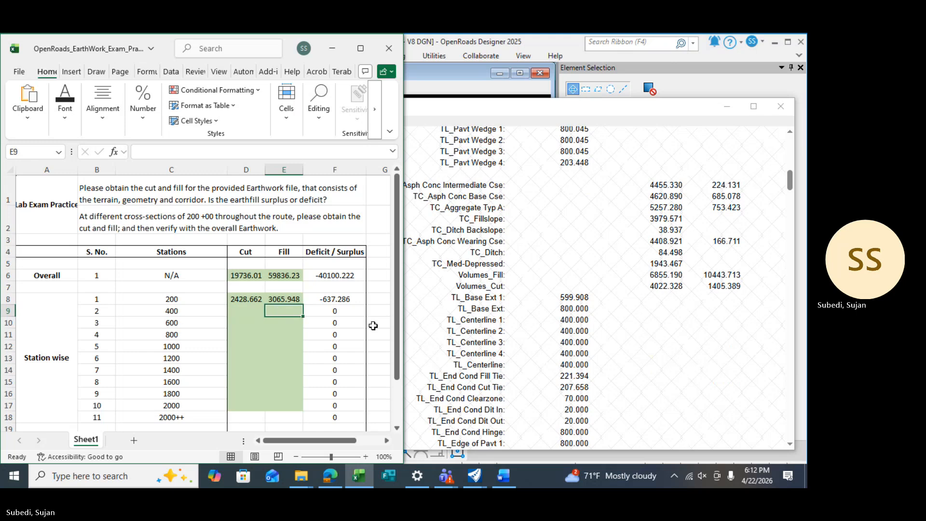
{"action": "type", "text": "10"}
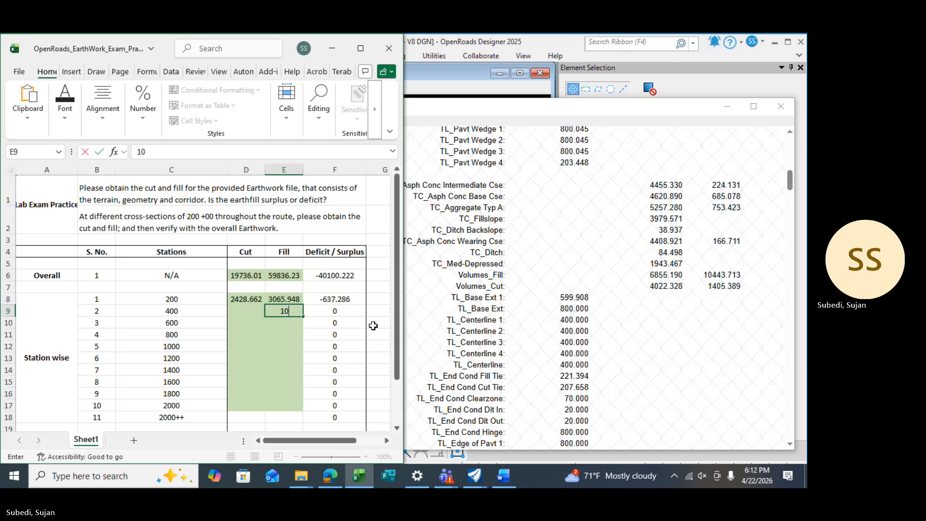
{"action": "type", "text": "443.71"}
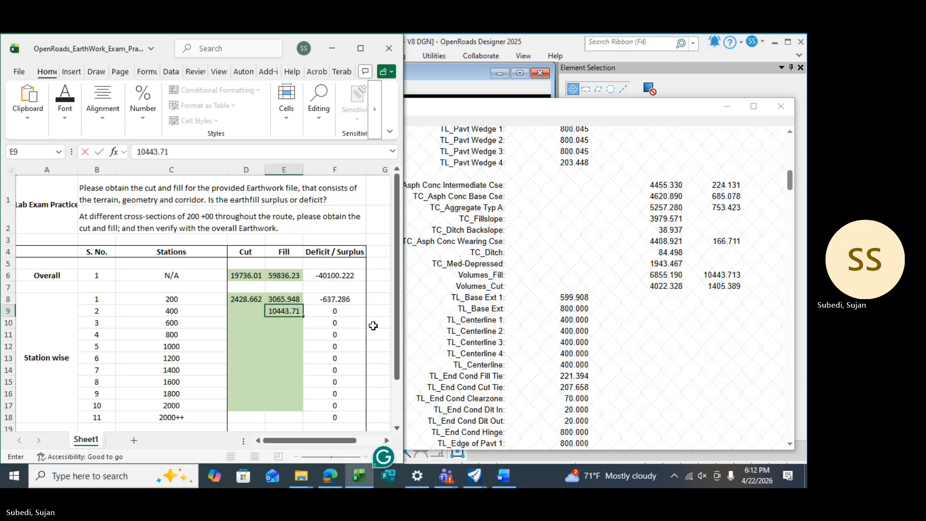
{"action": "type", "text": "3"}
{"action": "key", "text": "Return"}
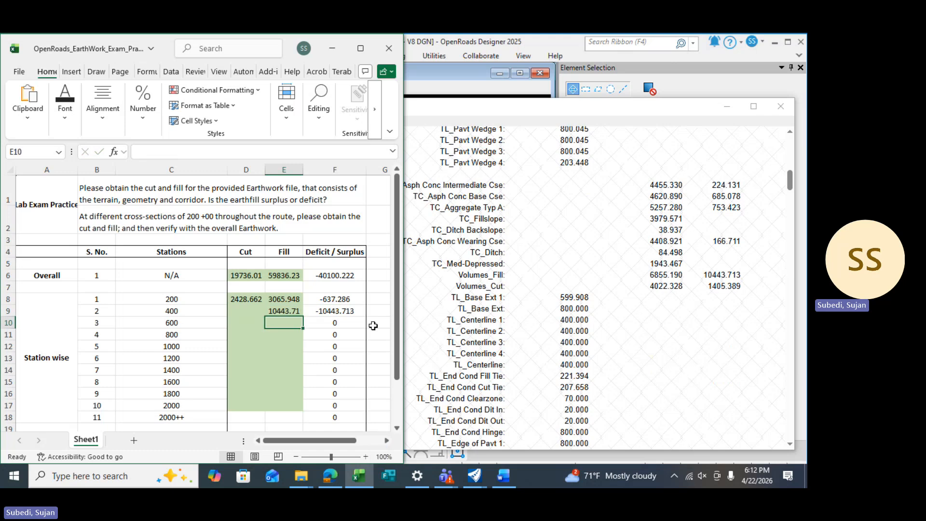
Enter the Lab Practice-1 boundary's cut volume, 1405.389, for station 400.
{"action": "left_click", "coordinate": [245, 311]}
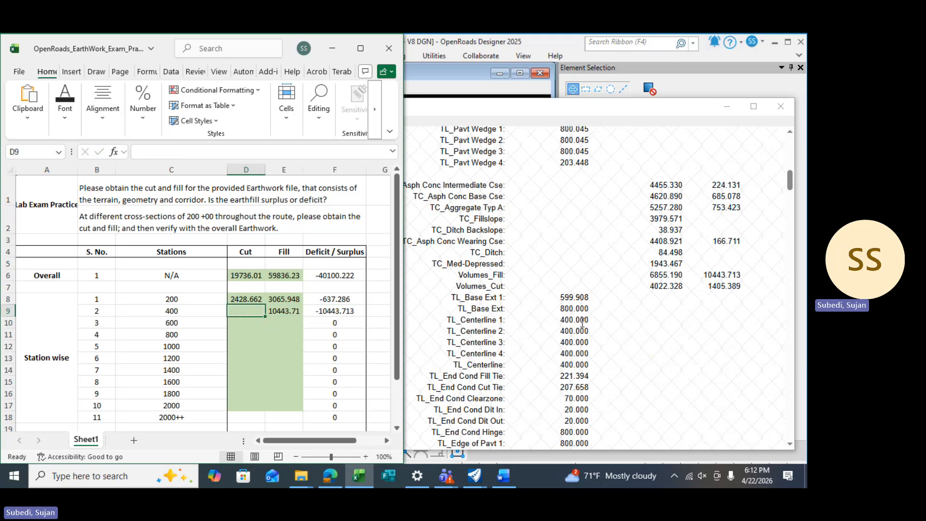
{"action": "type", "text": "1405"}
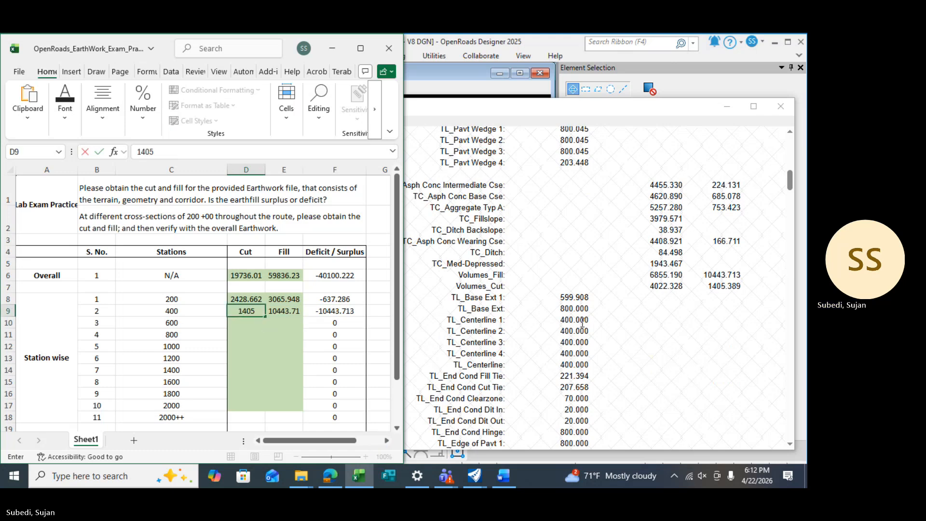
{"action": "type", "text": "."}
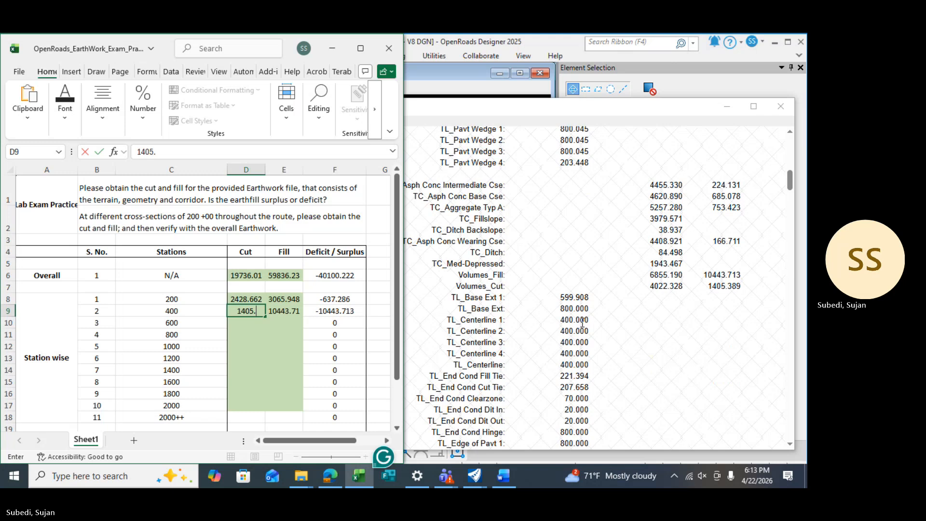
{"action": "type", "text": "389"}
{"action": "key", "text": "Return"}
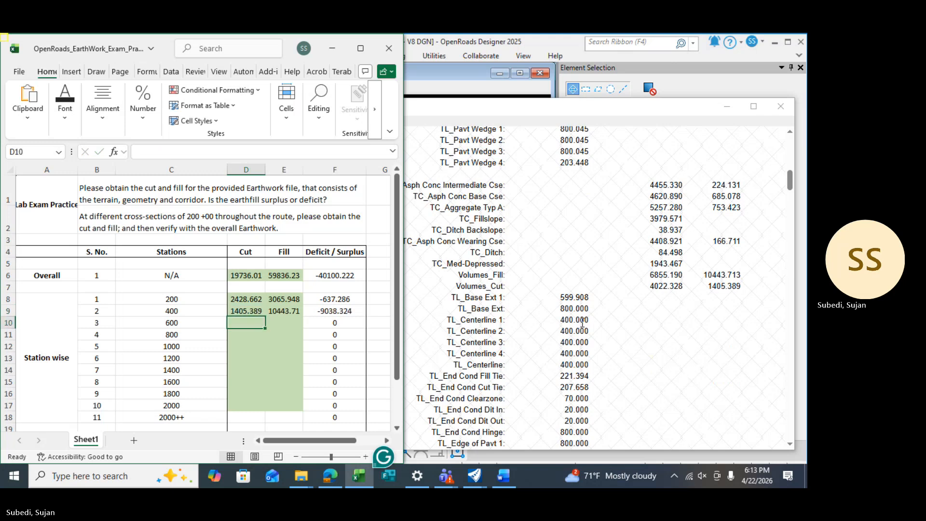
Find Lab Practice-2 in the quantities report and enter its fill volume, 22950.830, and cut volume, 871.504, for station 600 in Excel.
{"action": "left_click", "coordinate": [639, 320]}
{"action": "scroll", "coordinate": [638, 321], "scroll_direction": "down", "scroll_amount": 10}
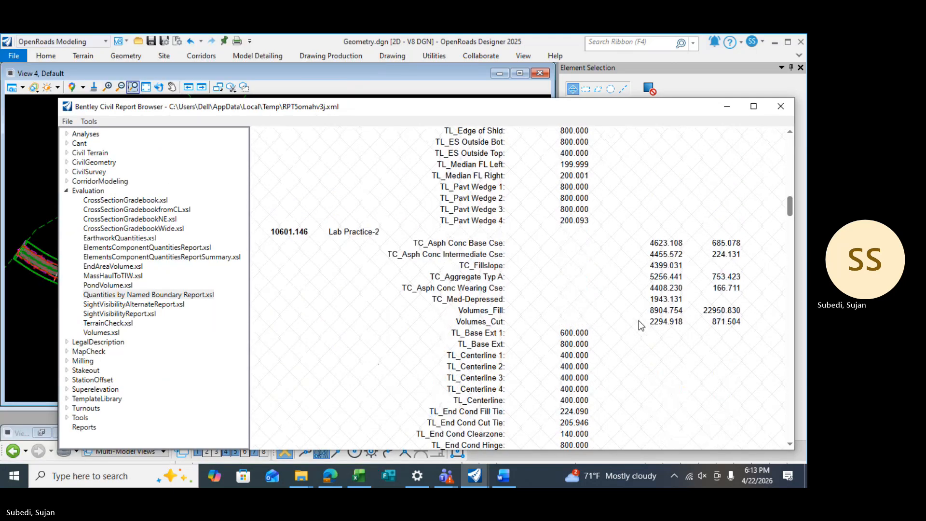
{"action": "scroll", "coordinate": [638, 320], "scroll_direction": "down", "scroll_amount": 1}
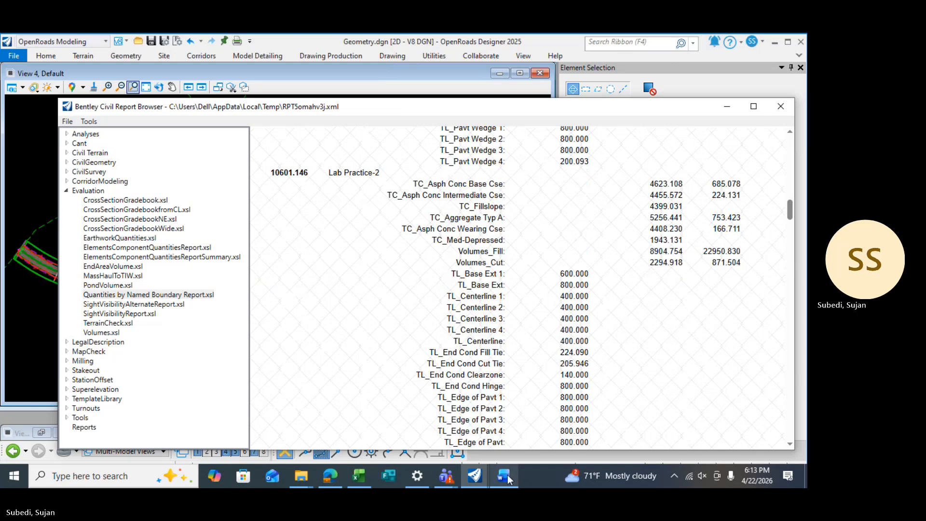
{"action": "left_click", "coordinate": [359, 476]}
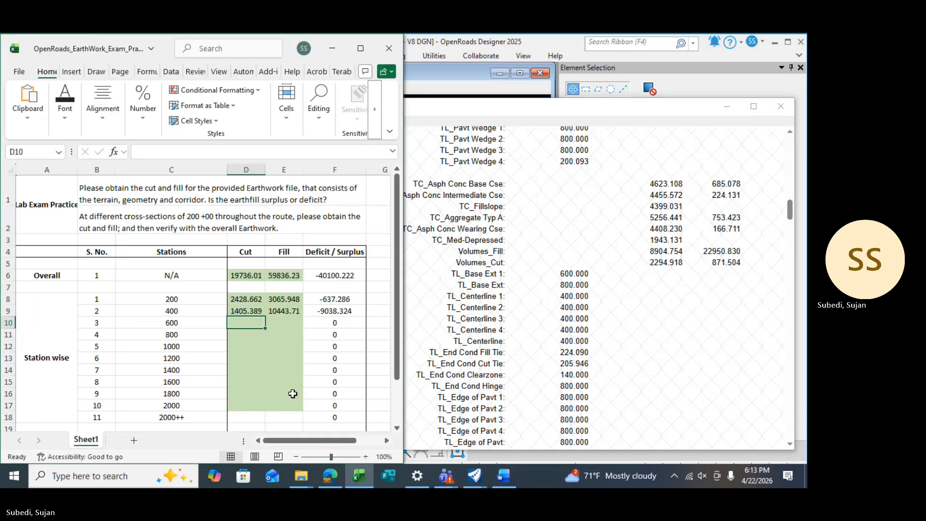
{"action": "left_click", "coordinate": [277, 320]}
{"action": "type", "text": "22"}
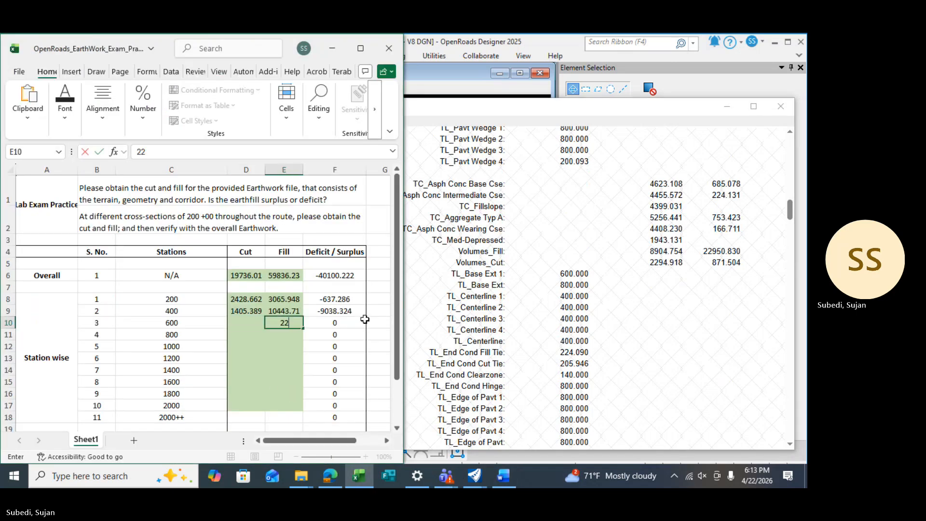
{"action": "type", "text": "95"}
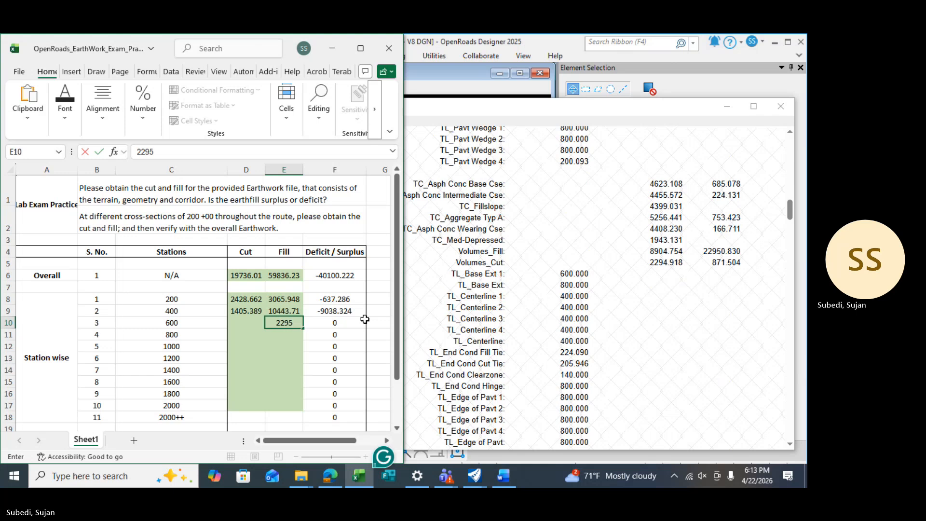
{"action": "type", "text": "0.830"}
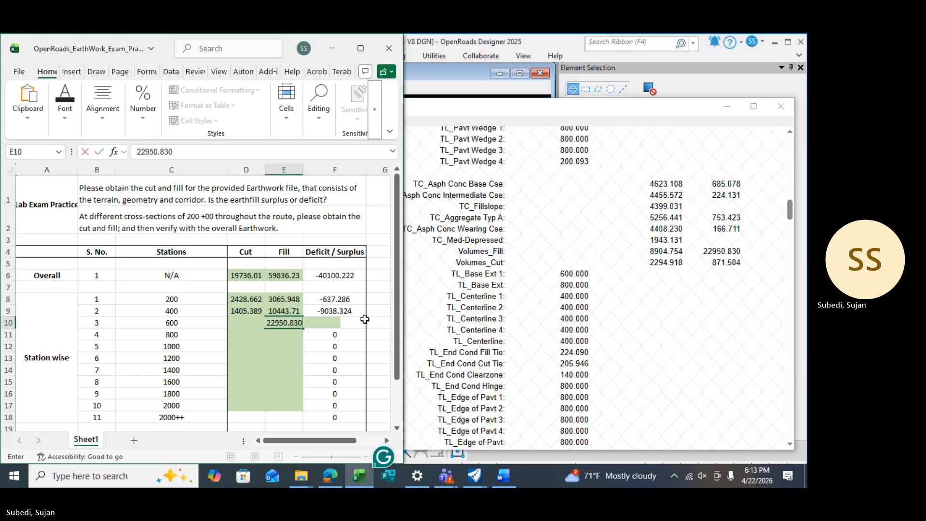
{"action": "key", "text": "Return"}
{"action": "left_click", "coordinate": [250, 324]}
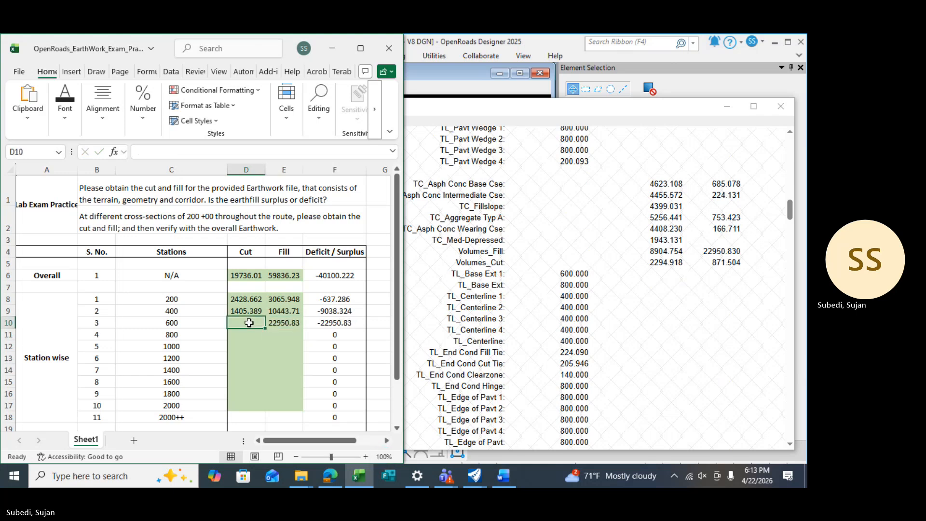
{"action": "type", "text": "871.504"}
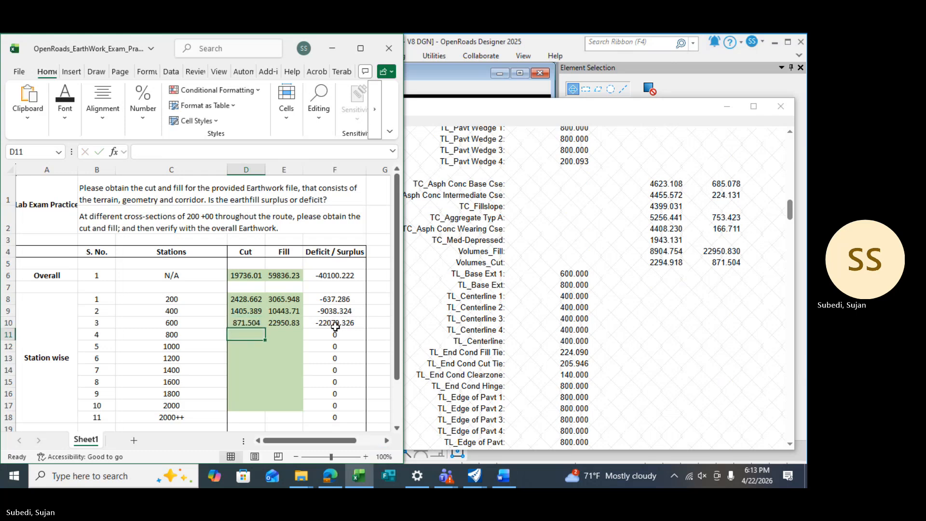
Find Lab Practice-3 in the quantities report and enter its fill volume, 13331.489, and cut volume, 883.028, for station 800 in Excel.
{"action": "left_click", "coordinate": [546, 328]}
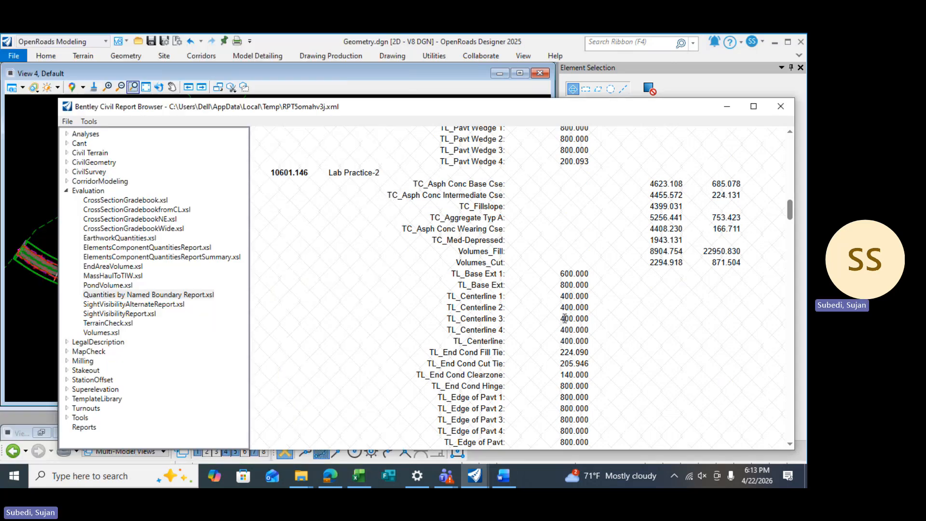
{"action": "scroll", "coordinate": [545, 332], "scroll_direction": "down", "scroll_amount": 10}
{"action": "scroll", "coordinate": [543, 338], "scroll_direction": "down", "scroll_amount": 4}
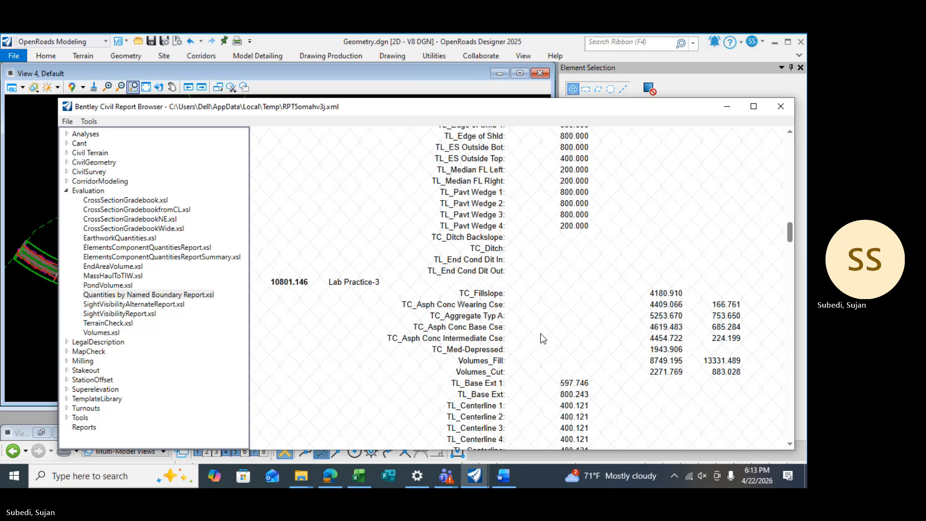
{"action": "left_click", "coordinate": [361, 481]}
{"action": "left_click", "coordinate": [289, 334]}
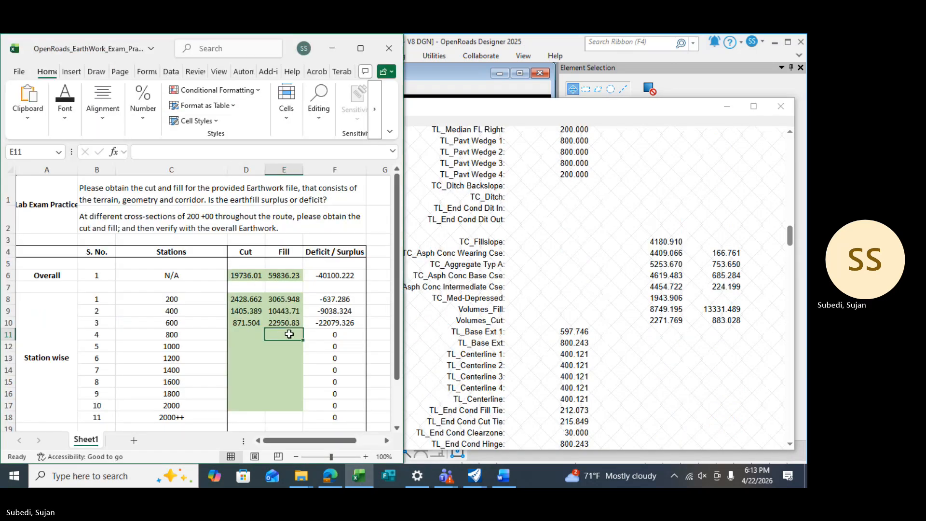
{"action": "type", "text": "1"}
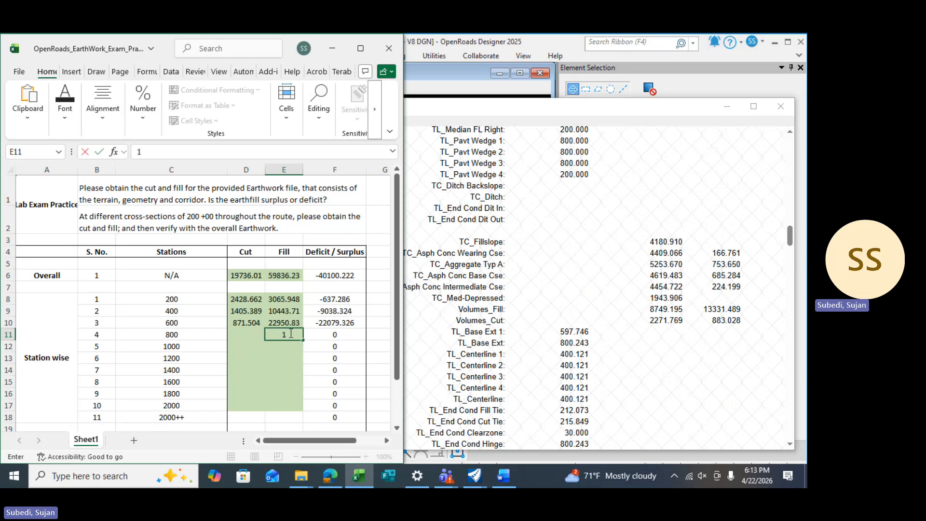
{"action": "type", "text": "33"}
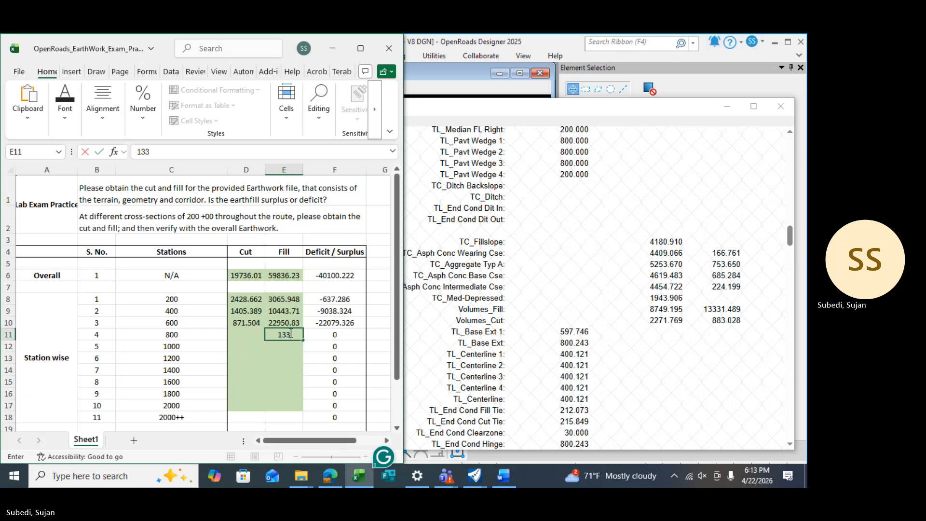
{"action": "type", "text": "31."}
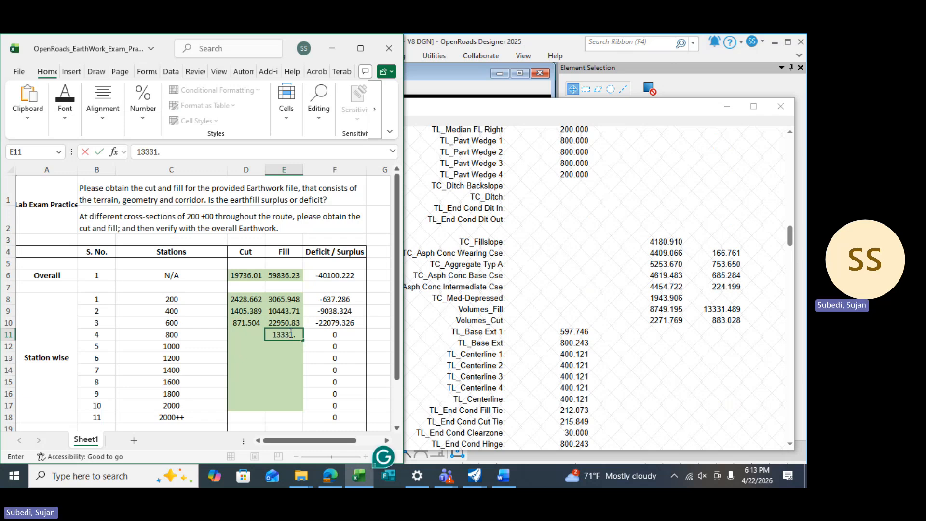
{"action": "type", "text": "489"}
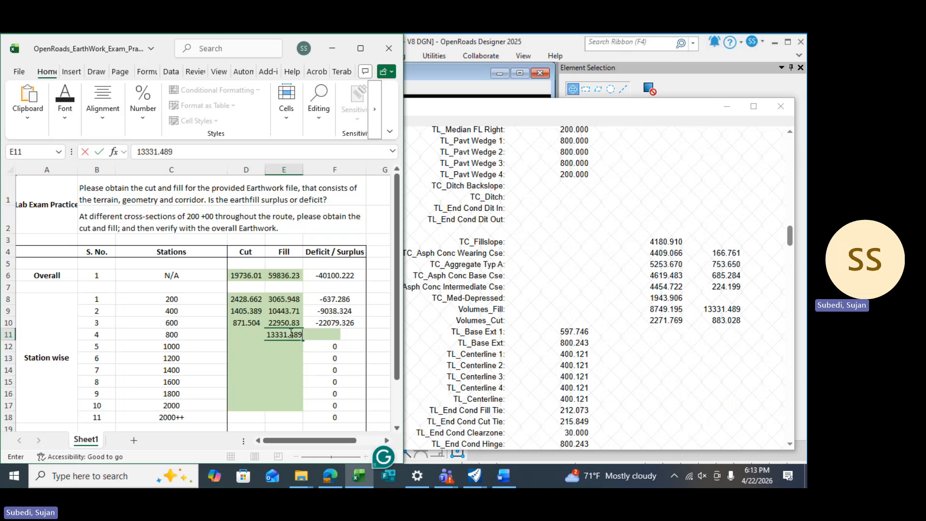
{"action": "key", "text": "Return"}
{"action": "left_click", "coordinate": [256, 337]}
{"action": "type", "text": "883.028"}
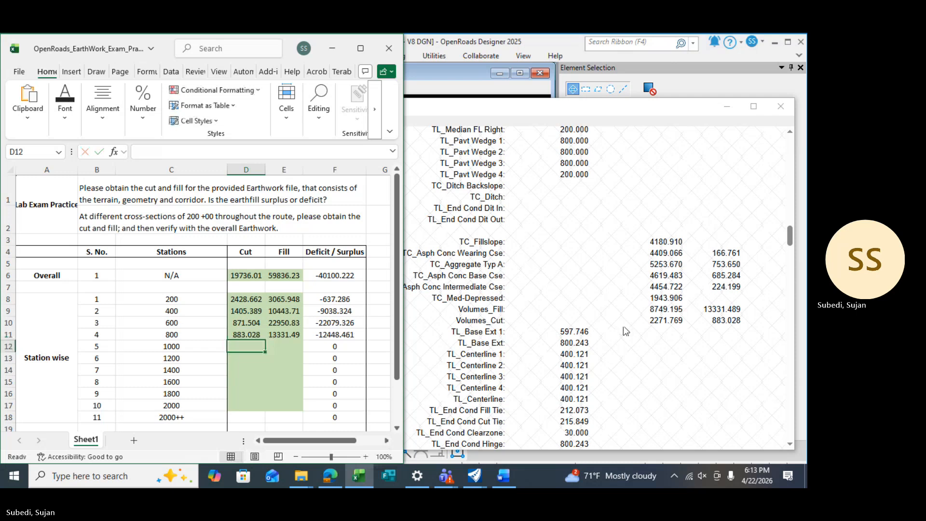
Find the Lab Practice-4 boundary in the quantities report and enter its fill volume, 4113.980, for station 1000 in the Excel sheet.
{"action": "left_click", "coordinate": [623, 325]}
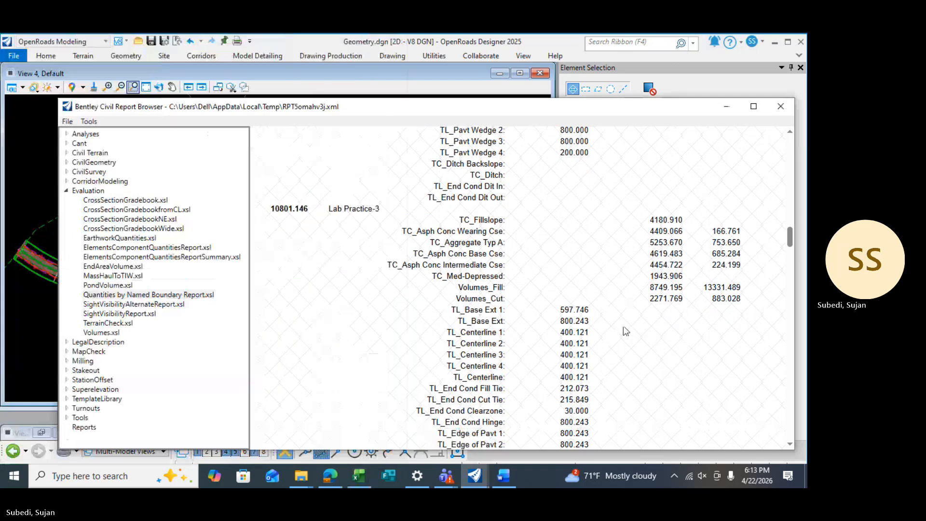
{"action": "scroll", "coordinate": [623, 326], "scroll_direction": "down", "scroll_amount": 10}
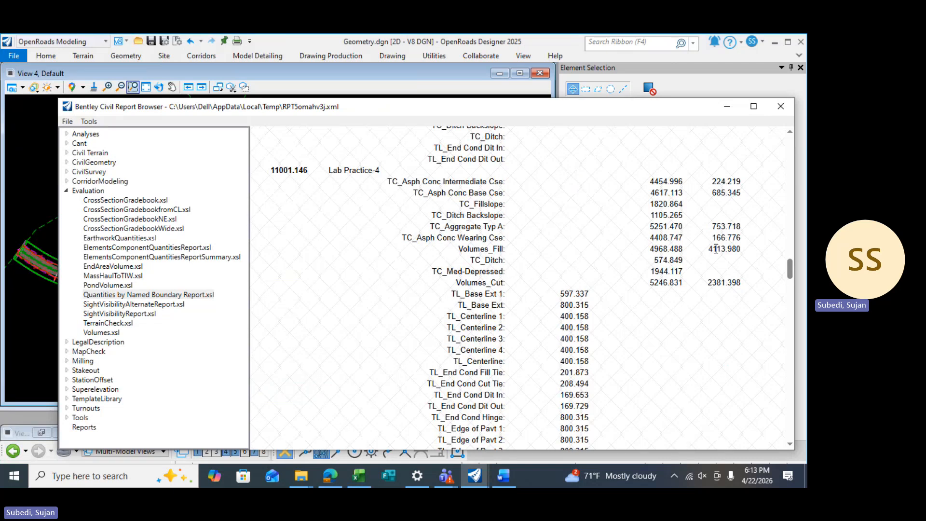
{"action": "mouse_move", "coordinate": [446, 476]}
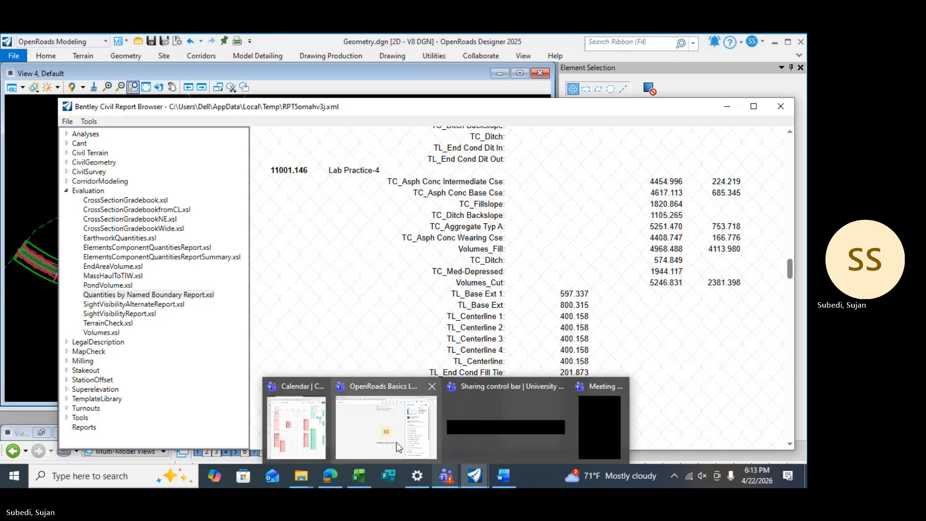
{"action": "mouse_move", "coordinate": [369, 478]}
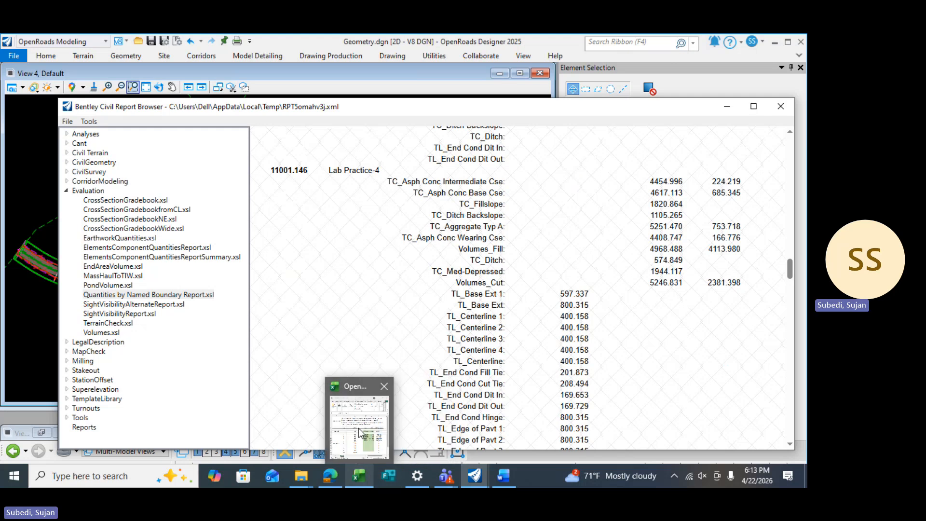
{"action": "scroll", "coordinate": [562, 327], "scroll_direction": "up", "scroll_amount": 15}
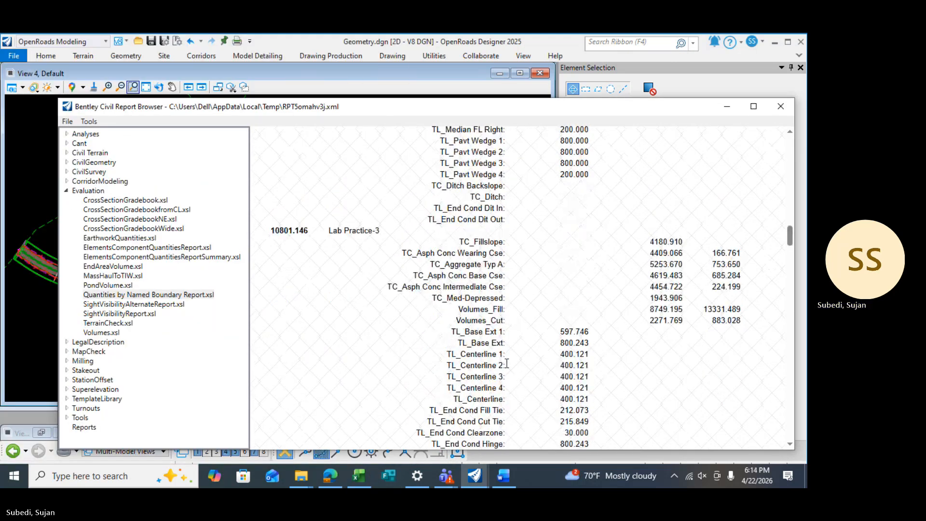
{"action": "scroll", "coordinate": [502, 328], "scroll_direction": "down", "scroll_amount": 15}
{"action": "scroll", "coordinate": [506, 363], "scroll_direction": "down", "scroll_amount": 3}
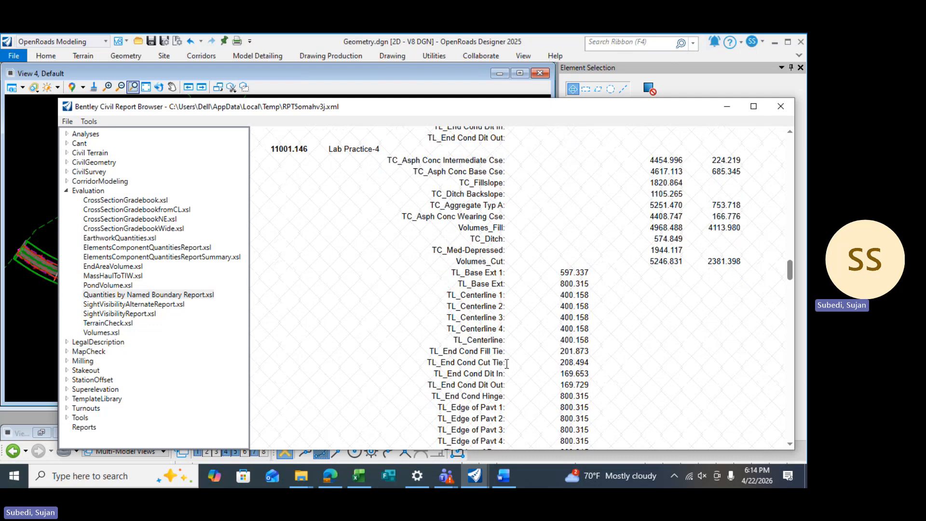
{"action": "scroll", "coordinate": [507, 369], "scroll_direction": "up", "scroll_amount": 3}
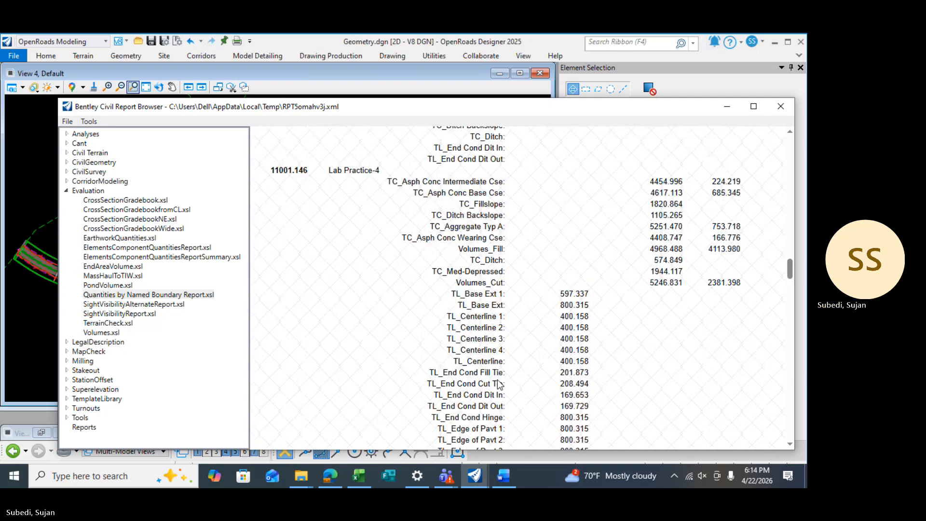
{"action": "left_click", "coordinate": [360, 476]}
{"action": "left_click", "coordinate": [296, 347]}
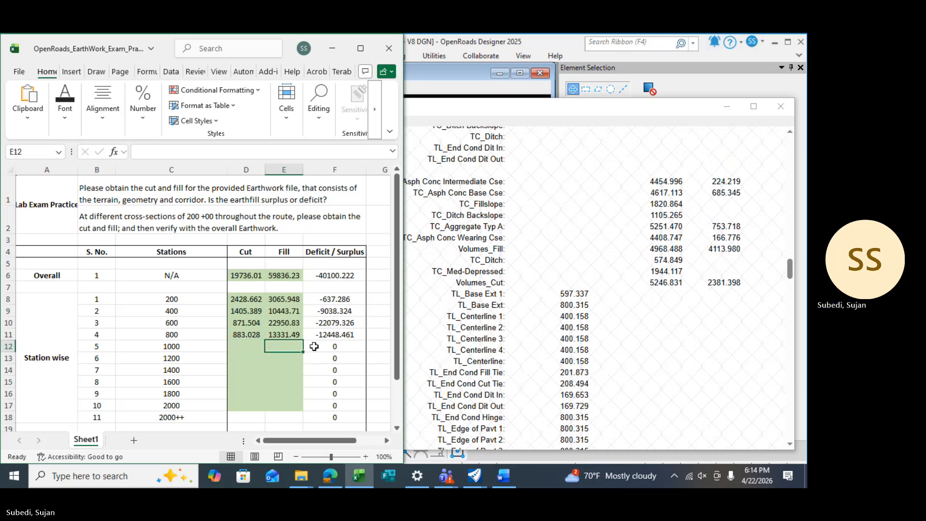
{"action": "type", "text": "4113.980"}
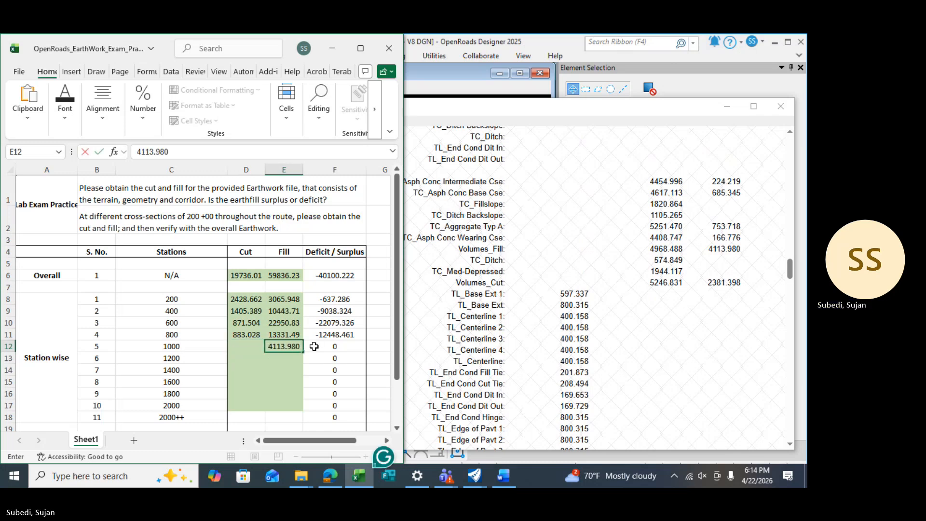
{"action": "key", "text": "Return"}
Enter 2361.398 as the Lab Practice-4 cut volume for station 1000.
{"action": "left_click", "coordinate": [255, 346]}
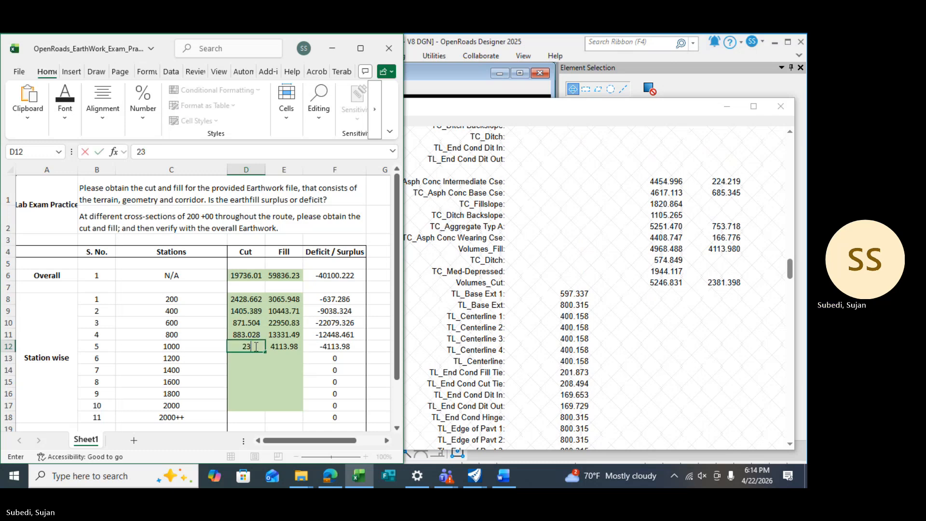
{"action": "type", "text": "2361."}
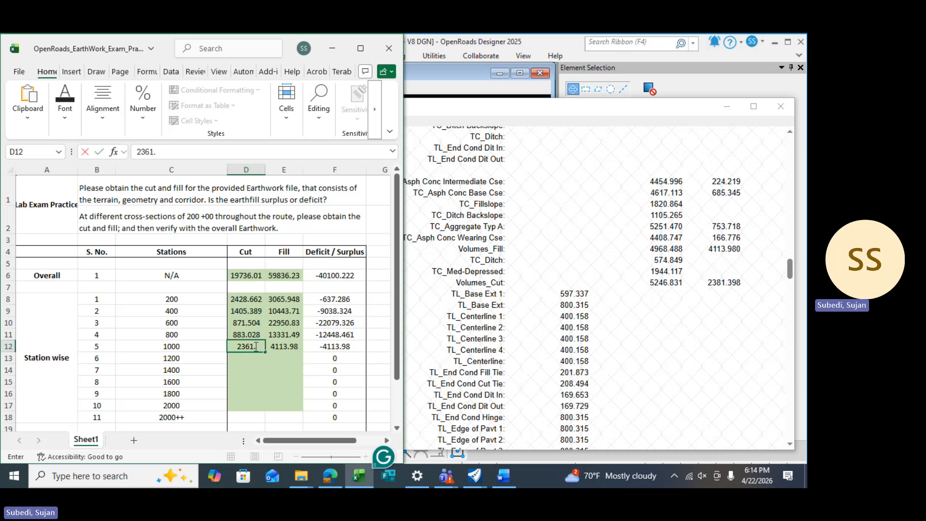
{"action": "type", "text": "398"}
{"action": "key", "text": "Return"}
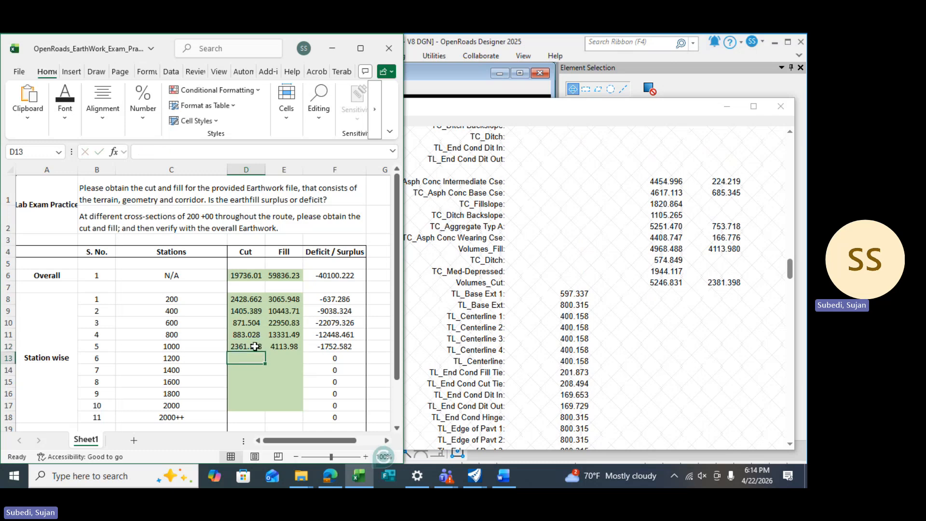
Find the Lab Practice-5 boundary in the quantities report and enter 1244.561 in the fill cell for station 1200 in Excel.
{"action": "left_click", "coordinate": [571, 262]}
{"action": "scroll", "coordinate": [571, 261], "scroll_direction": "down", "scroll_amount": 10}
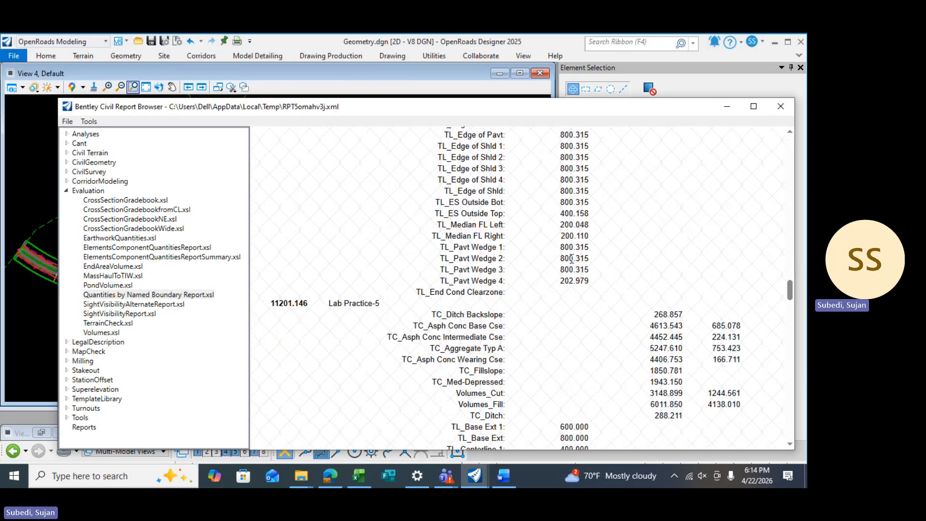
{"action": "scroll", "coordinate": [571, 259], "scroll_direction": "down", "scroll_amount": 4}
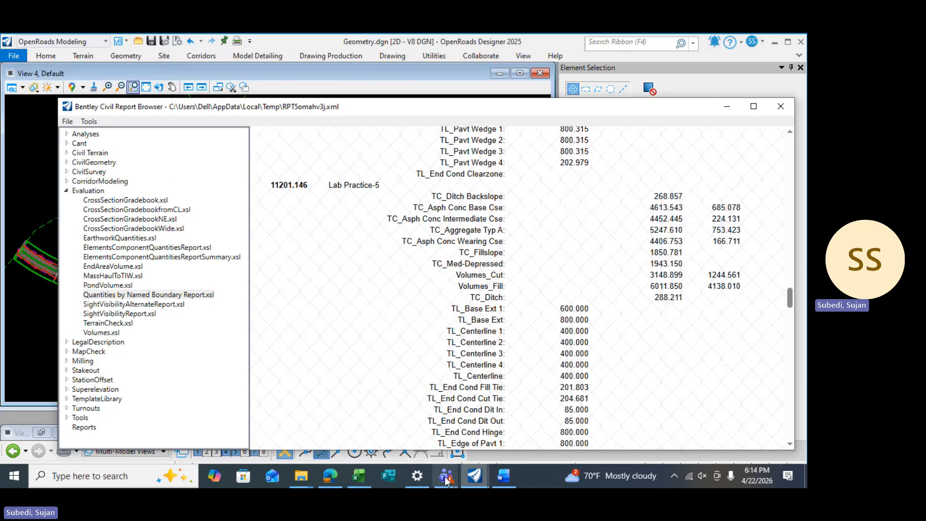
{"action": "left_click", "coordinate": [362, 473]}
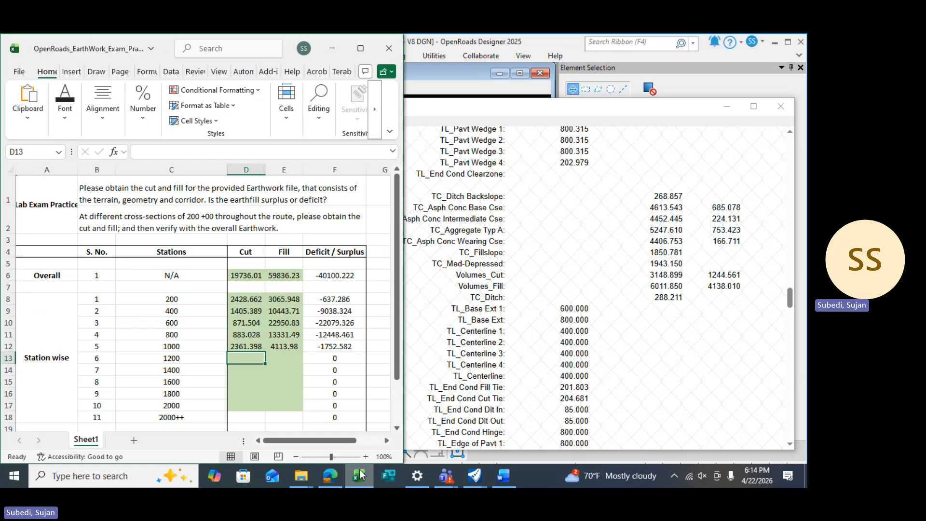
{"action": "left_click", "coordinate": [281, 357]}
{"action": "type", "text": "12"}
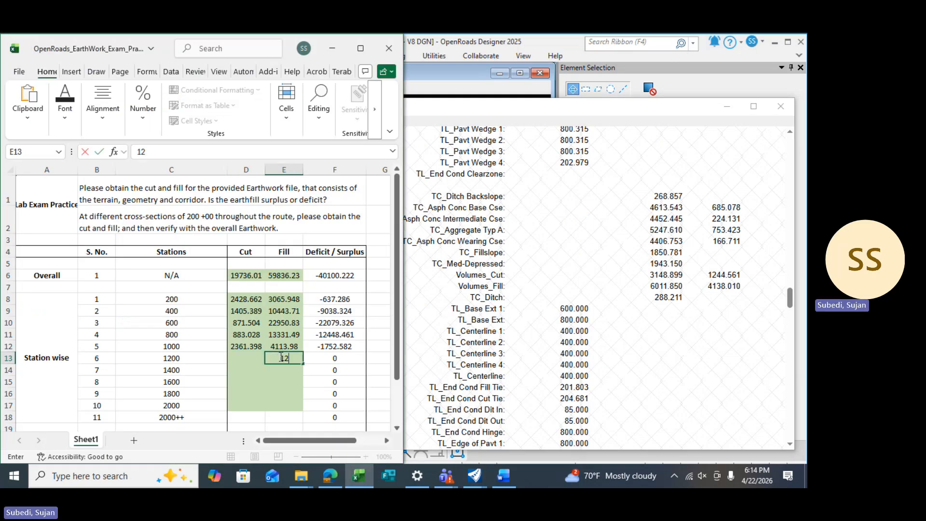
{"action": "type", "text": "44.561"}
{"action": "key", "text": "Return"}
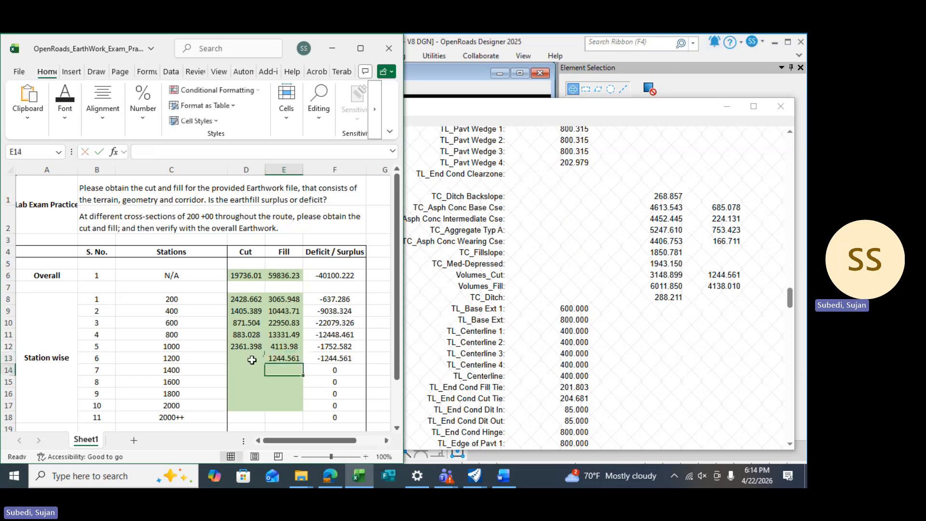
Enter 4138.010 in the fill cell for station 1400 and try moving it to the cut cell of station 1200.
{"action": "type", "text": "4138.010"}
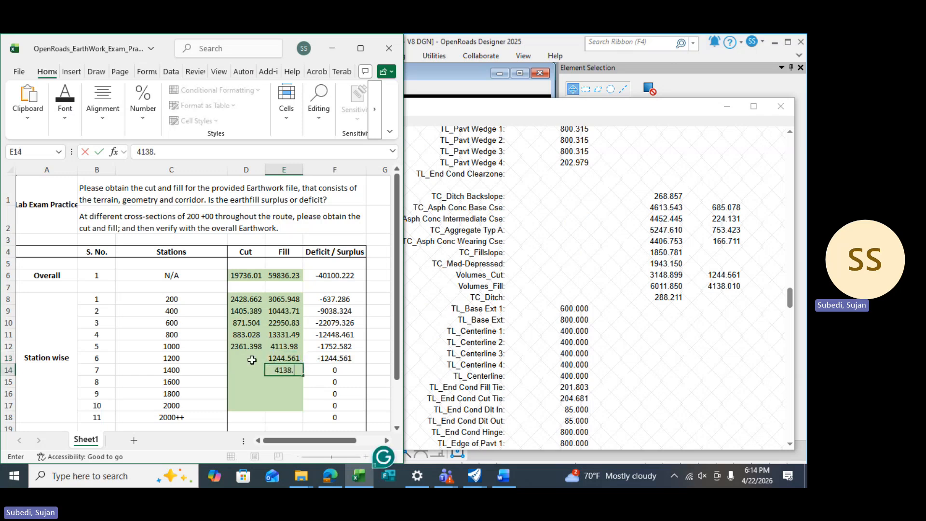
{"action": "key", "text": "ctrl+Return"}
{"action": "key", "text": "Return"}
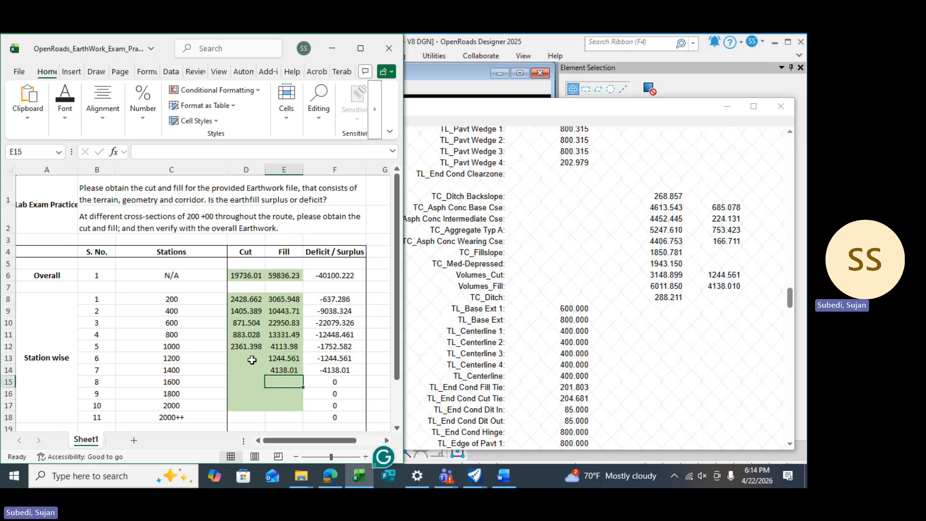
{"action": "left_click", "coordinate": [289, 370]}
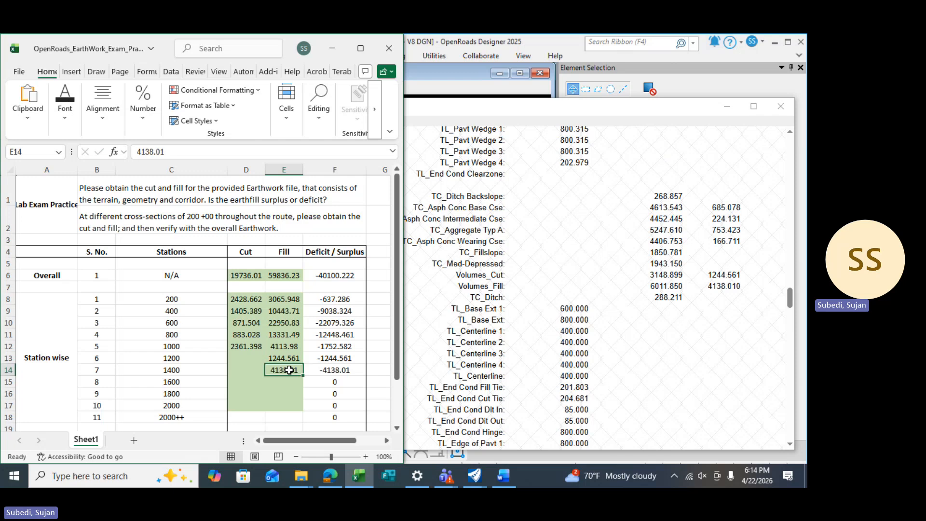
{"action": "left_click_drag", "start_coordinate": [289, 370], "coordinate": [248, 357]}
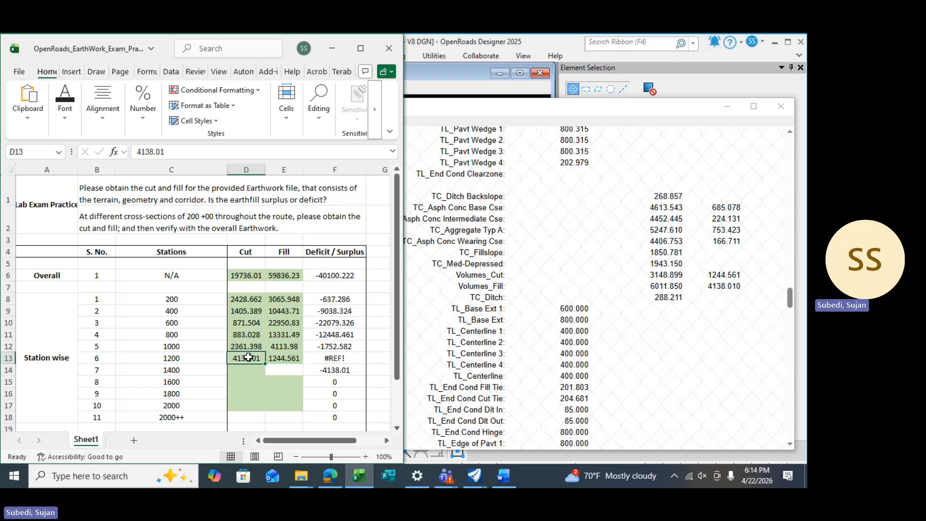
{"action": "key", "text": "ctrl+z"}
Enter 4138.01 in the cut cell for station 1200.
{"action": "key", "text": "ctrl+c"}
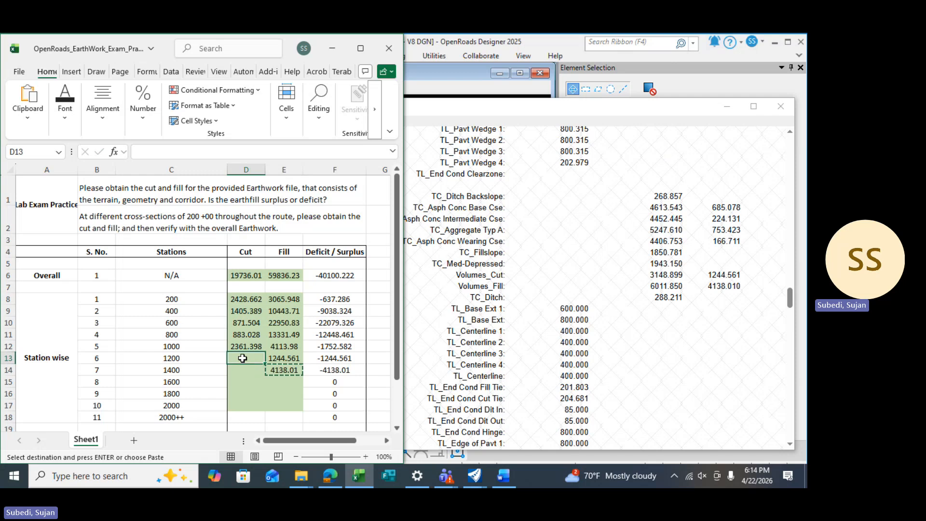
{"action": "type", "text": "4138."}
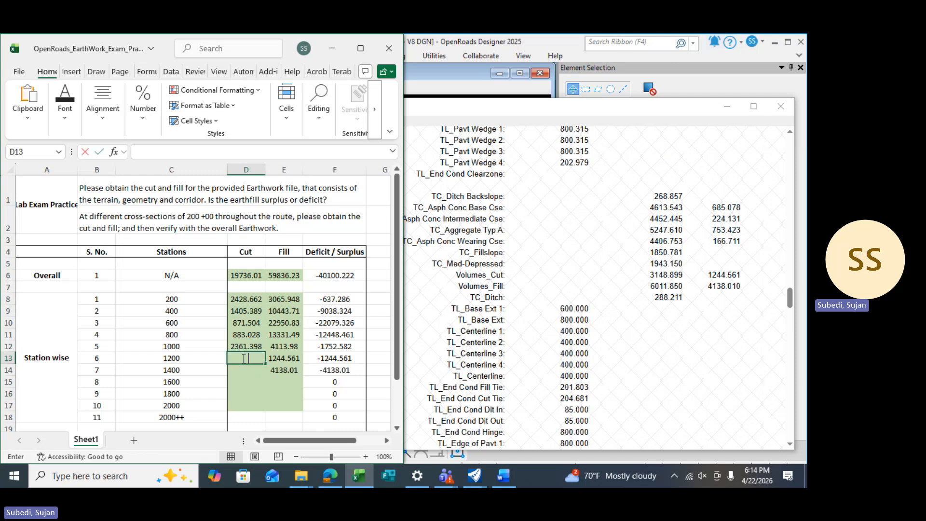
{"action": "type", "text": "01"}
{"action": "key", "text": "Return"}
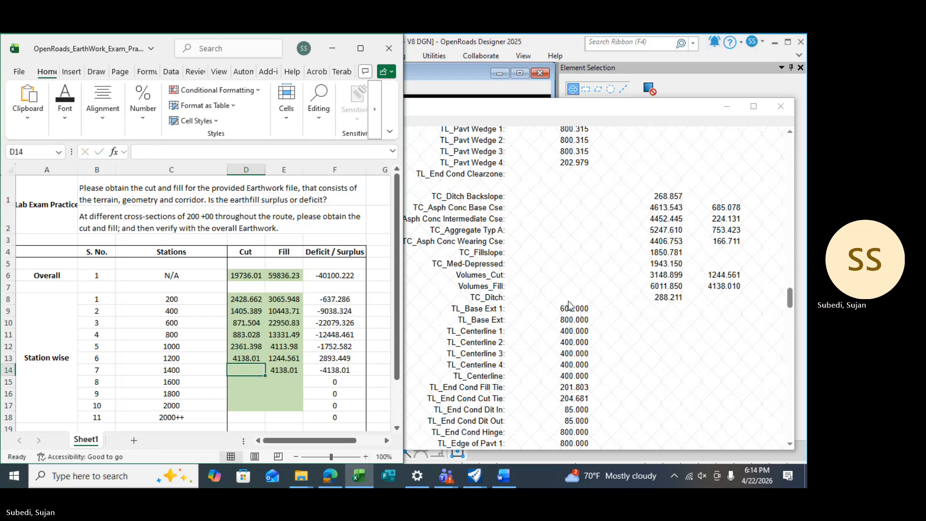
Find the Lab Practice-6 boundary in the quantities report and enter its fill volume, 66.532, for station 1400 in Excel.
{"action": "left_click", "coordinate": [629, 348]}
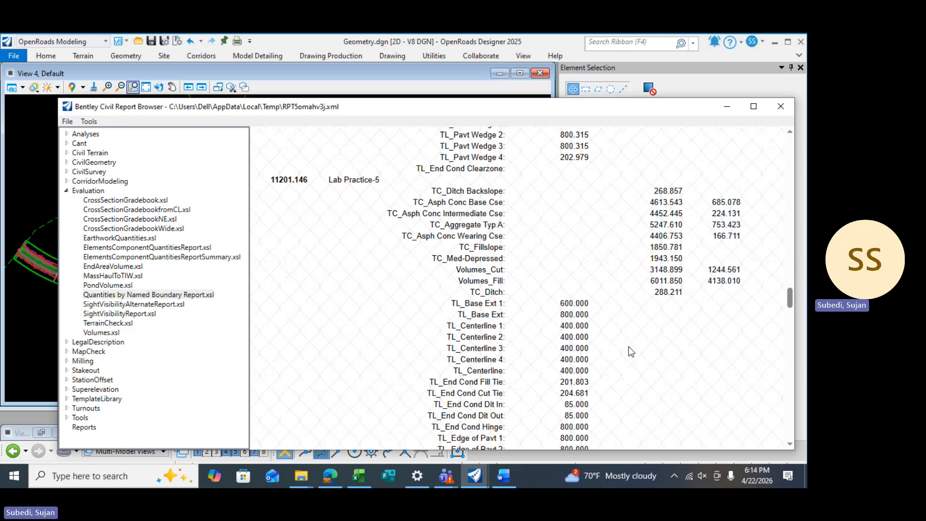
{"action": "scroll", "coordinate": [629, 348], "scroll_direction": "down", "scroll_amount": 10}
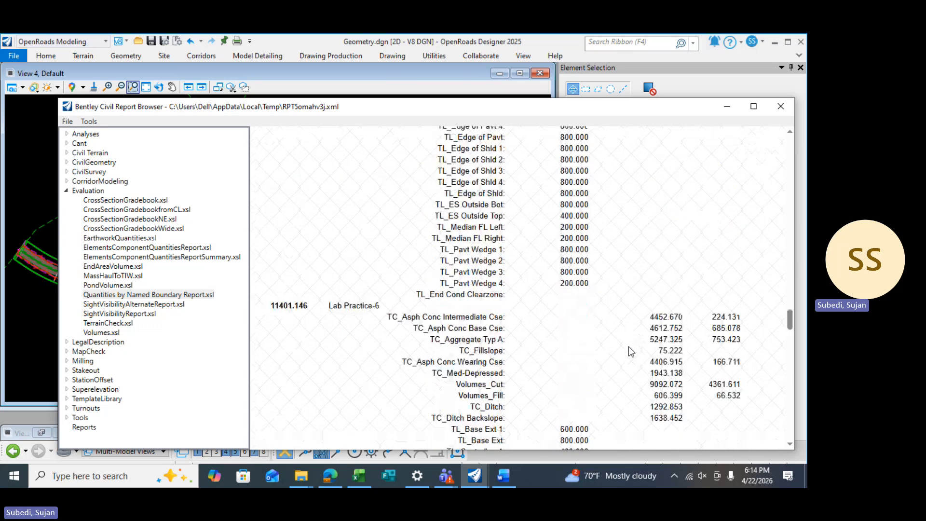
{"action": "scroll", "coordinate": [628, 348], "scroll_direction": "down", "scroll_amount": 2}
{"action": "left_click", "coordinate": [358, 476]}
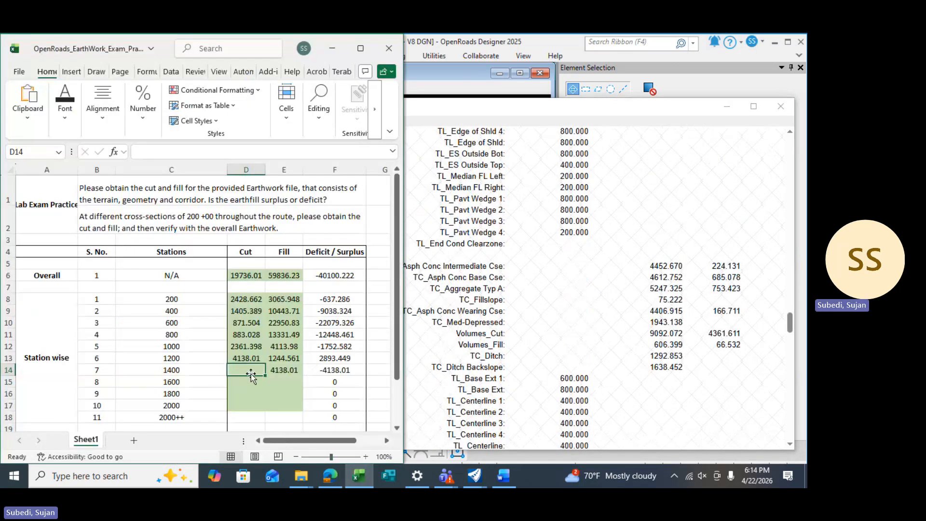
{"action": "left_click", "coordinate": [280, 370]}
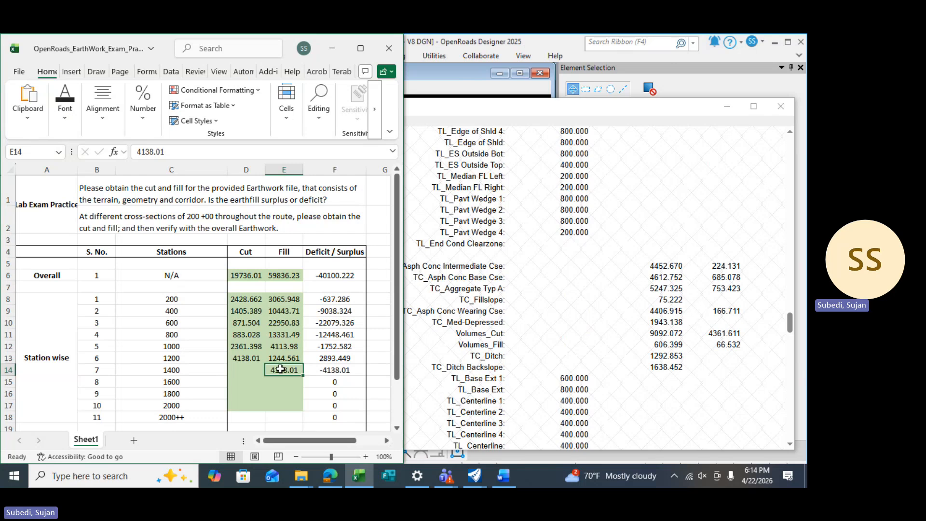
{"action": "type", "text": "66."}
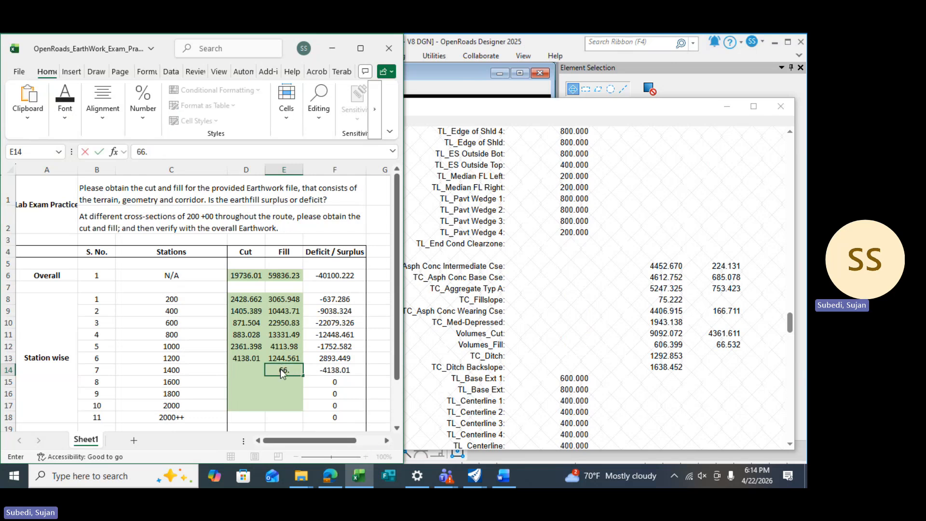
{"action": "type", "text": "532"}
{"action": "key", "text": "Return"}
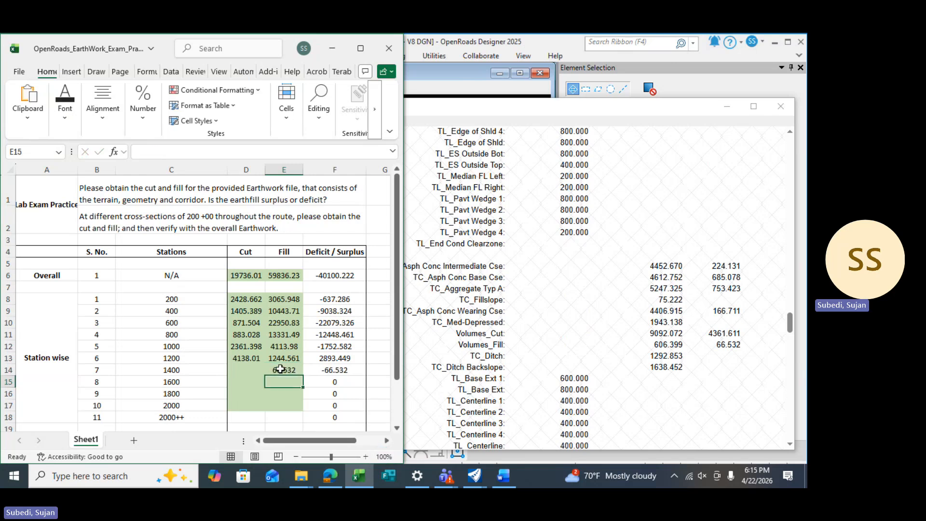
Enter the Lab Practice-6 boundary's cut volume, 4361.611, for station 1400.
{"action": "left_click", "coordinate": [254, 371]}
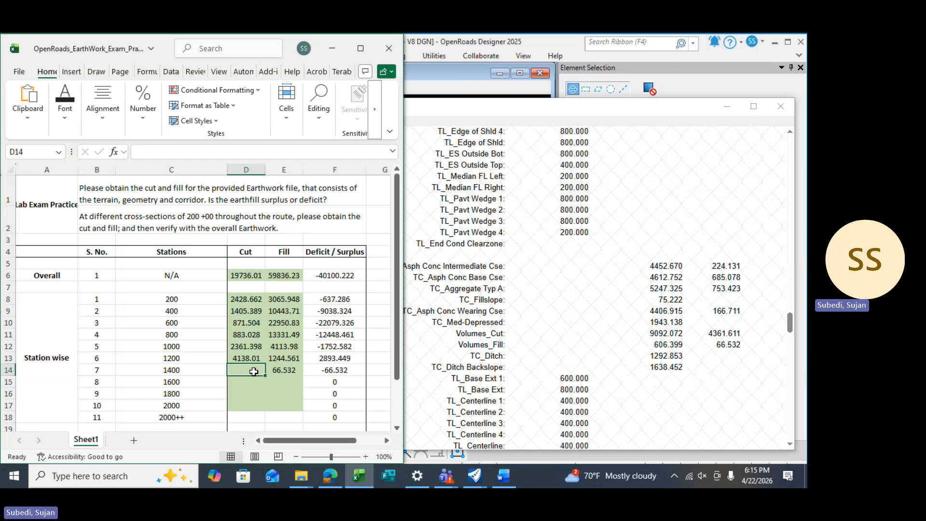
{"action": "type", "text": "4361.6"}
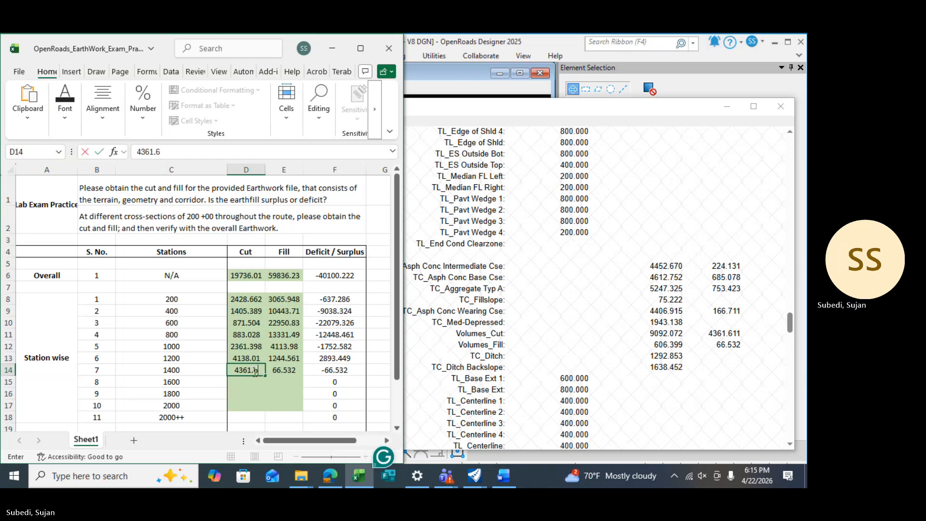
{"action": "type", "text": "11"}
{"action": "key", "text": "Return"}
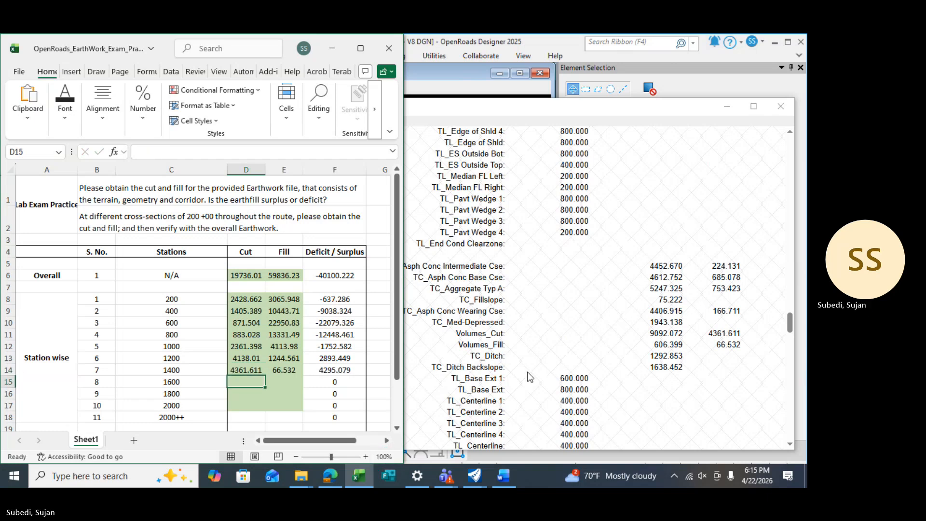
Find the Lab Practice-7 boundary in the quantities report and enter its volume of 1500.470 in Excel's fill cell for station 1600.
{"action": "scroll", "coordinate": [529, 376], "scroll_direction": "down", "scroll_amount": 4}
{"action": "scroll", "coordinate": [529, 376], "scroll_direction": "down", "scroll_amount": 3}
{"action": "scroll", "coordinate": [529, 376], "scroll_direction": "up", "scroll_amount": 6}
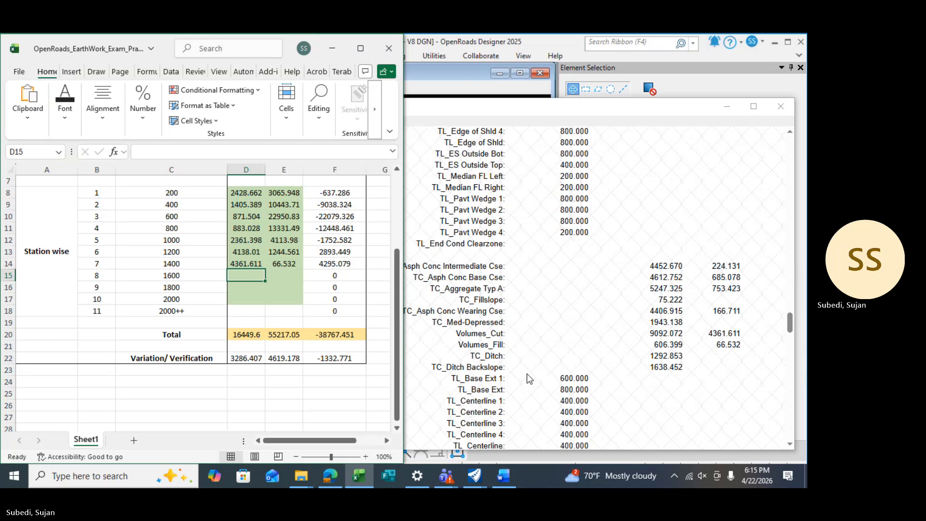
{"action": "left_click", "coordinate": [530, 376]}
{"action": "scroll", "coordinate": [530, 376], "scroll_direction": "down", "scroll_amount": 15}
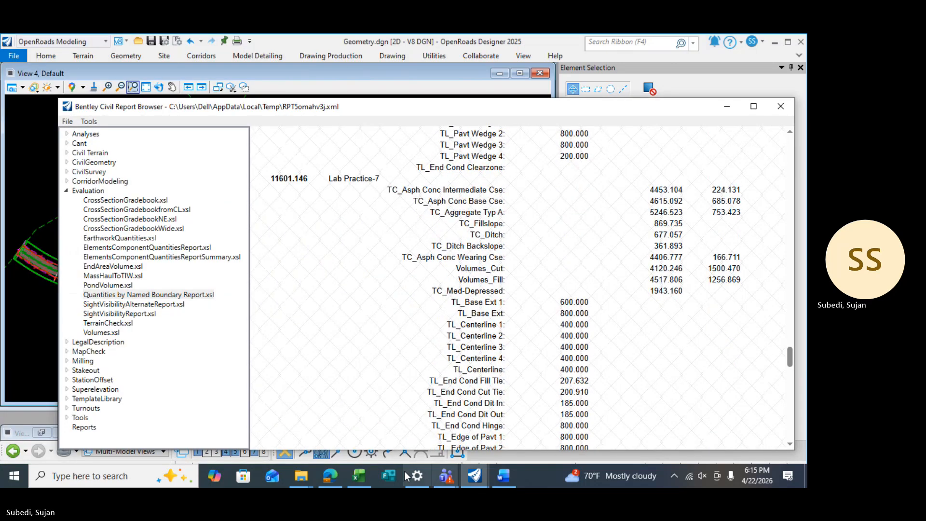
{"action": "left_click", "coordinate": [371, 484]}
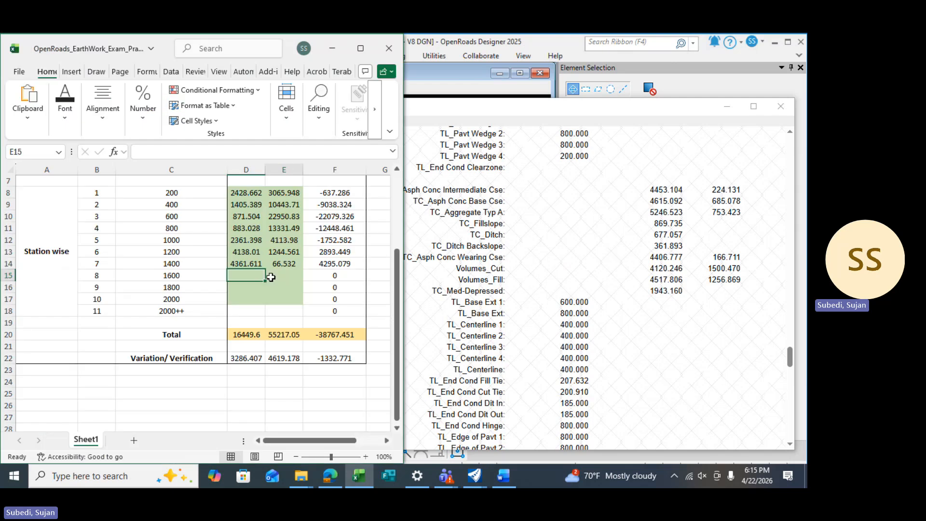
{"action": "left_click", "coordinate": [271, 276]}
{"action": "type", "text": "1500."}
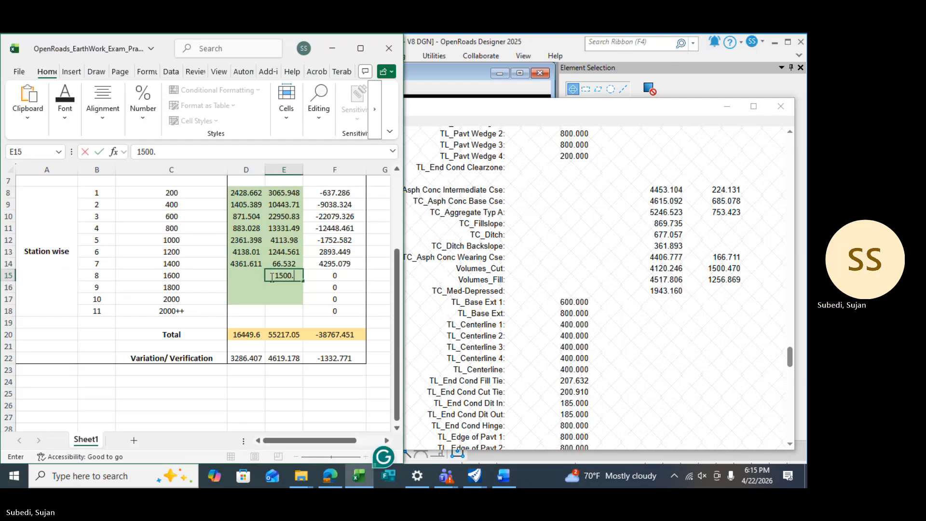
{"action": "type", "text": "470"}
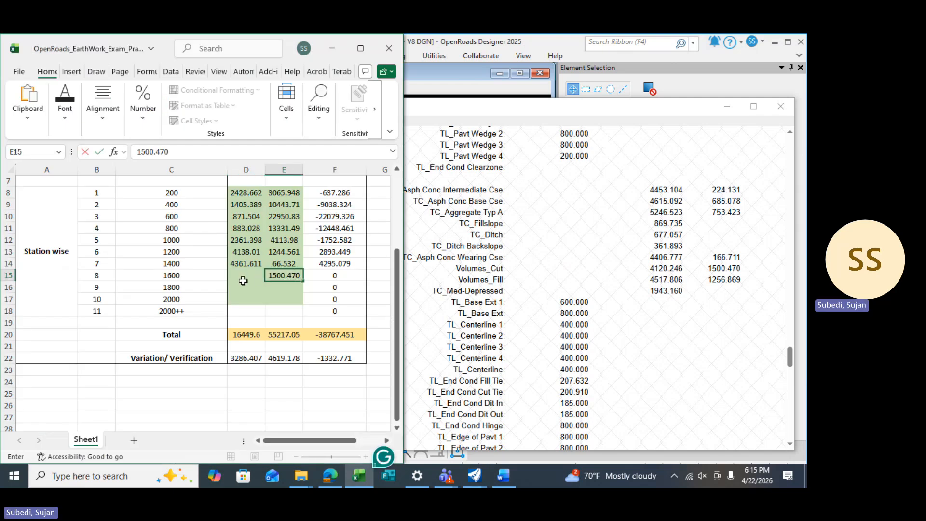
Enter the Lab Practice-7 boundary's other volume, 1256.869, in the cut cell for station 1600.
{"action": "left_click", "coordinate": [244, 274]}
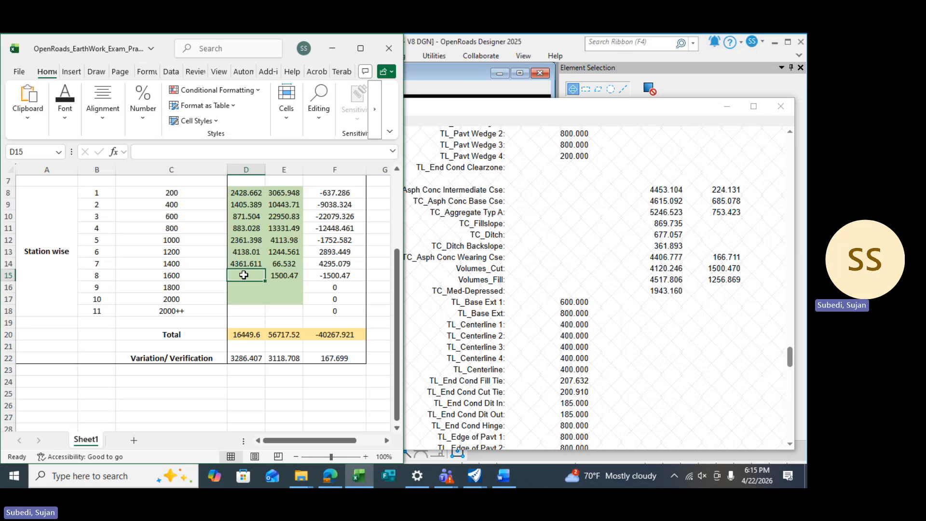
{"action": "type", "text": "1256.869"}
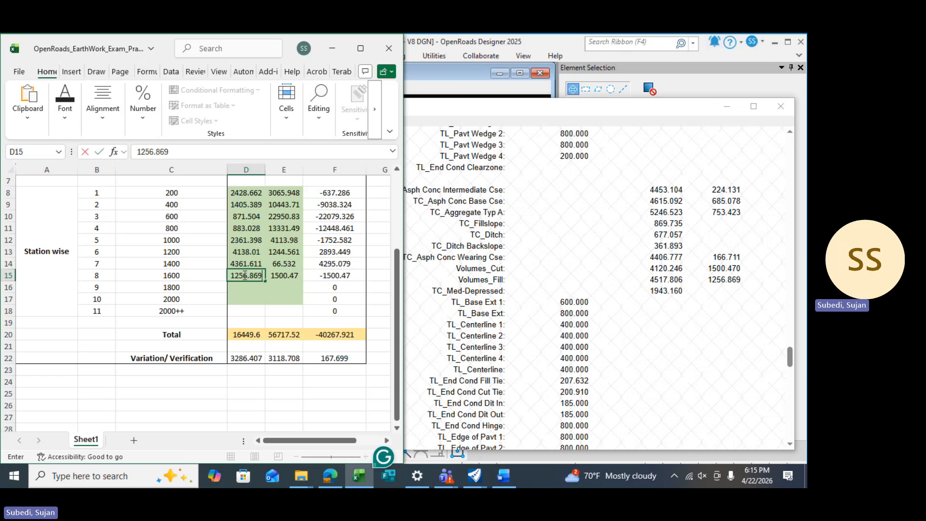
{"action": "key", "text": "Return"}
Find the Lab Practice-8 boundary in the quantities report and enter its fill volume, 206.965, for station 1800 in Excel.
{"action": "left_click", "coordinate": [550, 338]}
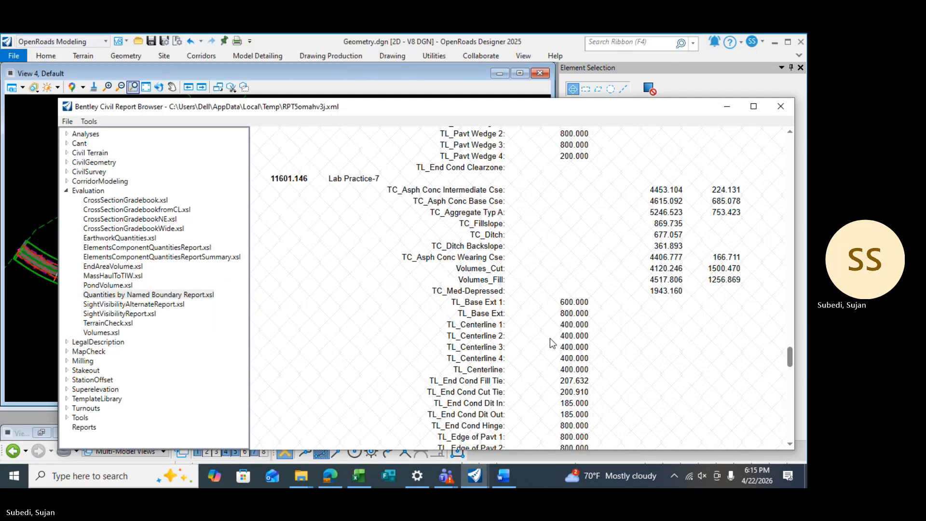
{"action": "scroll", "coordinate": [549, 337], "scroll_direction": "down", "scroll_amount": 15}
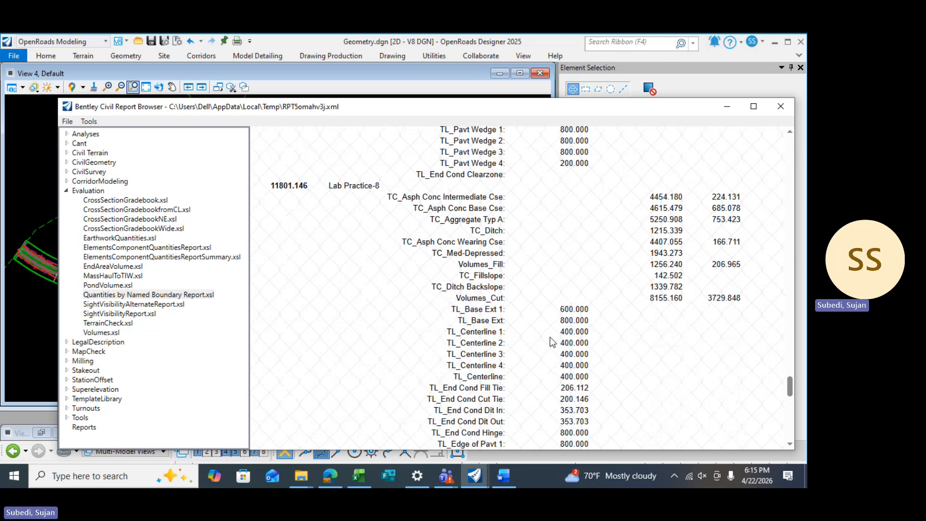
{"action": "left_click", "coordinate": [358, 477]}
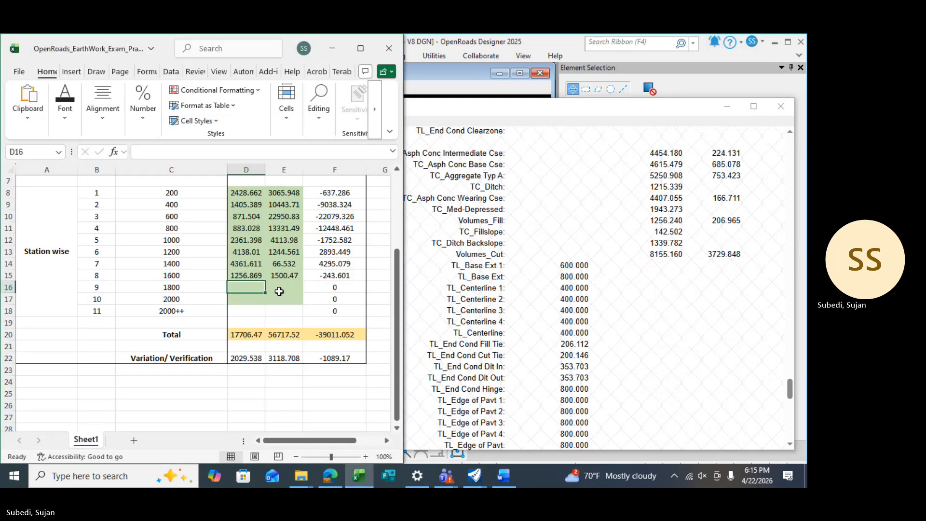
{"action": "left_click", "coordinate": [285, 287]}
{"action": "scroll", "coordinate": [285, 287], "scroll_direction": "up", "scroll_amount": 3}
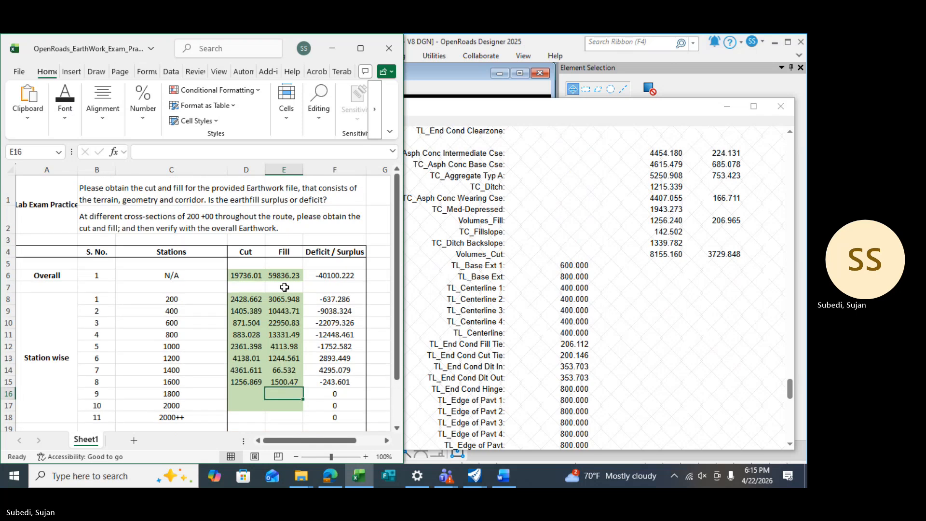
{"action": "scroll", "coordinate": [347, 380], "scroll_direction": "down", "scroll_amount": 1}
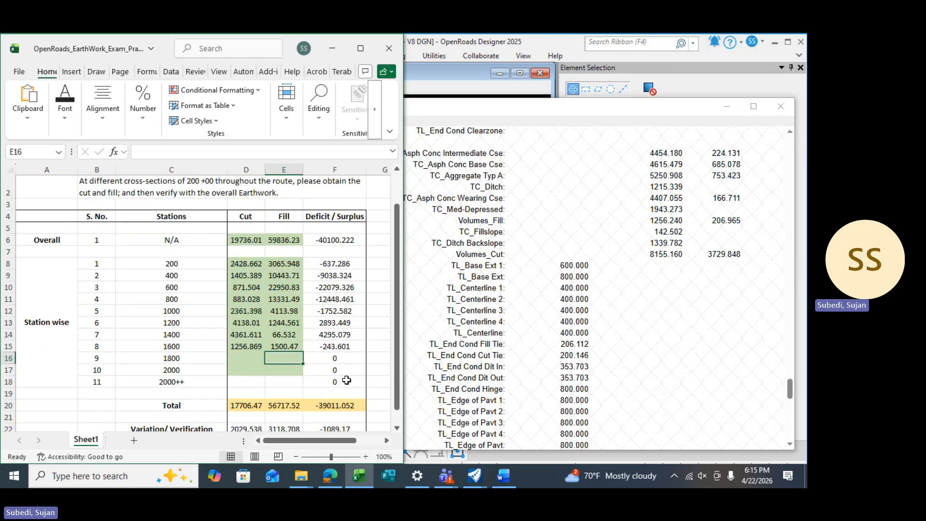
{"action": "type", "text": "206."}
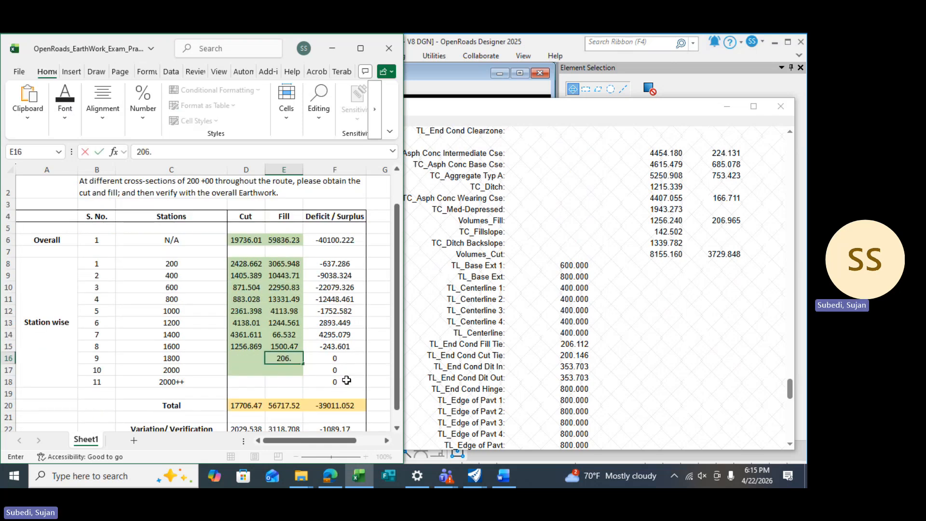
{"action": "type", "text": "965"}
{"action": "key", "text": "Return"}
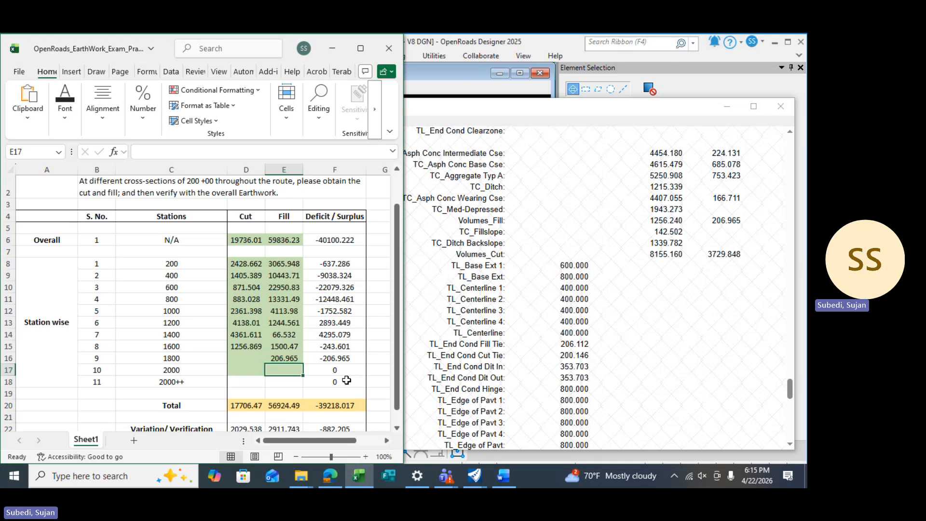
Enter the Lab Practice-8 boundary's cut volume, 3729.848, for station 1800.
{"action": "left_click", "coordinate": [245, 358]}
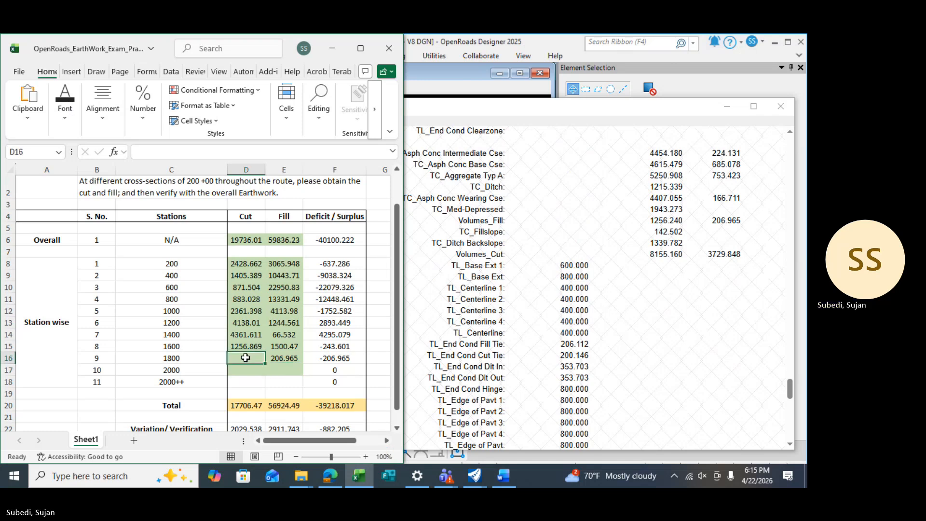
{"action": "type", "text": "3729."}
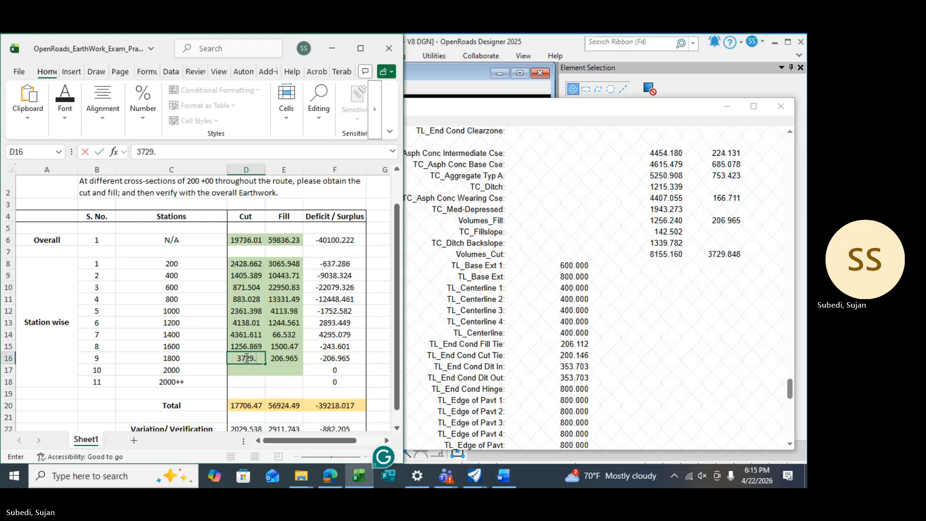
{"action": "type", "text": "848"}
{"action": "key", "text": "Return"}
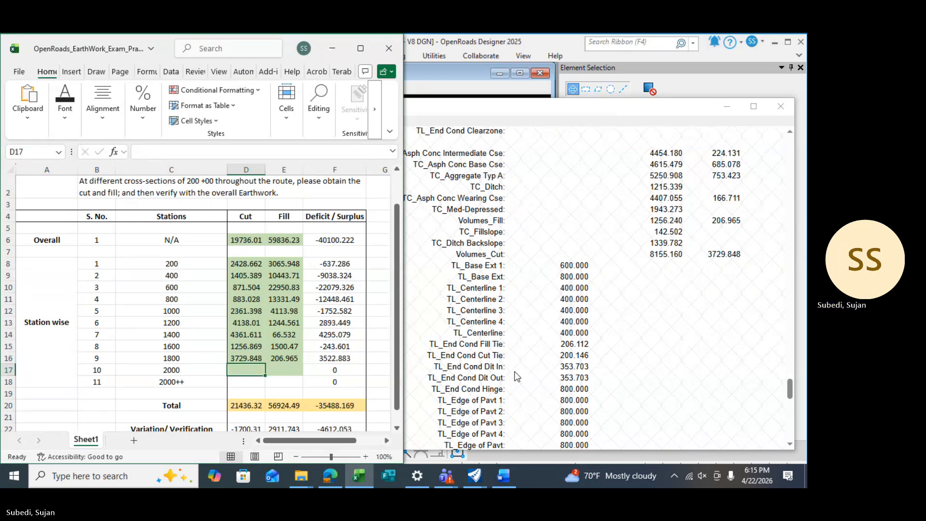
Find the Lab Practice-9 boundary in the quantities report and enter its cut volume, 919.141, for station 2000 in Excel.
{"action": "key", "text": "alt+Tab"}
{"action": "scroll", "coordinate": [516, 377], "scroll_direction": "down", "scroll_amount": 5}
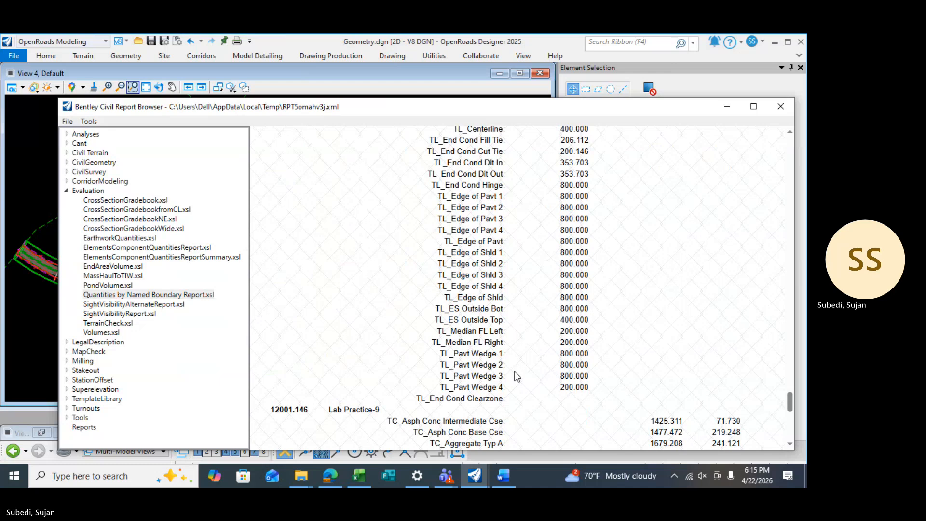
{"action": "scroll", "coordinate": [517, 377], "scroll_direction": "down", "scroll_amount": 7}
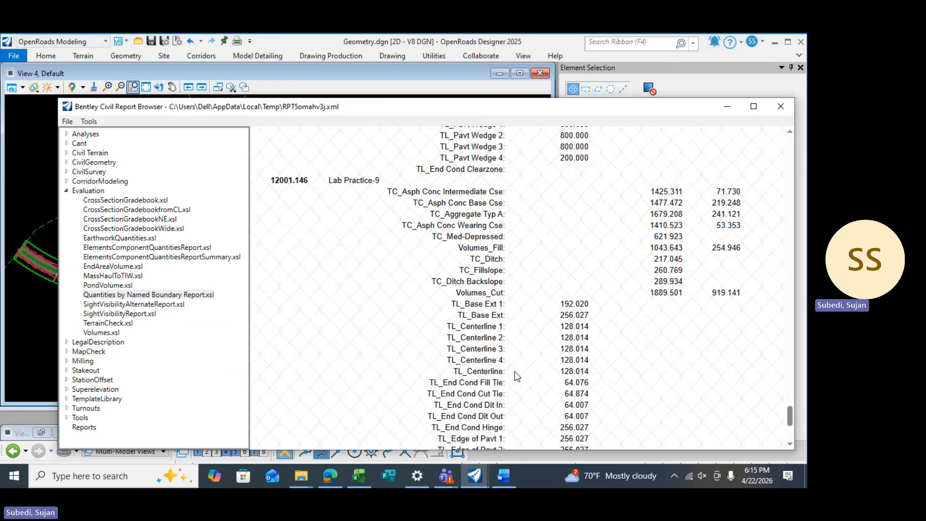
{"action": "left_click", "coordinate": [371, 480]}
{"action": "type", "text": "91"}
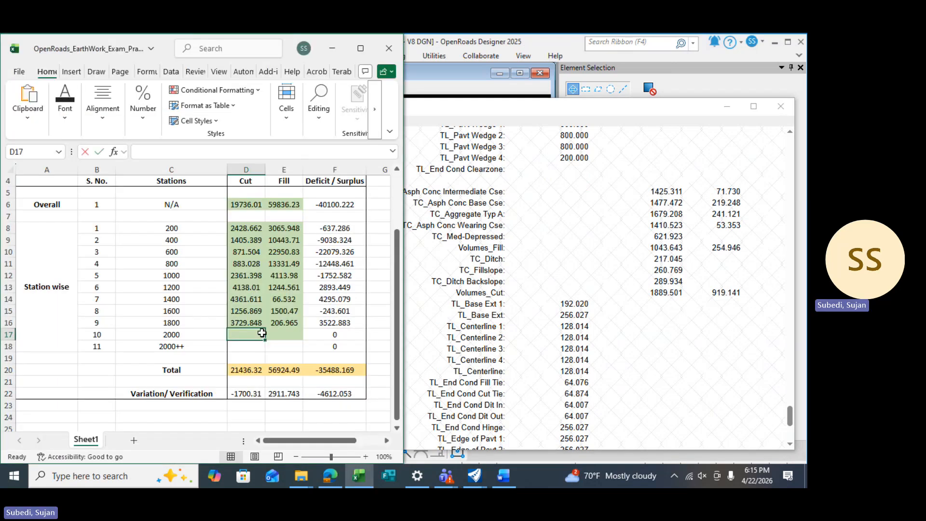
{"action": "type", "text": "9.14"}
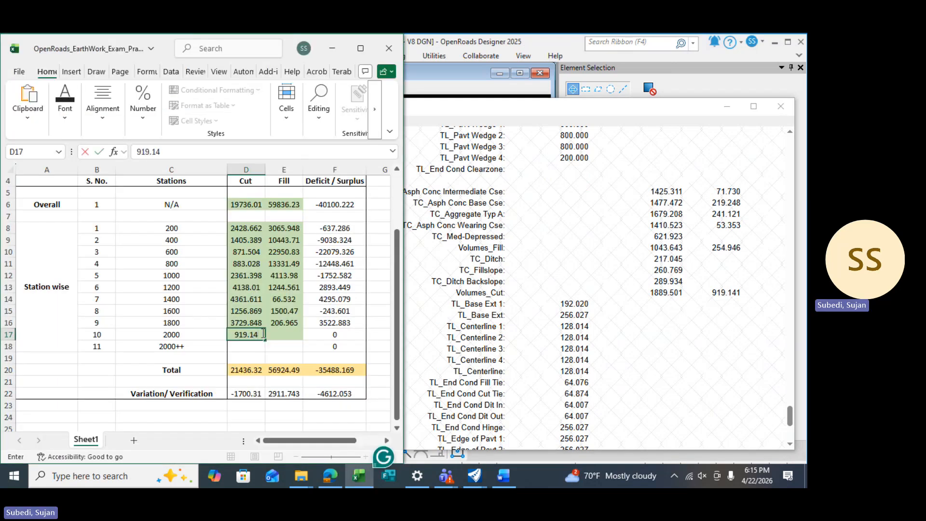
{"action": "type", "text": "1"}
Enter the Lab Practice-9 boundary's fill volume, 254.946, for station 2000.
{"action": "left_click", "coordinate": [293, 332]}
{"action": "type", "text": "25"}
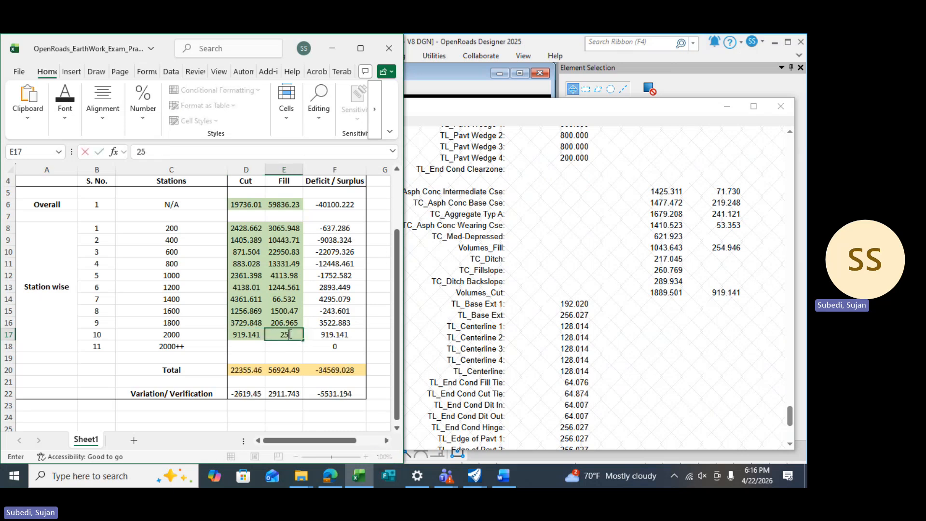
{"action": "type", "text": "4.946"}
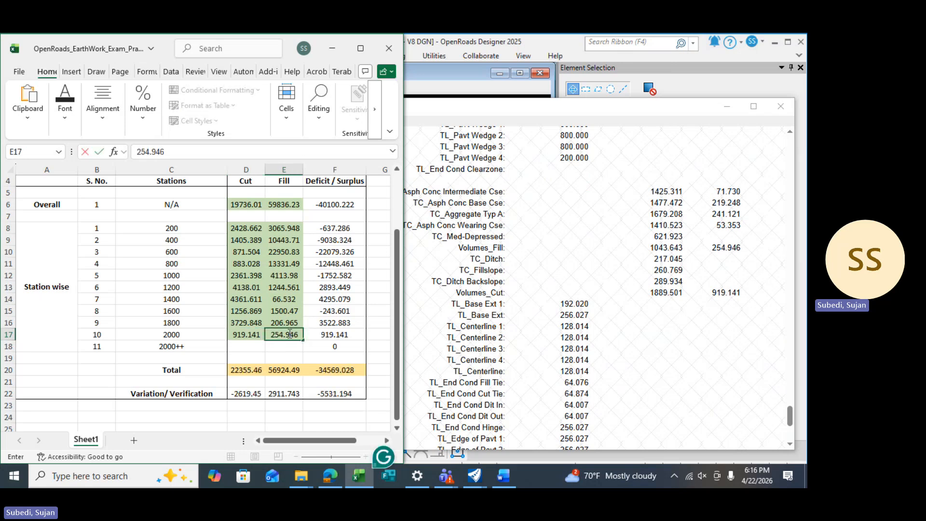
{"action": "key", "text": "Return"}
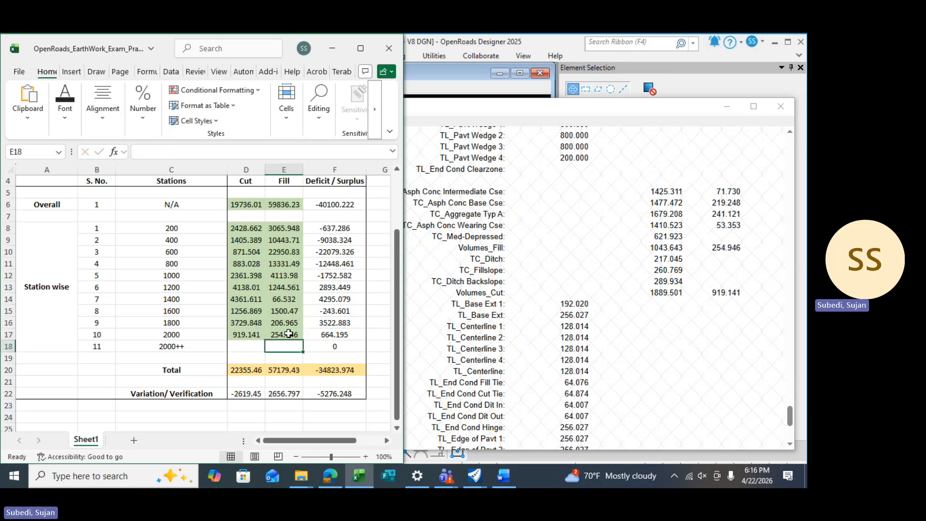
Check the end of the quantities report for any boundary after Lab Practice-9 and return to Excel.
{"action": "left_click", "coordinate": [533, 360]}
{"action": "scroll", "coordinate": [534, 359], "scroll_direction": "down", "scroll_amount": 6}
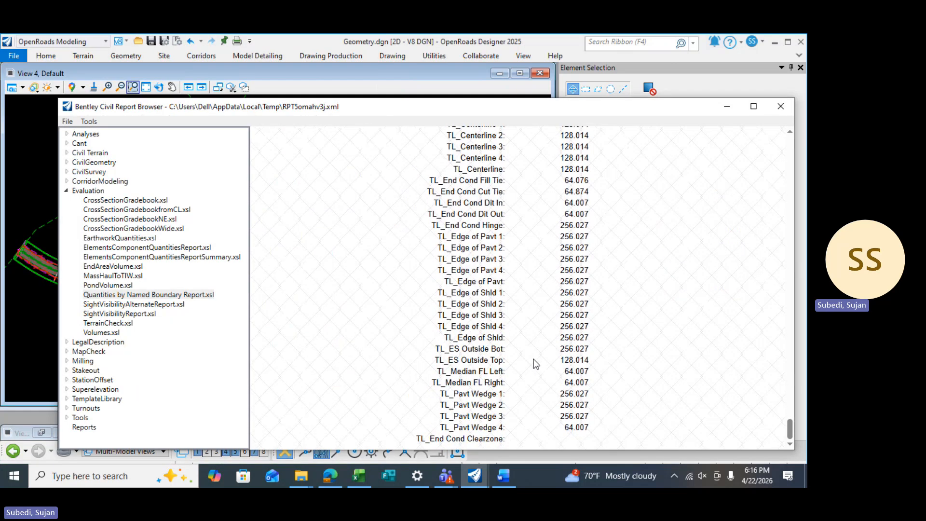
{"action": "left_click", "coordinate": [357, 475]}
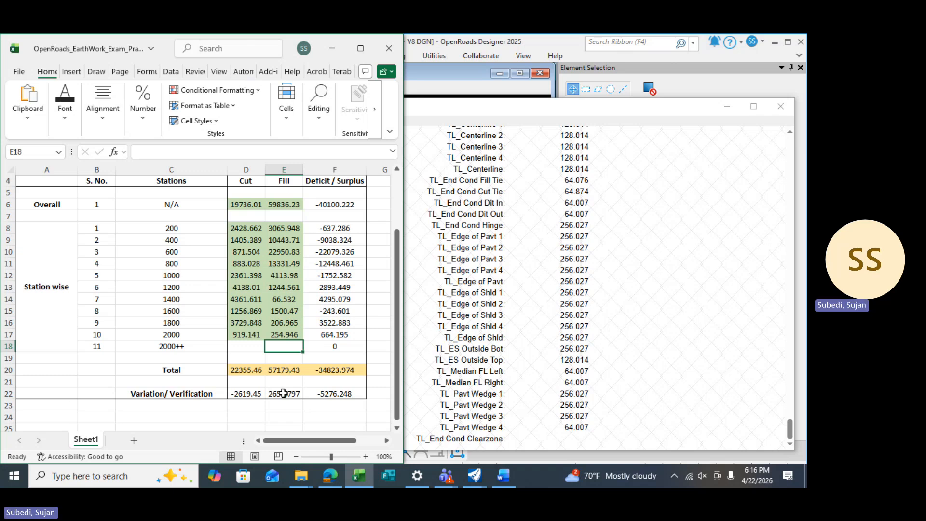
Compare the overall cut and fill volumes with the station-wise entries, their totals and the variation row.
{"action": "scroll", "coordinate": [283, 392], "scroll_direction": "up", "scroll_amount": 1}
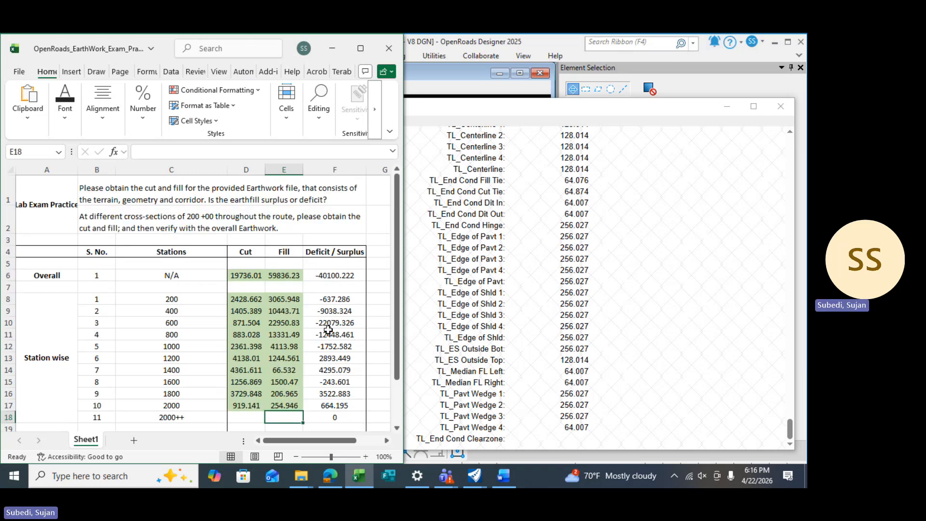
{"action": "left_click_drag", "start_coordinate": [247, 279], "coordinate": [279, 275]}
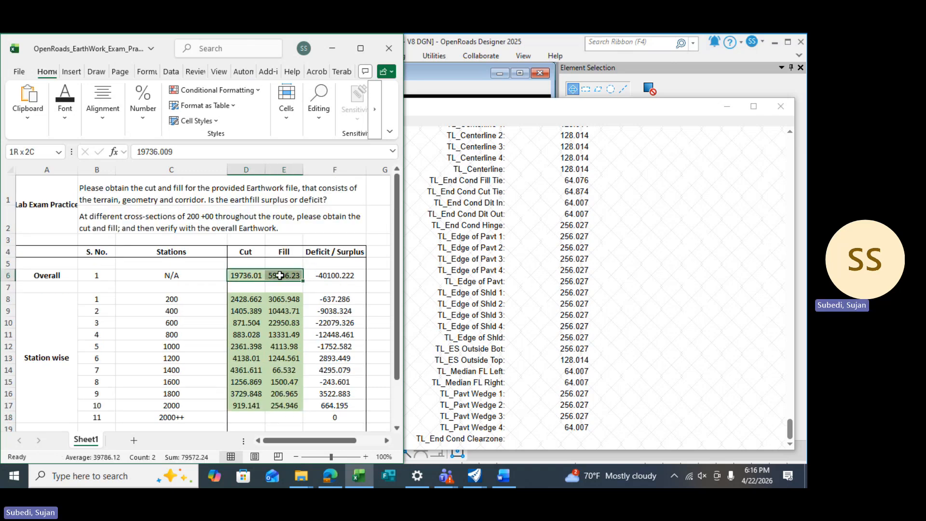
{"action": "left_click", "coordinate": [289, 299]}
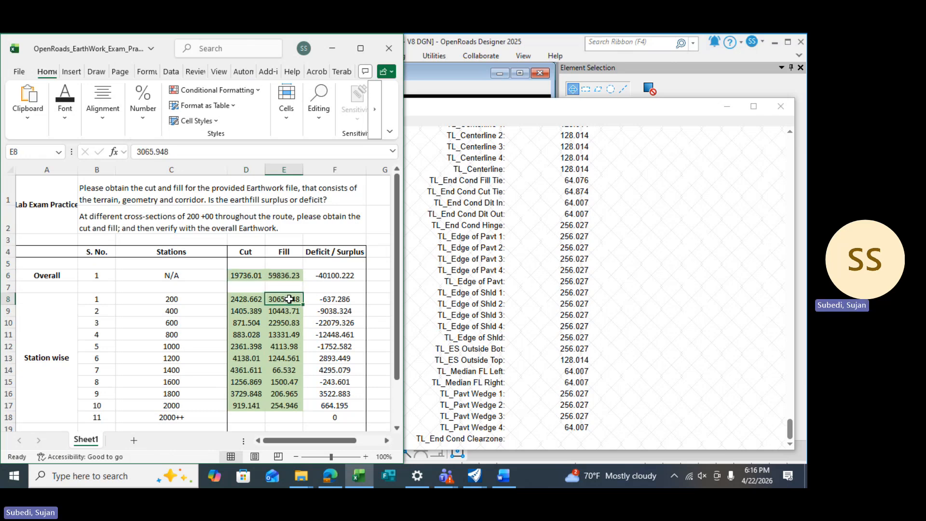
{"action": "left_click_drag", "start_coordinate": [287, 300], "coordinate": [285, 403]}
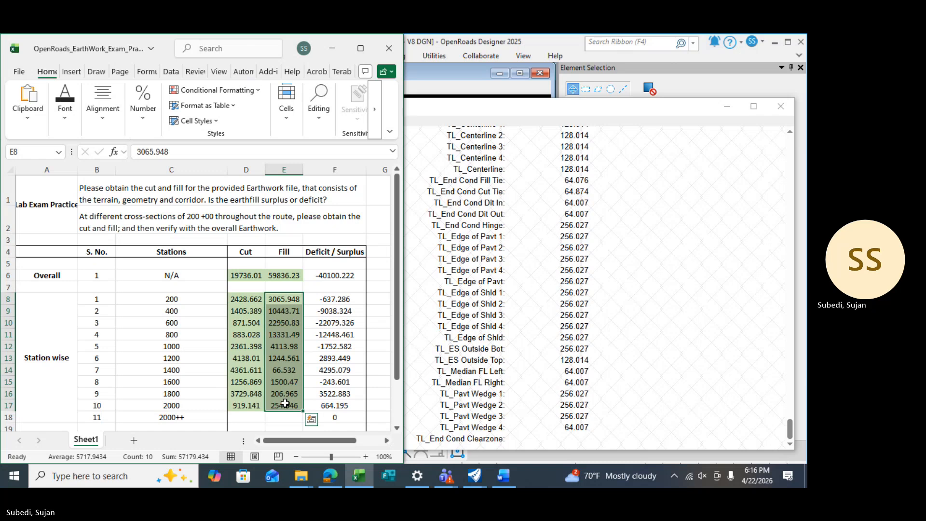
{"action": "scroll", "coordinate": [284, 398], "scroll_direction": "down", "scroll_amount": 2}
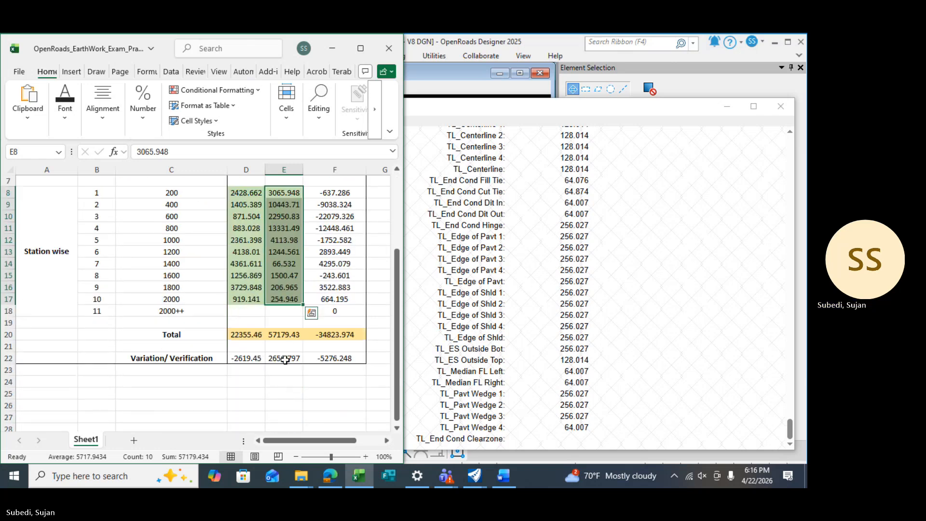
{"action": "scroll", "coordinate": [282, 381], "scroll_direction": "up", "scroll_amount": 1}
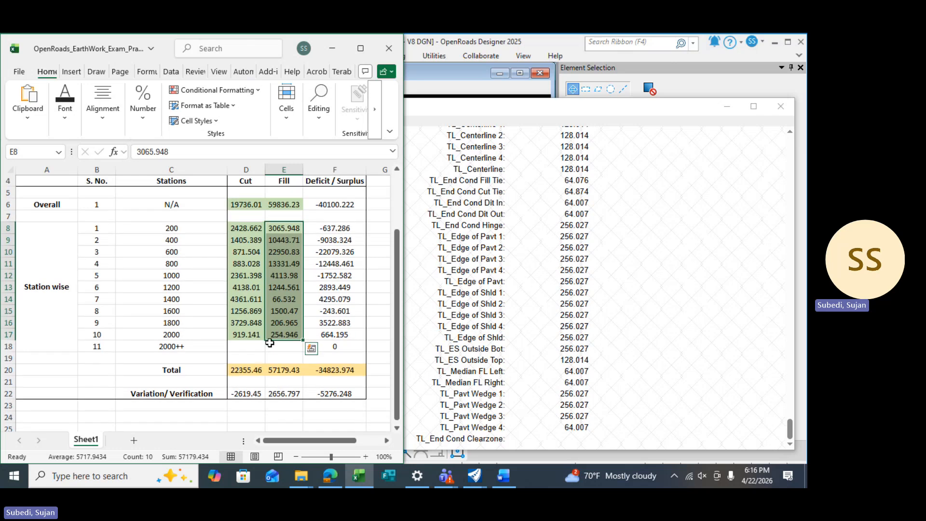
{"action": "left_click", "coordinate": [244, 349]}
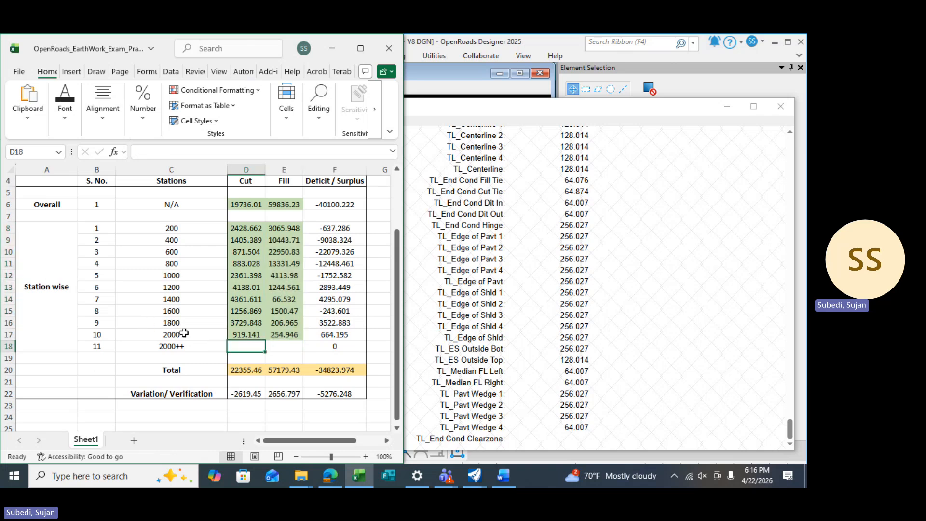
Switch to the Geometry.dgn design, minimize the quantities report to inspect the boundaries at the corridor's end, and return to Excel.
{"action": "left_click", "coordinate": [471, 479]}
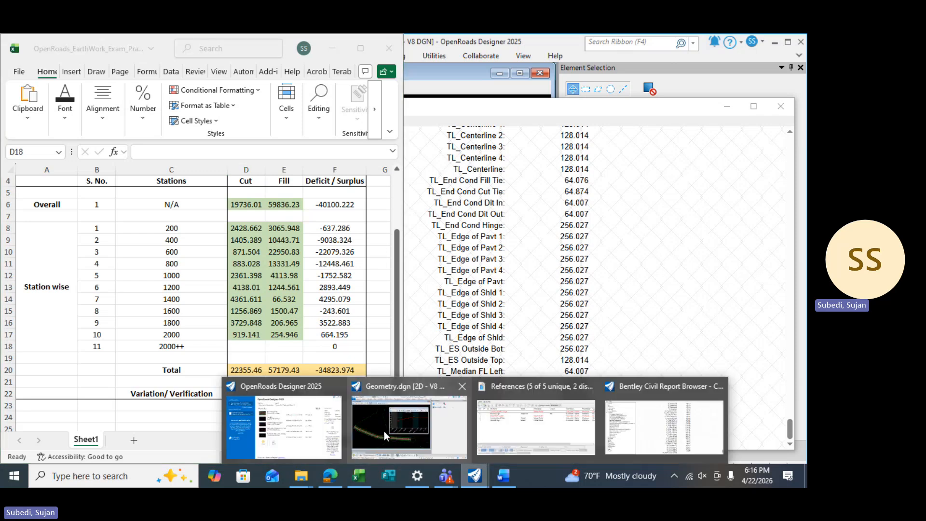
{"action": "left_click", "coordinate": [385, 433]}
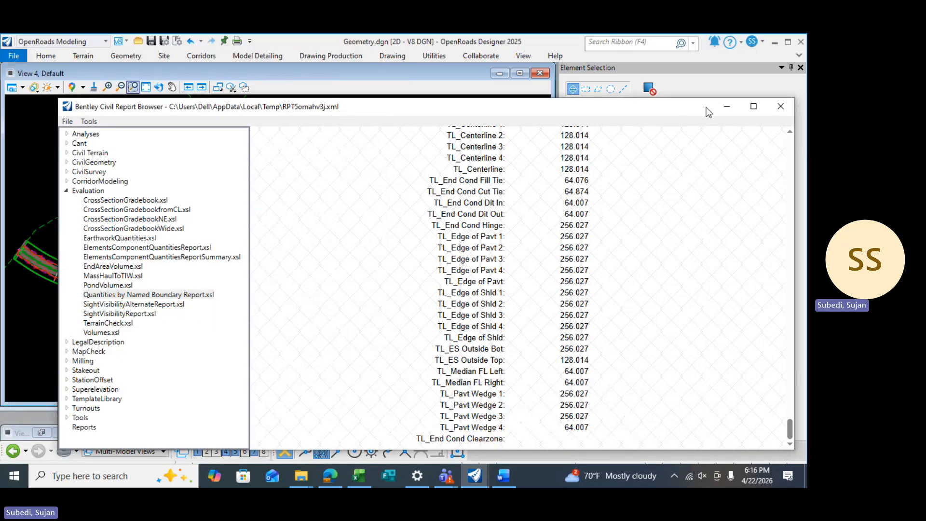
{"action": "left_click", "coordinate": [726, 107]}
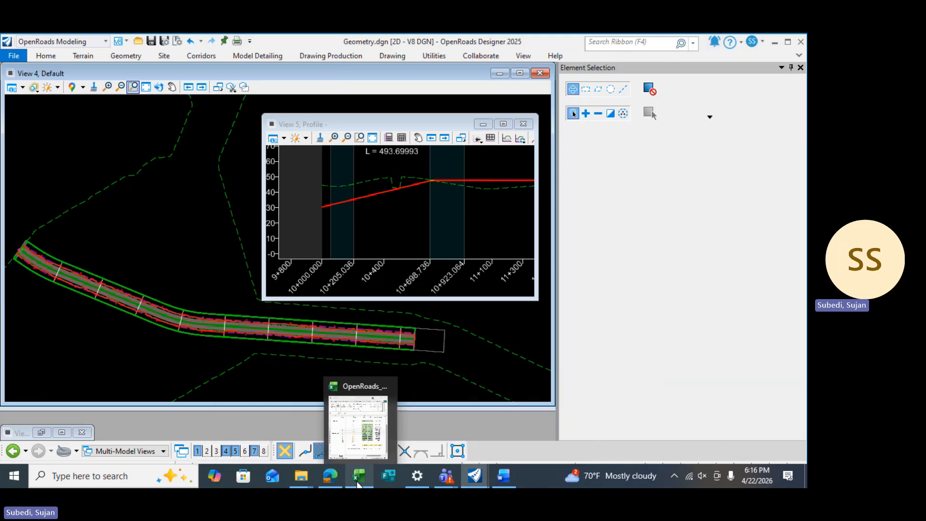
{"action": "left_click", "coordinate": [358, 482]}
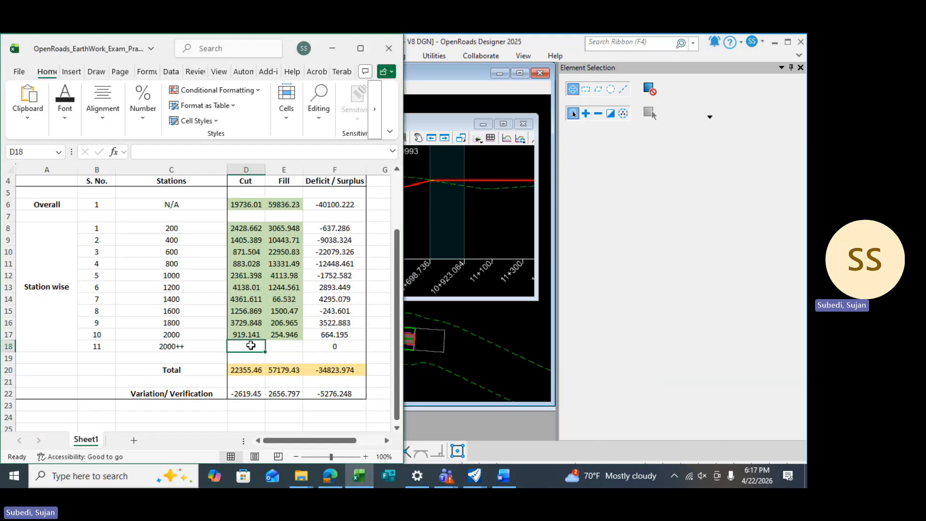
Enter the 2000++ cut volume in D18 as total cut minus overall cut, =D20-D6.
{"action": "type", "text": "="}
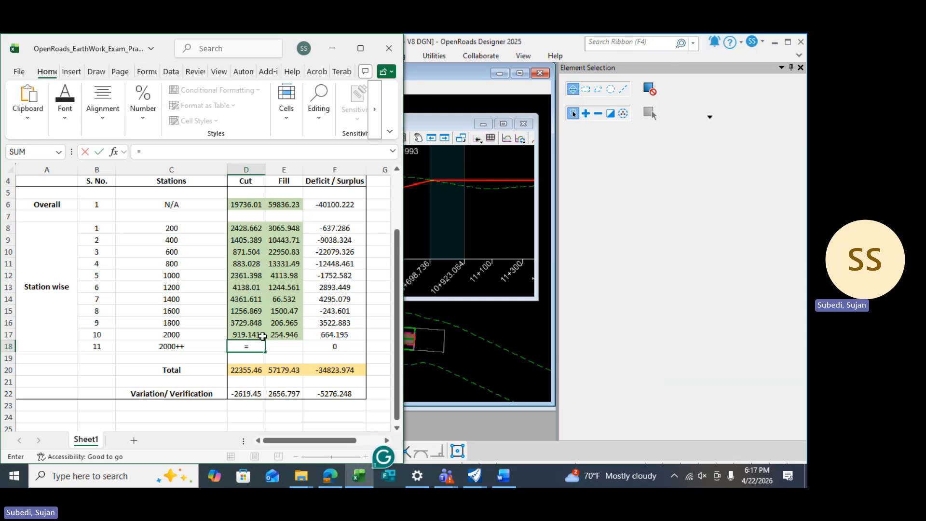
{"action": "left_click", "coordinate": [251, 371]}
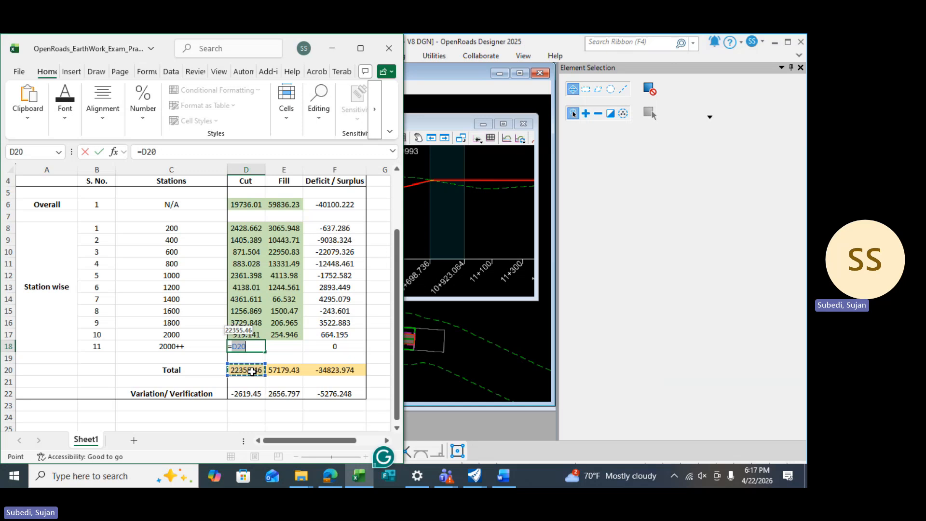
{"action": "type", "text": "-"}
{"action": "left_click", "coordinate": [250, 205]}
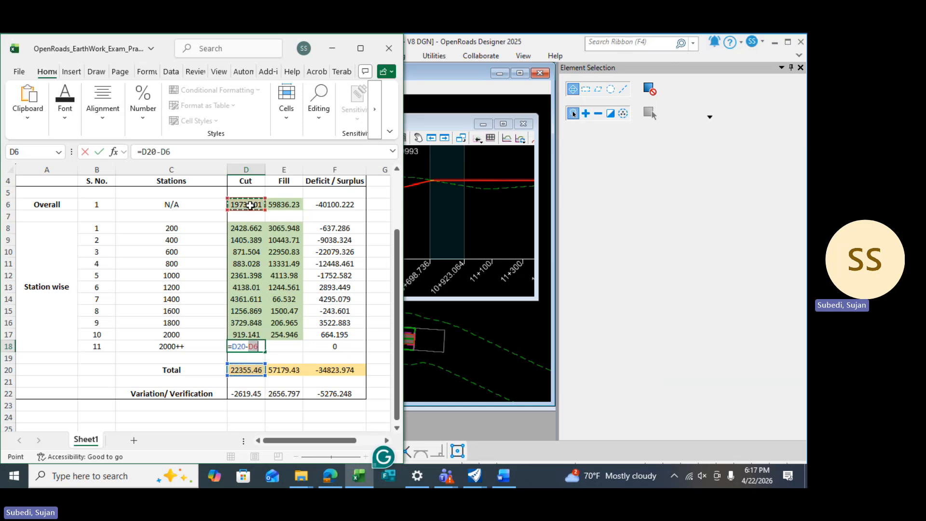
{"action": "key", "text": "Return"}
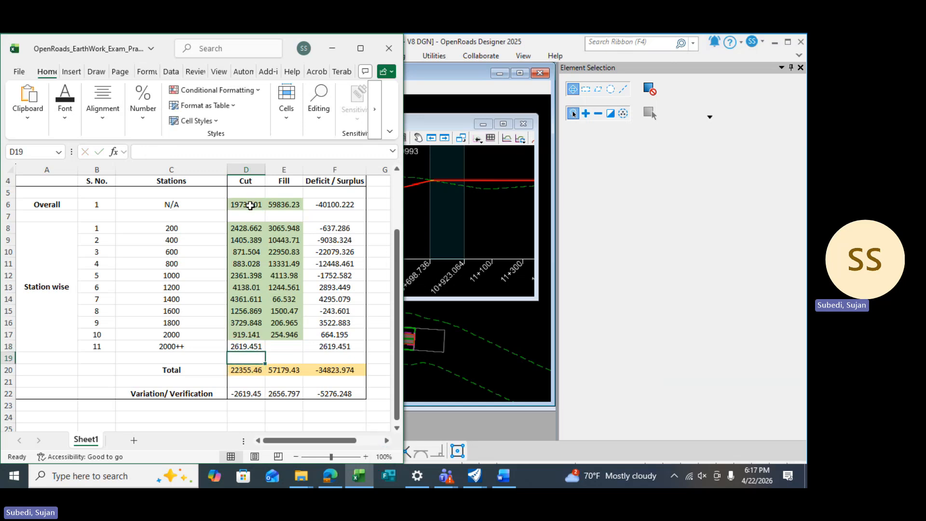
Try to extend the cut total in D20 to =SUM(D8:D18), and undo the change.
{"action": "left_click", "coordinate": [262, 333]}
{"action": "left_click", "coordinate": [254, 369]}
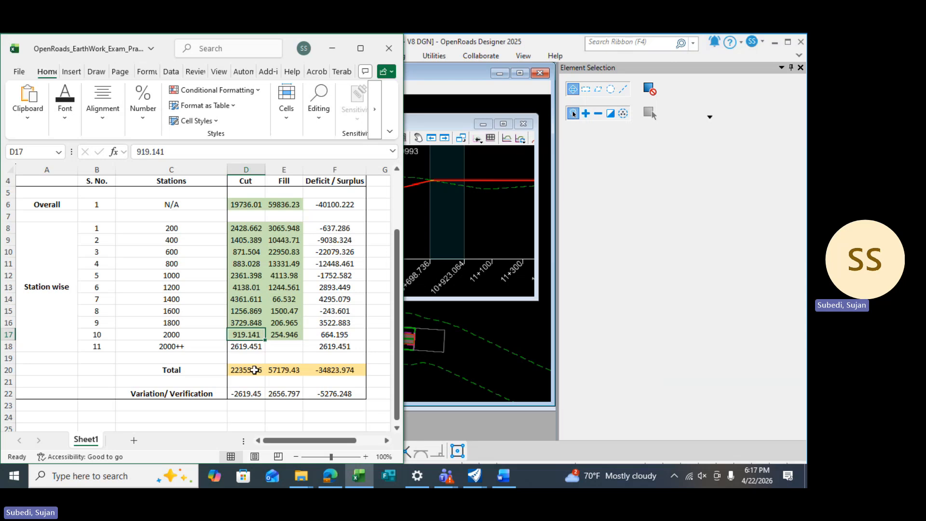
{"action": "double_click", "coordinate": [254, 370]}
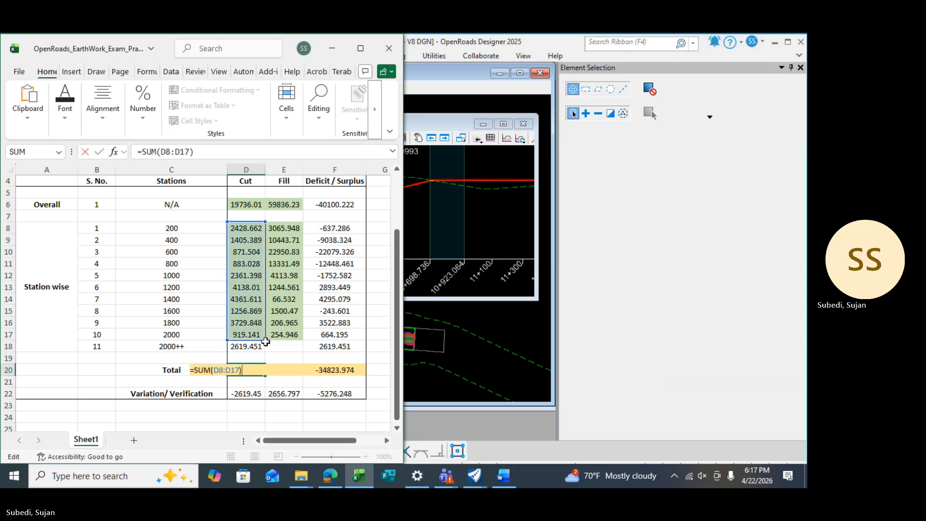
{"action": "left_click_drag", "start_coordinate": [266, 341], "coordinate": [266, 352]}
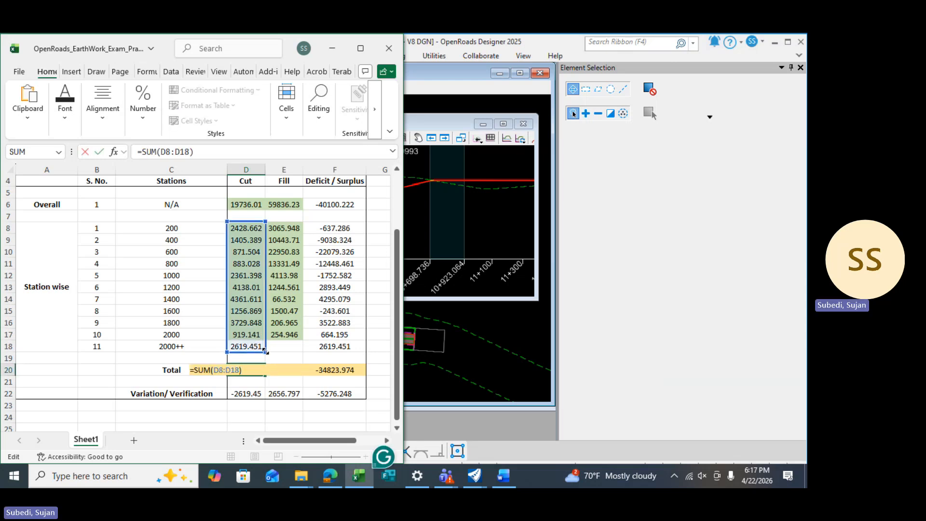
{"action": "key", "text": "Return"}
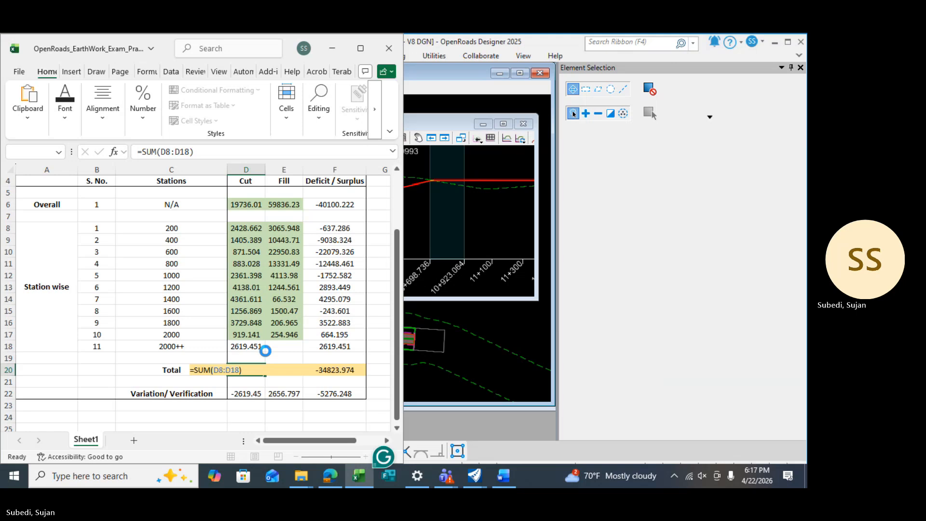
{"action": "left_click", "coordinate": [388, 291]}
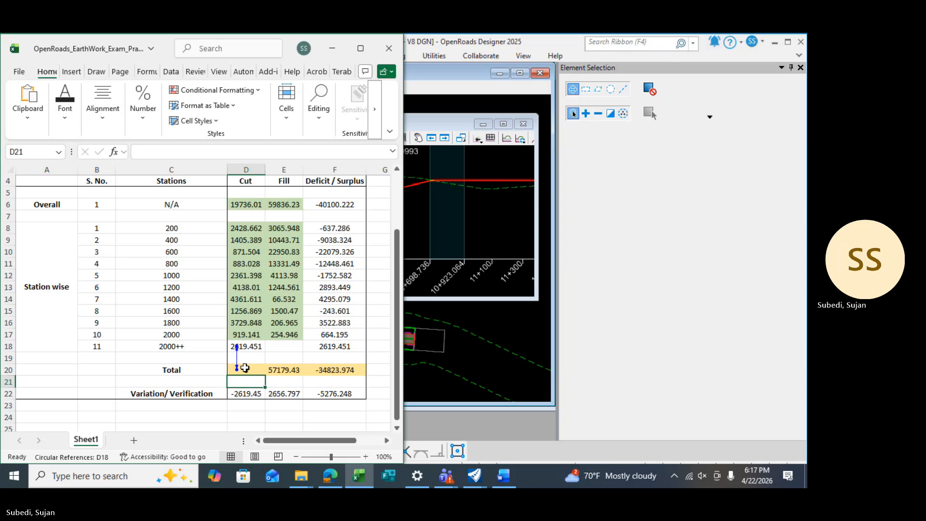
{"action": "key", "text": "ctrl+z"}
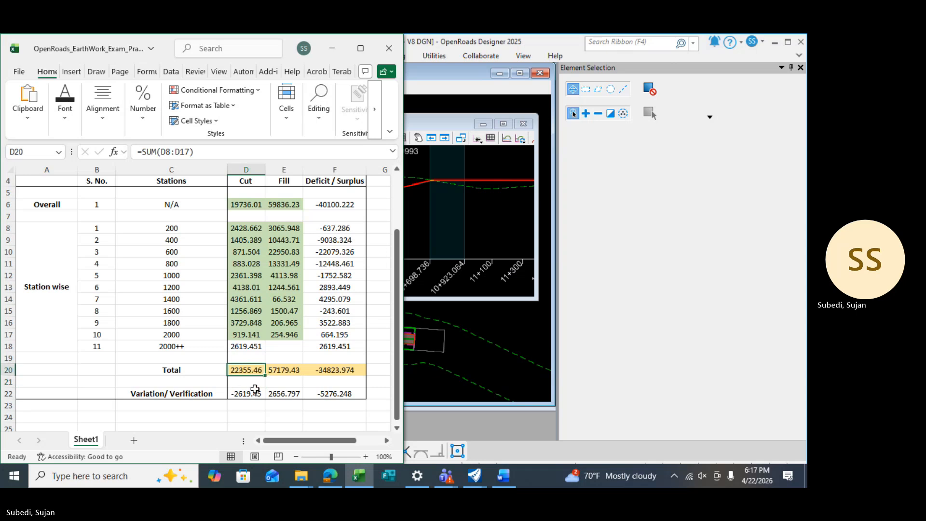
Calculate the cut difference below the table in D24 with the formula =D20-D6.
{"action": "left_click", "coordinate": [254, 347]}
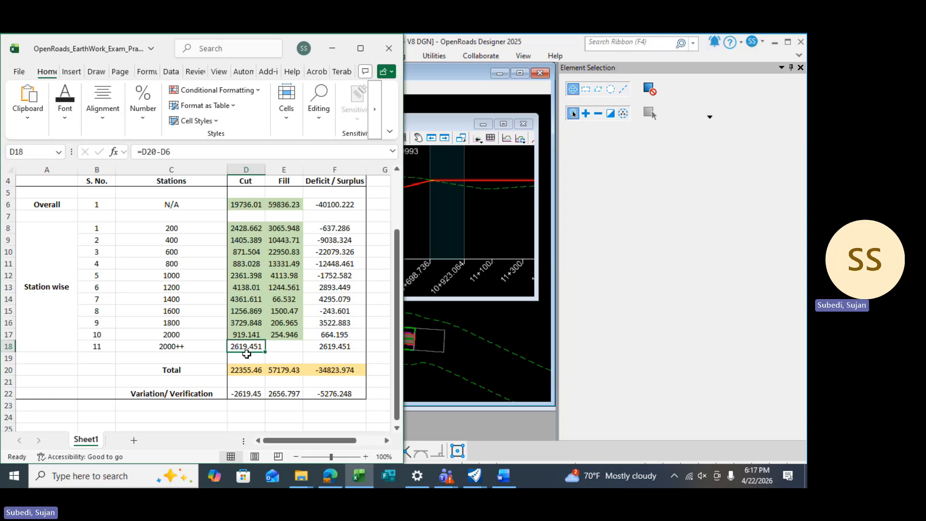
{"action": "left_click", "coordinate": [289, 344]}
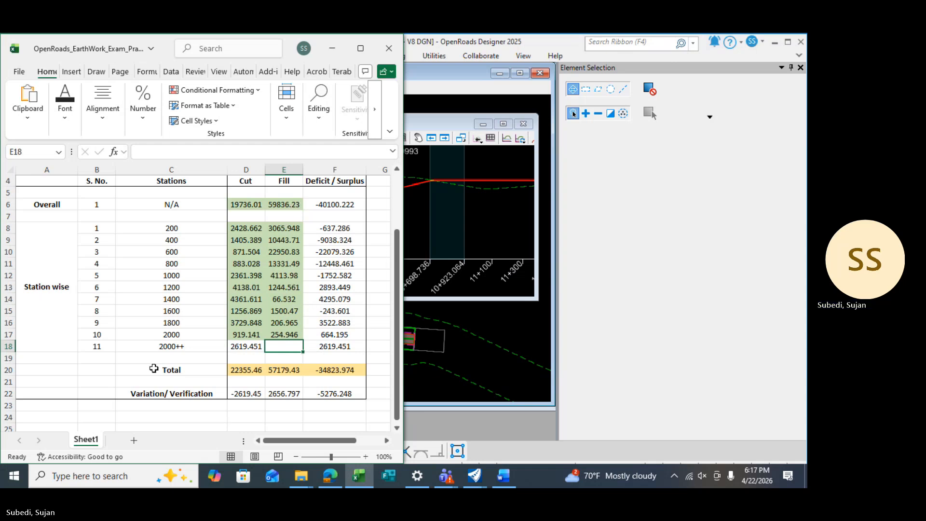
{"action": "left_click", "coordinate": [247, 416]}
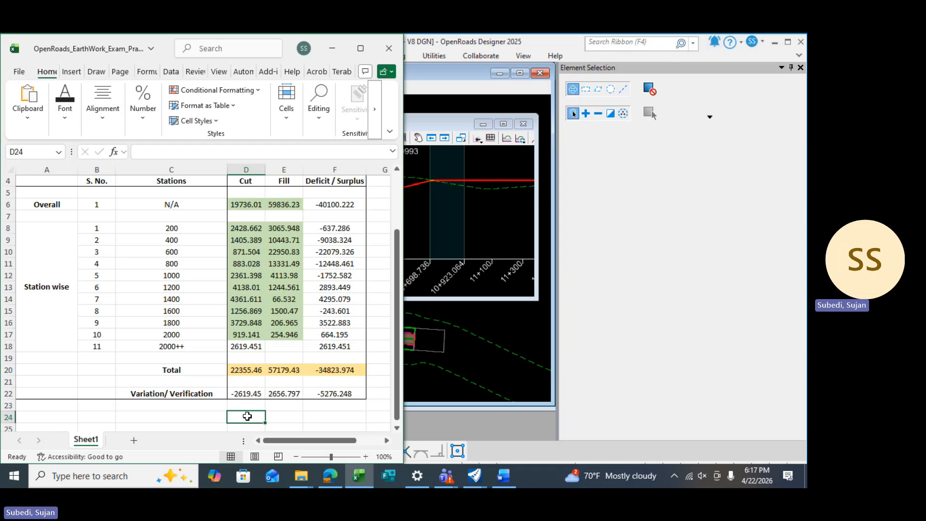
{"action": "type", "text": "="}
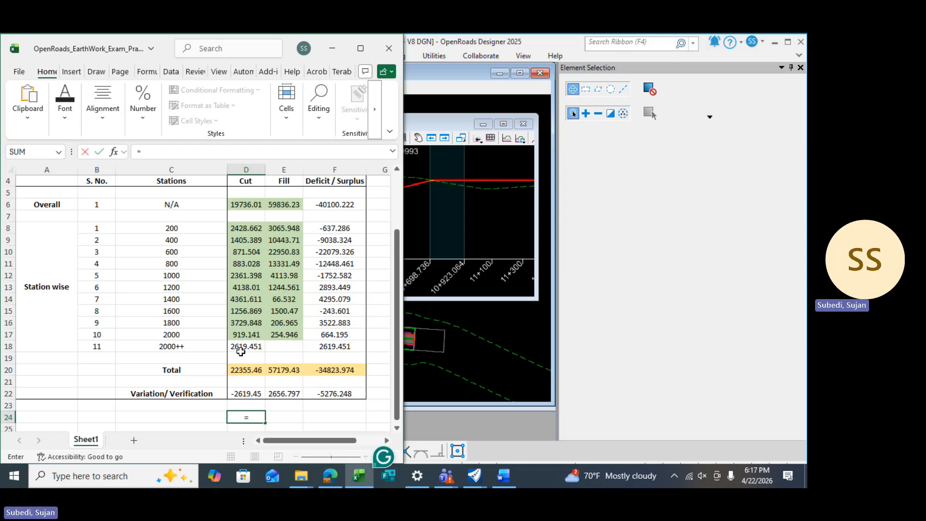
{"action": "left_click", "coordinate": [239, 373]}
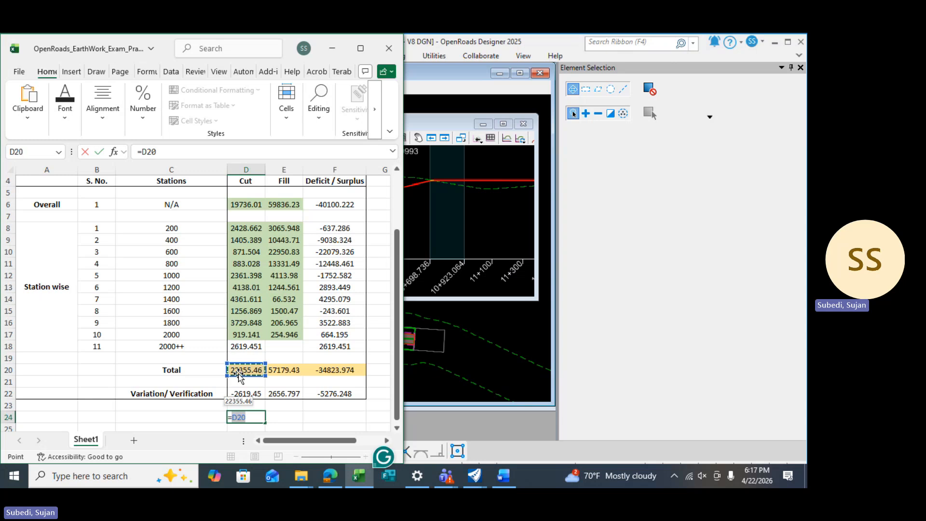
{"action": "type", "text": "-"}
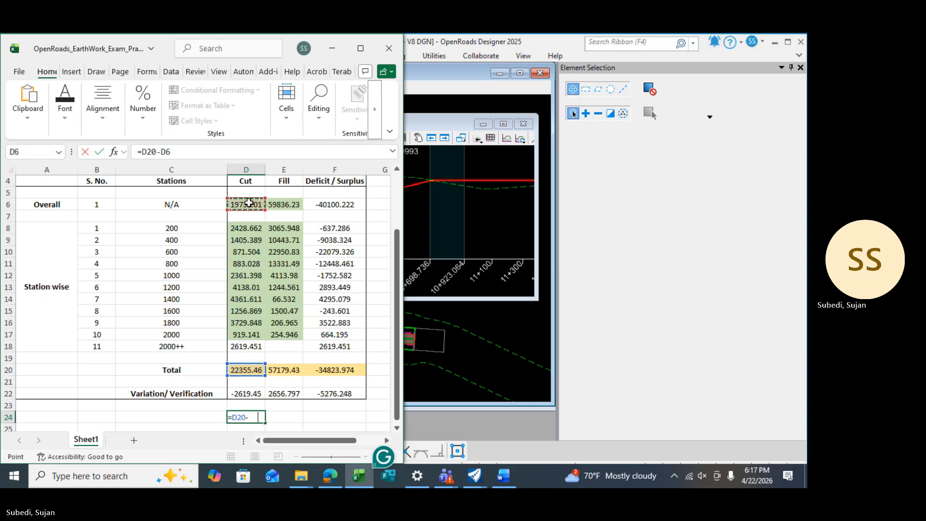
{"action": "left_click", "coordinate": [249, 203]}
{"action": "key", "text": "Return"}
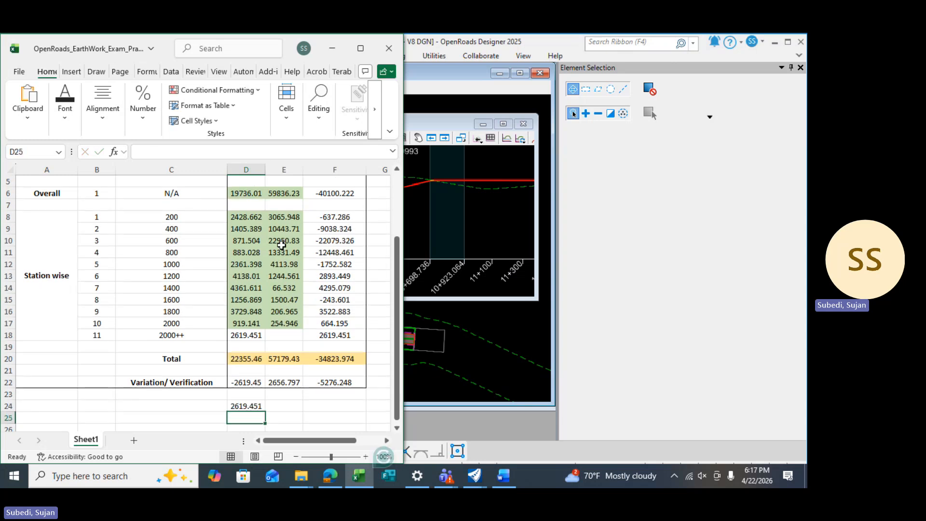
Replace the 2000++ cut formula in D18 with a reference to the difference in D24.
{"action": "left_click", "coordinate": [252, 406]}
{"action": "left_click", "coordinate": [253, 335]}
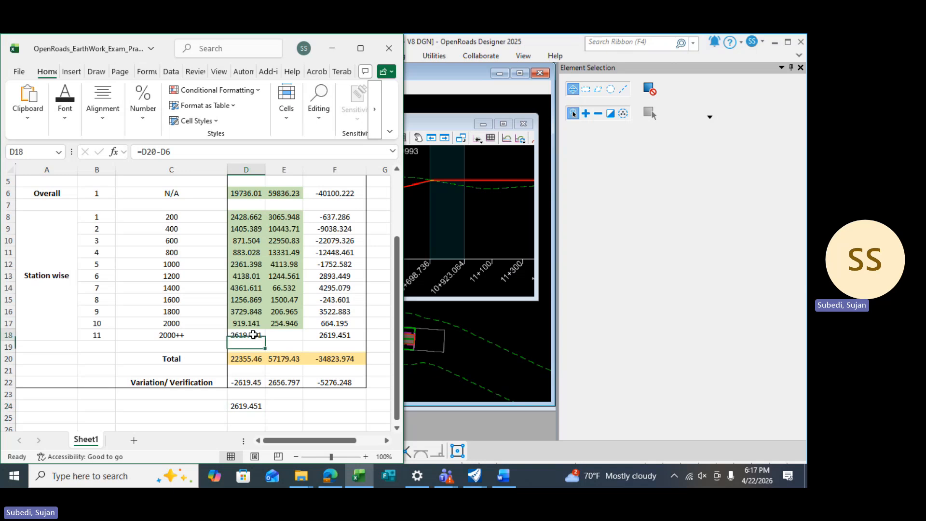
{"action": "type", "text": "="}
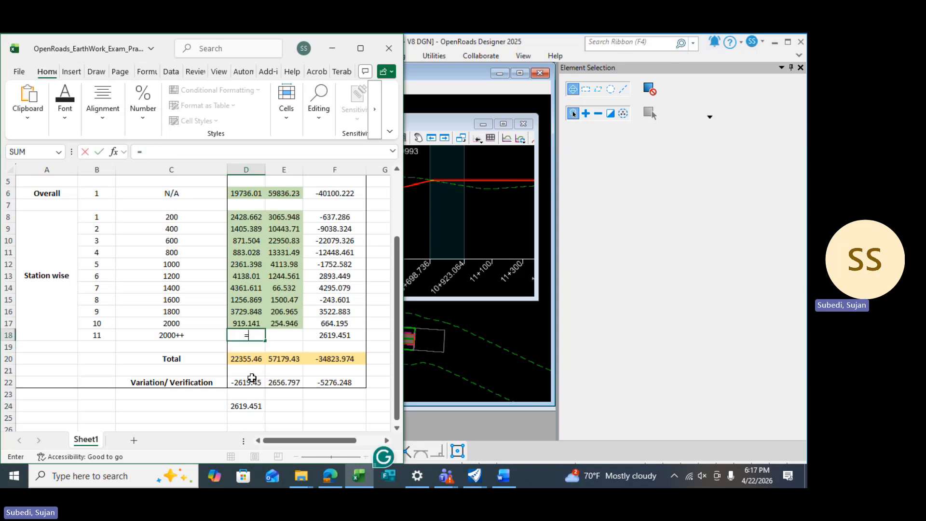
{"action": "left_click", "coordinate": [248, 404]}
{"action": "key", "text": "Return"}
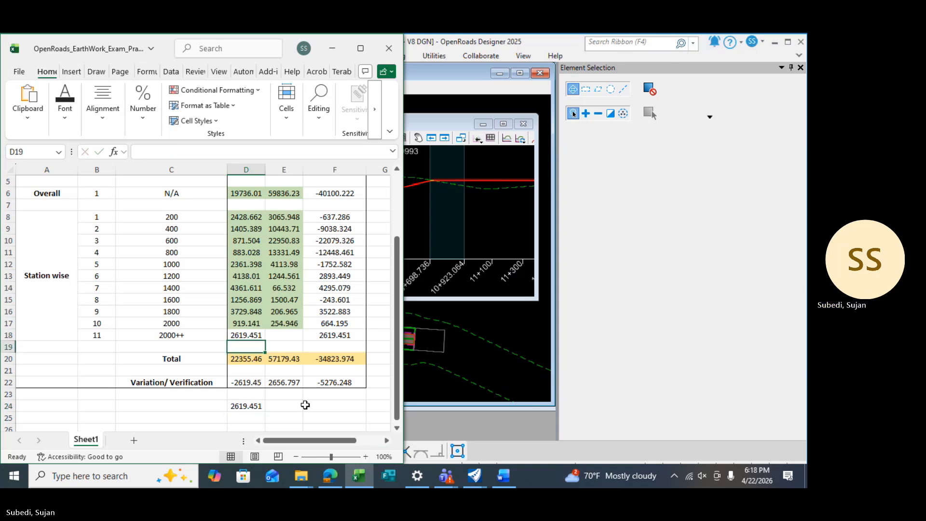
Try again to include the 2000++ row in the cut total as =SUM(D8:D18), and undo it.
{"action": "left_click", "coordinate": [259, 358]}
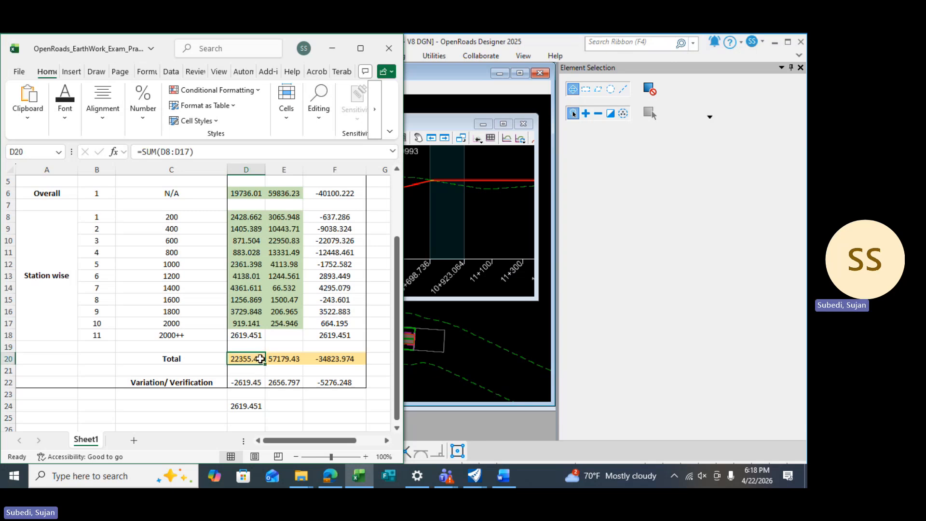
{"action": "double_click", "coordinate": [260, 358]}
{"action": "left_click_drag", "start_coordinate": [265, 334], "coordinate": [265, 342]}
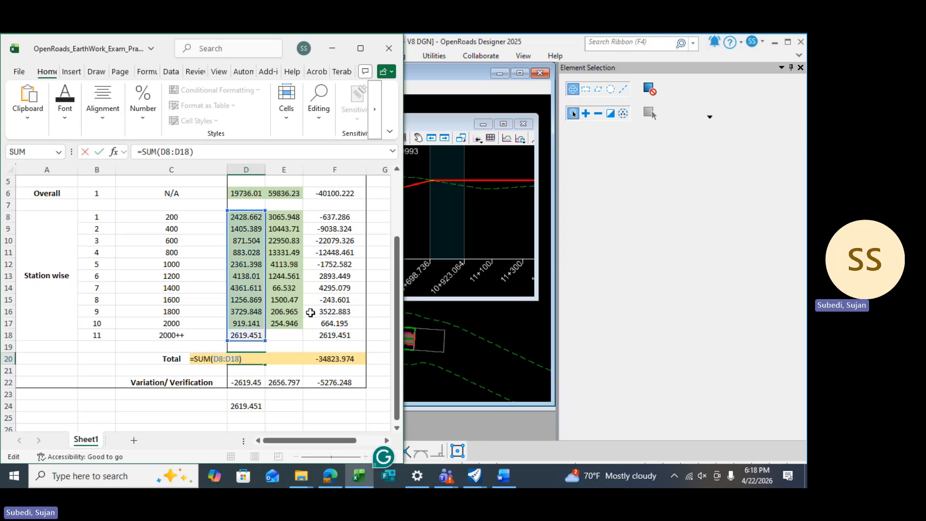
{"action": "key", "text": "Return"}
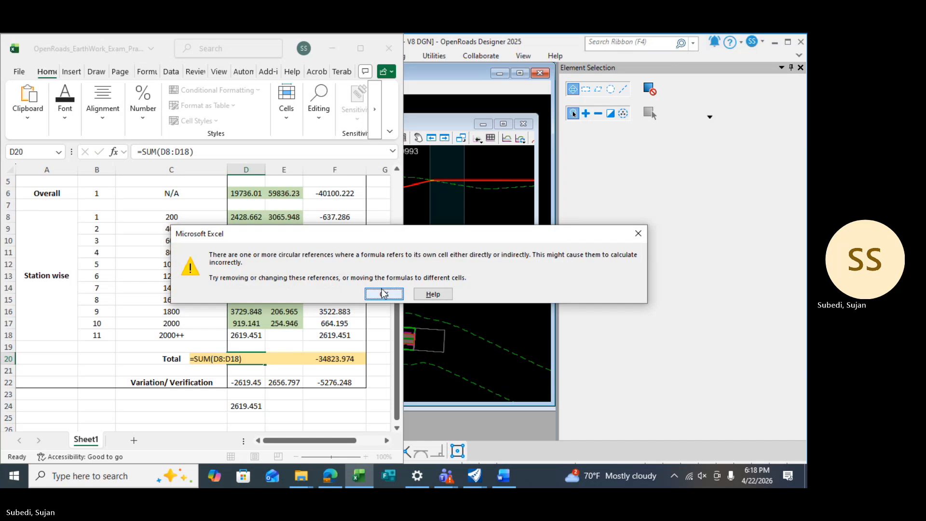
{"action": "left_click", "coordinate": [384, 294]}
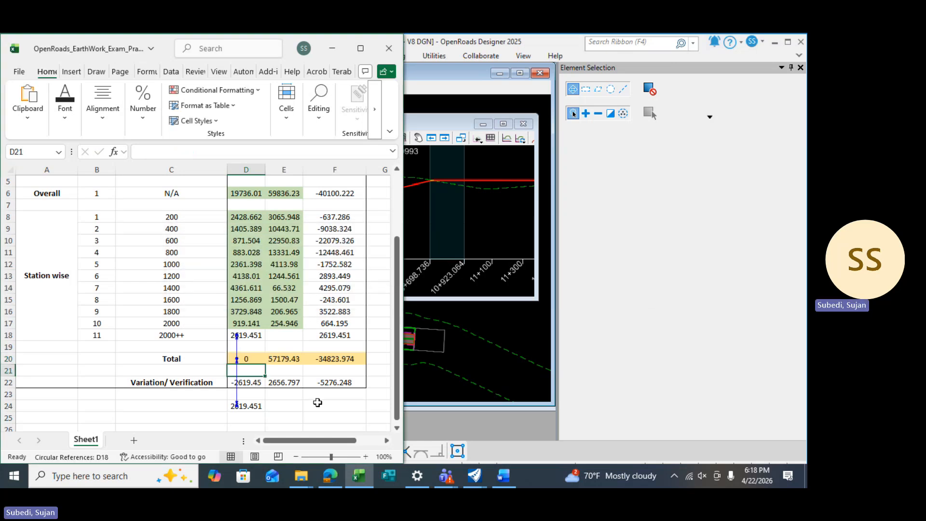
{"action": "key", "text": "ctrl+z"}
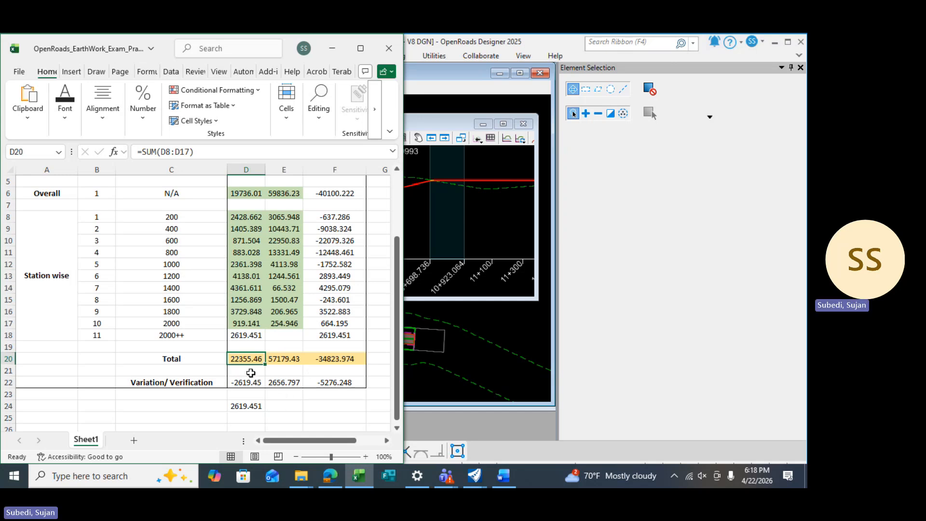
Check the cut variation formula and enter the 2000++ fill volume in E18 as overall fill minus total fill, =E6-E20.
{"action": "left_click", "coordinate": [248, 336]}
{"action": "left_click", "coordinate": [244, 382]}
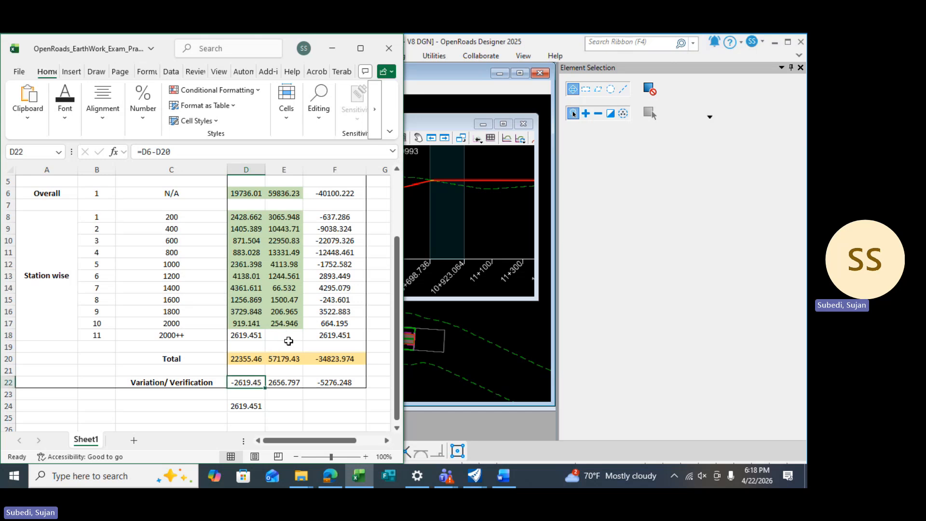
{"action": "left_click", "coordinate": [285, 335]}
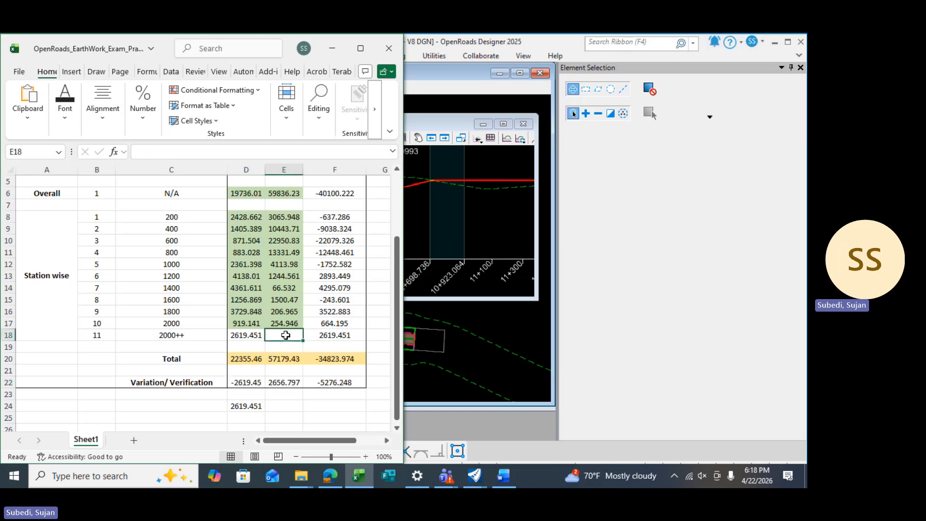
{"action": "type", "text": "="}
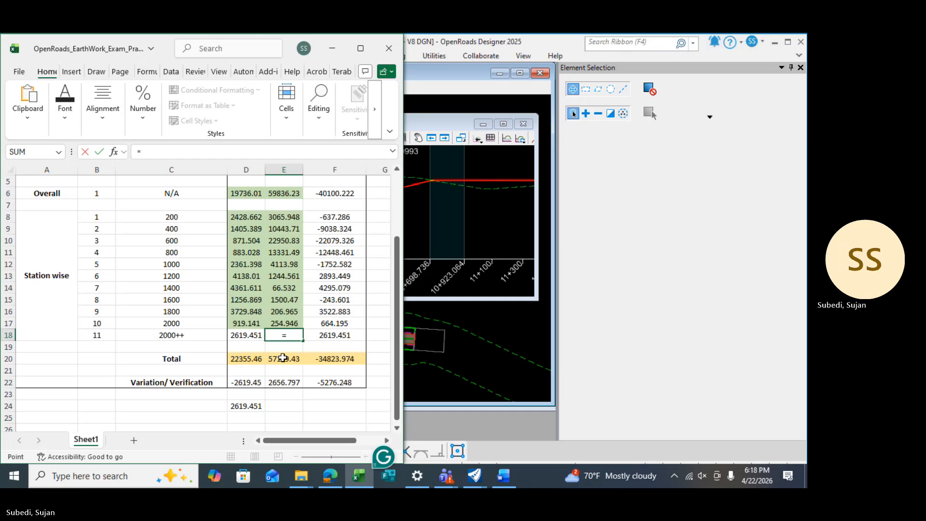
{"action": "left_click", "coordinate": [282, 357]}
{"action": "left_click", "coordinate": [287, 200]}
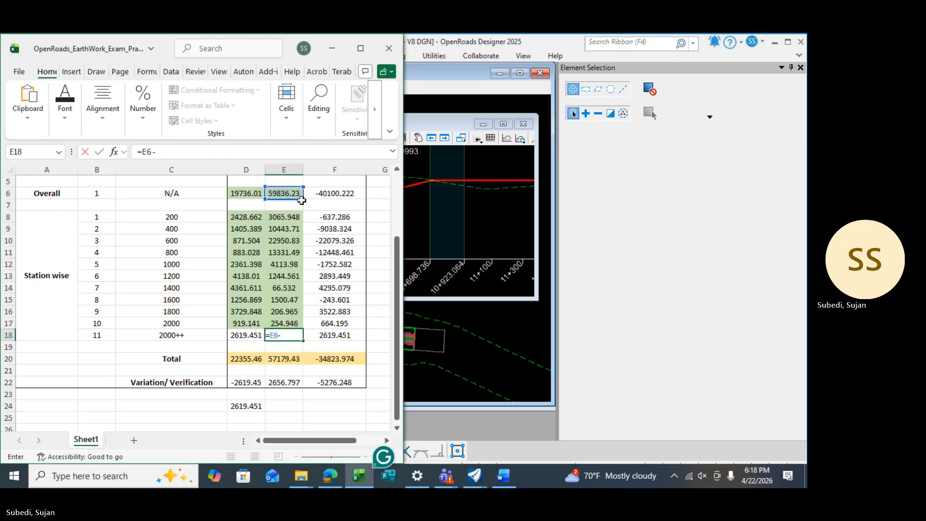
{"action": "type", "text": "-"}
{"action": "left_click", "coordinate": [284, 359]}
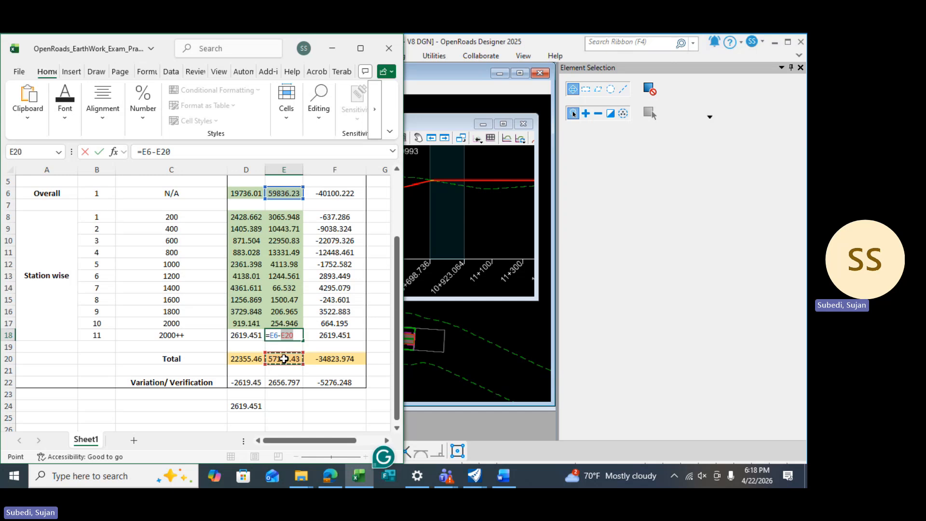
{"action": "key", "text": "Return"}
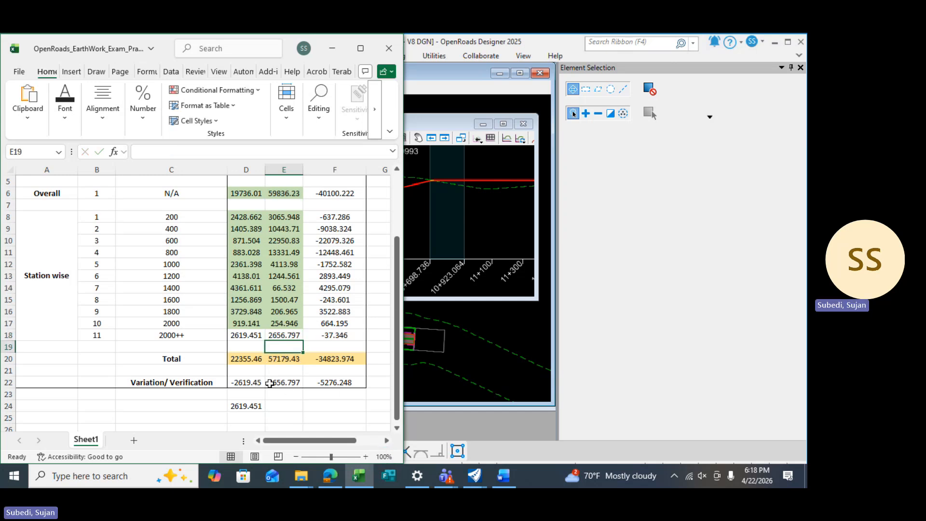
Extend the net volume total in F20 to include the 2000++ row as =SUM(F8:F18).
{"action": "left_click", "coordinate": [360, 361]}
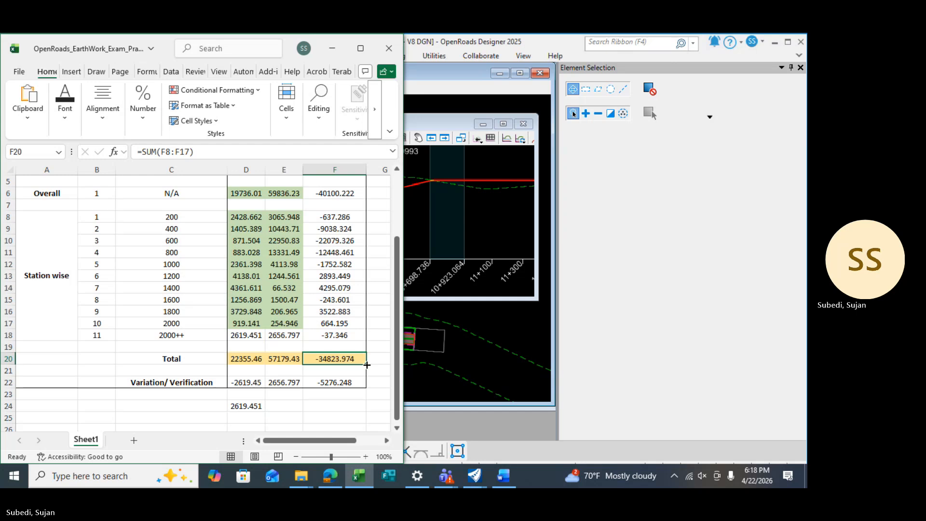
{"action": "double_click", "coordinate": [347, 358]}
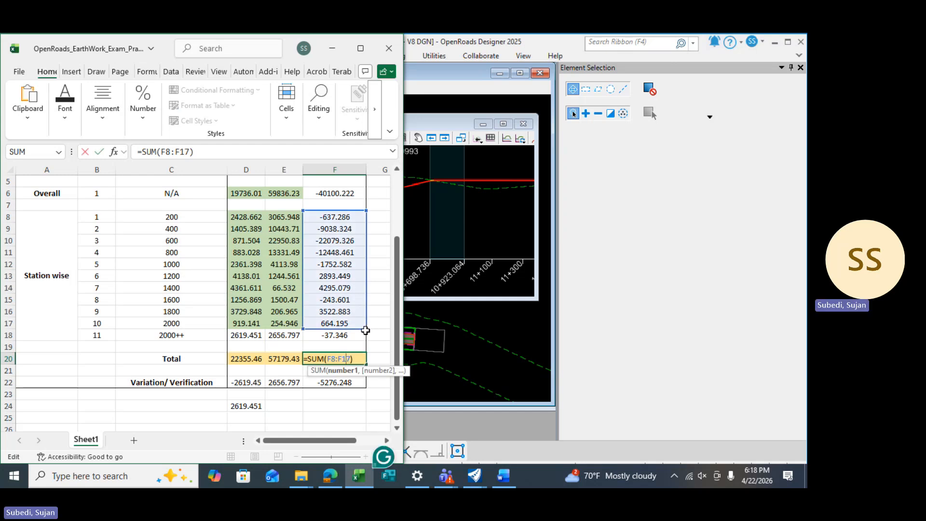
{"action": "left_click_drag", "start_coordinate": [365, 328], "coordinate": [366, 339]}
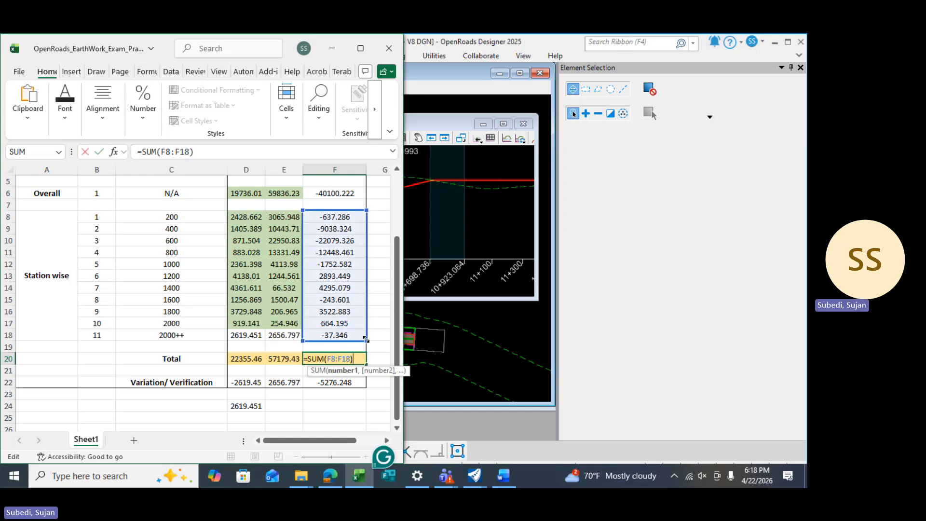
{"action": "key", "text": "Return"}
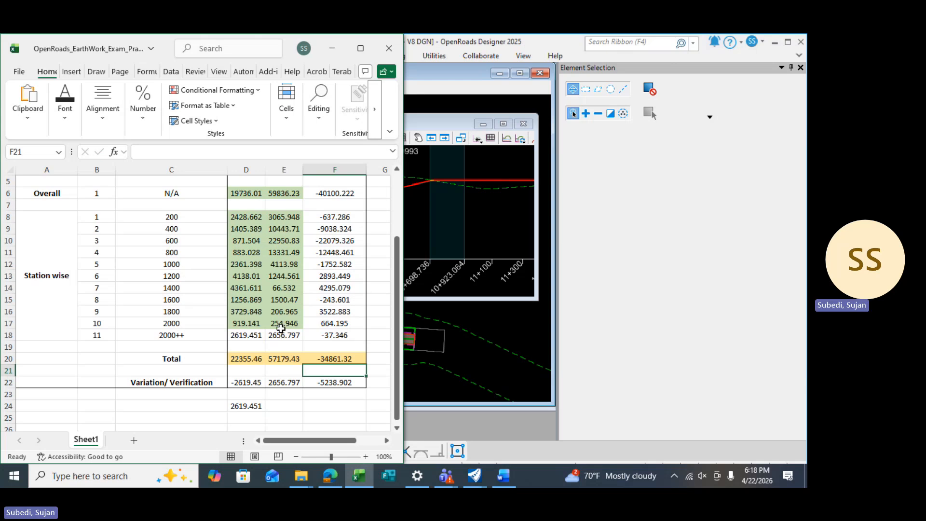
Convert the 2000++ cut and fill formulas in D18:E18 to fixed values by copying and pasting them in place as values.
{"action": "left_click", "coordinate": [282, 359]}
{"action": "left_click_drag", "start_coordinate": [245, 336], "coordinate": [276, 337]}
{"action": "right_click", "coordinate": [276, 337]}
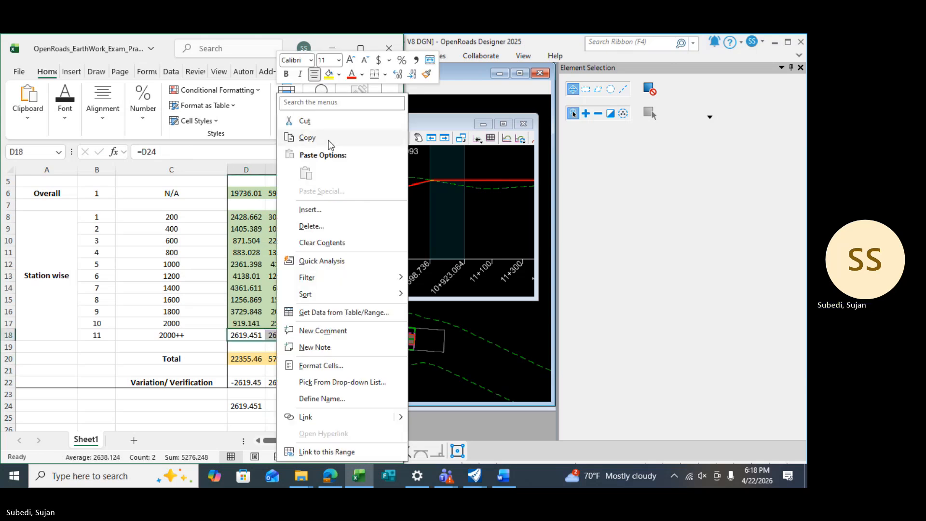
{"action": "left_click", "coordinate": [326, 139]}
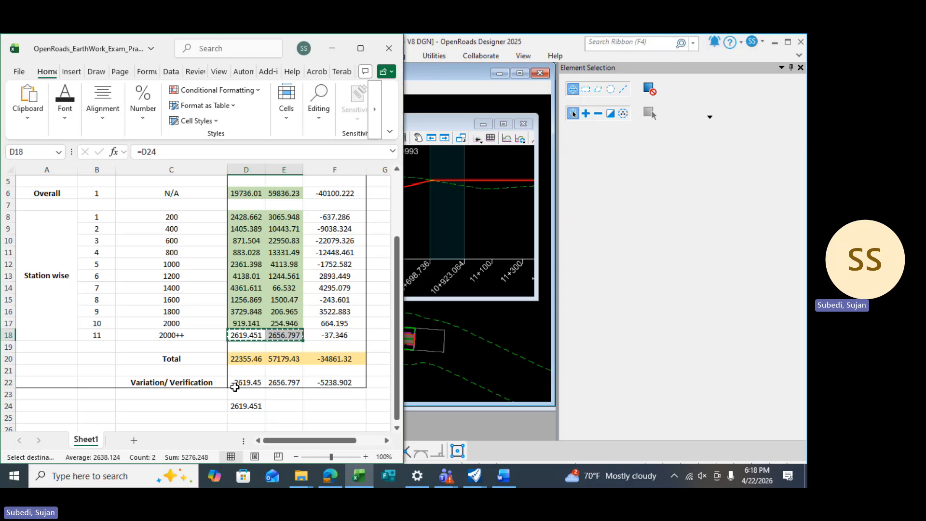
{"action": "right_click", "coordinate": [250, 336]}
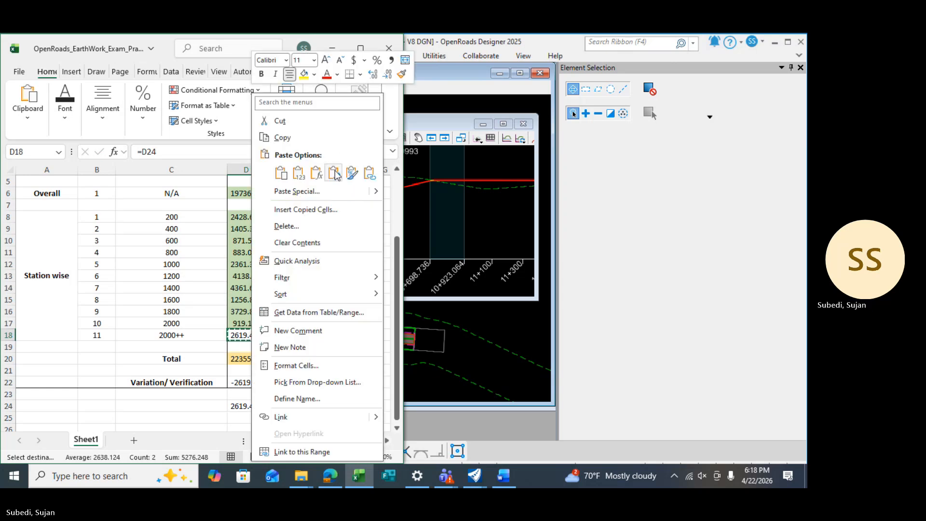
{"action": "left_click", "coordinate": [298, 173]}
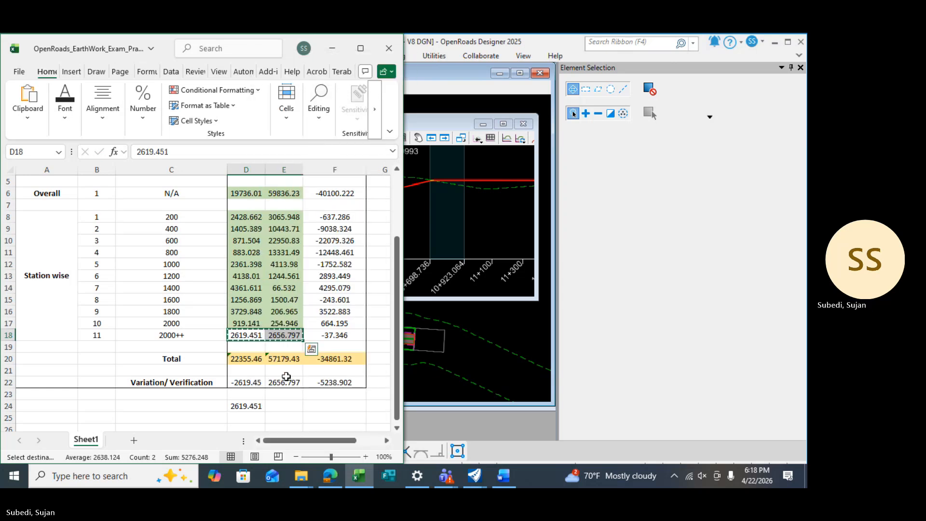
Extend the fill total in E20 to include the 2000++ row as =SUM(E8:E18).
{"action": "left_click", "coordinate": [285, 358]}
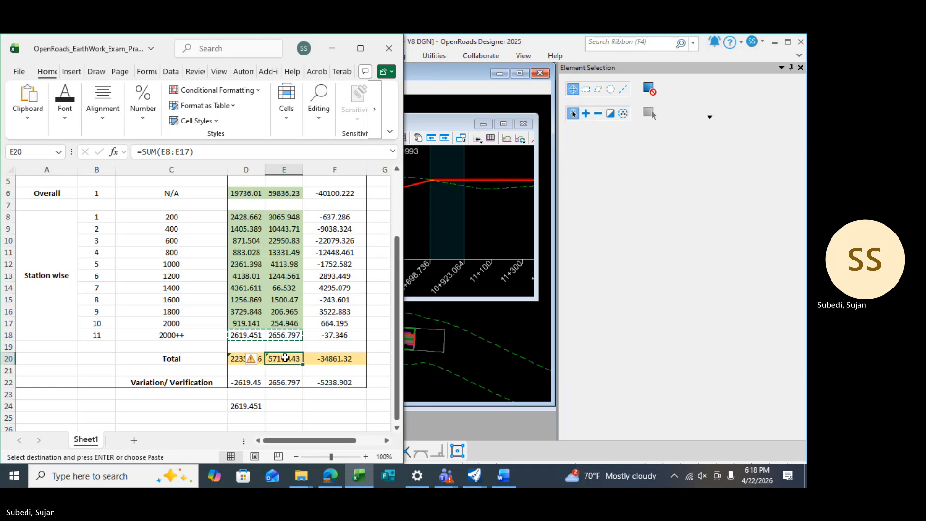
{"action": "double_click", "coordinate": [285, 357]}
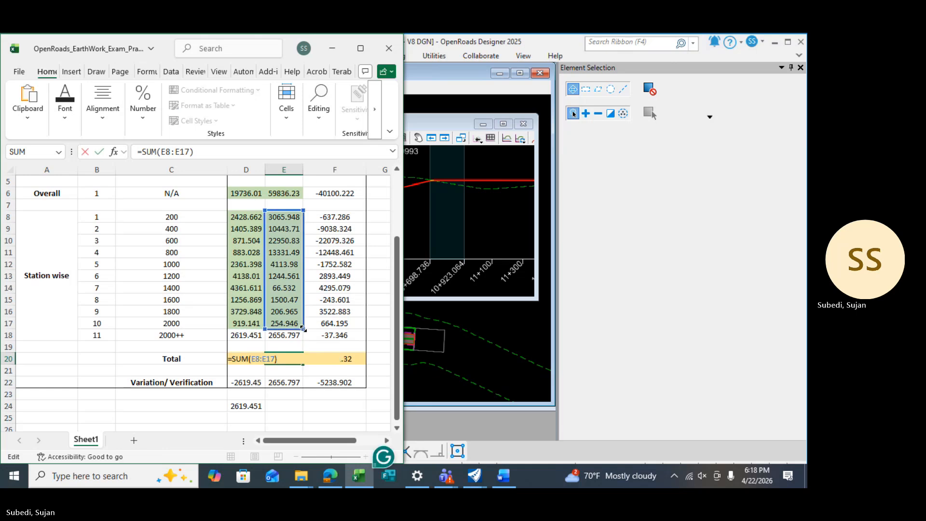
{"action": "left_click_drag", "start_coordinate": [303, 330], "coordinate": [305, 340]}
{"action": "key", "text": "Return"}
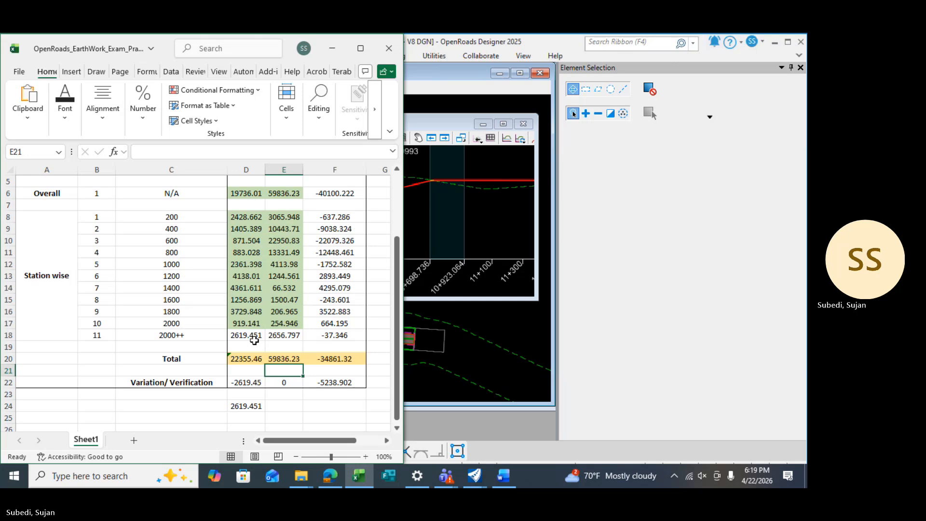
Try to extend the cut total in D20 to =SUM(D8:D18), check the difference in D24, and undo the change.
{"action": "double_click", "coordinate": [246, 358]}
{"action": "left_click_drag", "start_coordinate": [265, 330], "coordinate": [264, 339]}
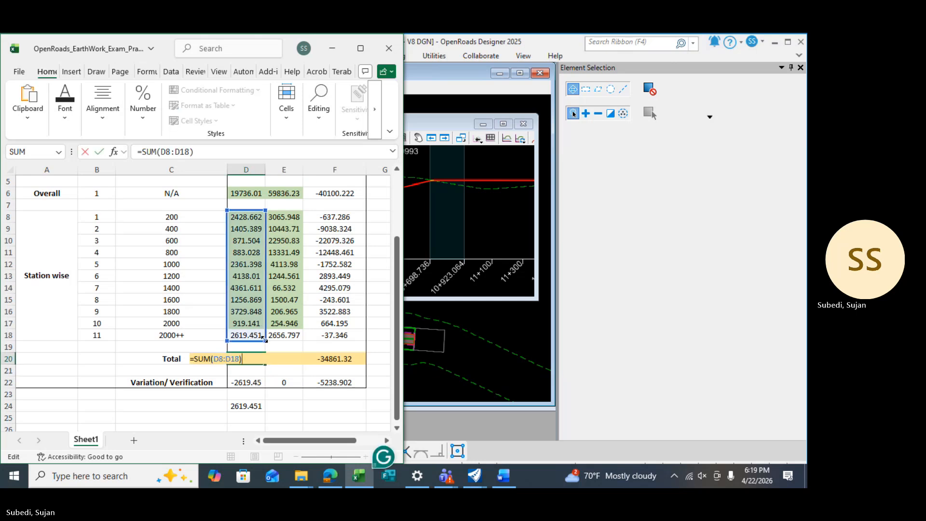
{"action": "key", "text": "Return"}
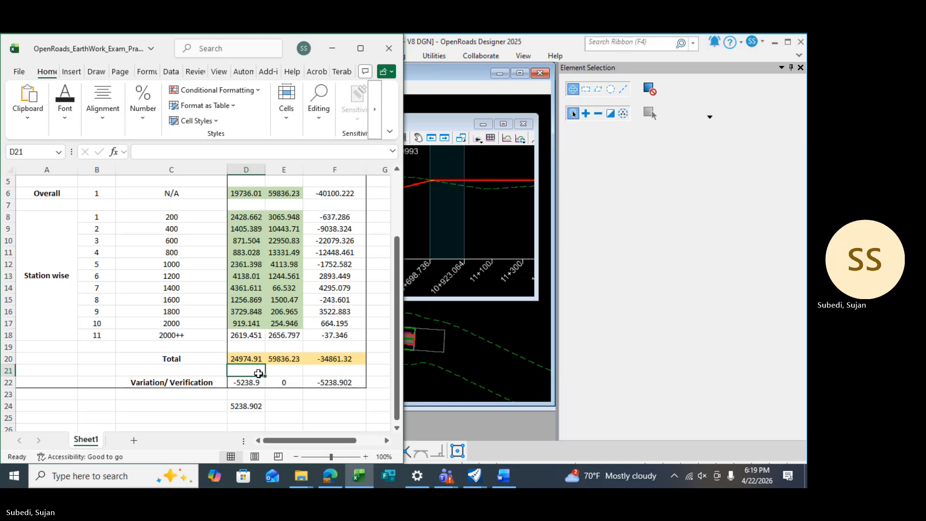
{"action": "left_click", "coordinate": [245, 405]}
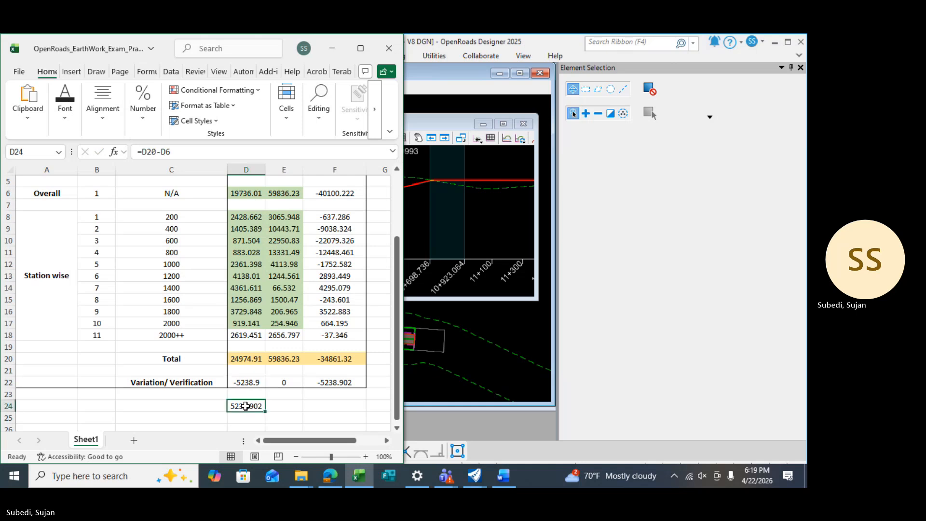
{"action": "double_click", "coordinate": [253, 360]}
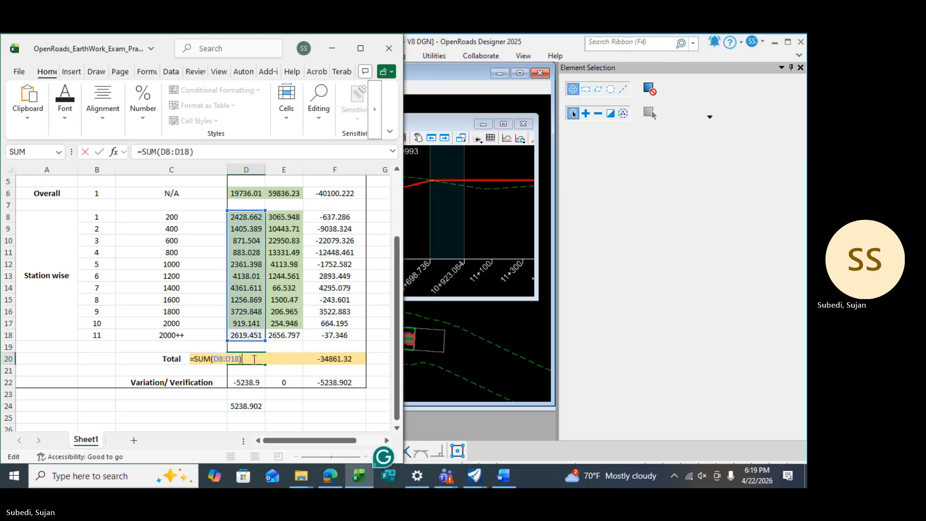
{"action": "key", "text": "Escape"}
{"action": "key", "text": "ctrl+z"}
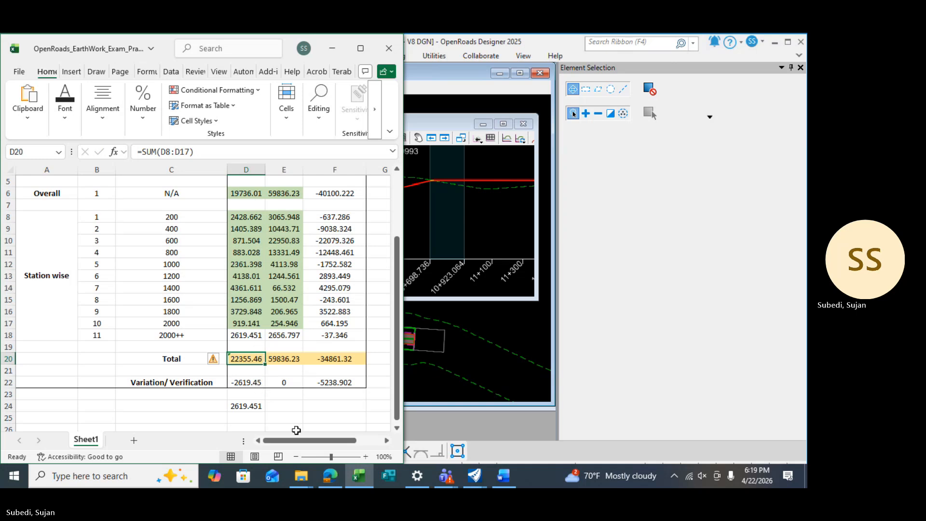
Reverse the cut difference formula in D24 to overall cut minus total cut, =D6-D20.
{"action": "left_click", "coordinate": [252, 334]}
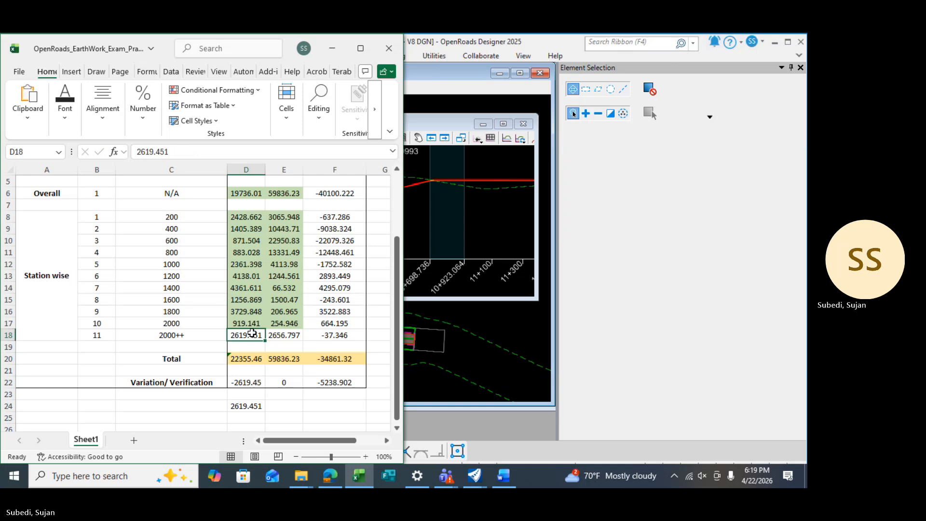
{"action": "left_click", "coordinate": [243, 406]}
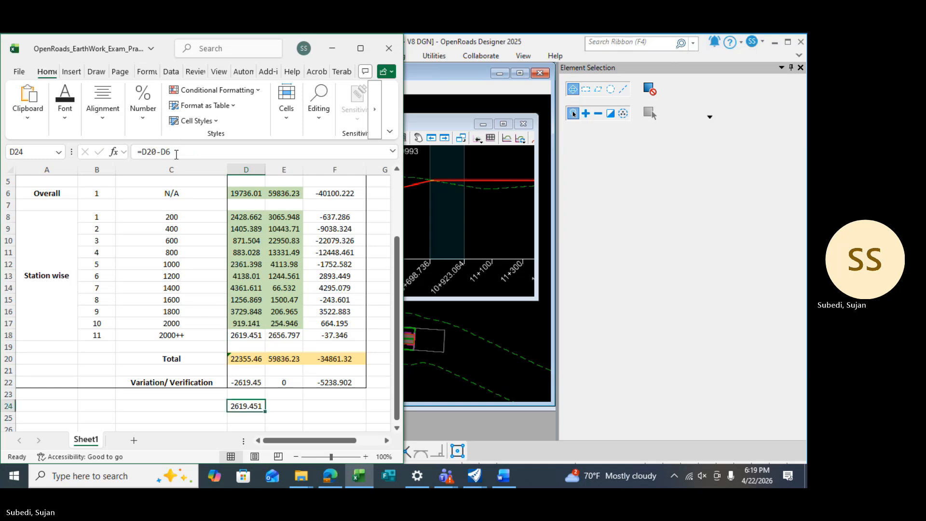
{"action": "left_click", "coordinate": [162, 151]}
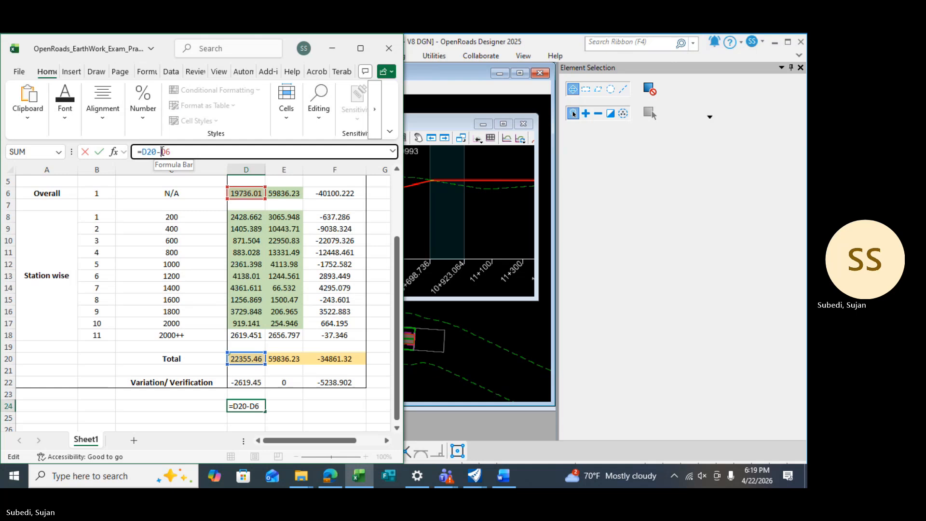
{"action": "key", "text": "BackSpace"}
{"action": "key", "text": "BackSpace"}
{"action": "key", "text": "BackSpace"}
{"action": "key", "text": "BackSpace"}
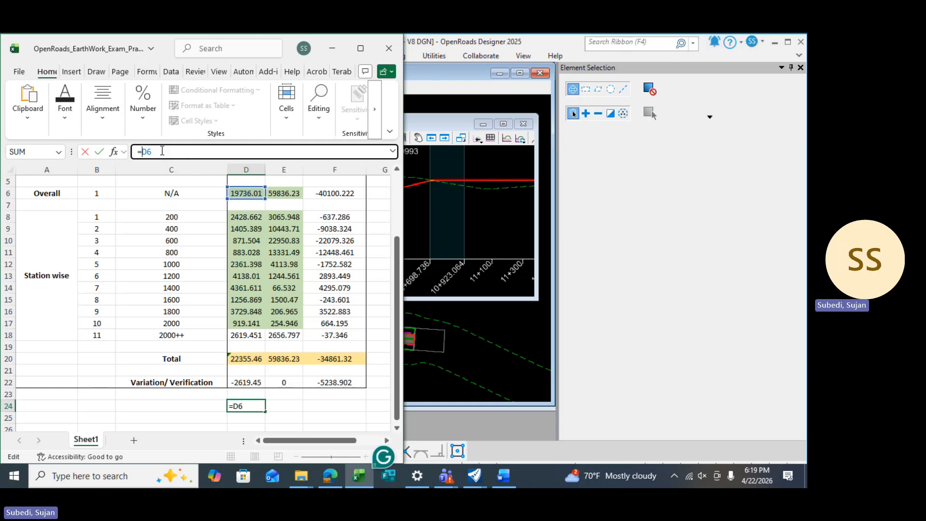
{"action": "type", "text": "-"}
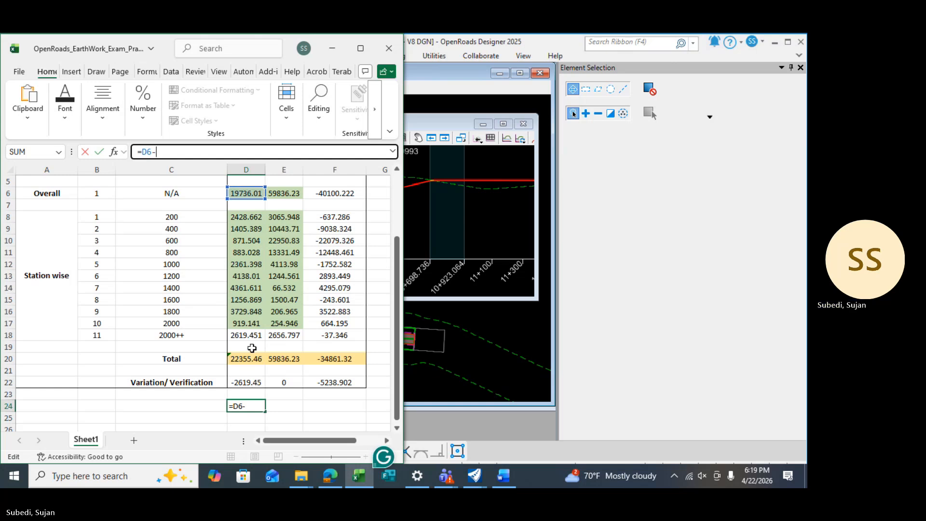
{"action": "left_click", "coordinate": [247, 358]}
{"action": "key", "text": "Return"}
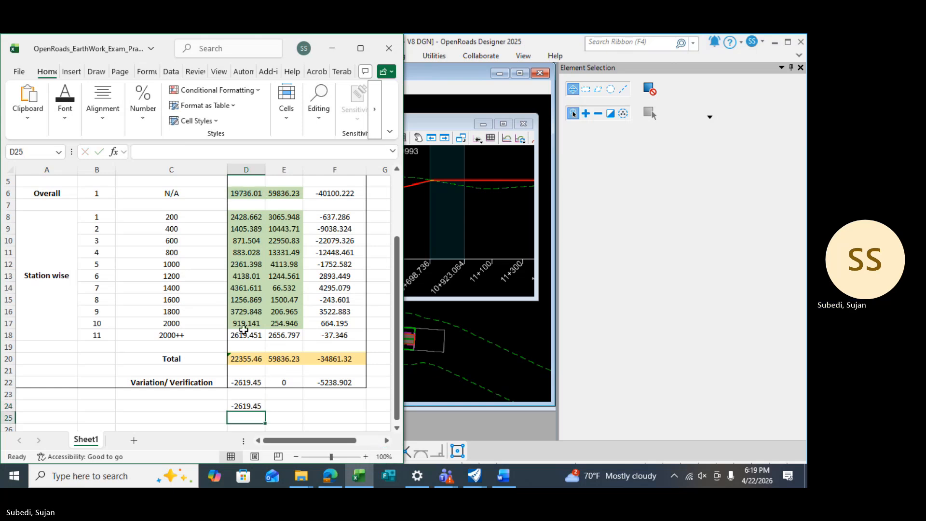
Replace the fixed 2000++ cut value in D18 with the reference =D24.
{"action": "left_click", "coordinate": [245, 337]}
{"action": "type", "text": "="}
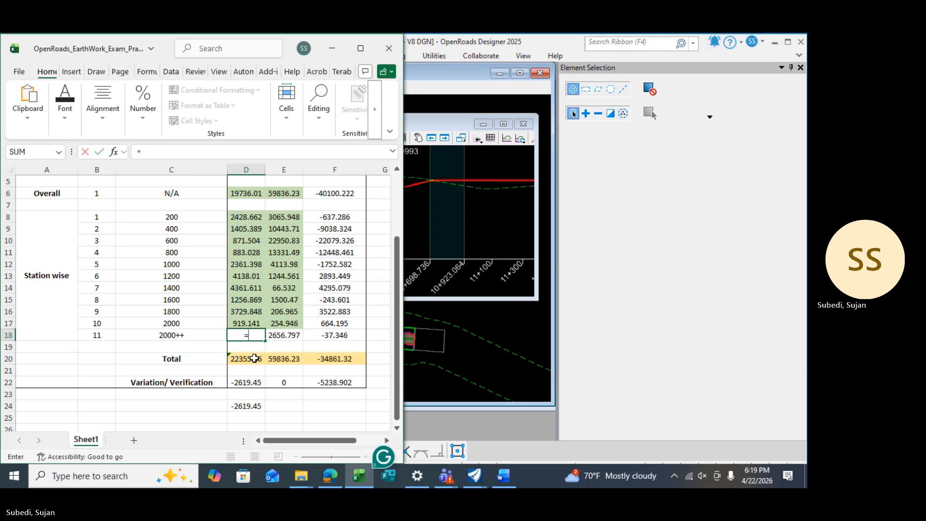
{"action": "left_click", "coordinate": [246, 405]}
{"action": "key", "text": "Return"}
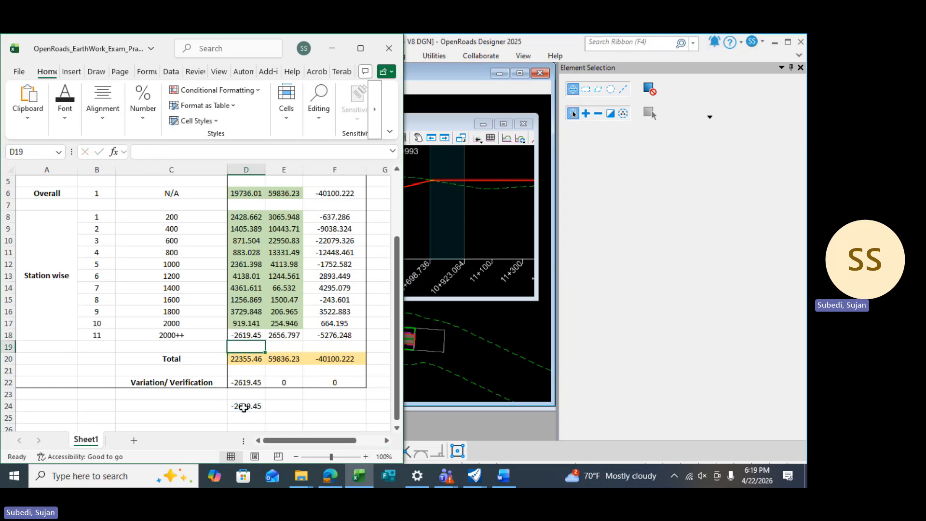
Examine the 2000++, total and variation cells of the cut and fill columns, along with the difference in D24.
{"action": "left_click", "coordinate": [252, 335]}
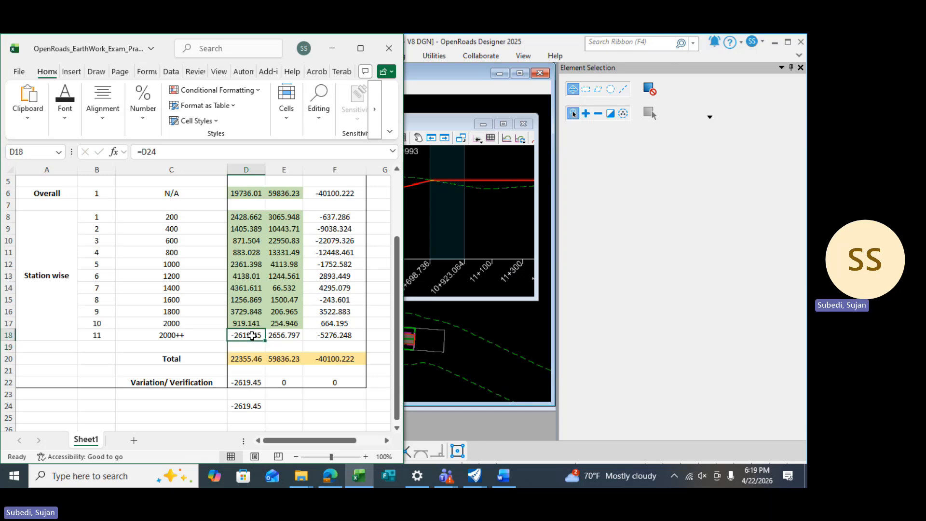
{"action": "left_click", "coordinate": [245, 406]}
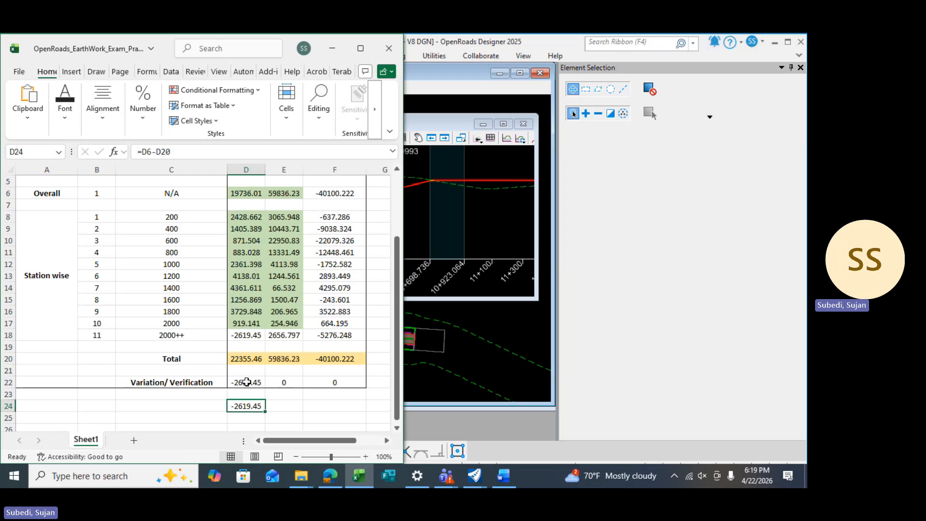
{"action": "double_click", "coordinate": [247, 382]}
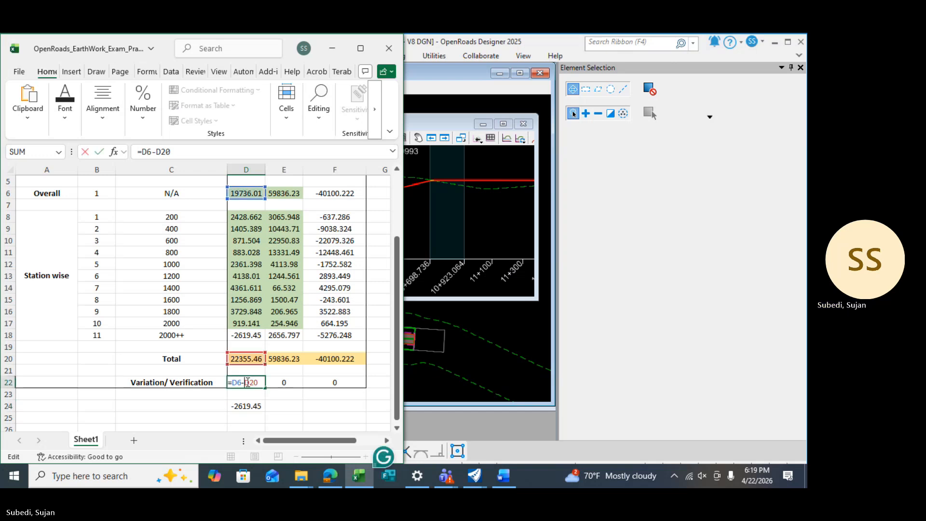
{"action": "key", "text": "Escape"}
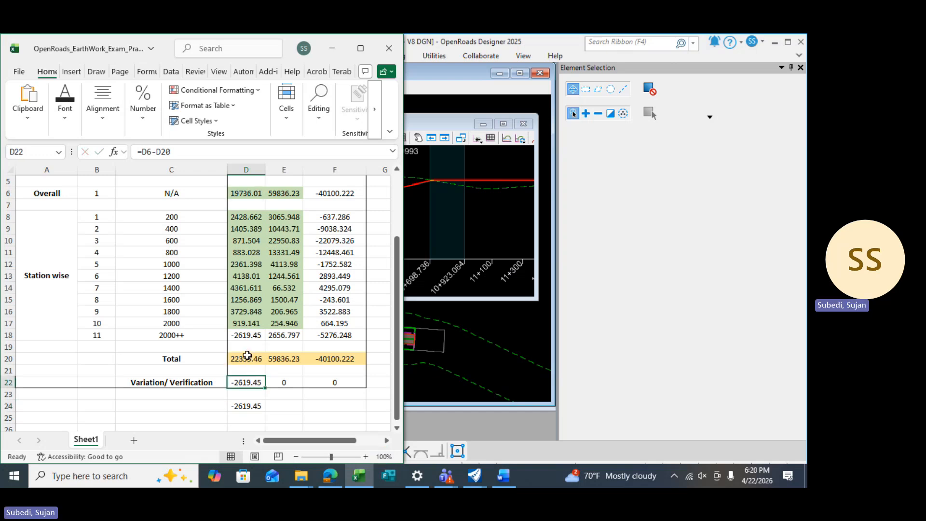
{"action": "left_click", "coordinate": [245, 359]}
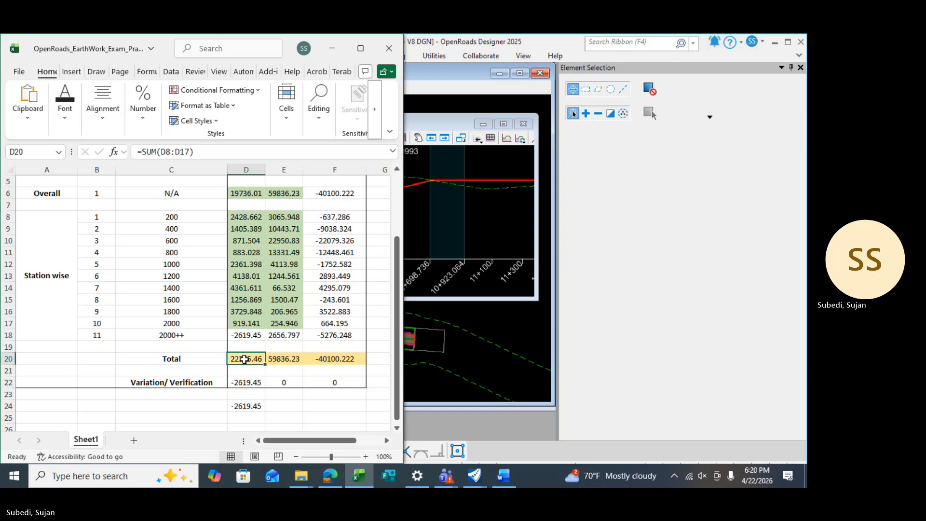
{"action": "left_click", "coordinate": [280, 336]}
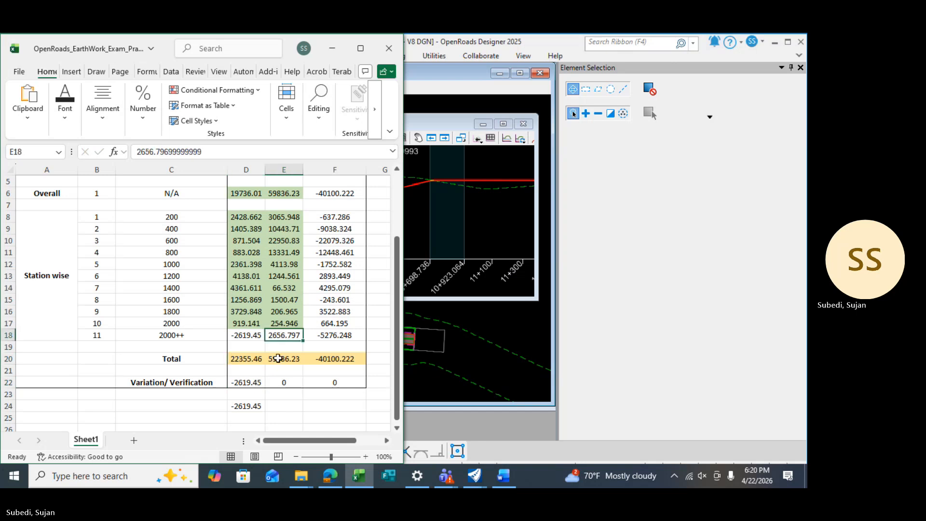
{"action": "left_click", "coordinate": [272, 406]}
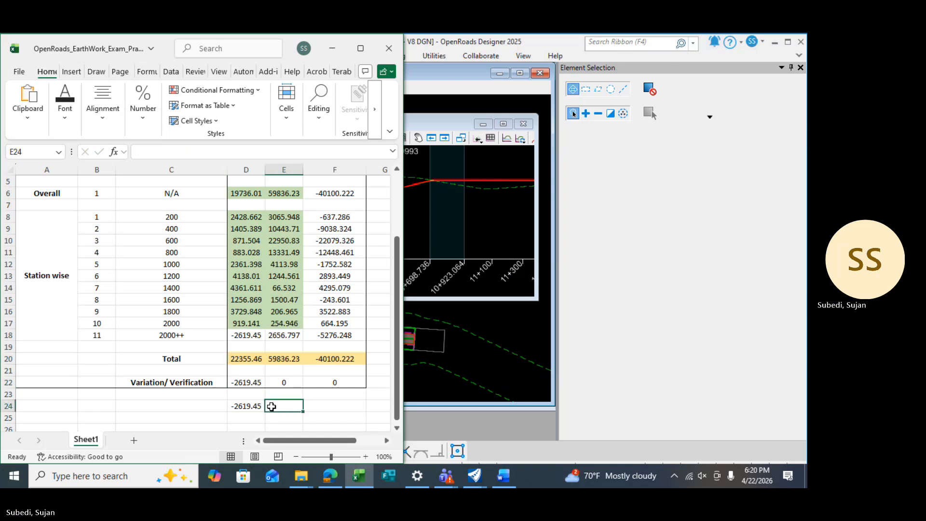
{"action": "left_click", "coordinate": [285, 382]}
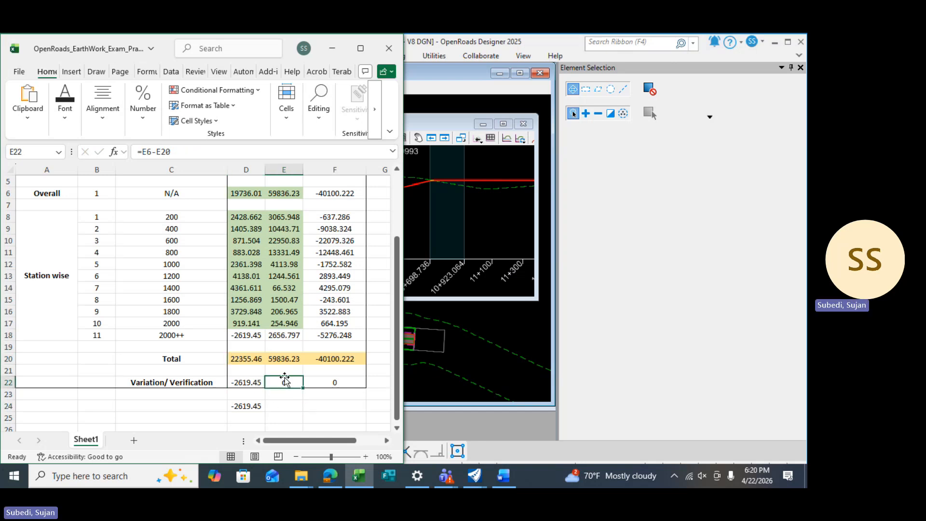
{"action": "left_click", "coordinate": [289, 336]}
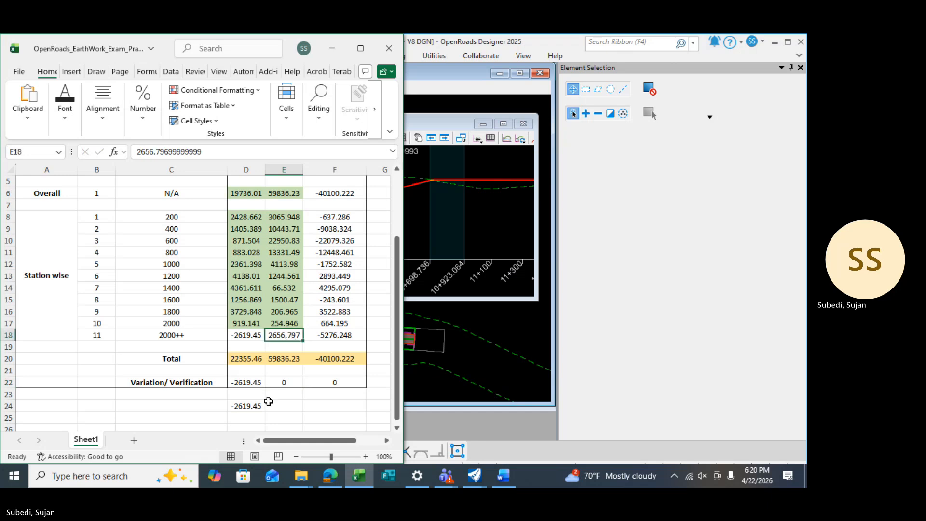
Re-enter the 2000++ cut value in D18 as a reference to the difference cell, =D24.
{"action": "left_click", "coordinate": [249, 337]}
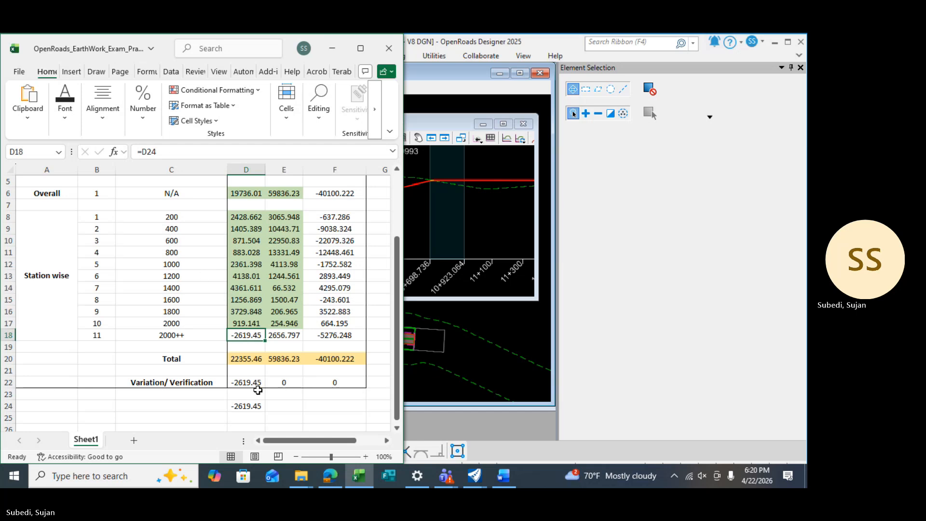
{"action": "type", "text": "="}
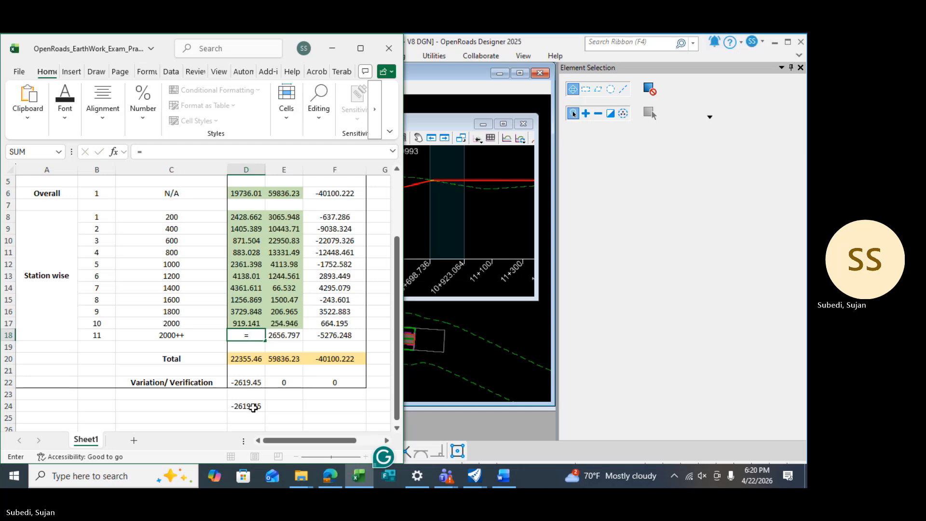
{"action": "left_click", "coordinate": [253, 406]}
{"action": "key", "text": "Return"}
Try to redefine the cut difference in D24 as total cut minus the 2000++ cut, =D20-D18.
{"action": "left_click", "coordinate": [253, 406]}
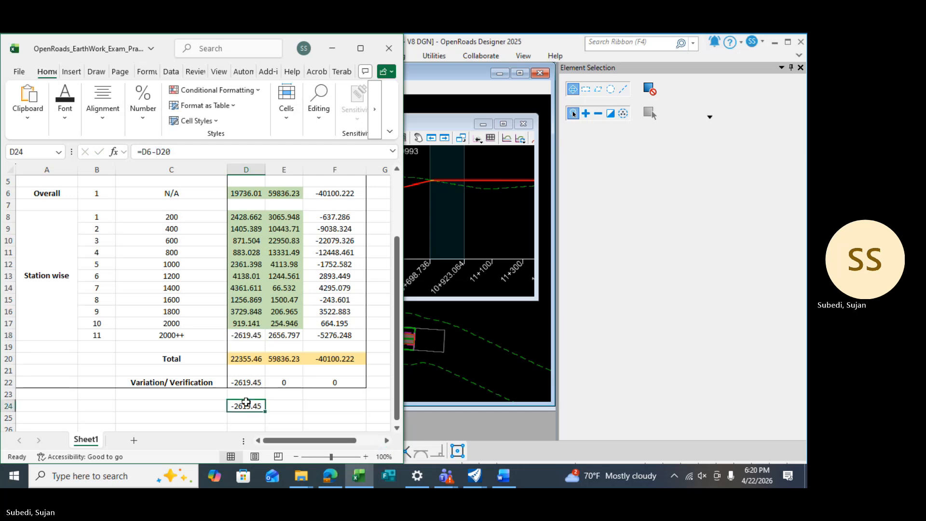
{"action": "type", "text": "="}
{"action": "left_click", "coordinate": [252, 357]}
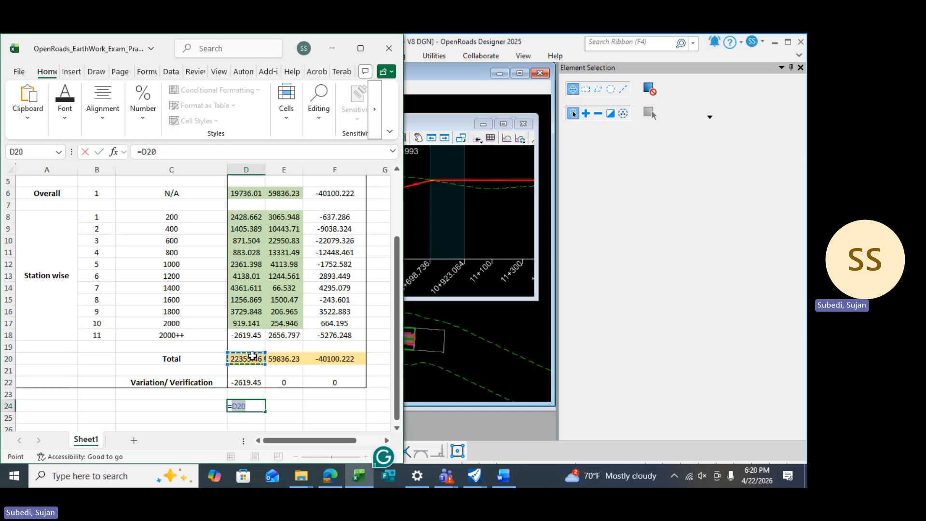
{"action": "type", "text": "-"}
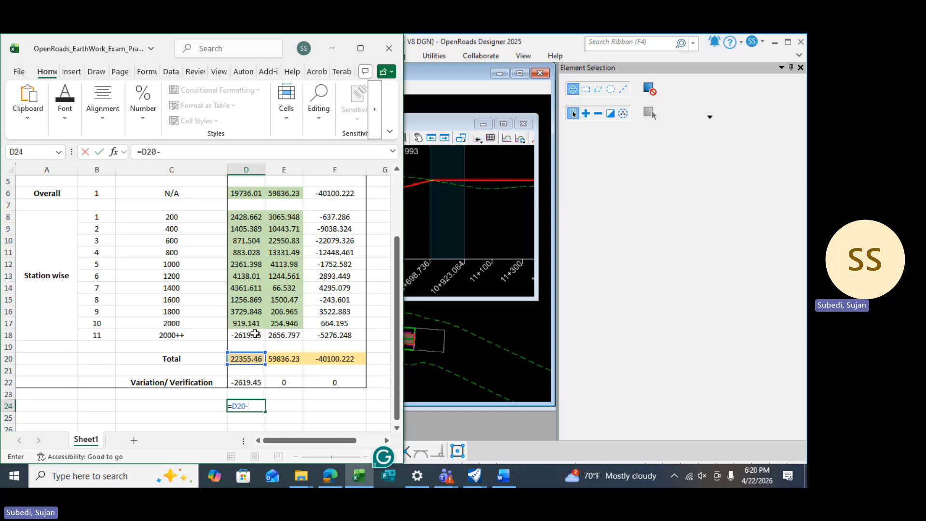
{"action": "left_click", "coordinate": [254, 333]}
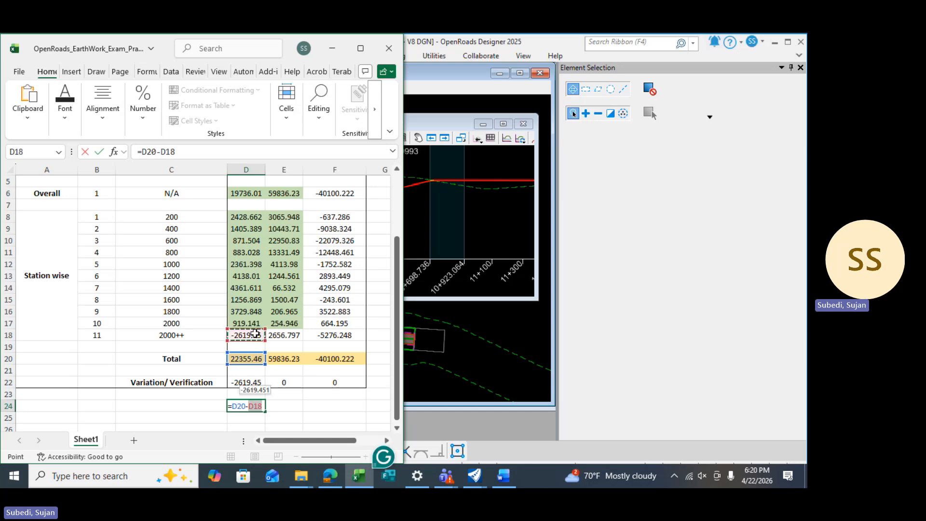
{"action": "key", "text": "Return"}
{"action": "left_click", "coordinate": [384, 293]}
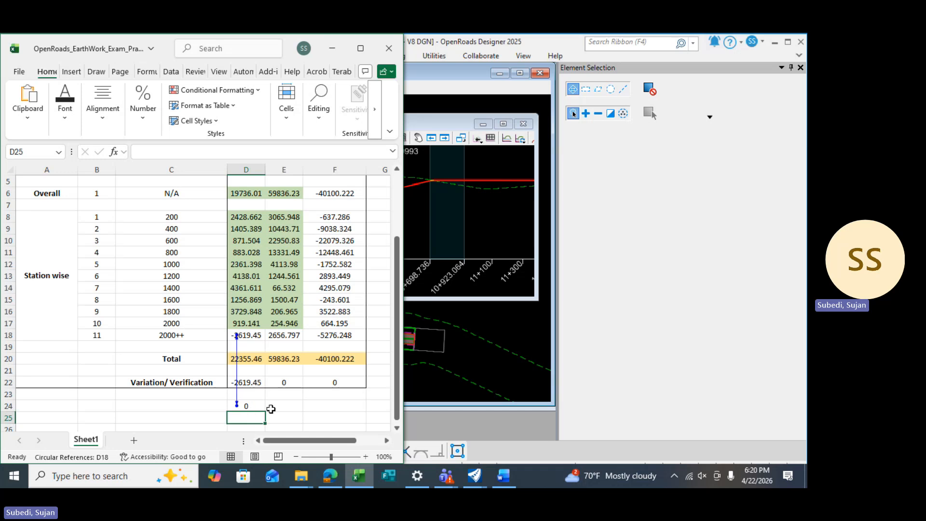
Clear the cut difference in D24 and recalculate it as total cut minus overall cut, =D20-D6.
{"action": "left_click", "coordinate": [245, 405]}
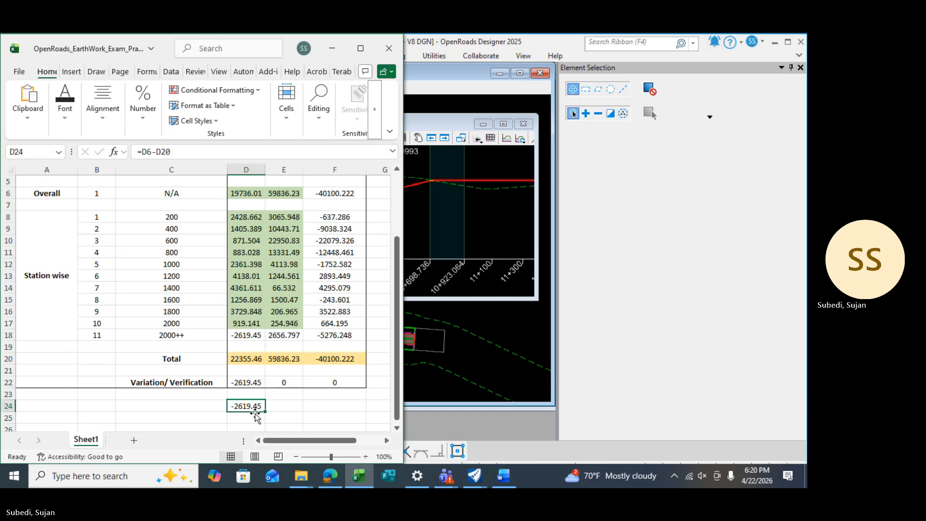
{"action": "key", "text": "Delete"}
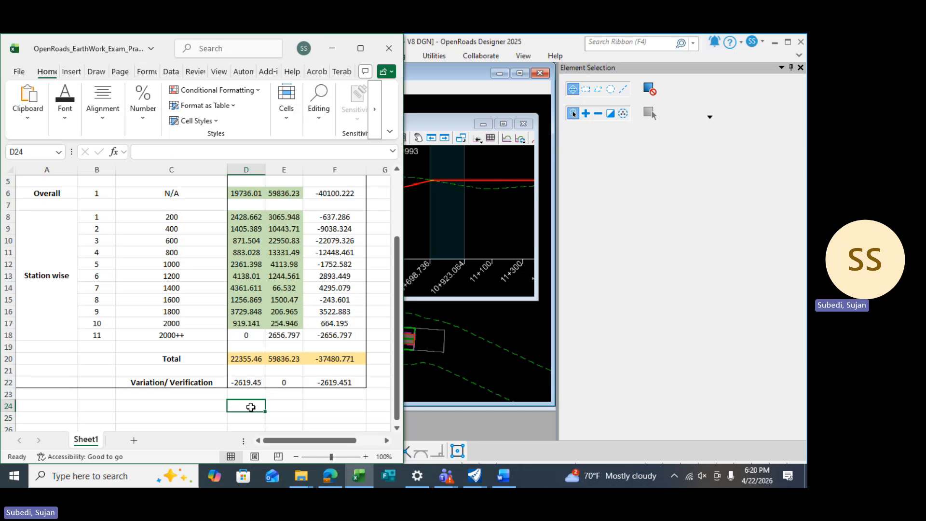
{"action": "type", "text": "="}
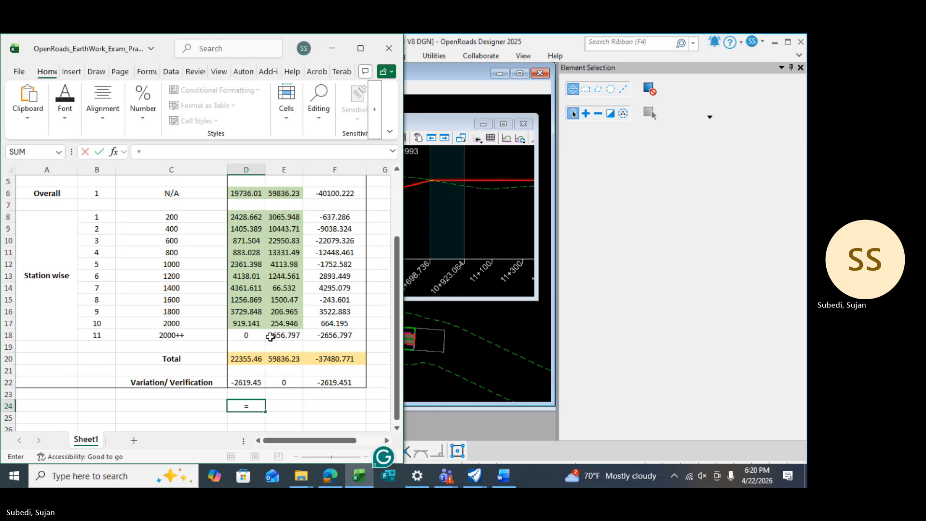
{"action": "left_click", "coordinate": [253, 360]}
{"action": "type", "text": "-"}
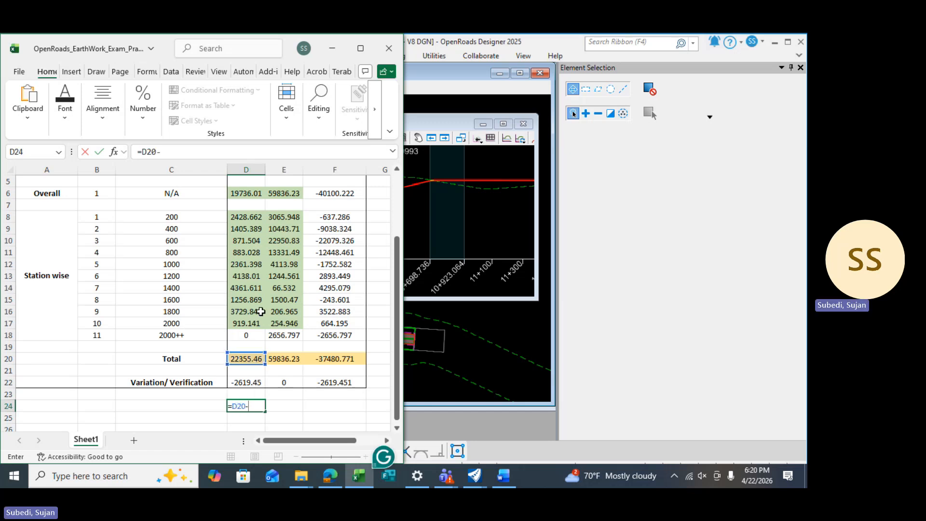
{"action": "left_click", "coordinate": [246, 193]}
{"action": "key", "text": "Return"}
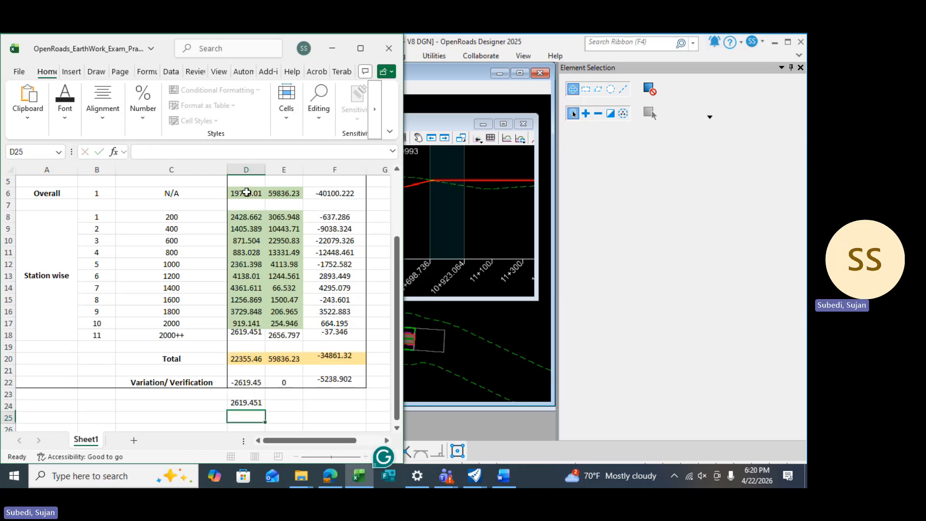
Try to extend the cut total in D20 to =SUM(D8:D18) while D18 is linked to D24, and undo the change.
{"action": "left_click", "coordinate": [250, 359]}
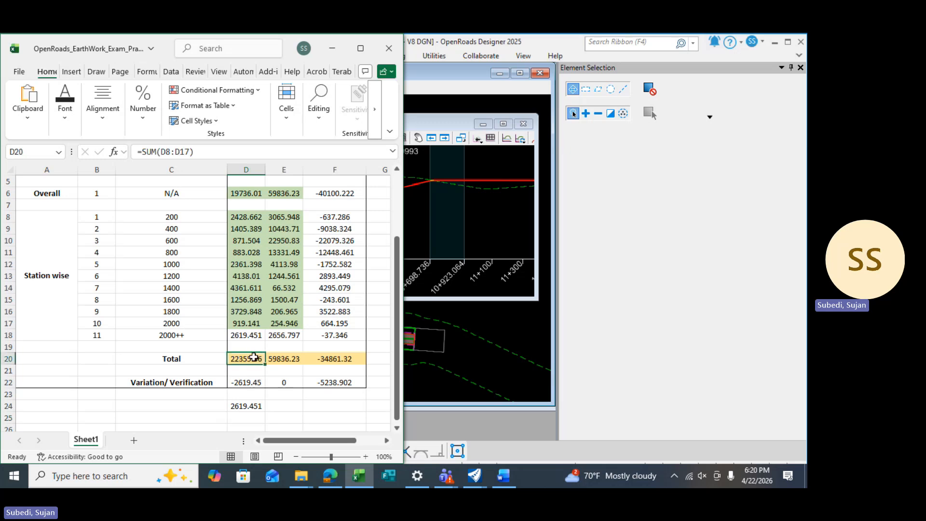
{"action": "double_click", "coordinate": [250, 359]}
{"action": "left_click_drag", "start_coordinate": [266, 328], "coordinate": [264, 339]}
{"action": "key", "text": "Return"}
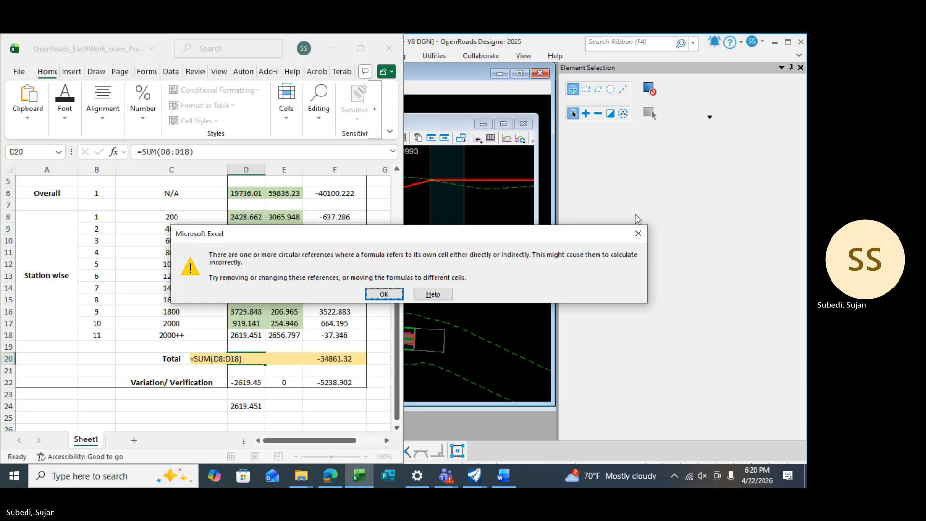
{"action": "left_click", "coordinate": [635, 237]}
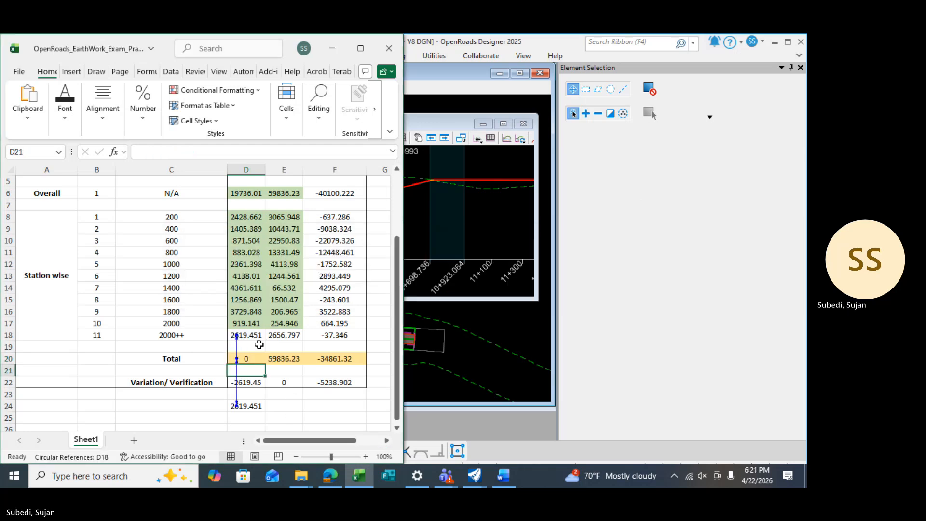
{"action": "key", "text": "ctrl+z"}
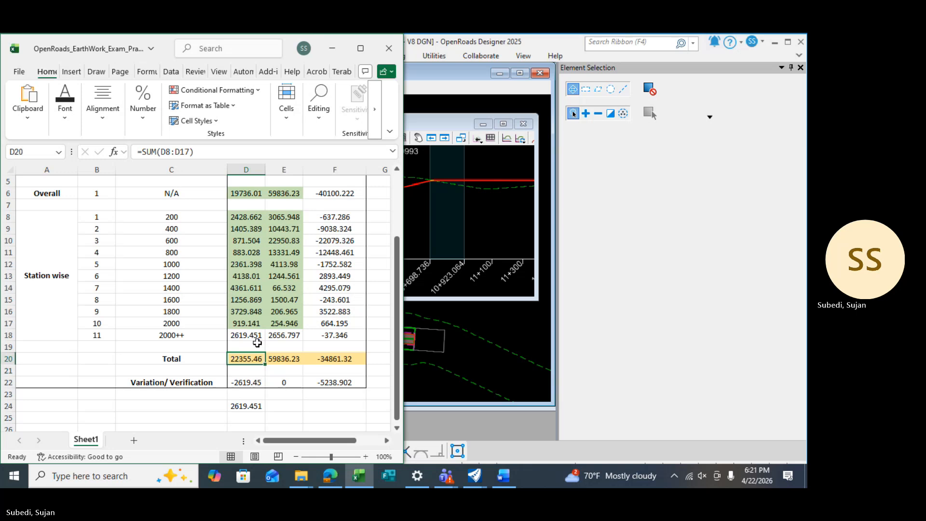
Convert the 2000++ cut formula in D18 to its fixed value, 2619.451.
{"action": "left_click", "coordinate": [250, 335]}
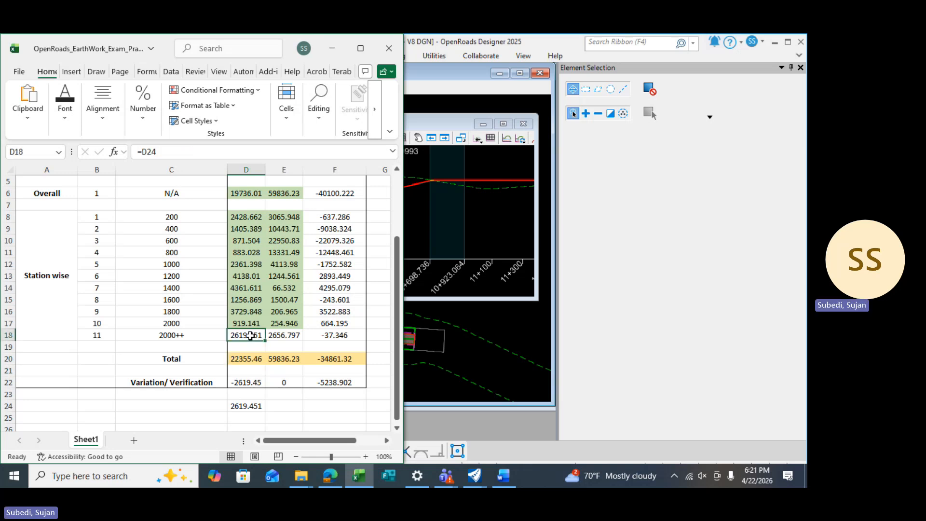
{"action": "key", "text": "ctrl+c"}
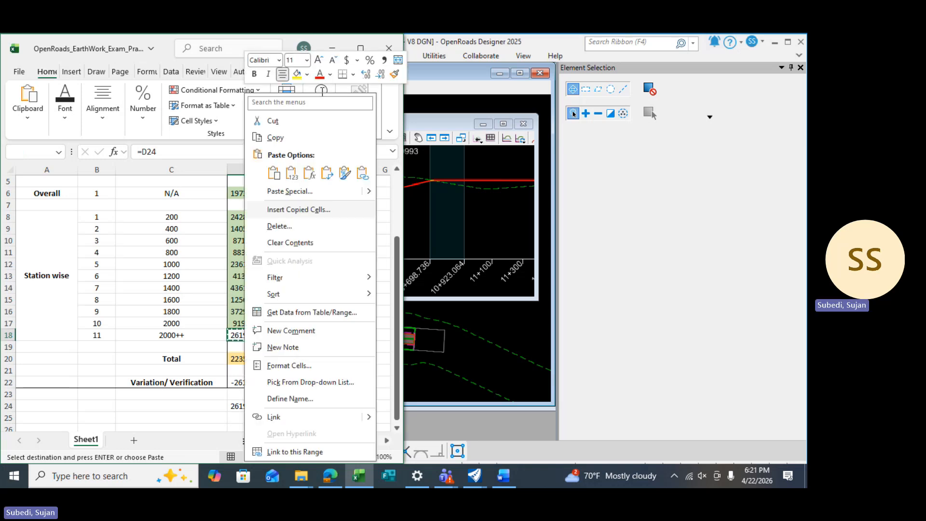
{"action": "right_click", "coordinate": [243, 339]}
{"action": "left_click", "coordinate": [291, 172]}
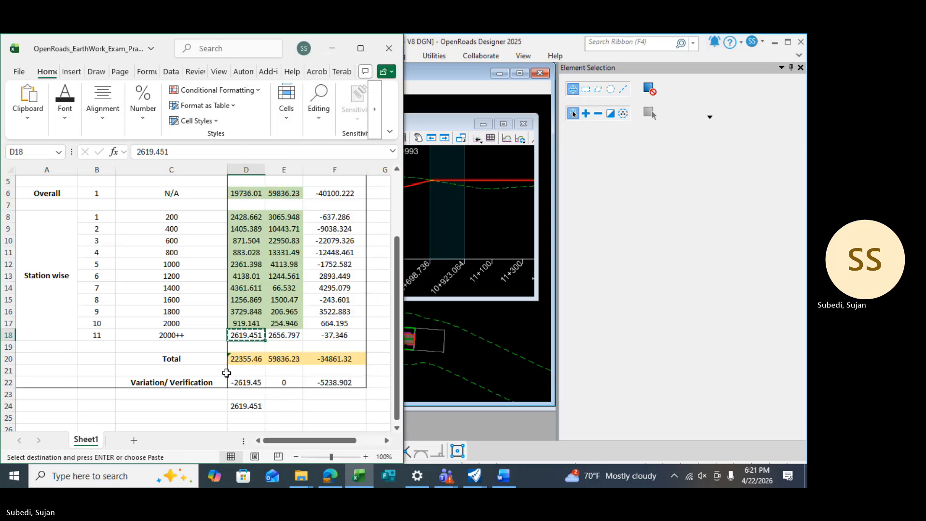
Try to include the fixed 2000++ cut value in the D20 total with =SUM(D8:D18), and undo the change.
{"action": "left_click", "coordinate": [247, 361]}
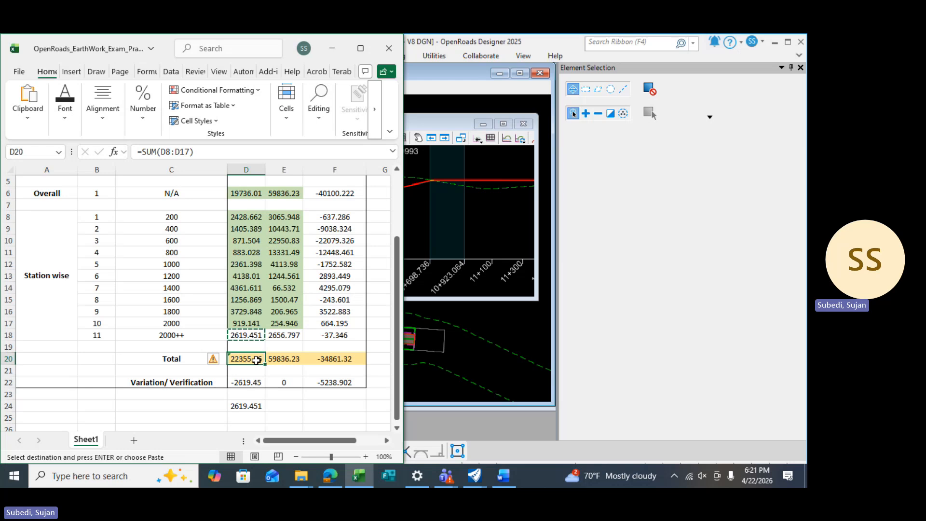
{"action": "double_click", "coordinate": [256, 360]}
{"action": "left_click_drag", "start_coordinate": [265, 329], "coordinate": [265, 340]}
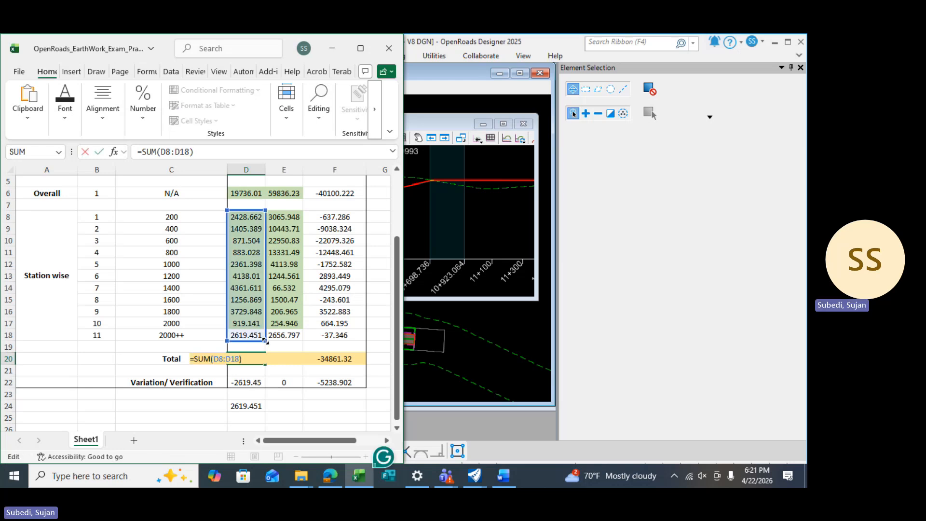
{"action": "key", "text": "Return"}
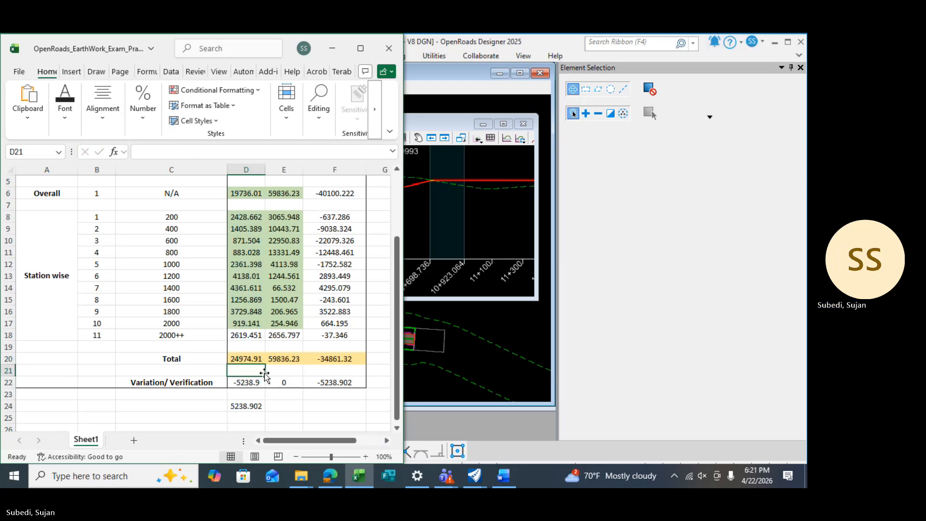
{"action": "key", "text": "ctrl+z"}
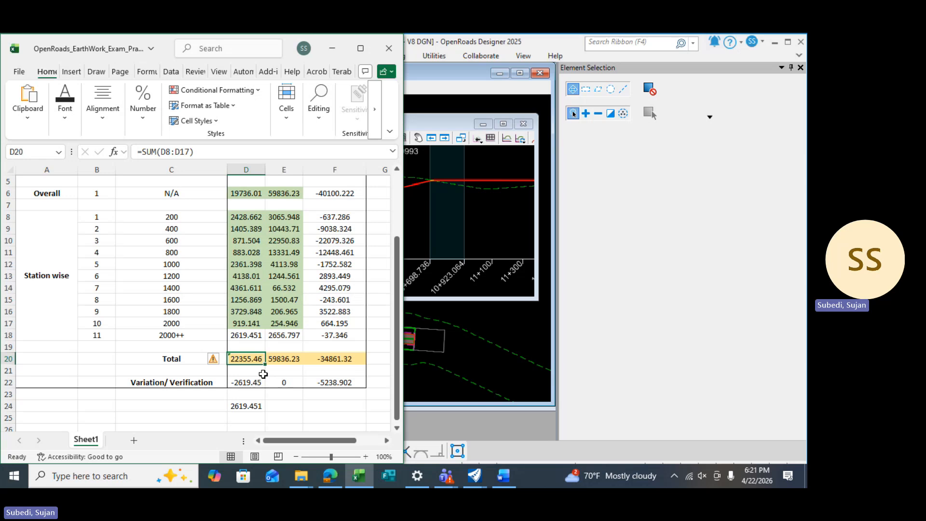
Review the formulas behind the cut total in D20 and the cut and fill variations in D22 and E22.
{"action": "double_click", "coordinate": [252, 359]}
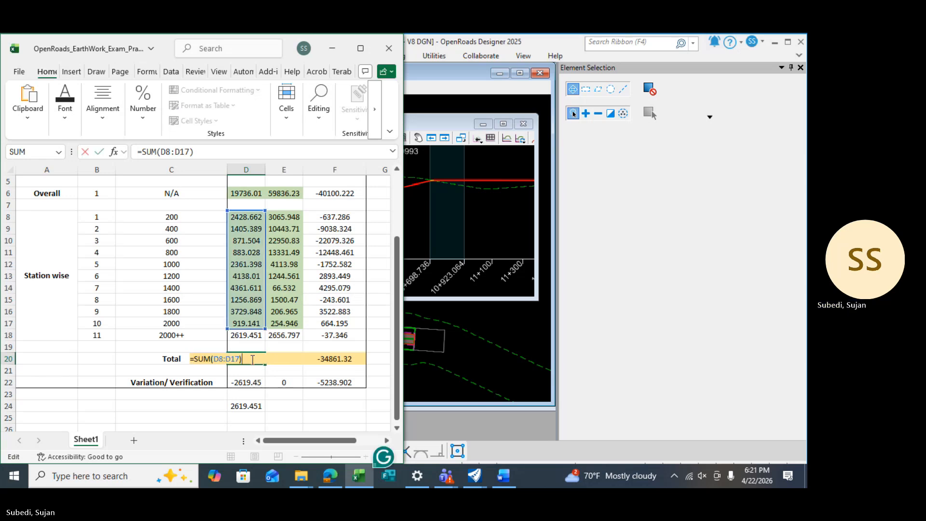
{"action": "key", "text": "Escape"}
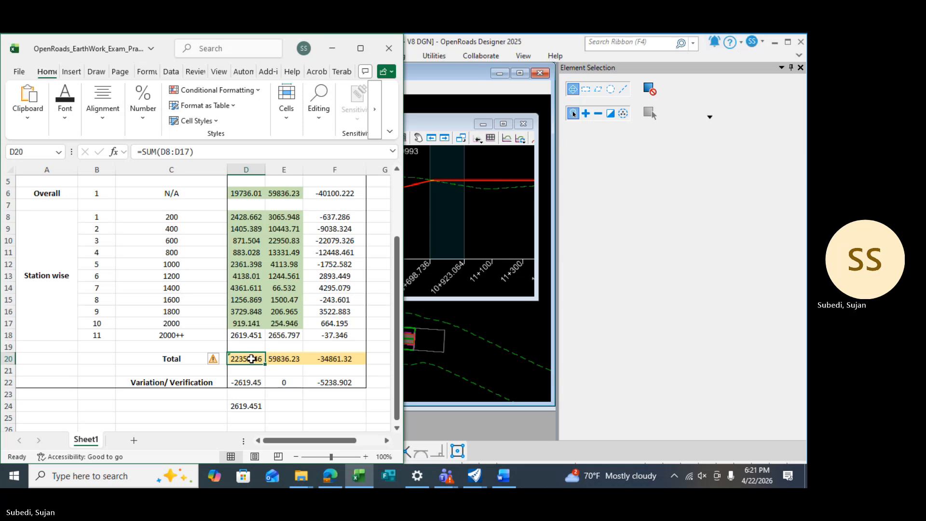
{"action": "double_click", "coordinate": [252, 359]}
{"action": "key", "text": "Escape"}
{"action": "double_click", "coordinate": [248, 384]}
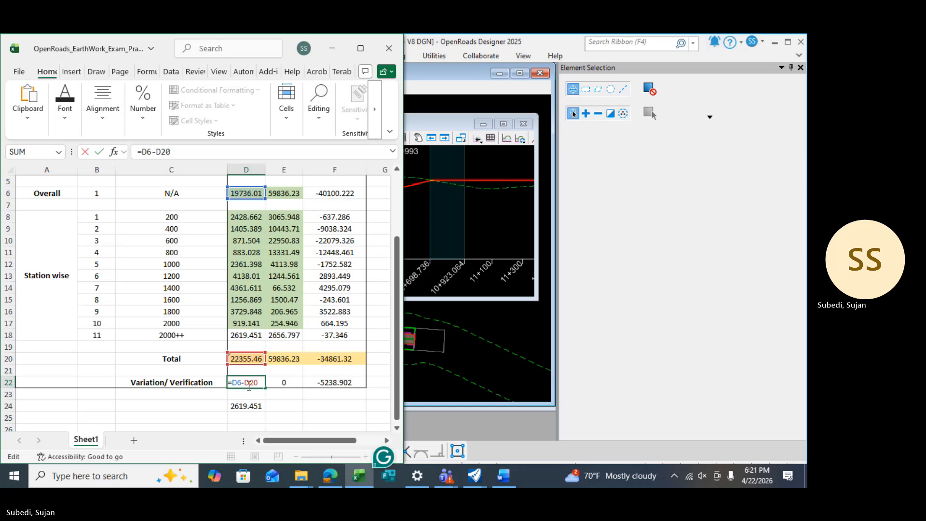
{"action": "key", "text": "Escape"}
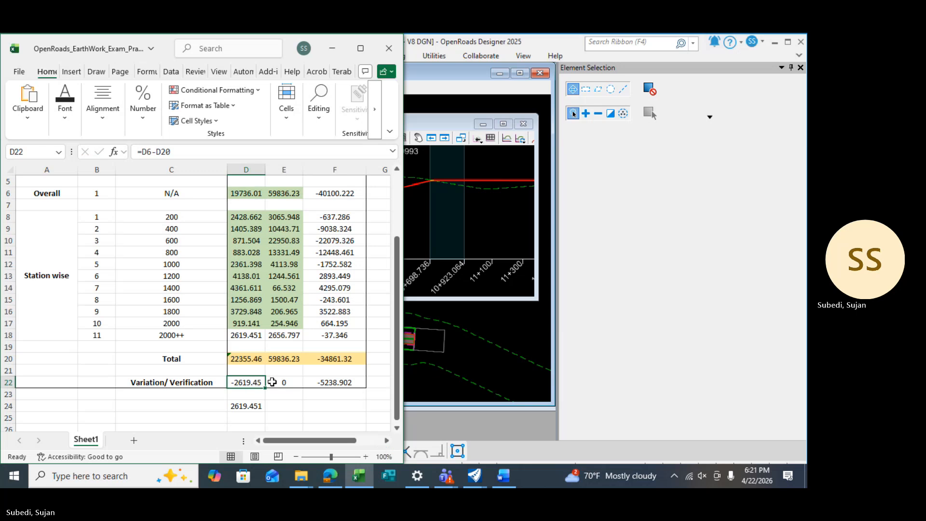
{"action": "left_click", "coordinate": [288, 382]}
{"action": "double_click", "coordinate": [295, 382]}
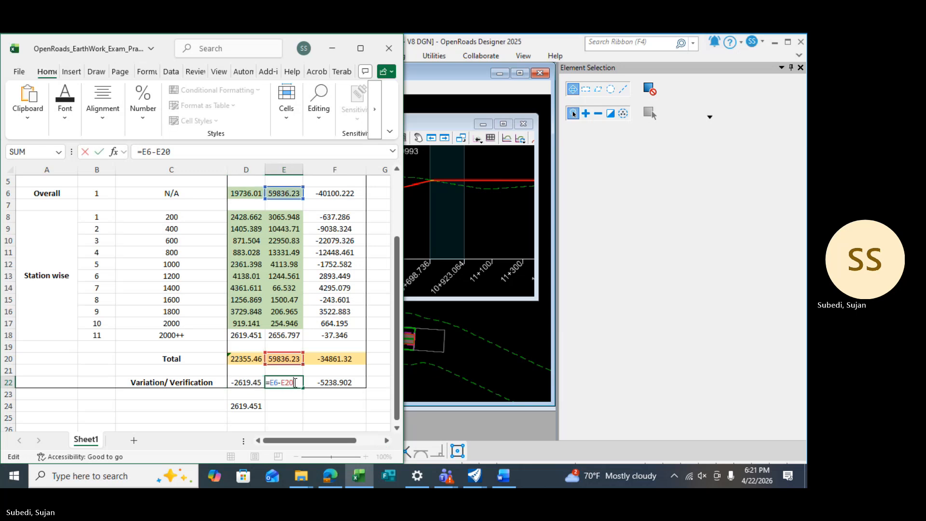
{"action": "key", "text": "Escape"}
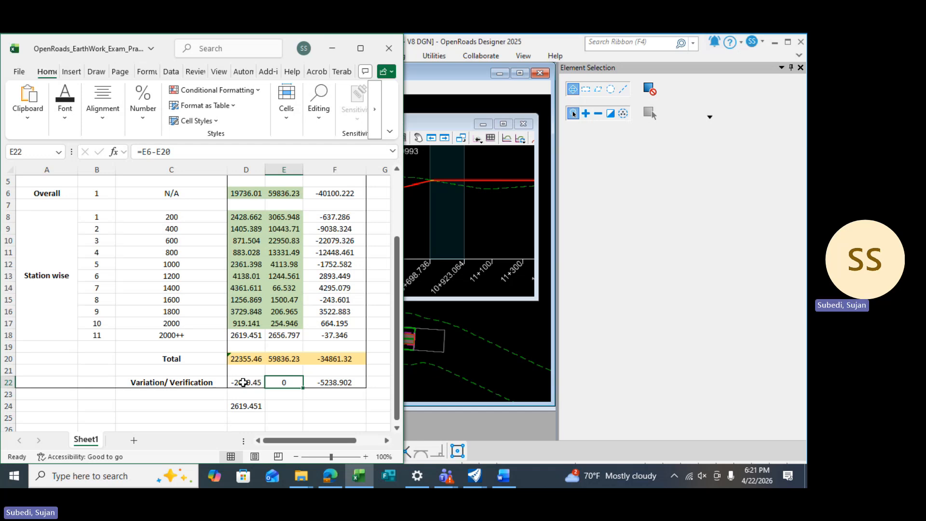
{"action": "double_click", "coordinate": [277, 416]}
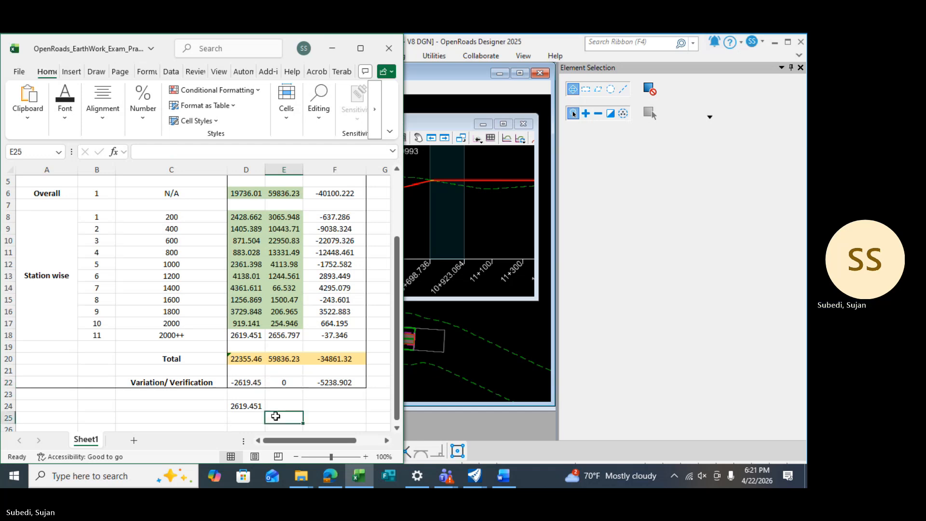
{"action": "key", "text": "Escape"}
{"action": "left_click", "coordinate": [253, 383]}
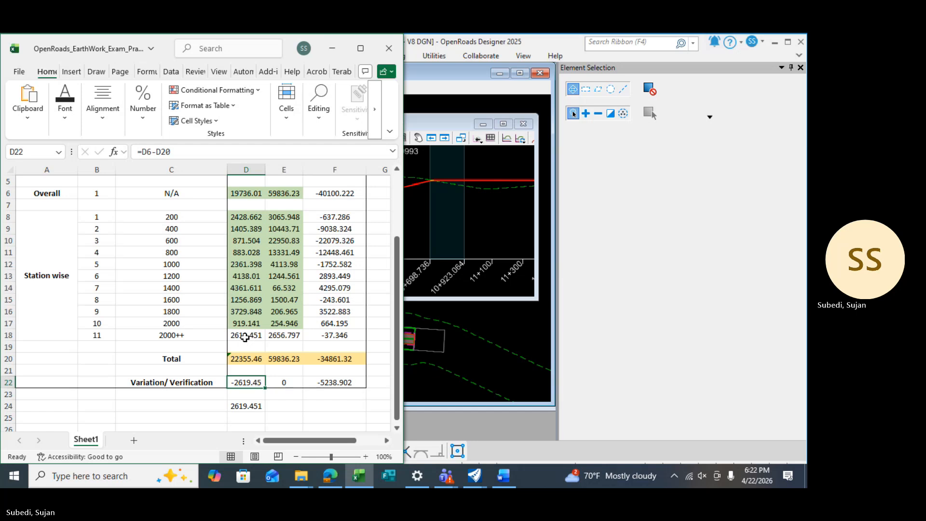
Rewrite the cut difference formula in D24 as overall cut minus total cut, =D6-D20.
{"action": "left_click", "coordinate": [236, 407]}
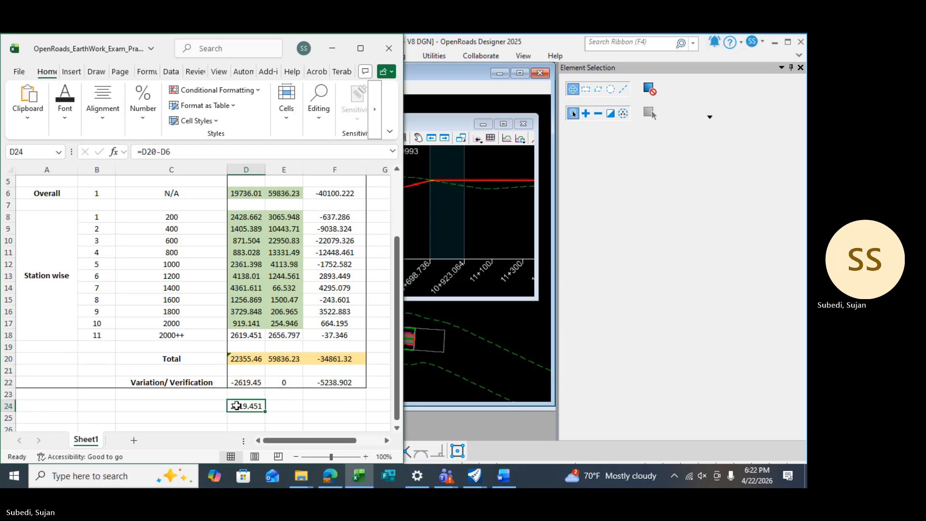
{"action": "left_click", "coordinate": [162, 151]}
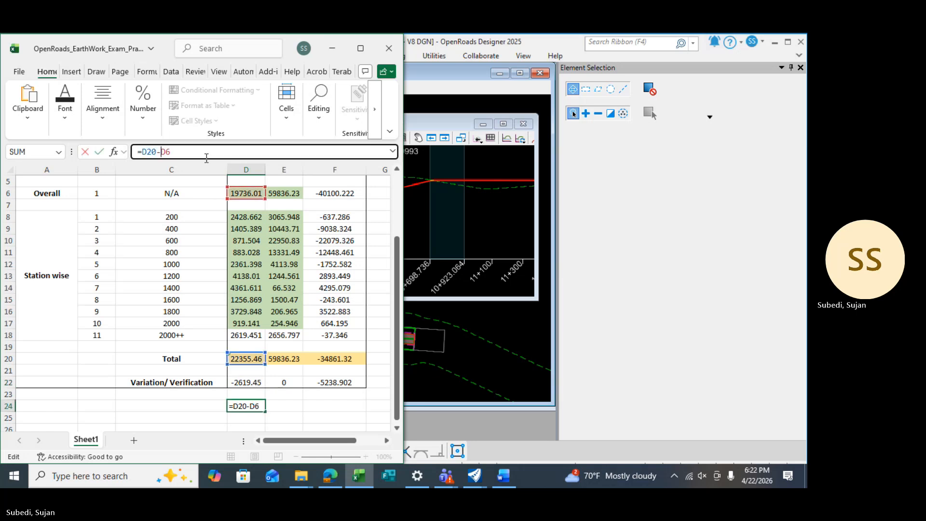
{"action": "key", "text": "BackSpace"}
{"action": "key", "text": "BackSpace"}
{"action": "key", "text": "BackSpace"}
{"action": "key", "text": "BackSpace"}
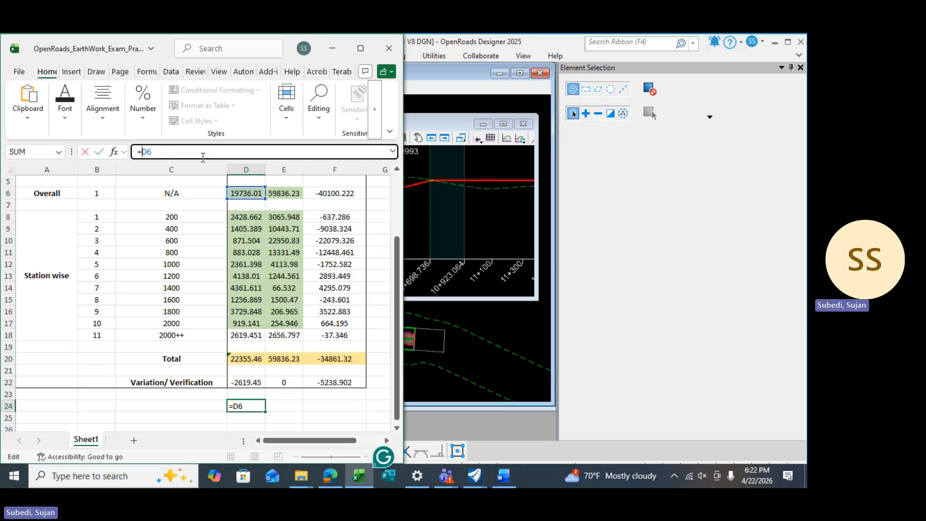
{"action": "type", "text": "-"}
{"action": "left_click", "coordinate": [243, 358]}
{"action": "key", "text": "Return"}
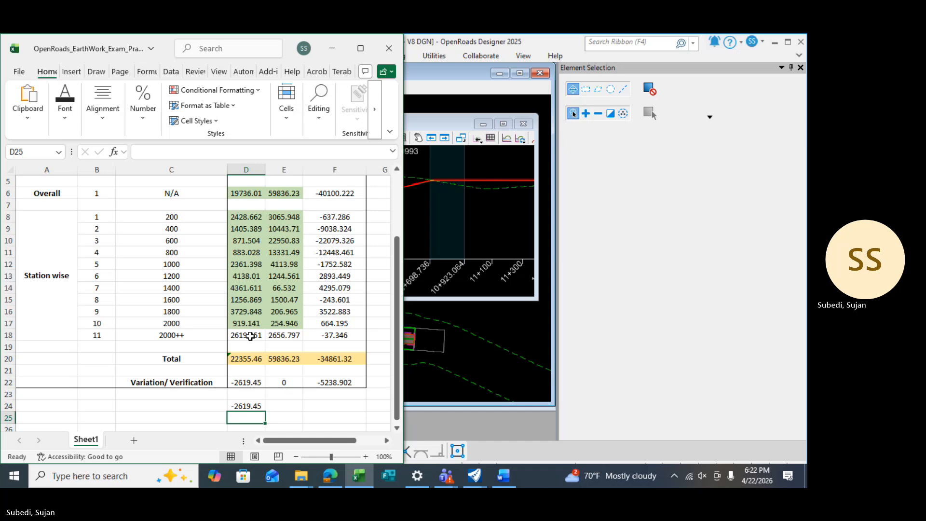
Replace the 2000++ cut value in D18 with a reference to the cut difference, =D24.
{"action": "left_click", "coordinate": [250, 336]}
{"action": "type", "text": "="}
{"action": "left_click", "coordinate": [248, 406]}
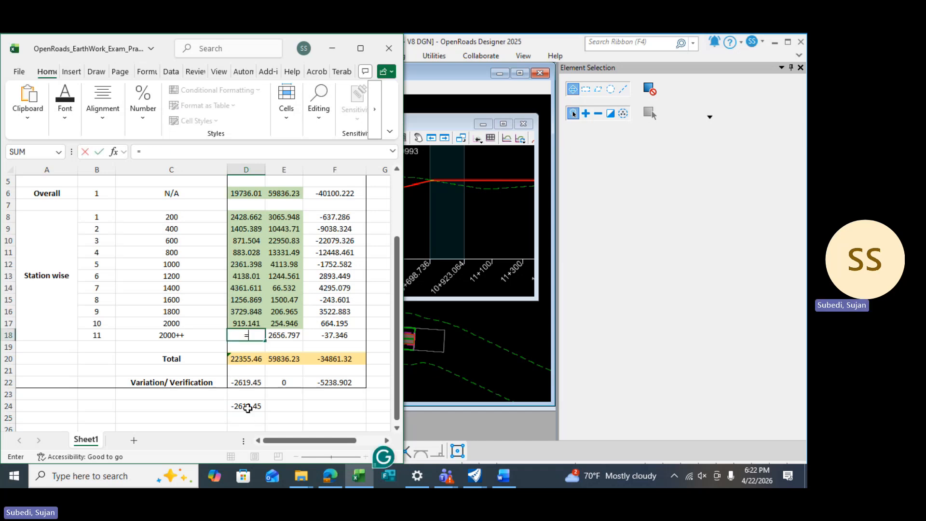
{"action": "key", "text": "Return"}
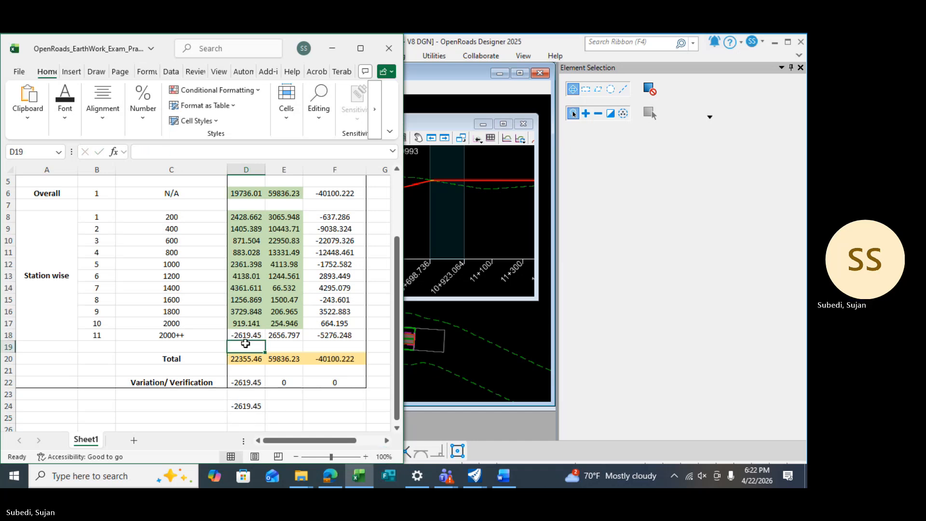
Convert the D18 reference to its fixed value, -2619.451, by pasting it over itself as values only.
{"action": "left_click", "coordinate": [247, 334]}
{"action": "right_click", "coordinate": [248, 334]}
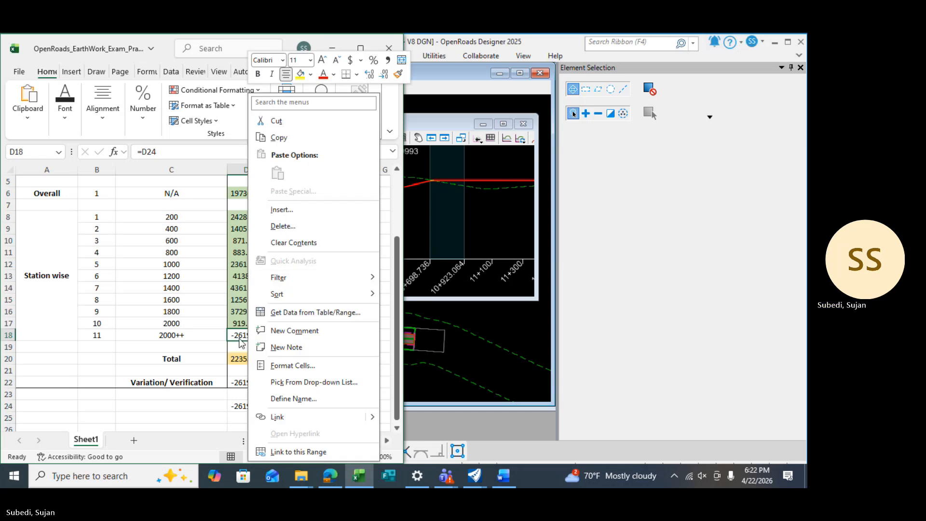
{"action": "left_click", "coordinate": [239, 338]}
{"action": "key", "text": "ctrl+c"}
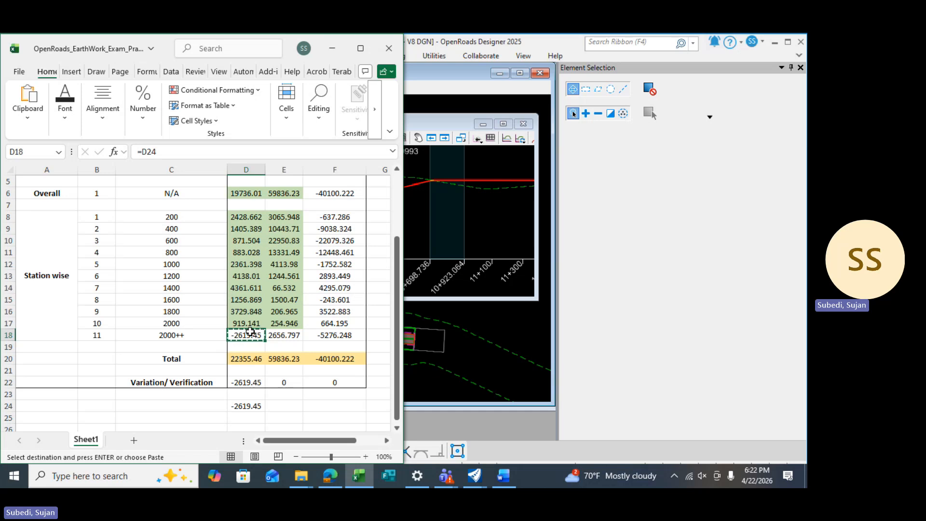
{"action": "right_click", "coordinate": [250, 332]}
{"action": "left_click", "coordinate": [298, 174]}
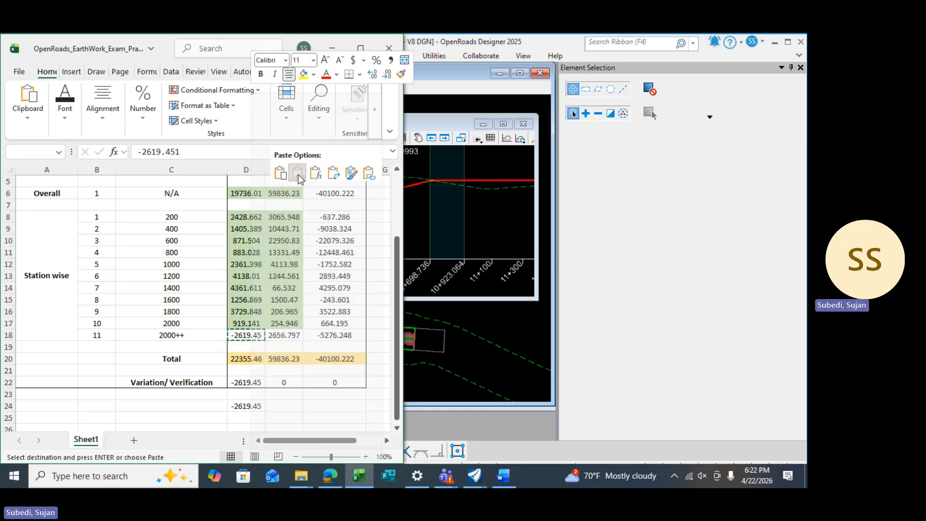
Extend the cut total in D20 to include the 2000++ row with =SUM(D8:D18), and clear the helper difference in D24.
{"action": "left_click", "coordinate": [255, 359]}
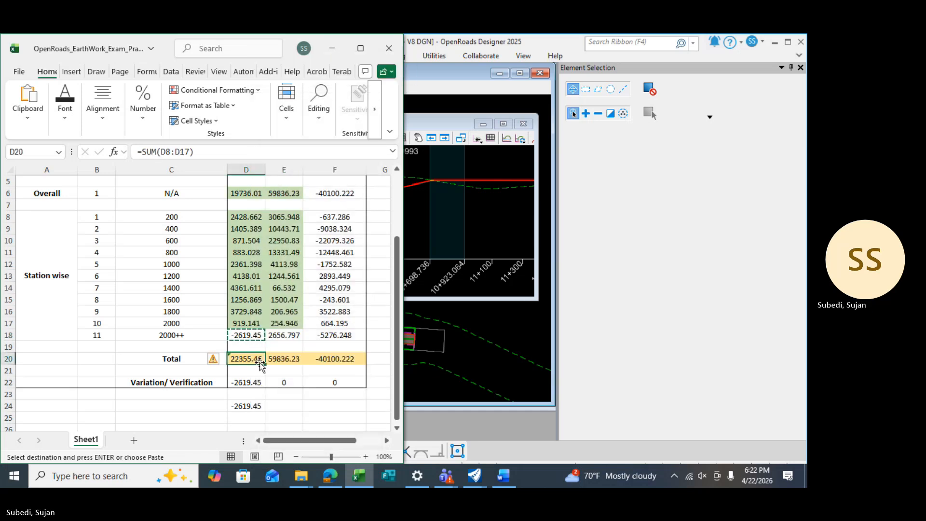
{"action": "left_click", "coordinate": [260, 367]}
{"action": "double_click", "coordinate": [256, 357]}
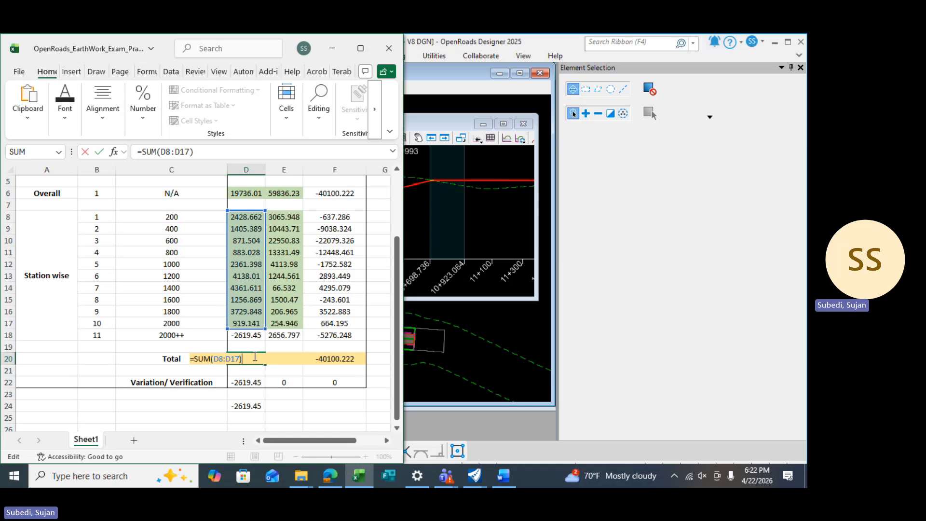
{"action": "left_click_drag", "start_coordinate": [264, 329], "coordinate": [266, 340]}
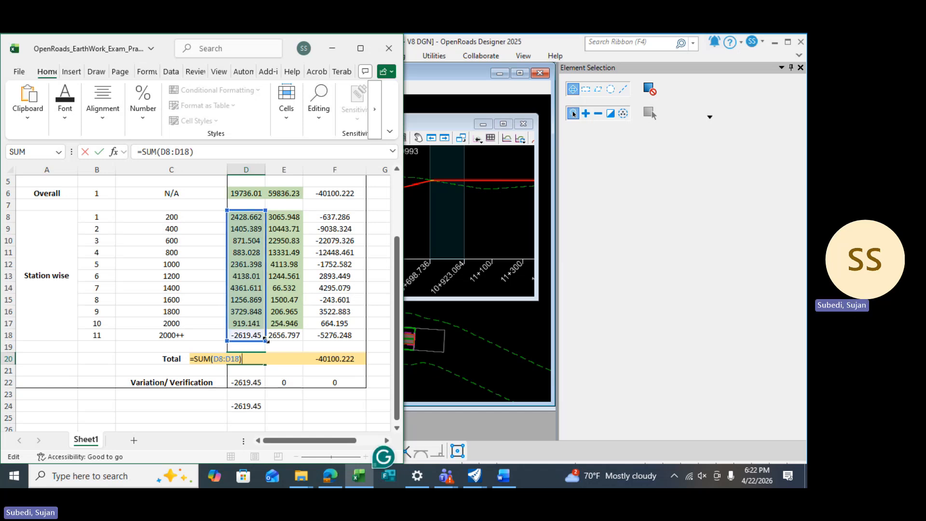
{"action": "key", "text": "Return"}
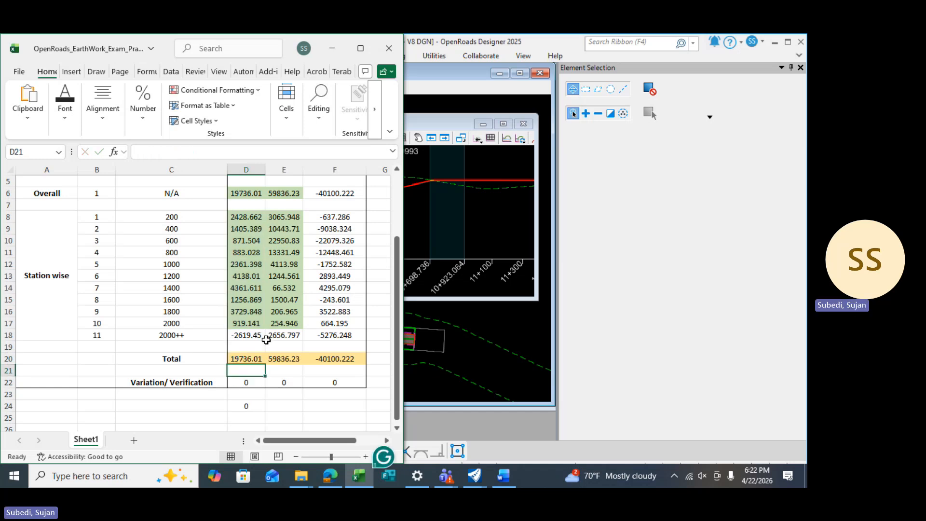
{"action": "left_click", "coordinate": [252, 402]}
{"action": "key", "text": "Delete"}
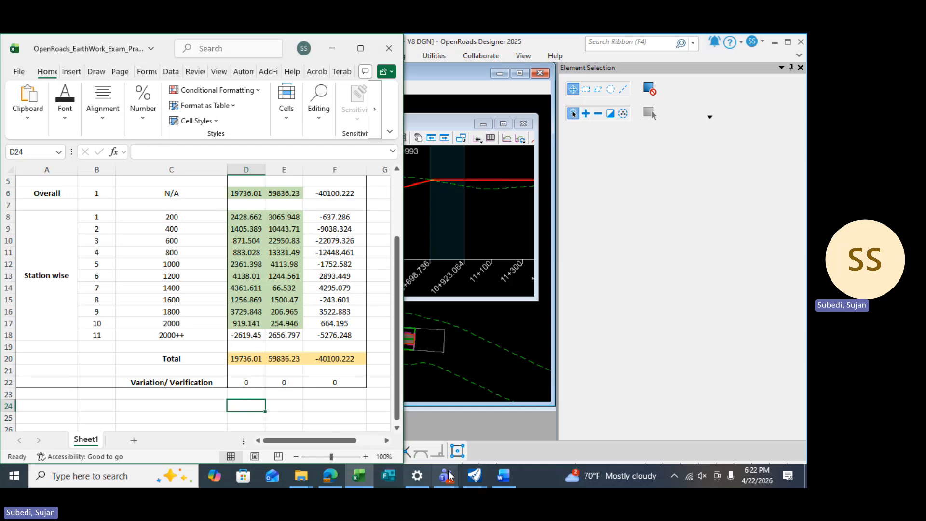
Look over the corridor in OpenRoads Designer and the earthwork table in Excel, and return to the Geometry.dgn drawing in OpenRoads Designer.
{"action": "left_click", "coordinate": [474, 475]}
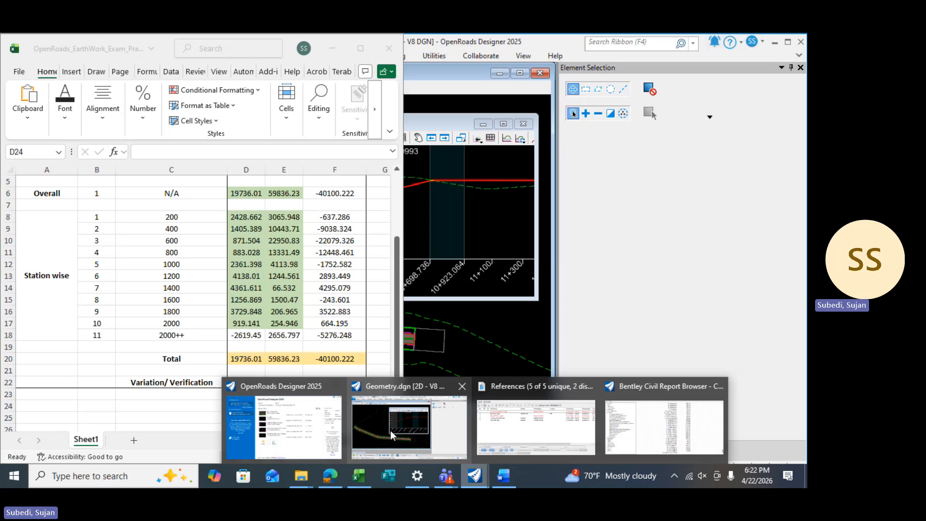
{"action": "left_click", "coordinate": [390, 430]}
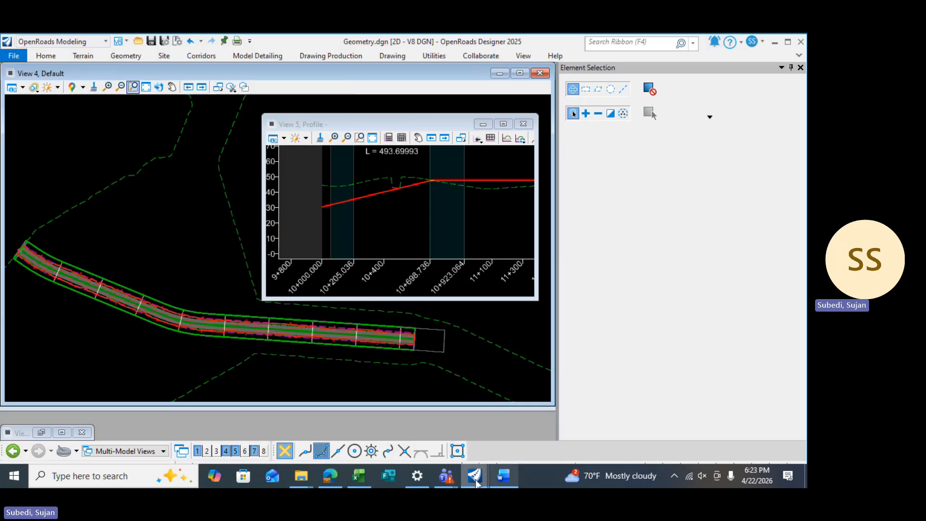
{"action": "left_click", "coordinate": [361, 476]}
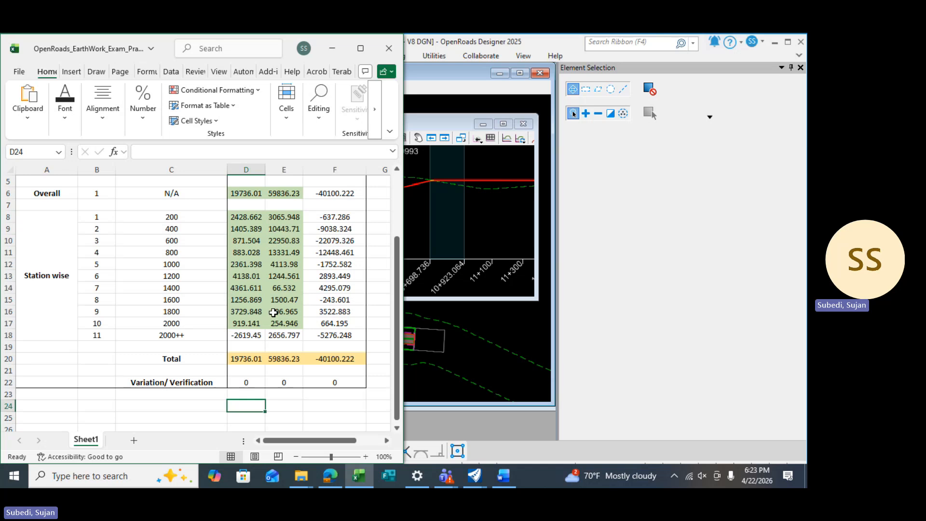
{"action": "scroll", "coordinate": [273, 312], "scroll_direction": "up", "scroll_amount": 1}
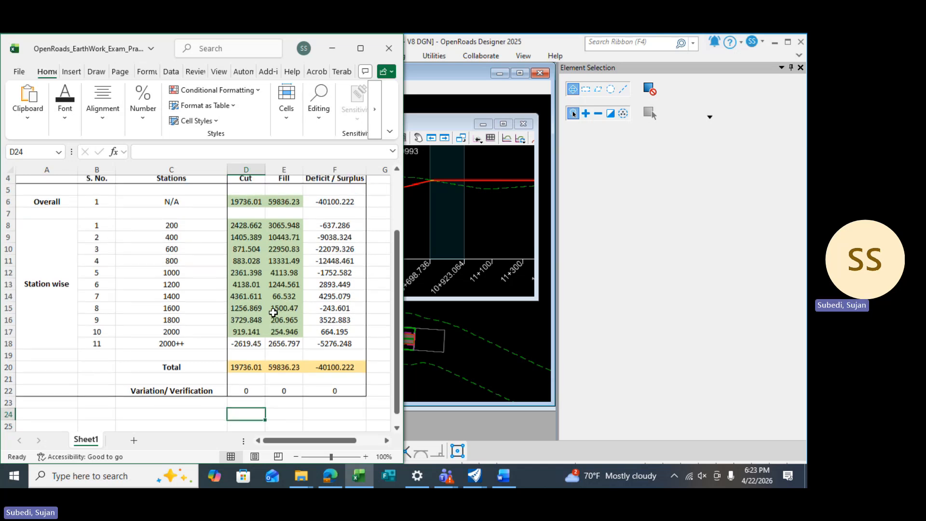
{"action": "scroll", "coordinate": [273, 313], "scroll_direction": "up", "scroll_amount": 2}
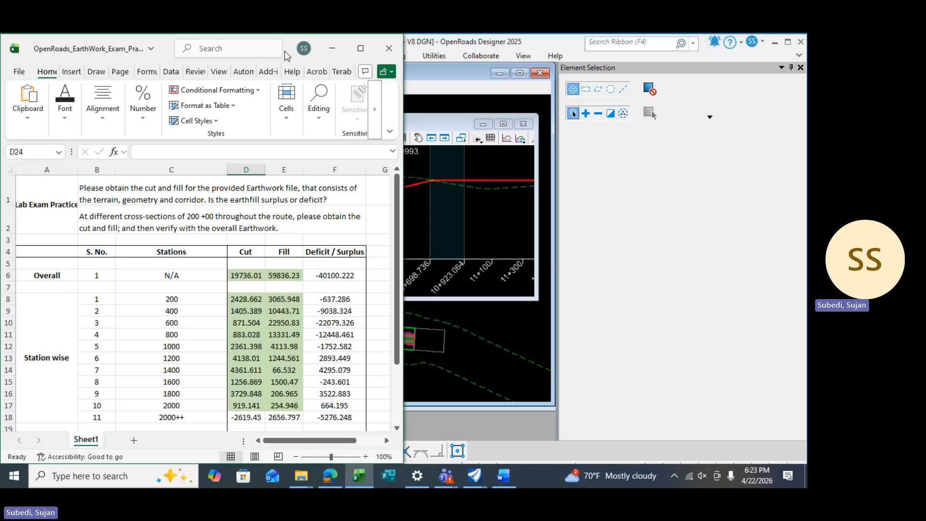
{"action": "left_click", "coordinate": [329, 51]}
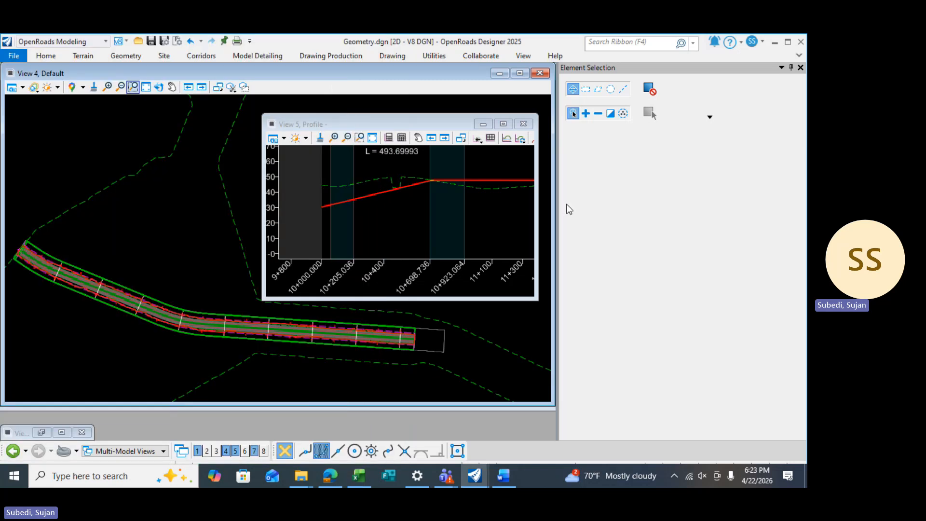